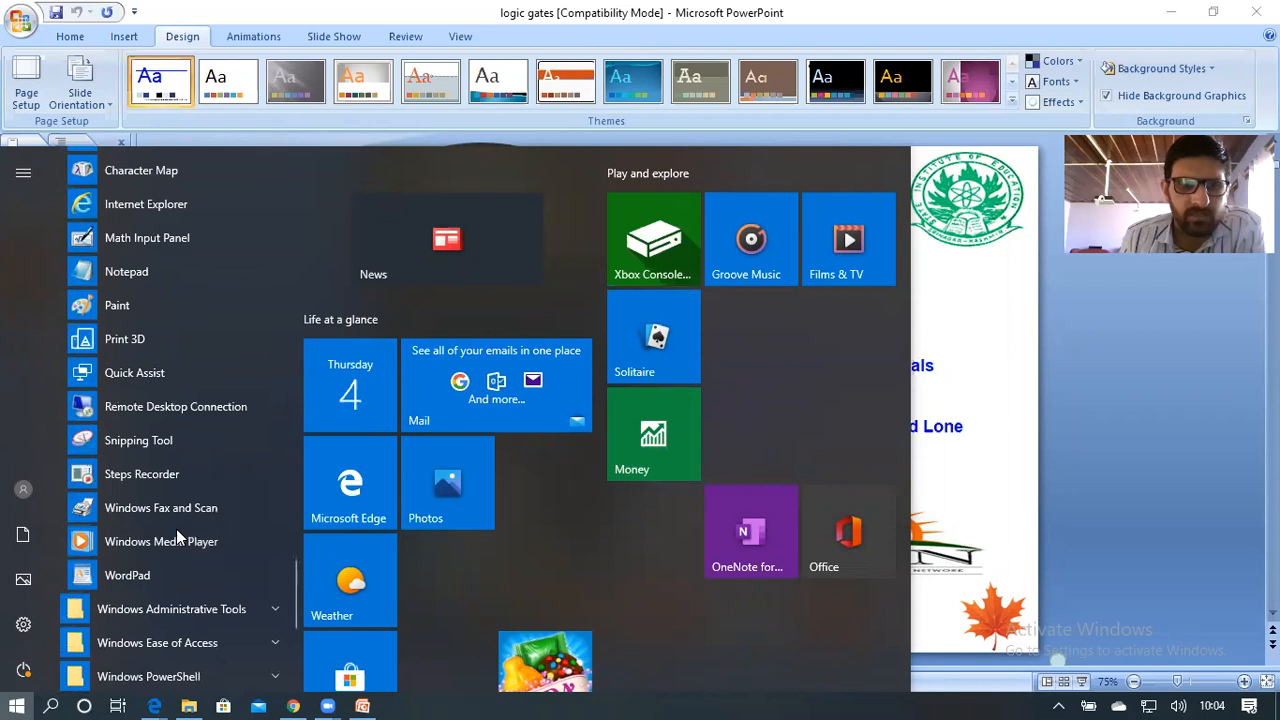
Browse the installed programs in the Windows Accessories and Windows Administrative Tools folders.
scroll(176, 536, "up", 2)
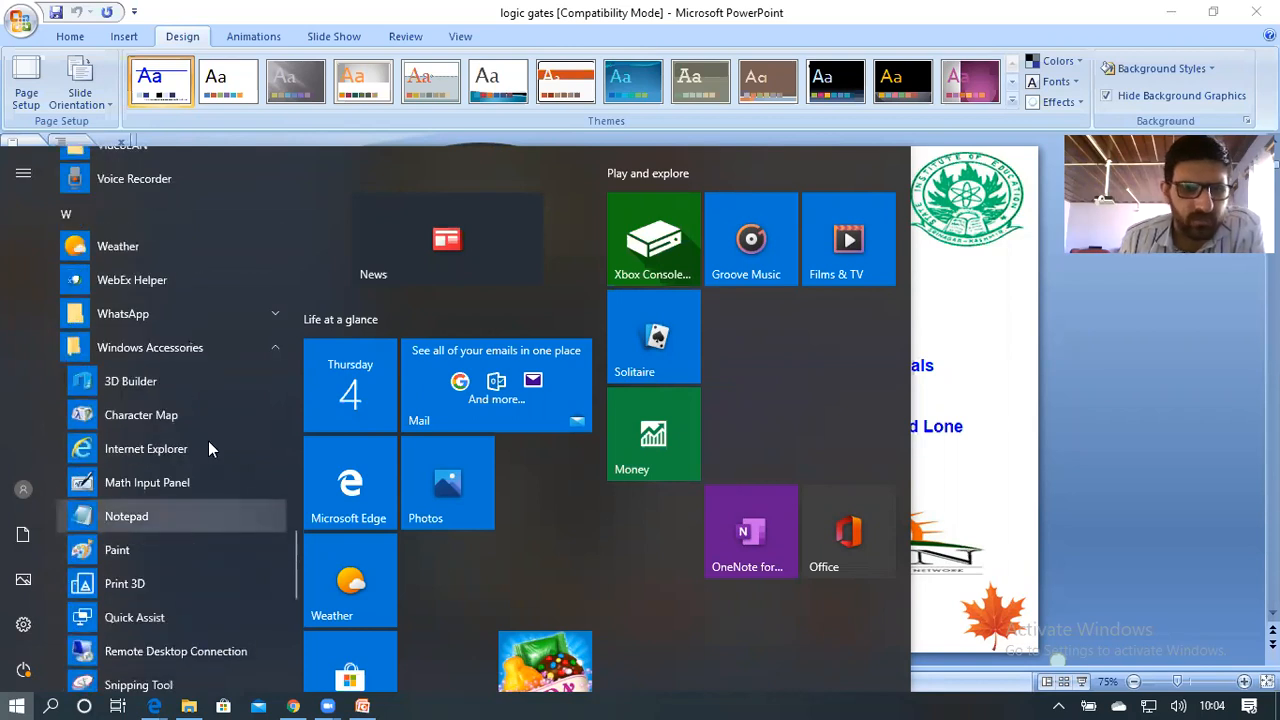
scroll(208, 448, "down", 2)
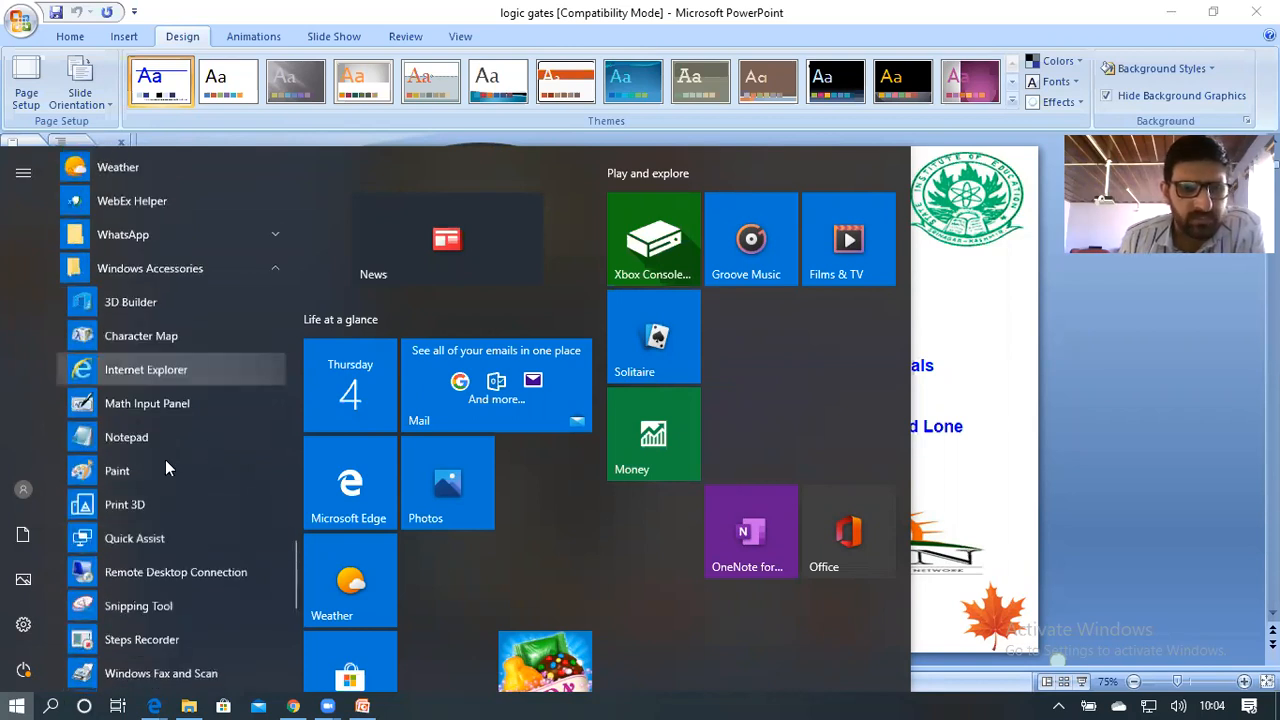
scroll(166, 464, "down", 2)
scroll(165, 464, "down", 2)
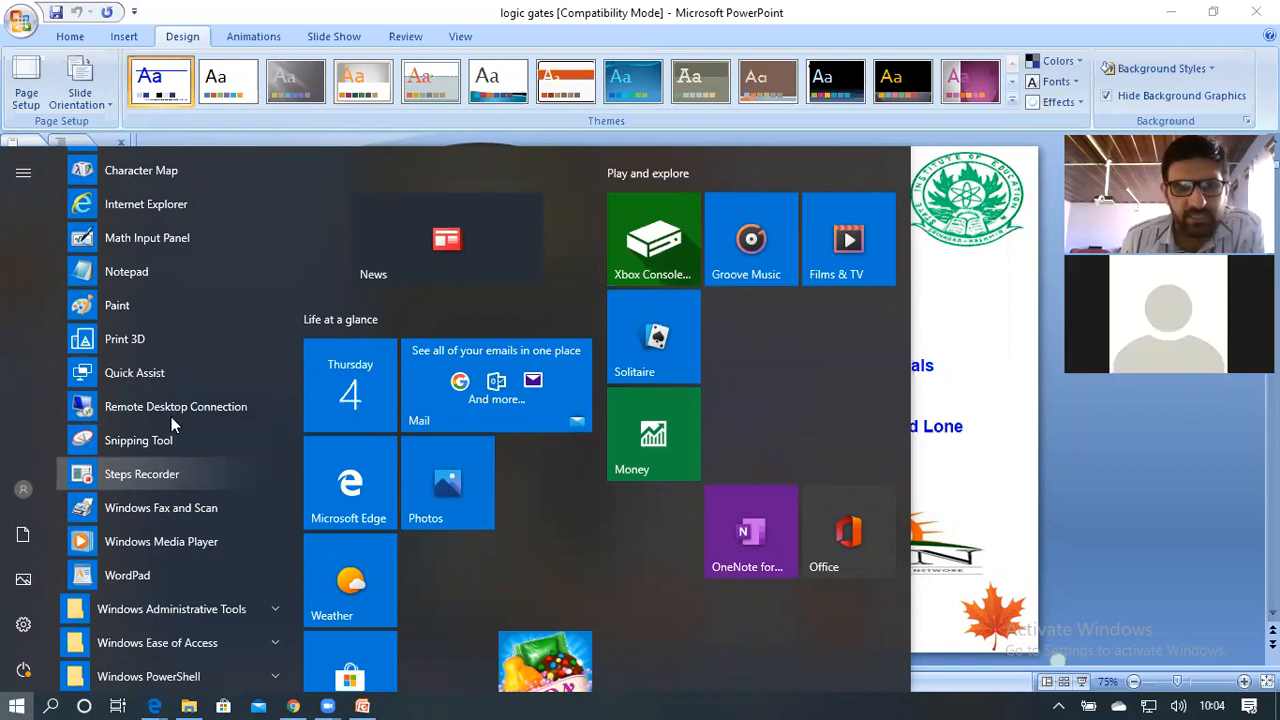
scroll(170, 440, "up", 2)
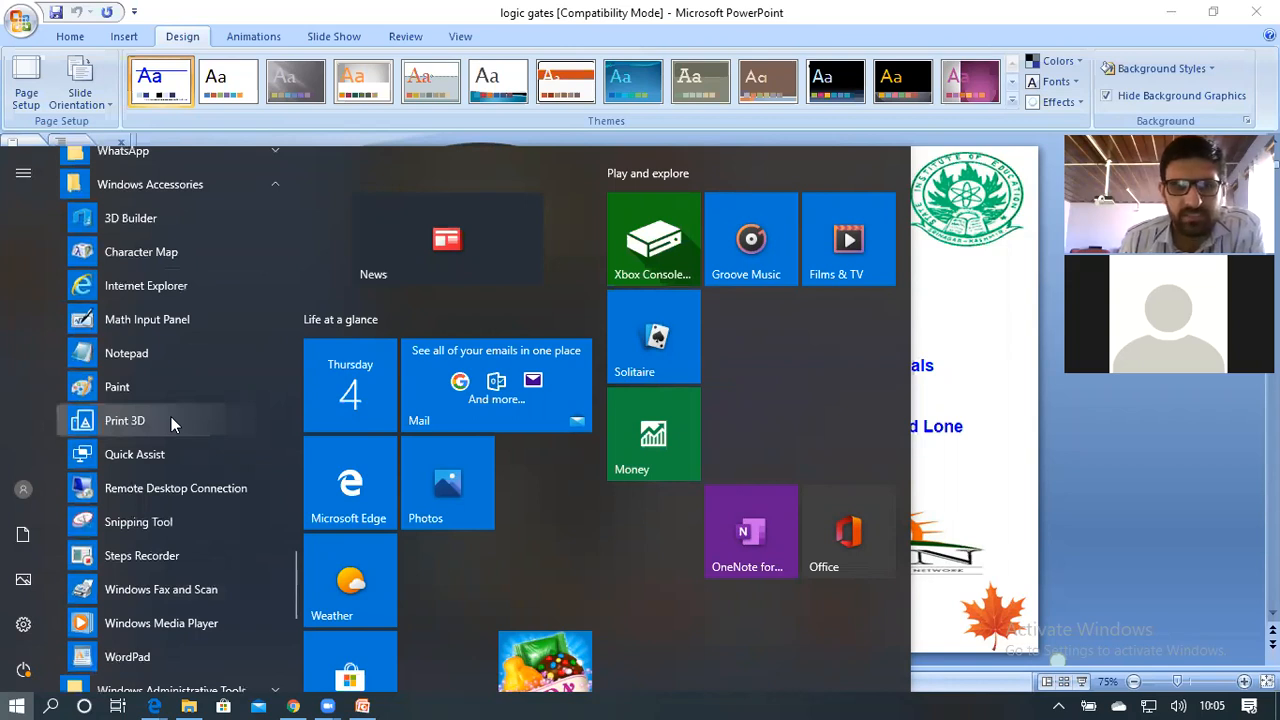
scroll(170, 418, "up", 4)
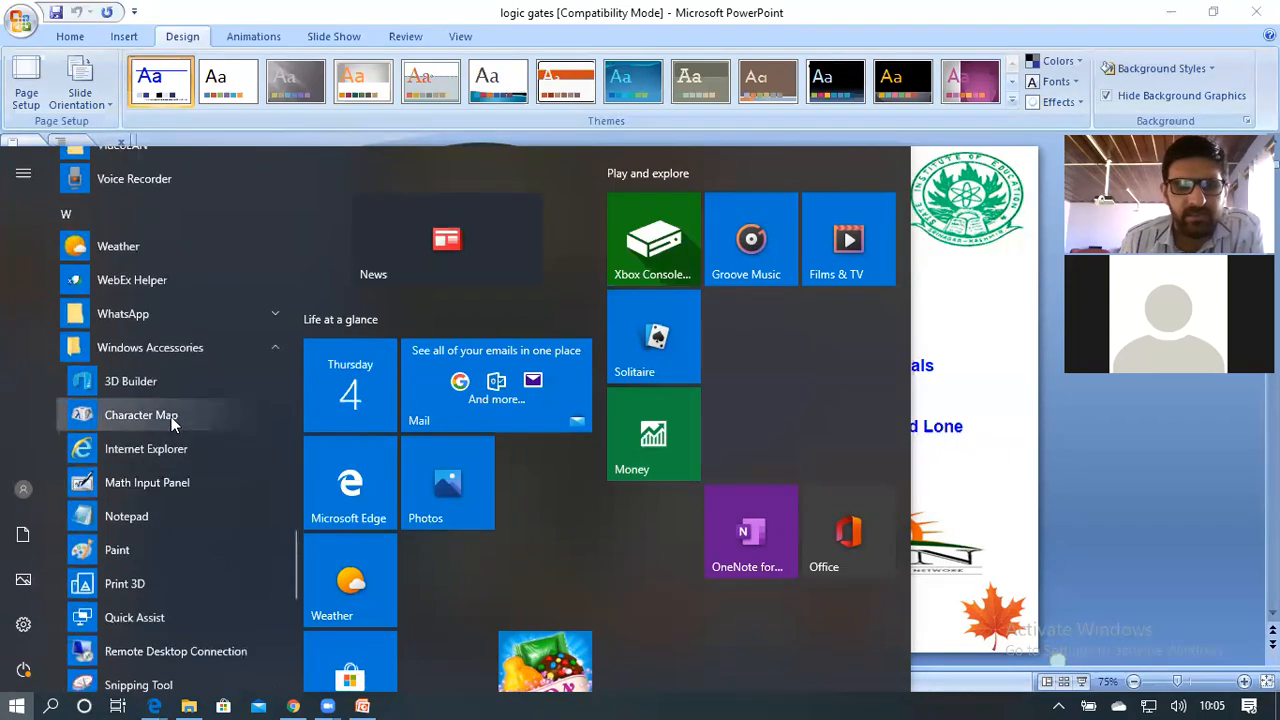
scroll(174, 440, "down", 8)
scroll(221, 456, "down", 2)
left_click(221, 446)
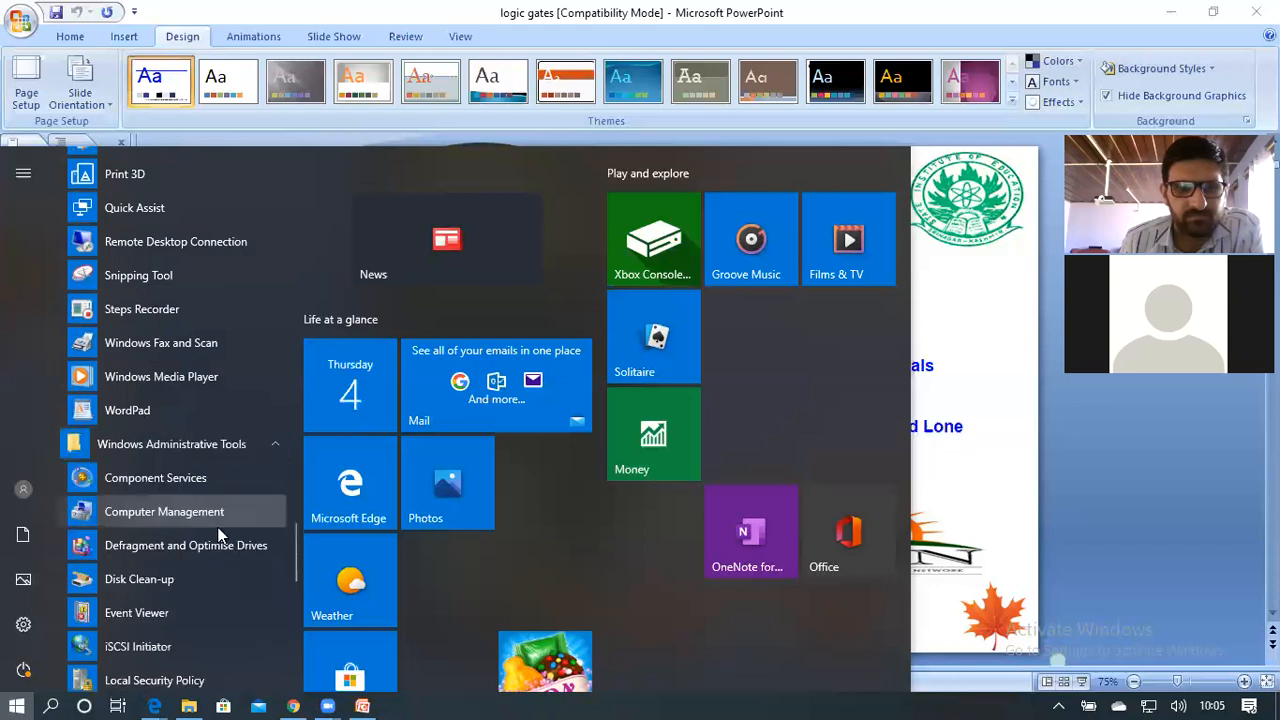
scroll(219, 535, "down", 8)
scroll(219, 535, "down", 6)
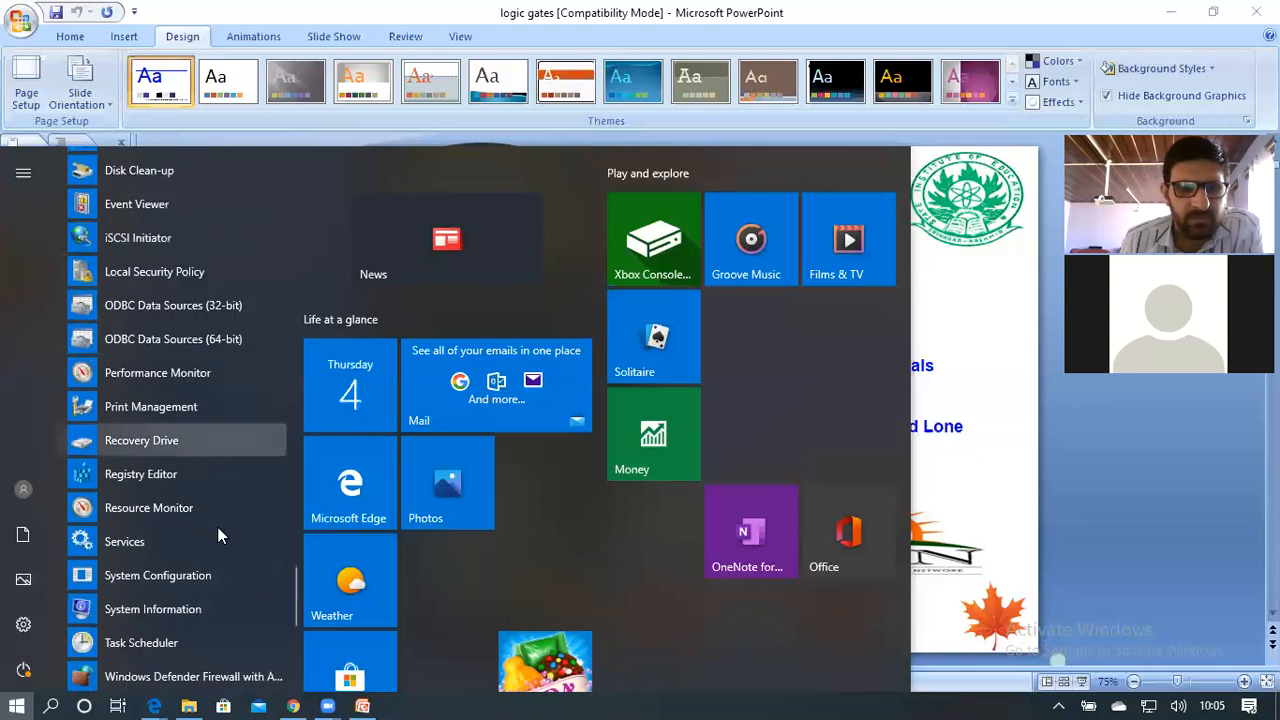
scroll(219, 535, "up", 3)
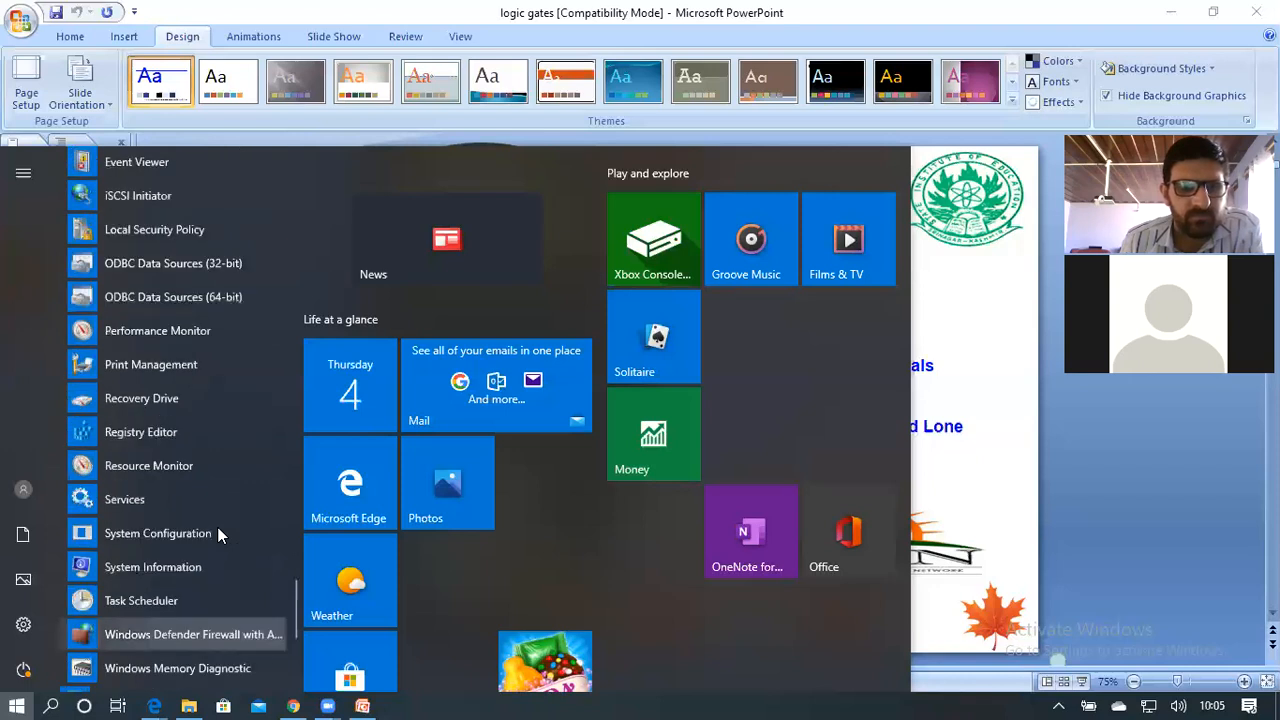
scroll(219, 535, "up", 5)
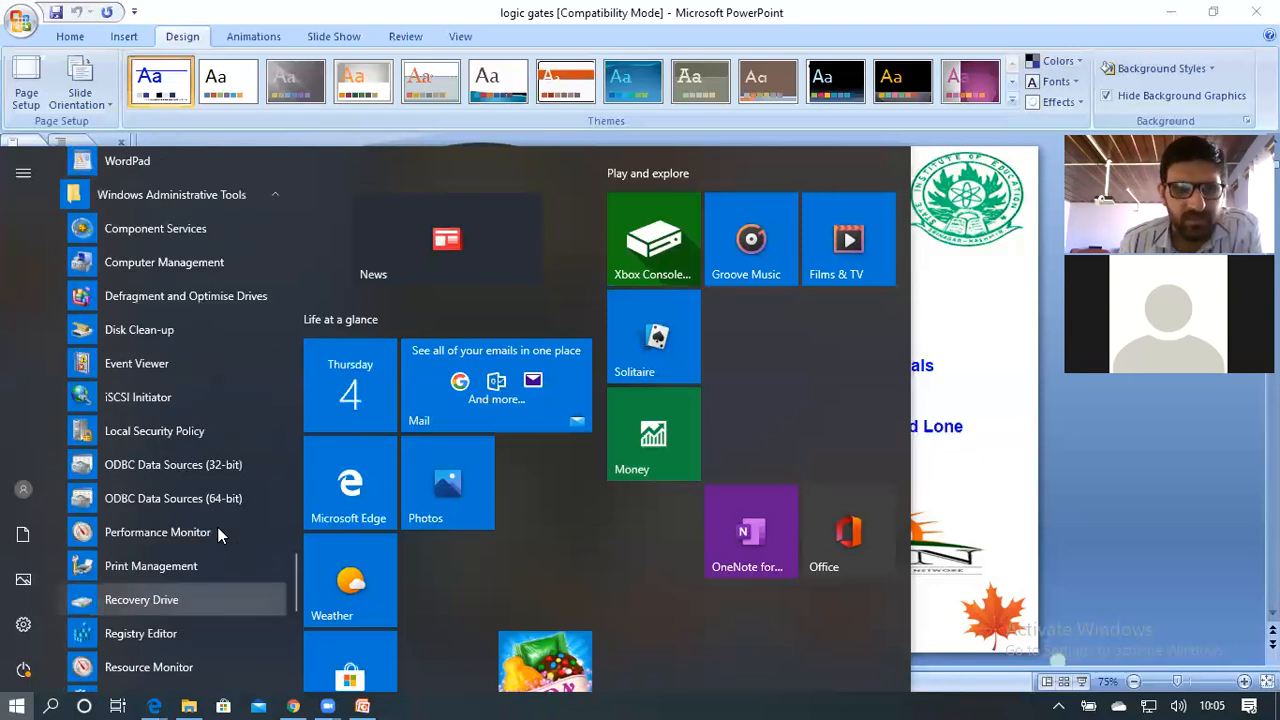
scroll(219, 535, "up", 15)
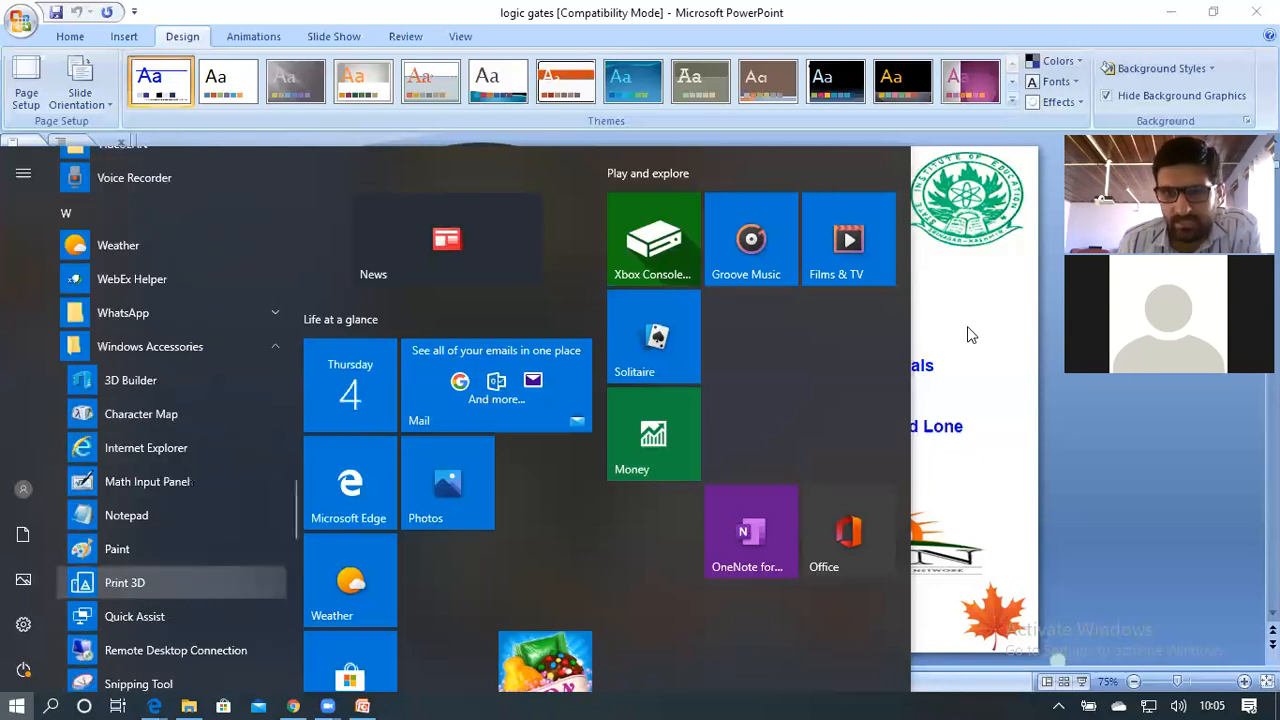
left_click(14, 702)
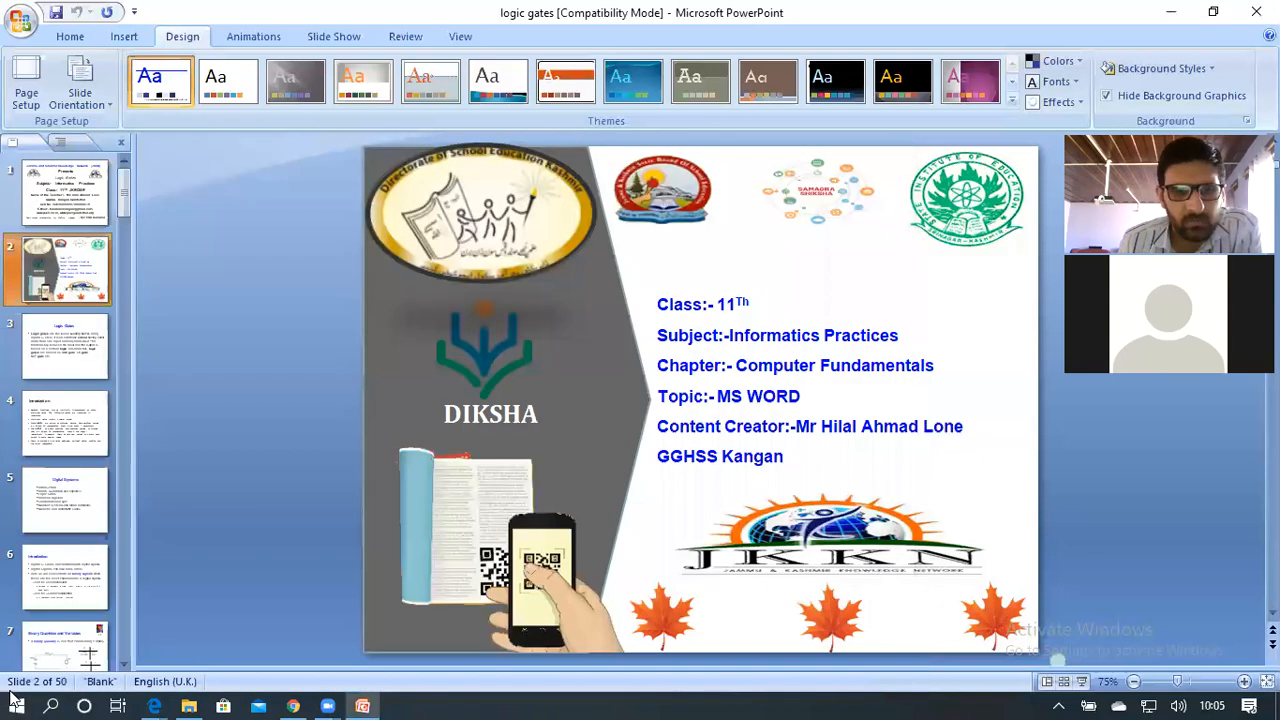
Search the computer for "on" and launch the On-Screen Keyboard.
left_click(14, 700)
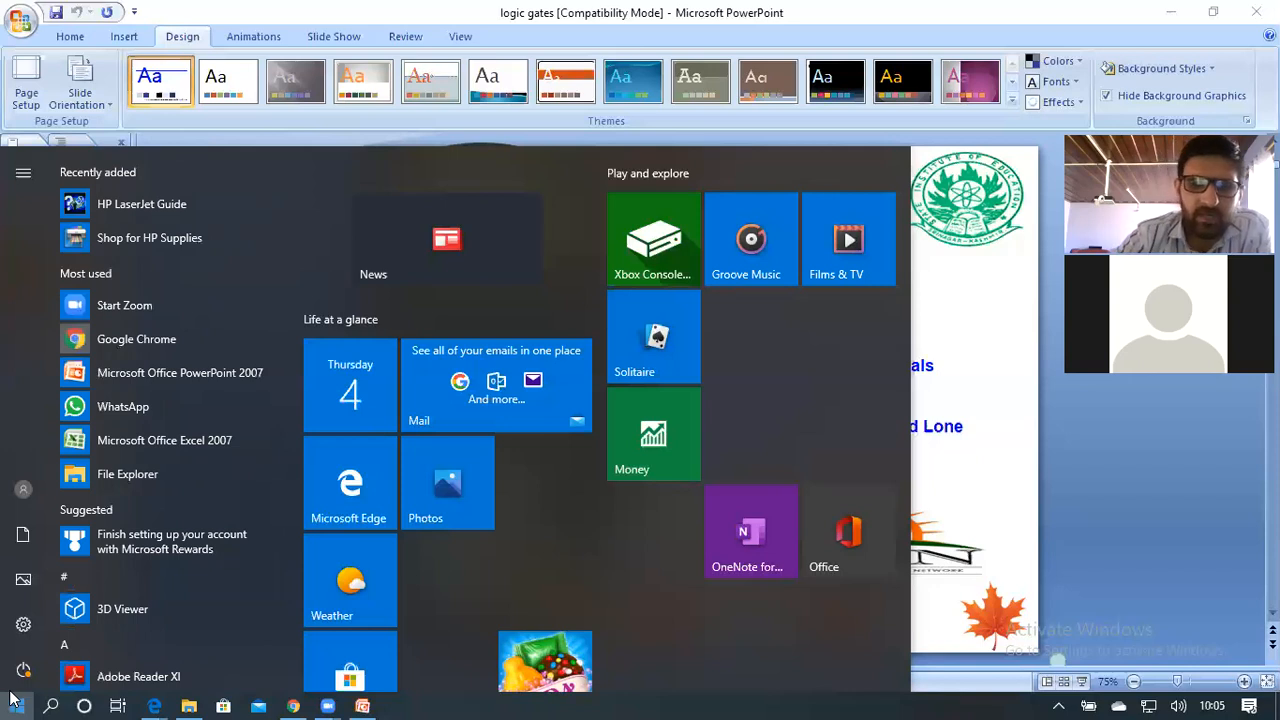
left_click(14, 700)
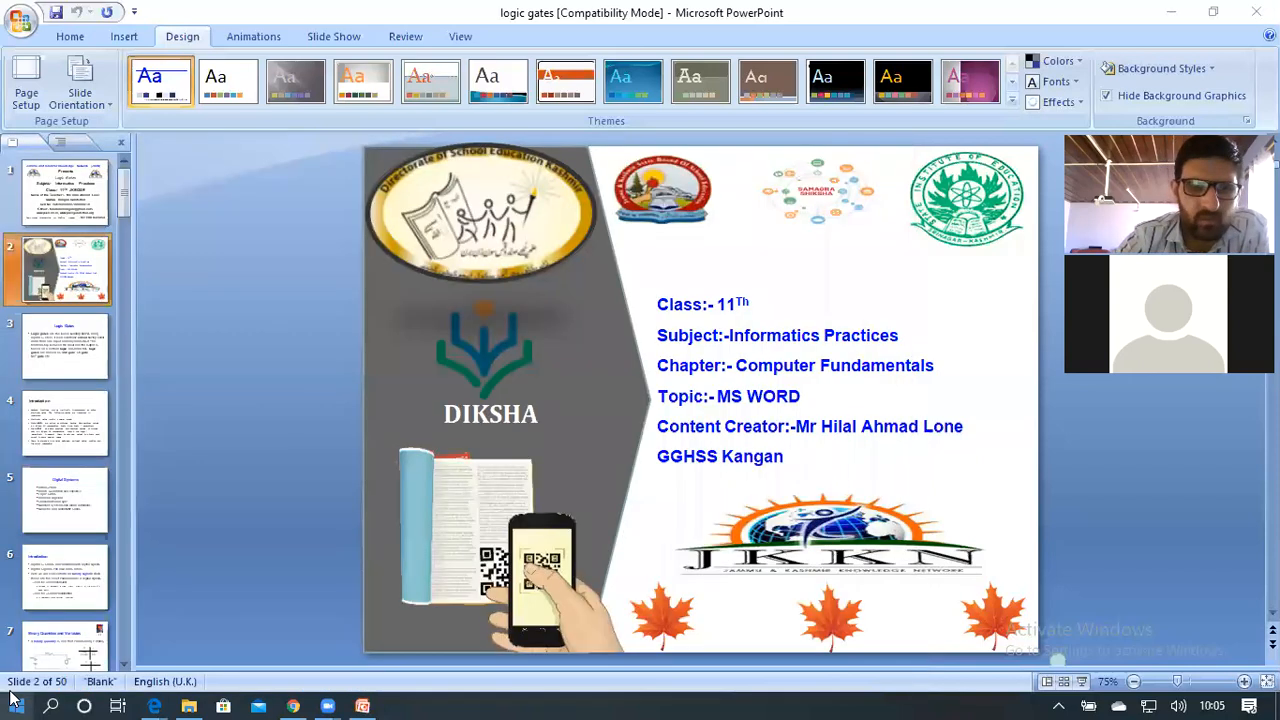
left_click(14, 700)
type("o")
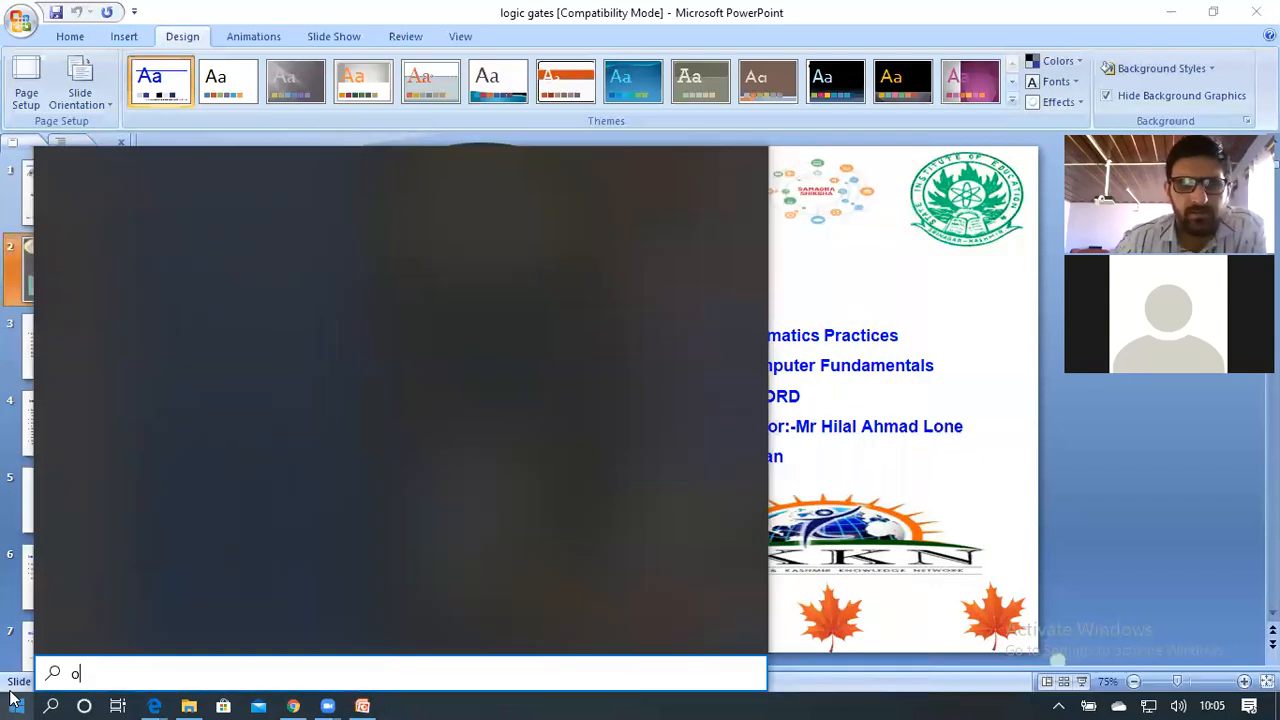
type("n")
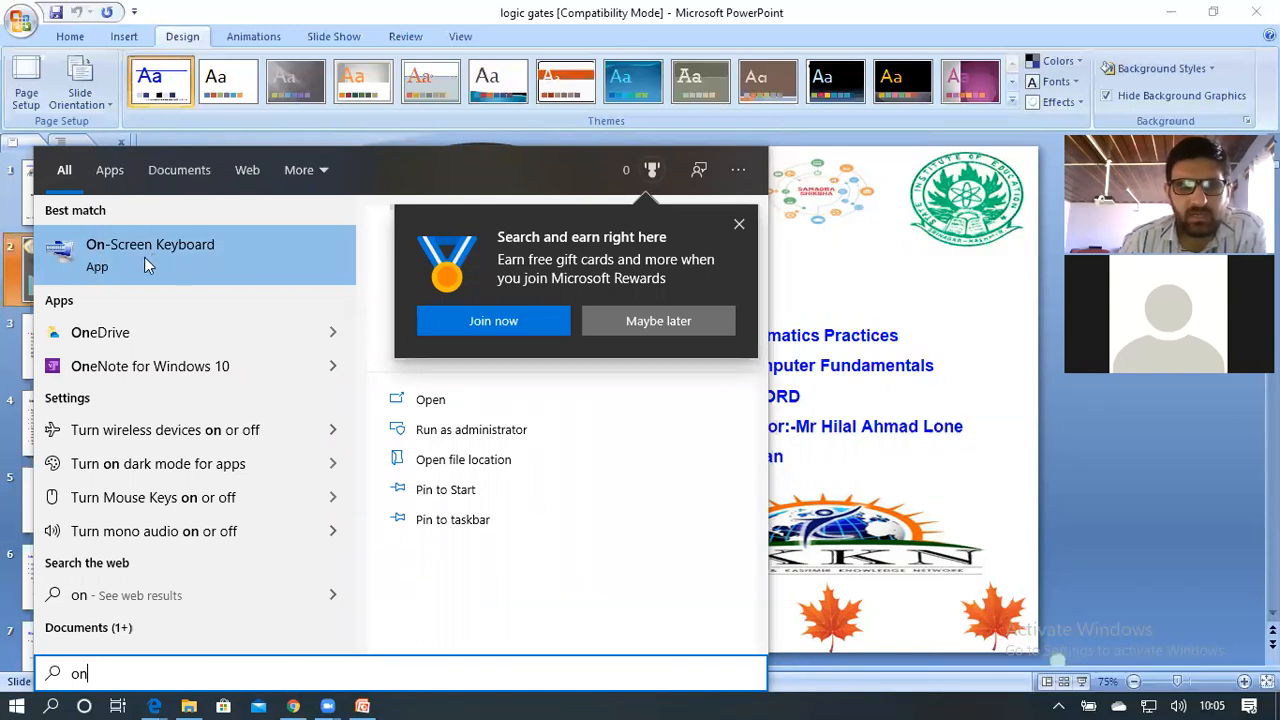
left_click(144, 257)
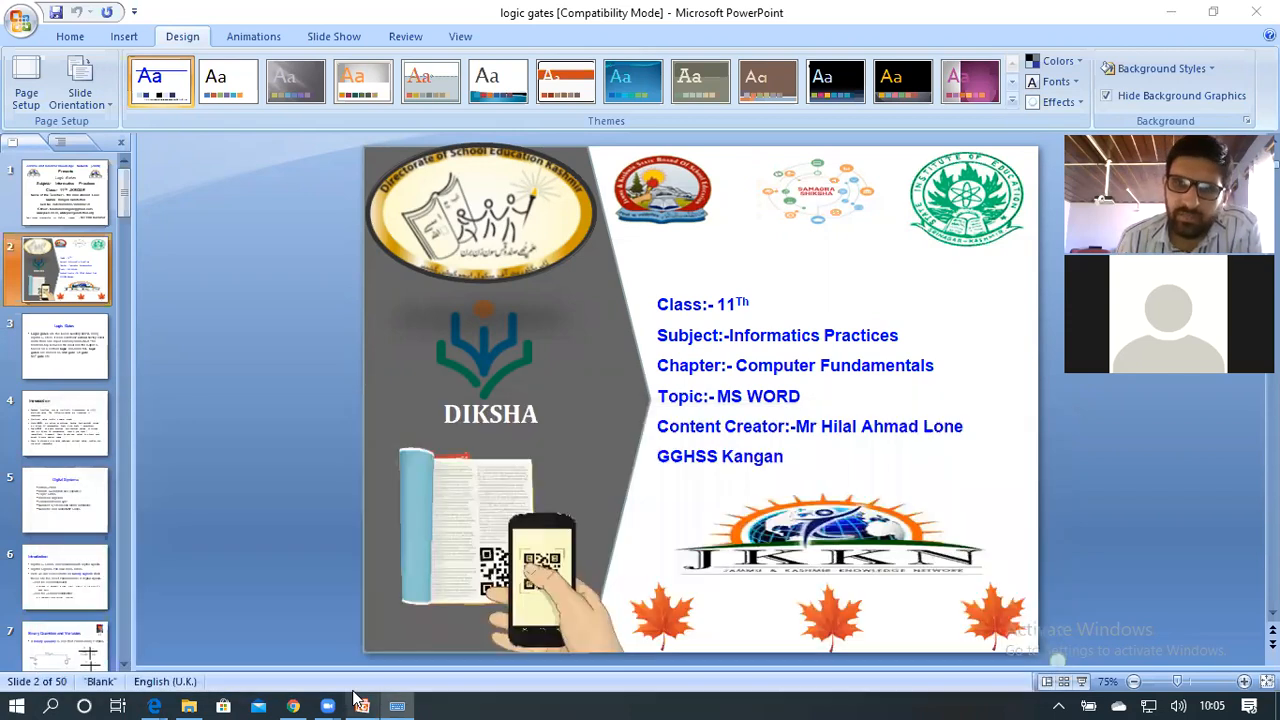
Minimize the logic gates presentation window to show the desktop.
mouse_move(354, 693)
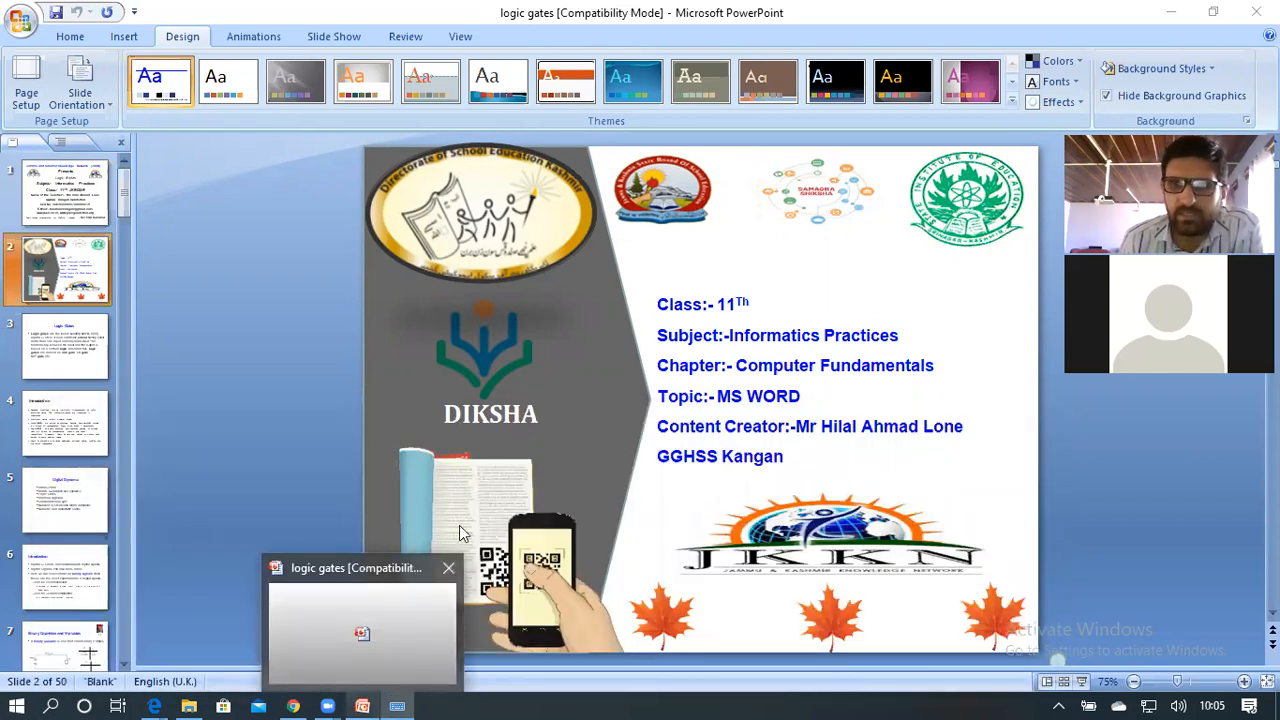
left_click(1180, 13)
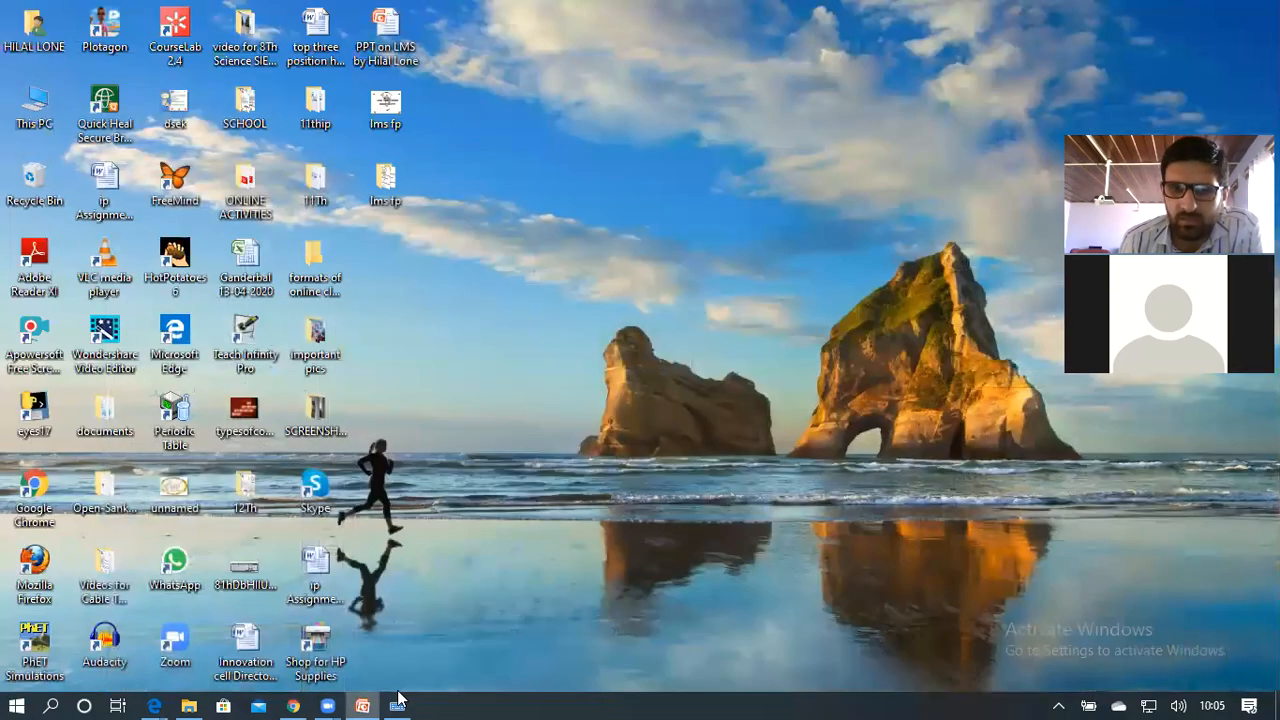
left_click(365, 700)
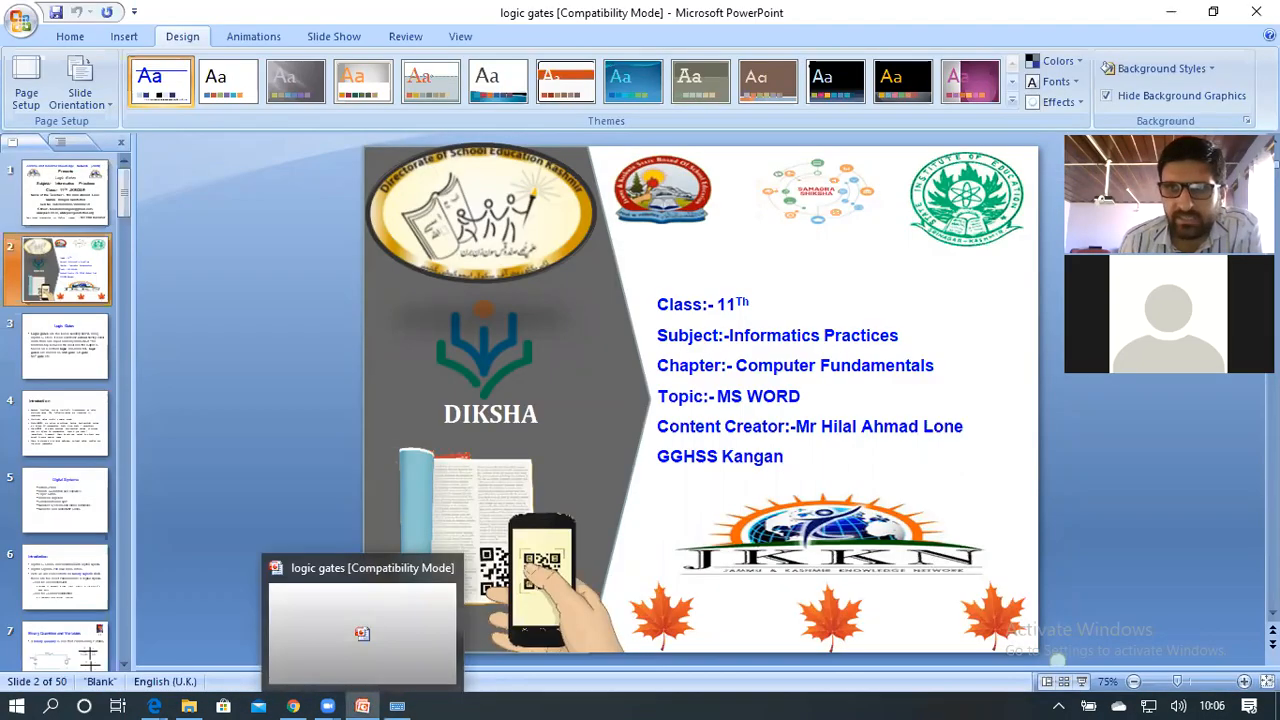
left_click(1174, 19)
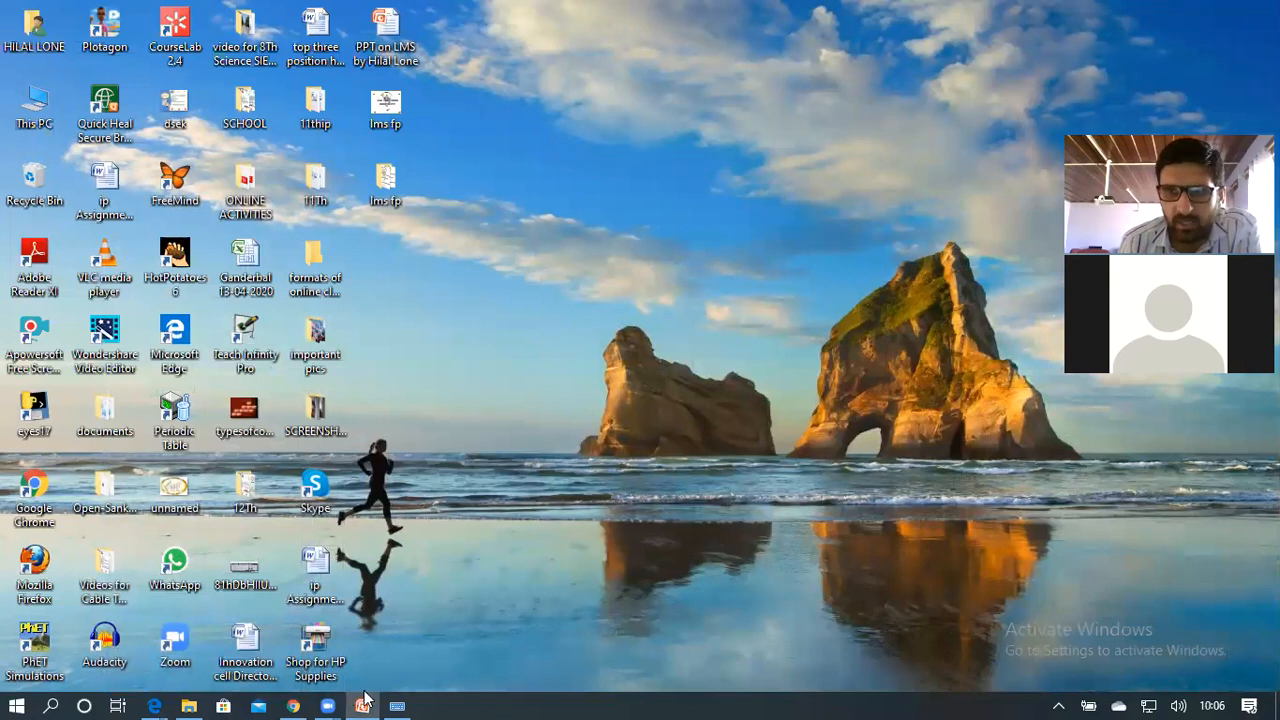
mouse_move(363, 699)
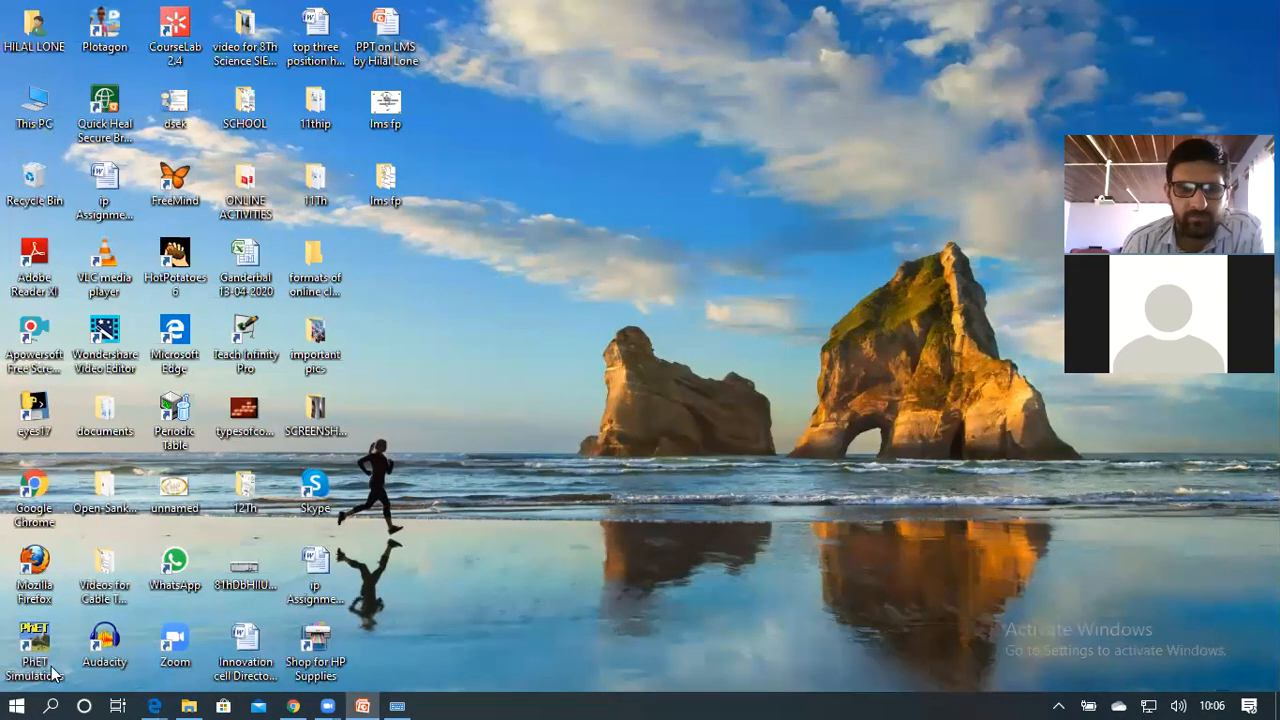
Launch Microsoft Office Word 2007 from the Microsoft Office folder of installed programs.
left_click(14, 704)
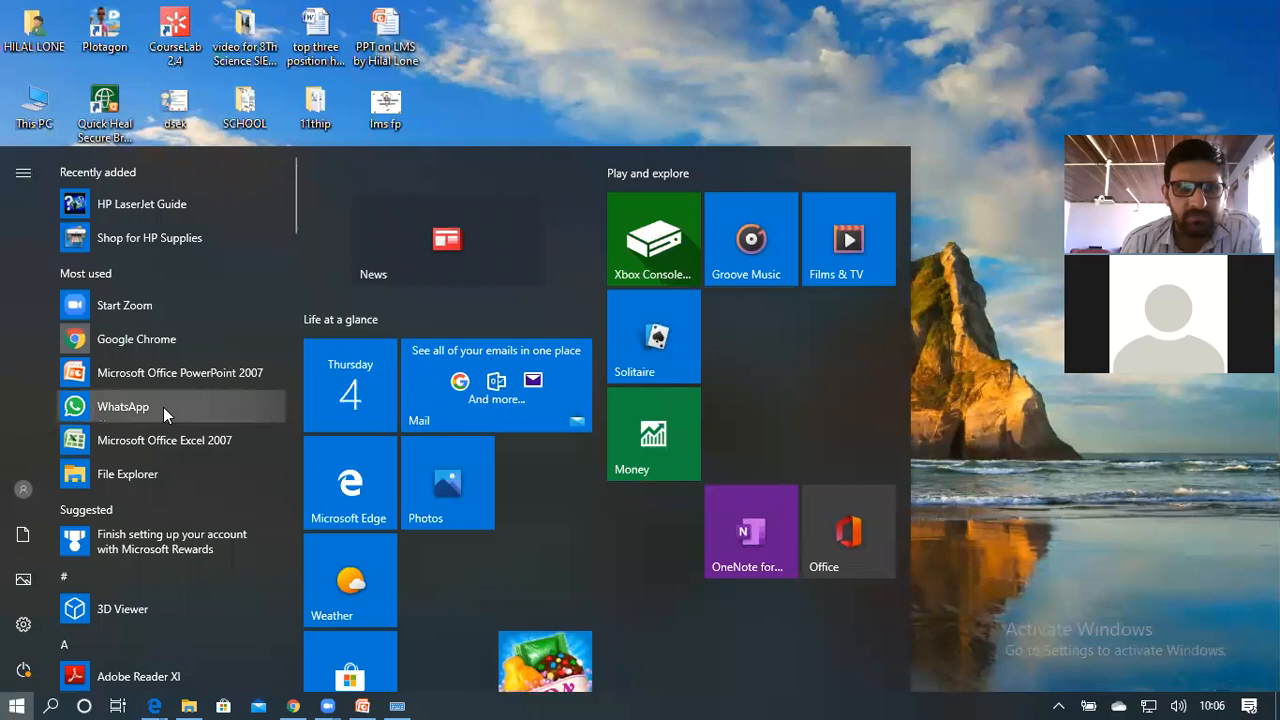
scroll(165, 410, "down", 3)
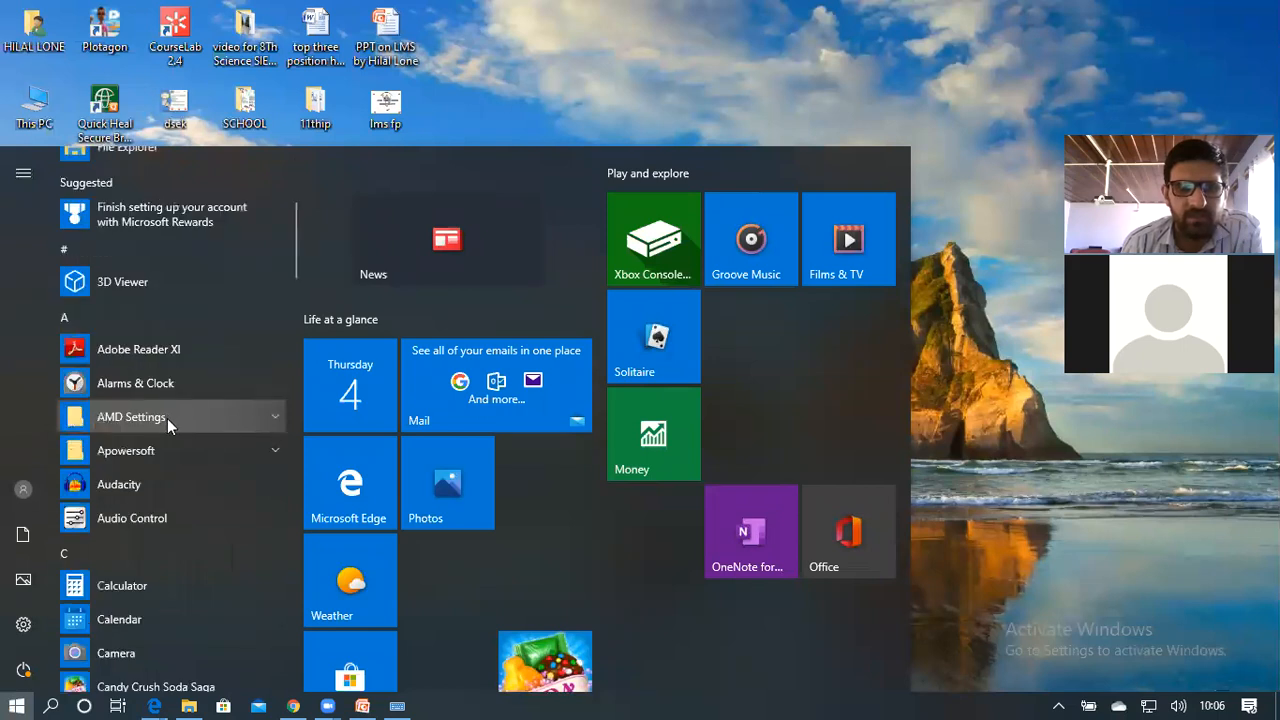
scroll(167, 420, "down", 5)
scroll(167, 424, "down", 4)
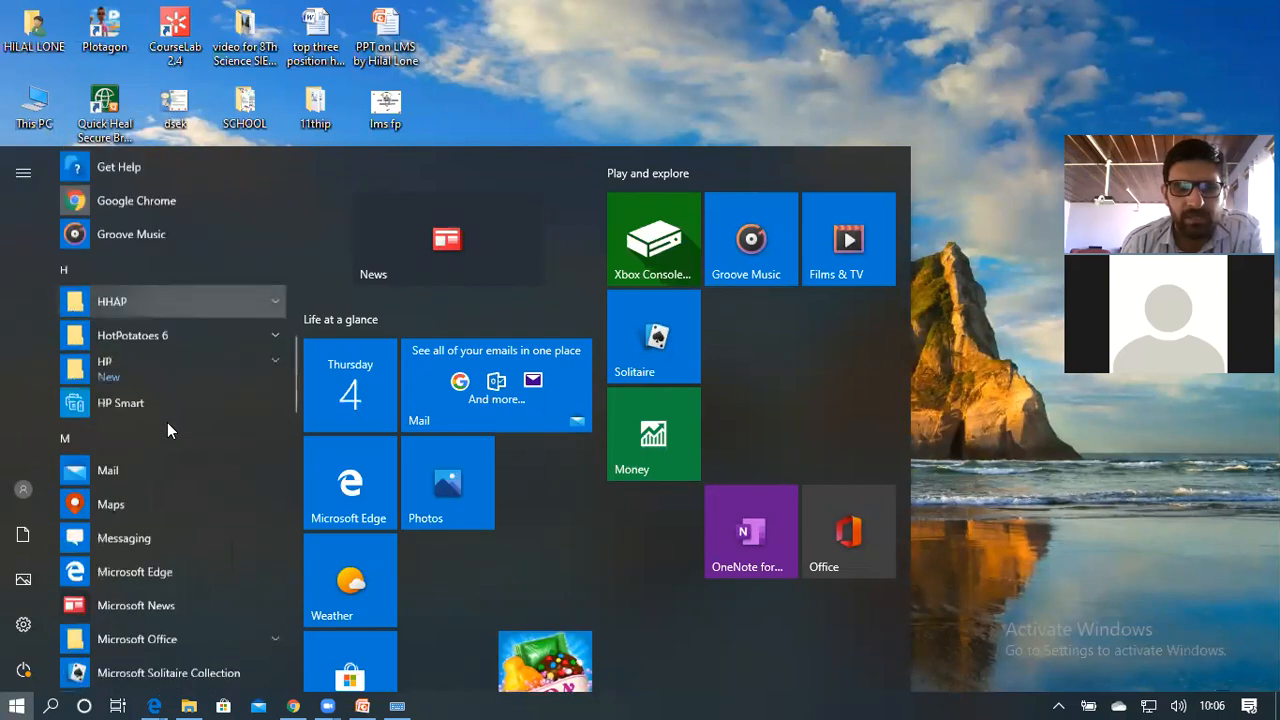
scroll(167, 422, "down", 3)
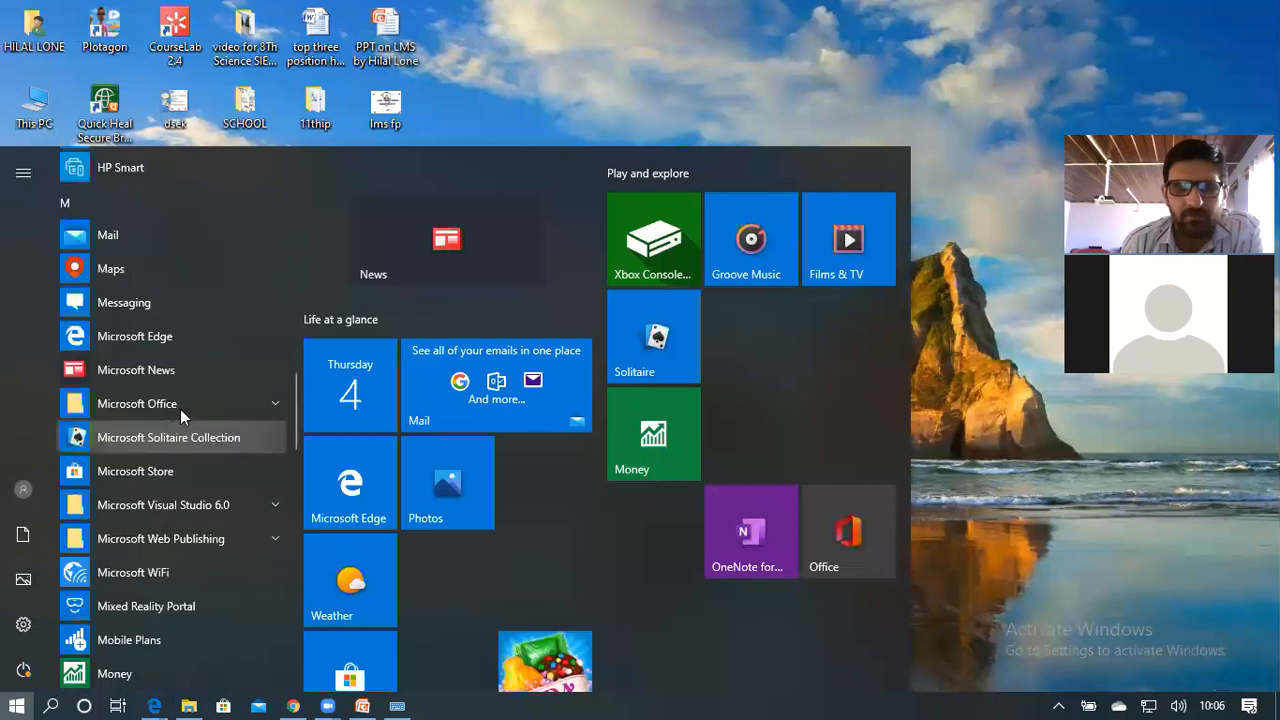
left_click(180, 405)
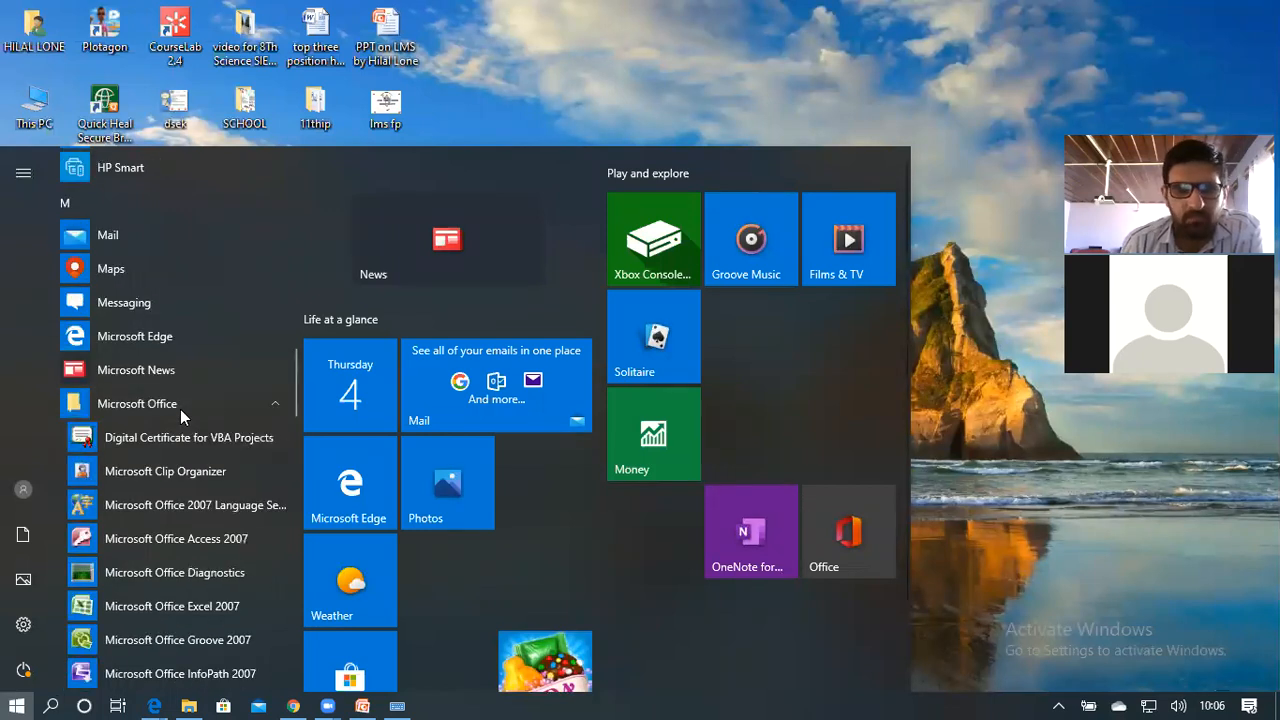
scroll(182, 506, "down", 2)
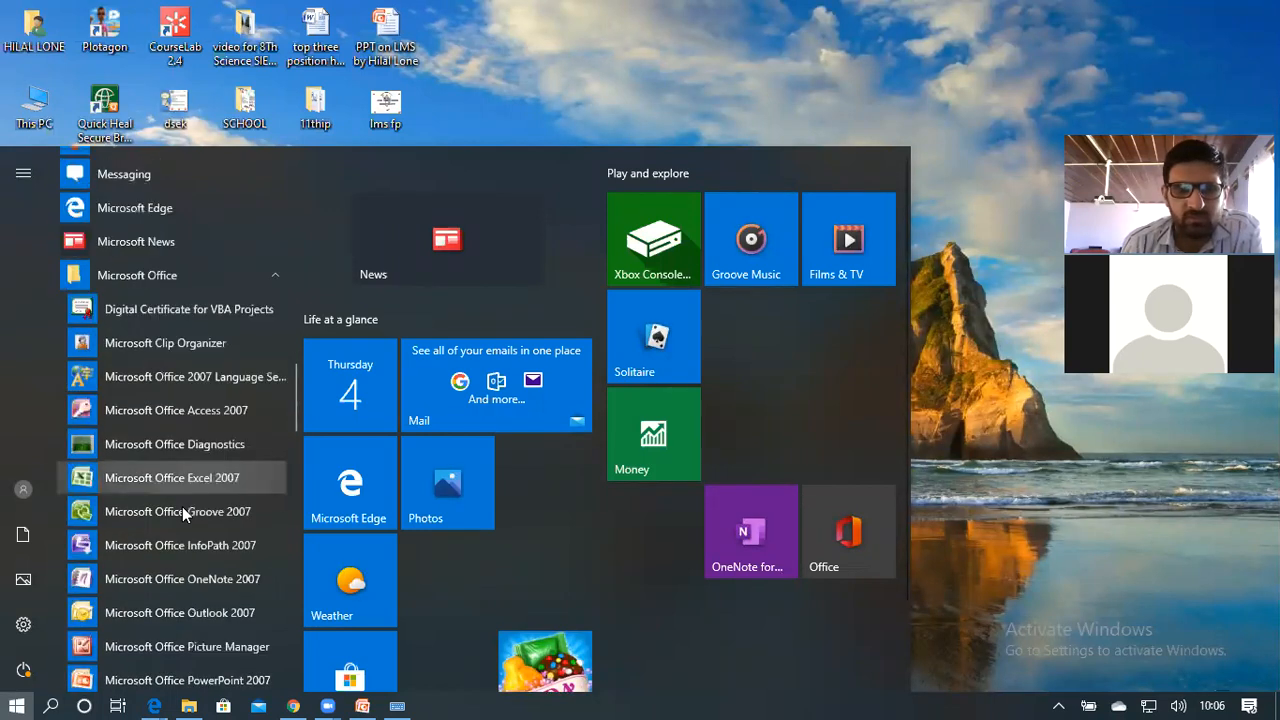
scroll(183, 513, "down", 4)
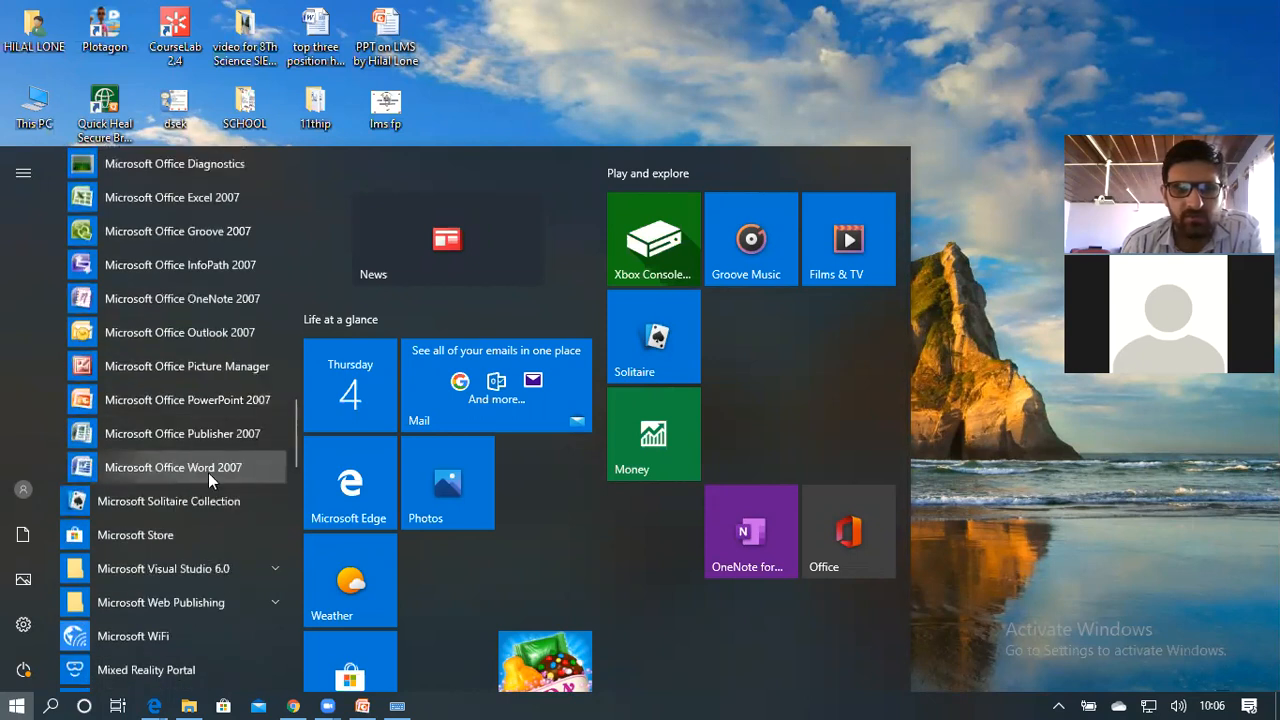
left_click(208, 469)
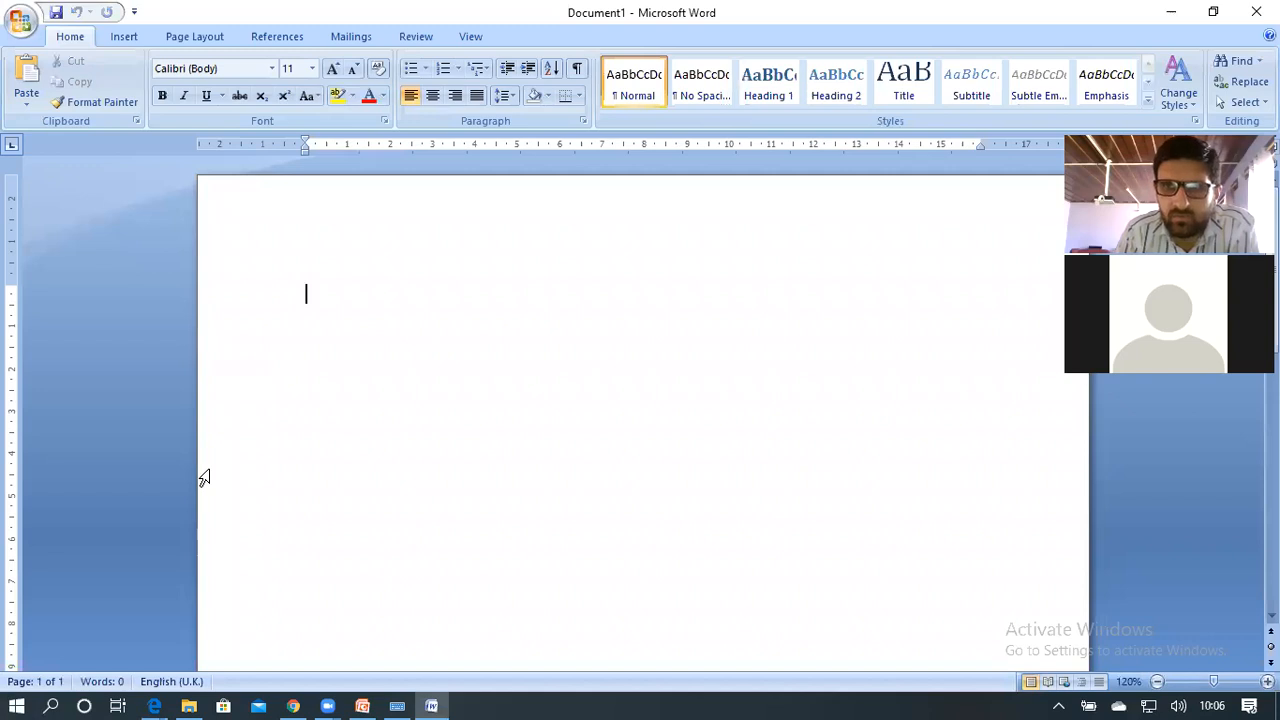
Open the recent document "ip Assignment 11Th" and copy all of its text.
left_click(20, 22)
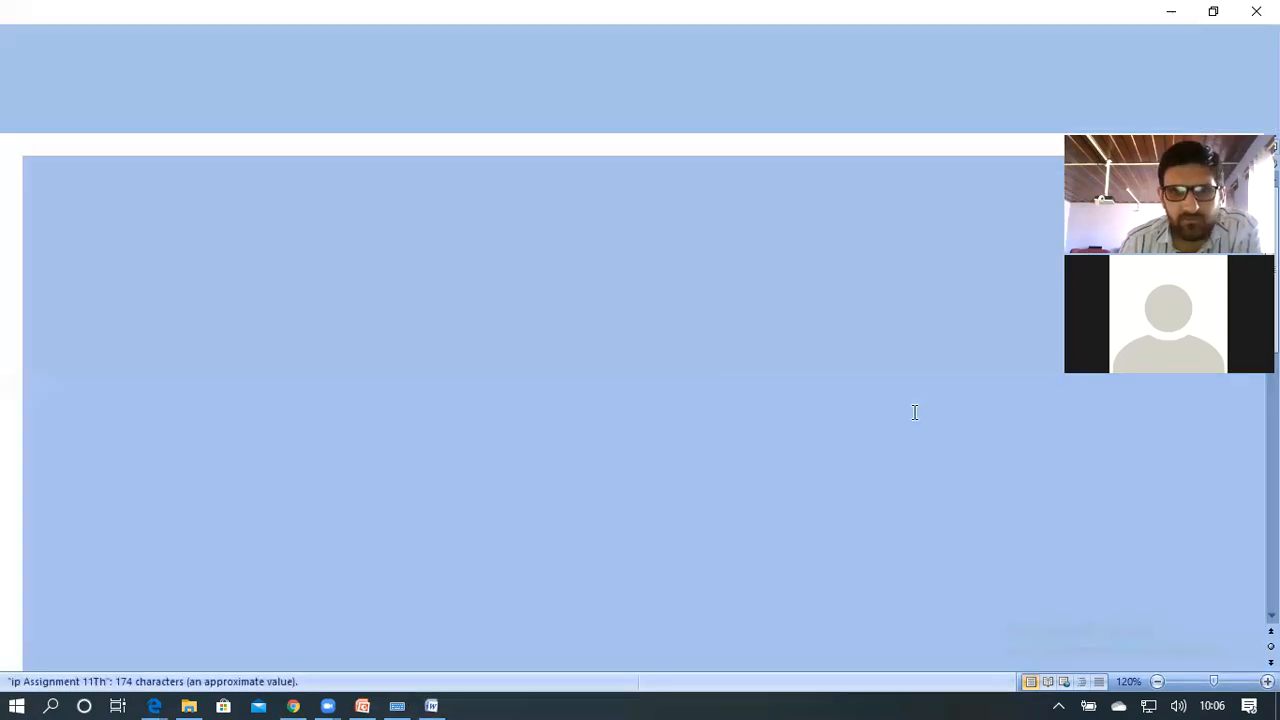
key("ctrl+a")
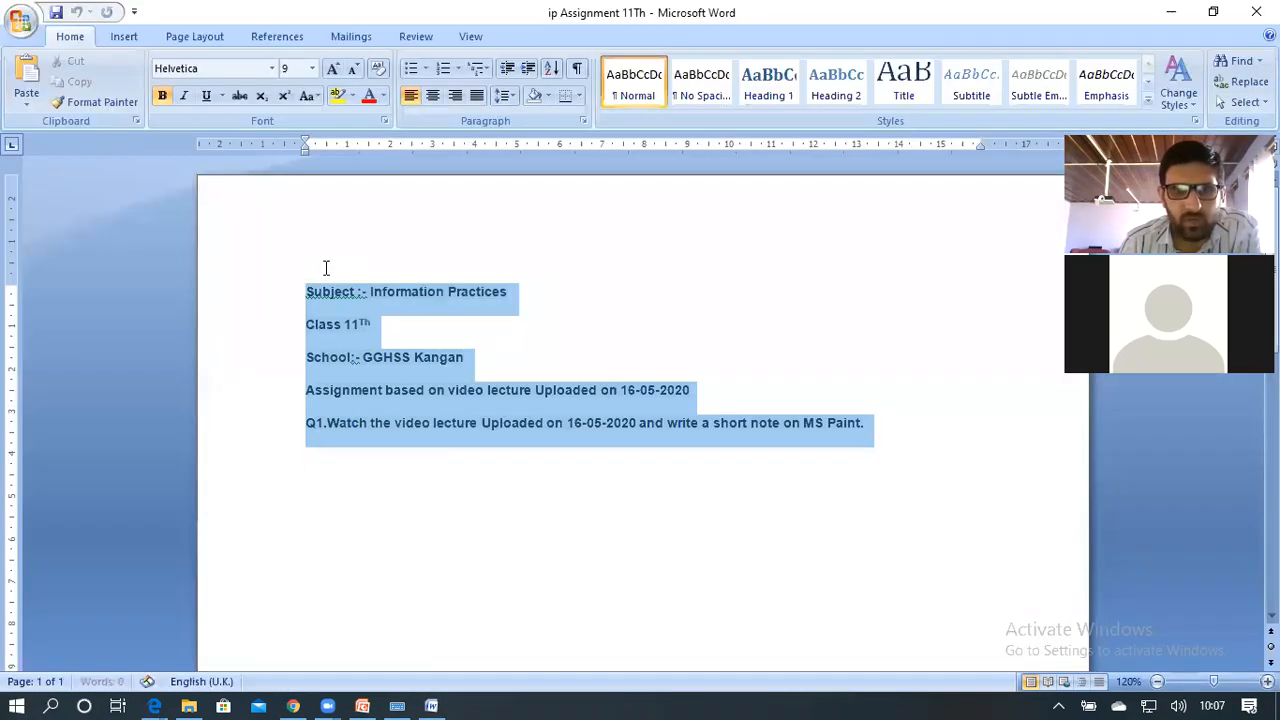
right_click(334, 318)
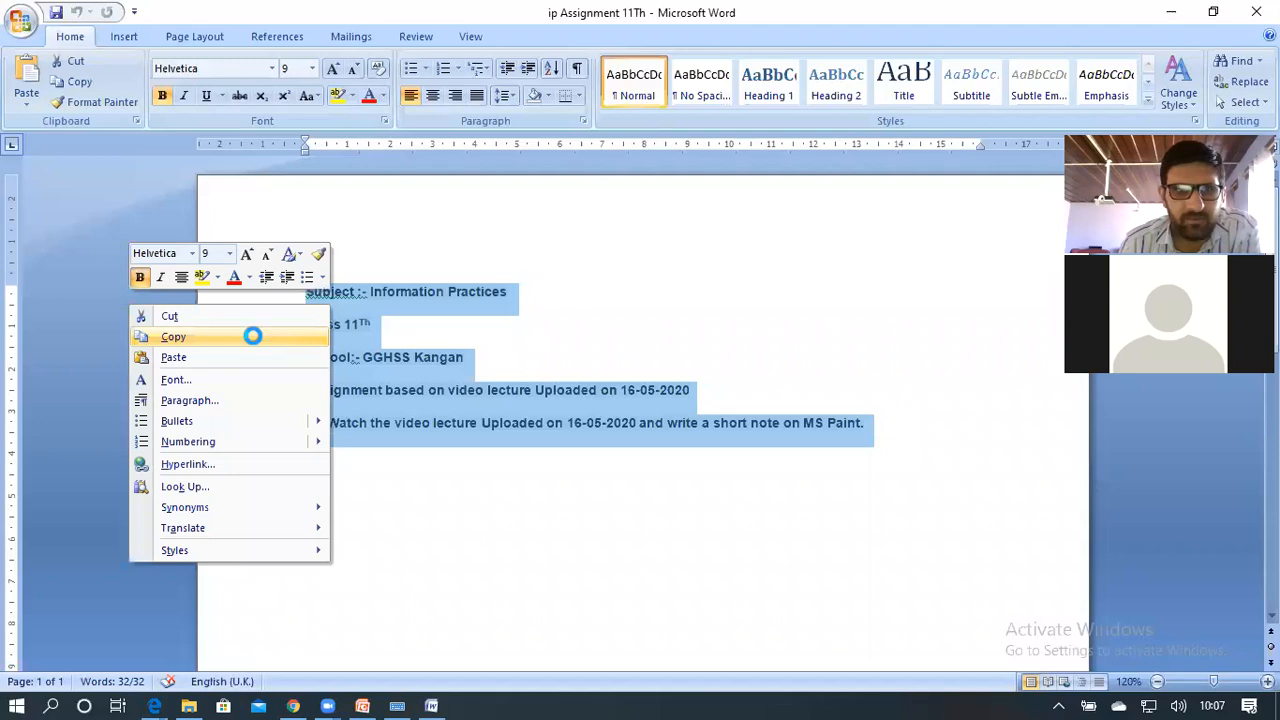
left_click(251, 336)
Close the assignment document and create a new blank document.
key("alt+f")
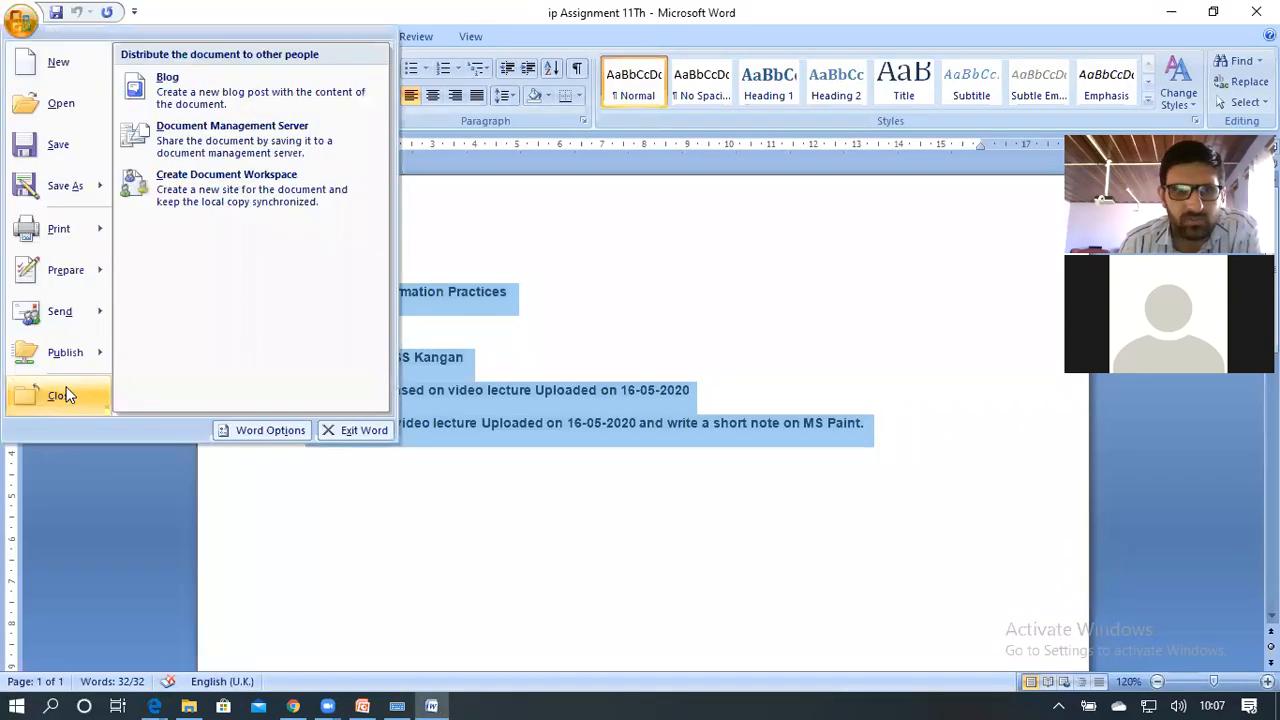
left_click(64, 394)
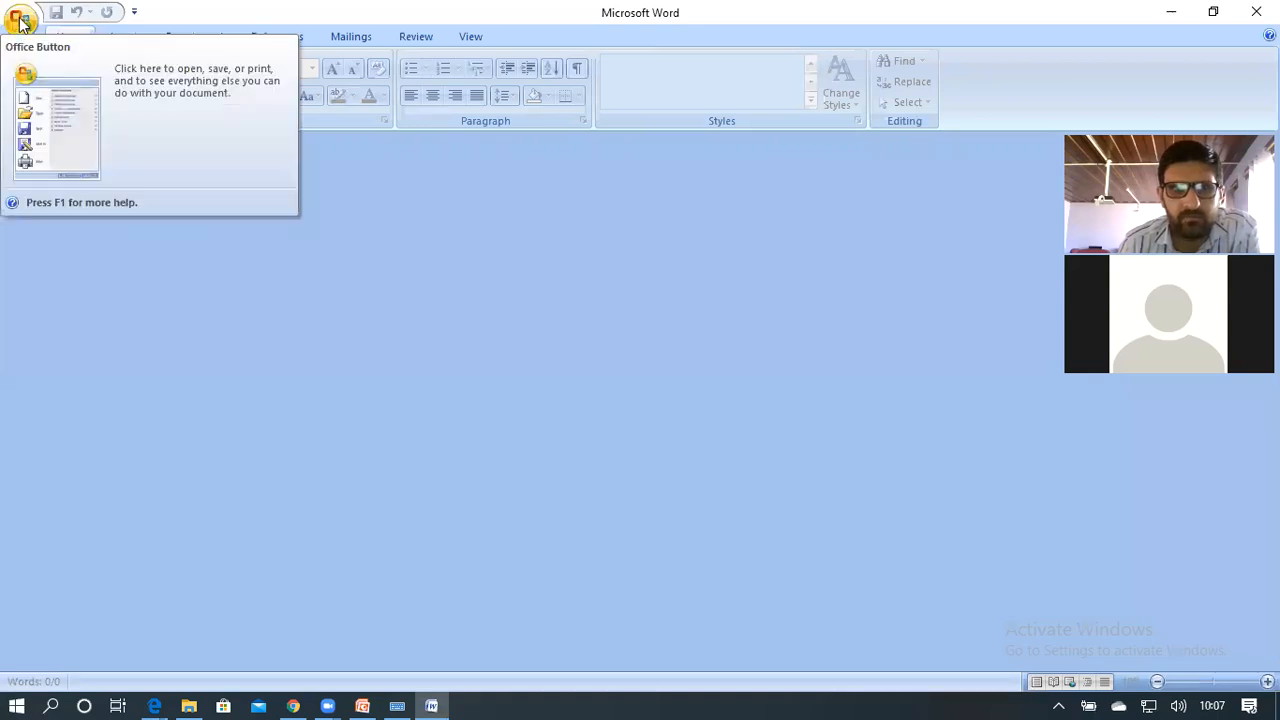
left_click(20, 20)
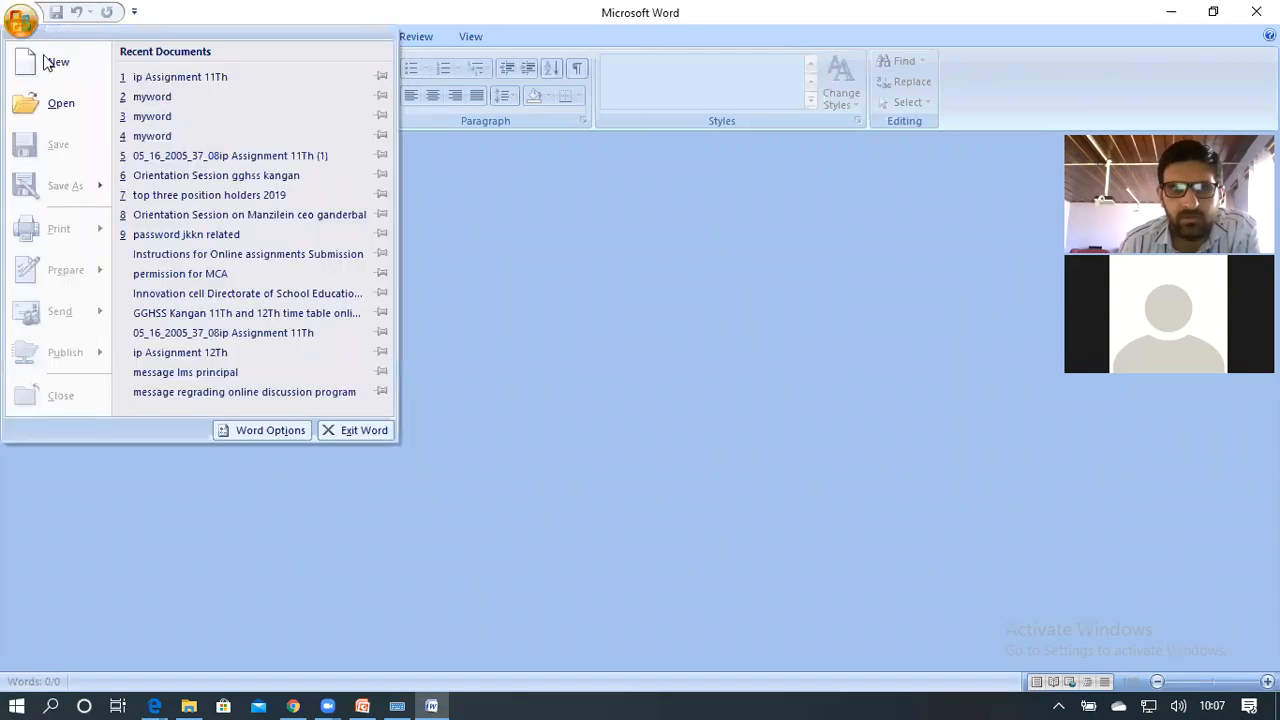
left_click(55, 66)
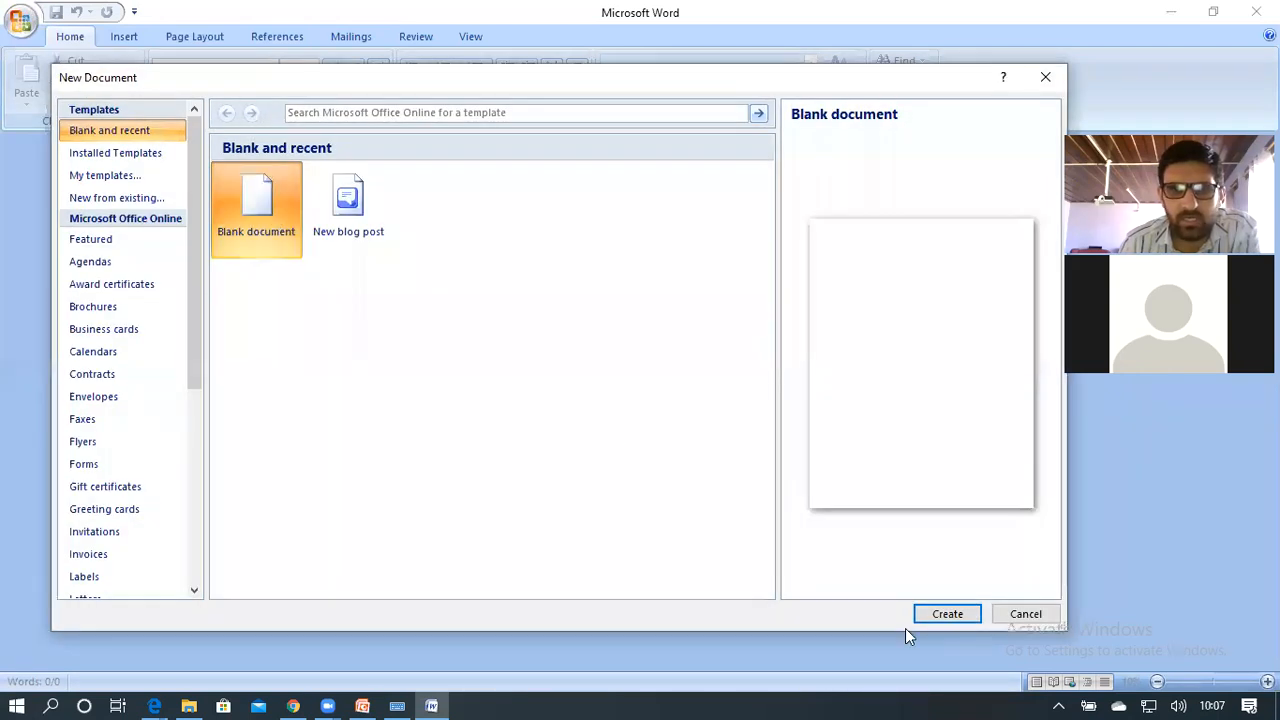
left_click(950, 614)
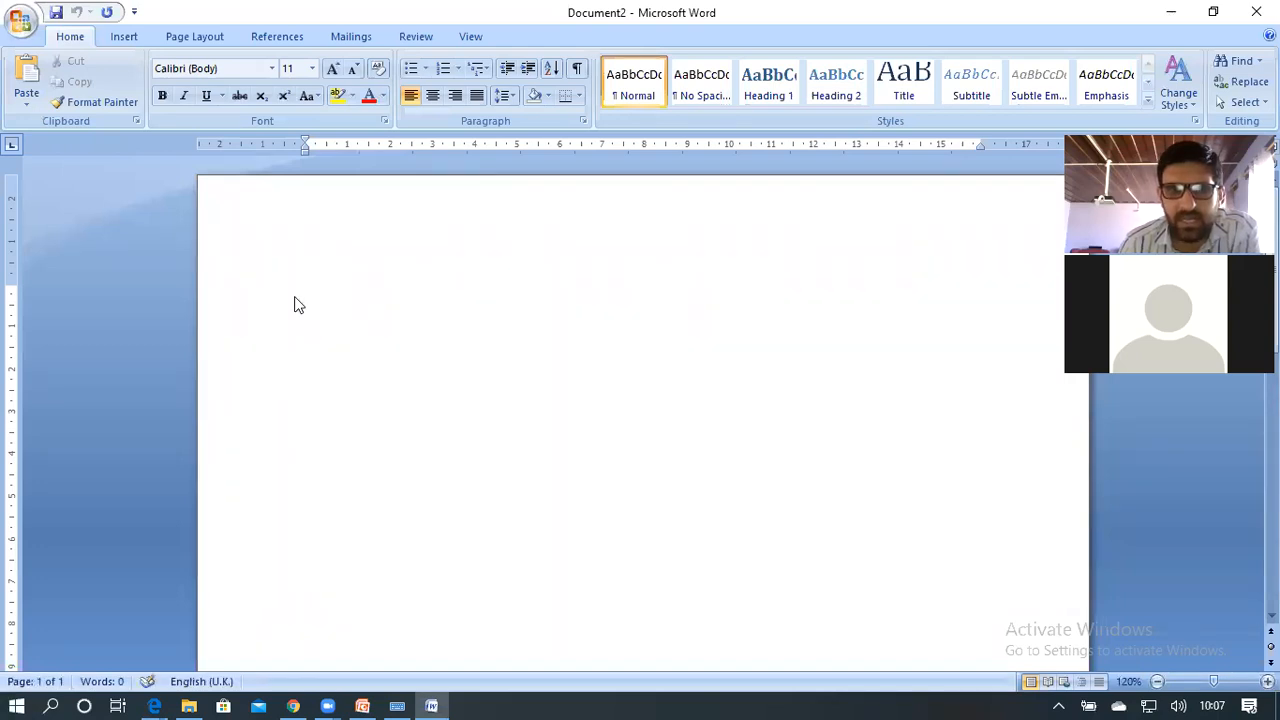
Paste the copied assignment text into the blank document.
right_click(295, 298)
left_click(237, 340)
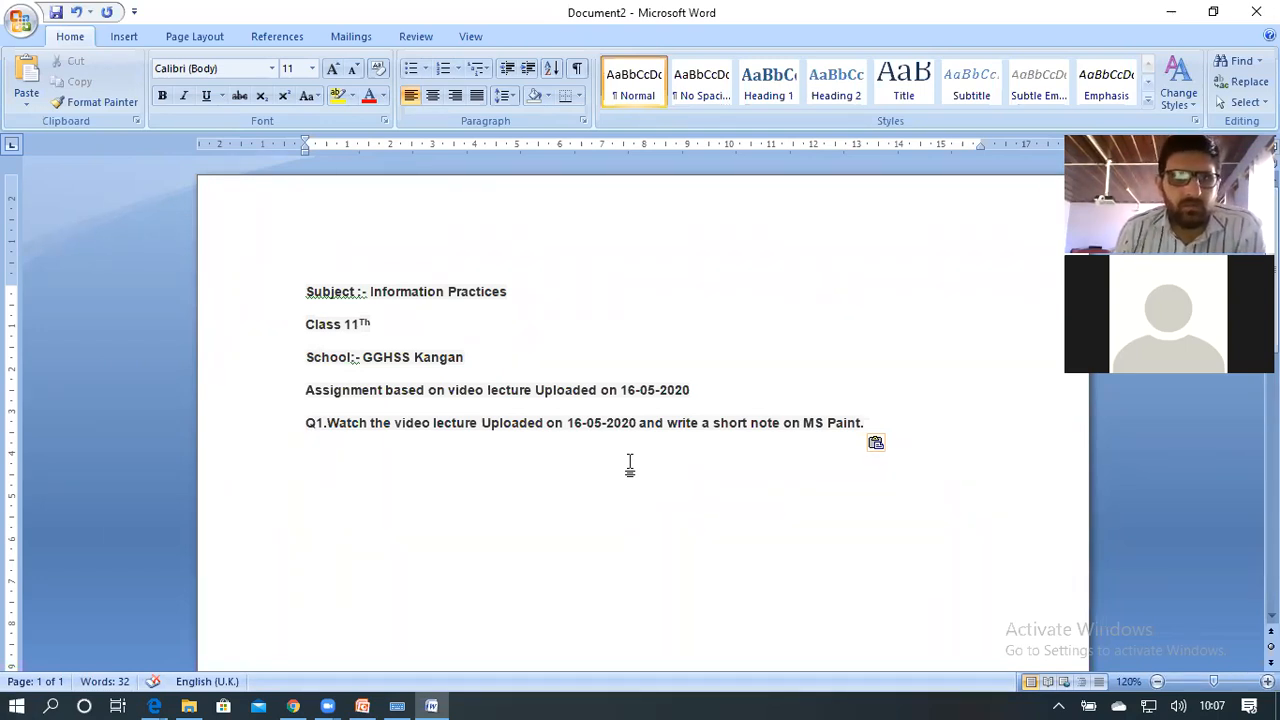
left_click(19, 24)
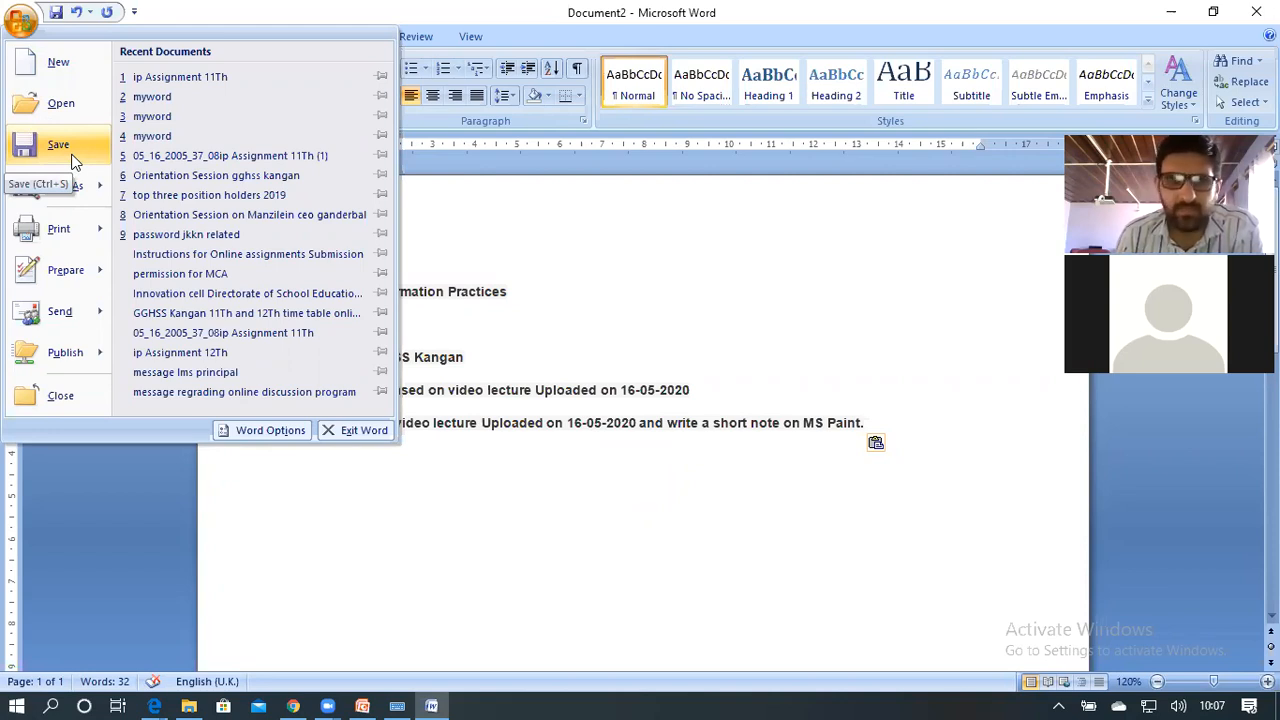
mouse_move(76, 188)
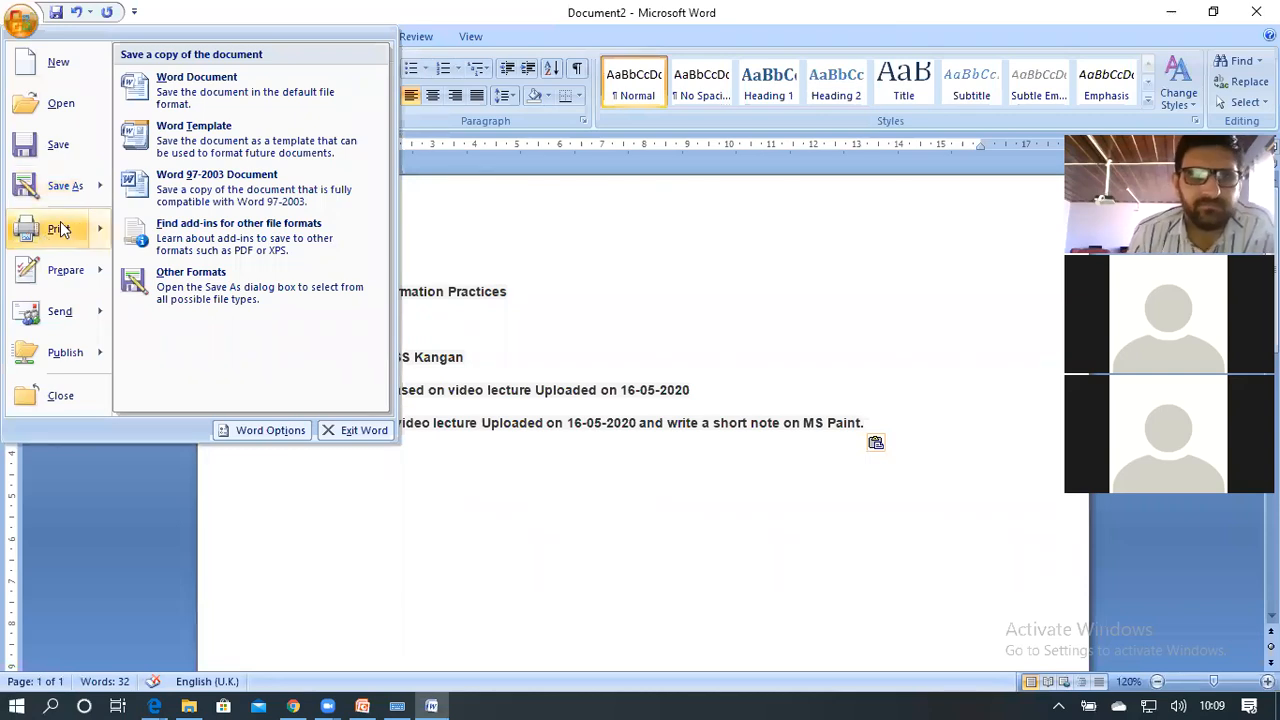
mouse_move(57, 235)
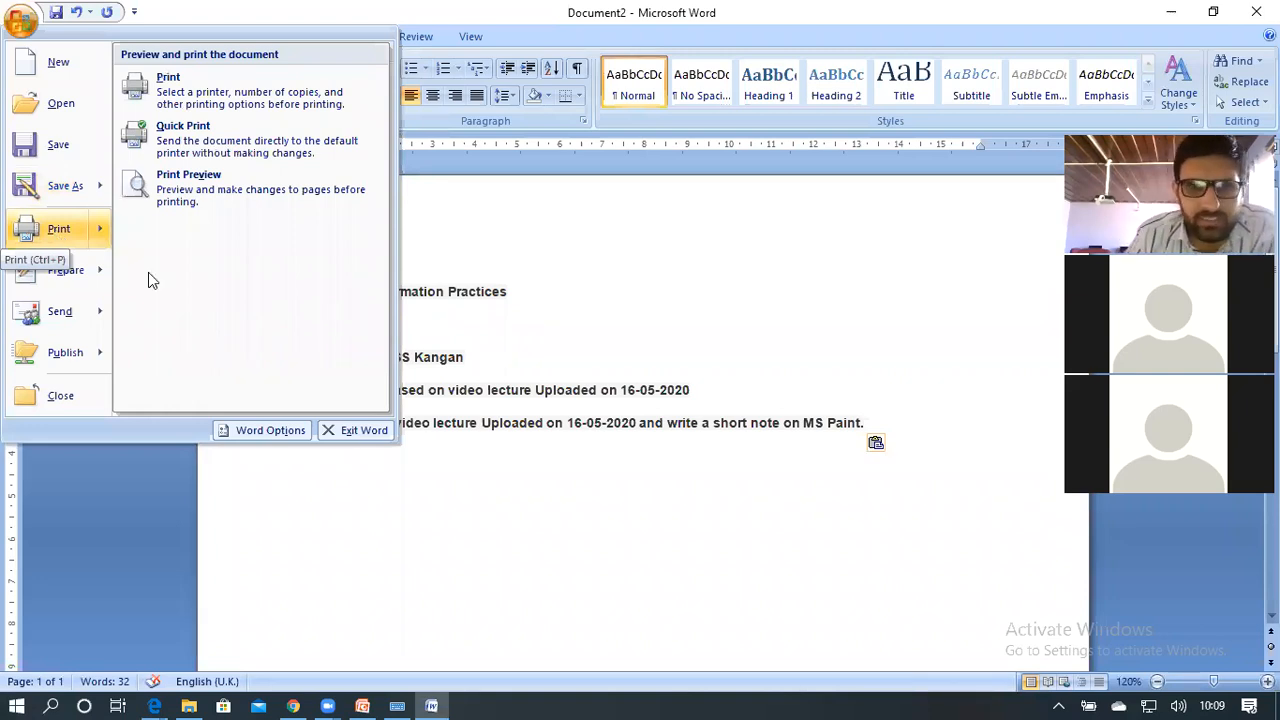
left_click(748, 410)
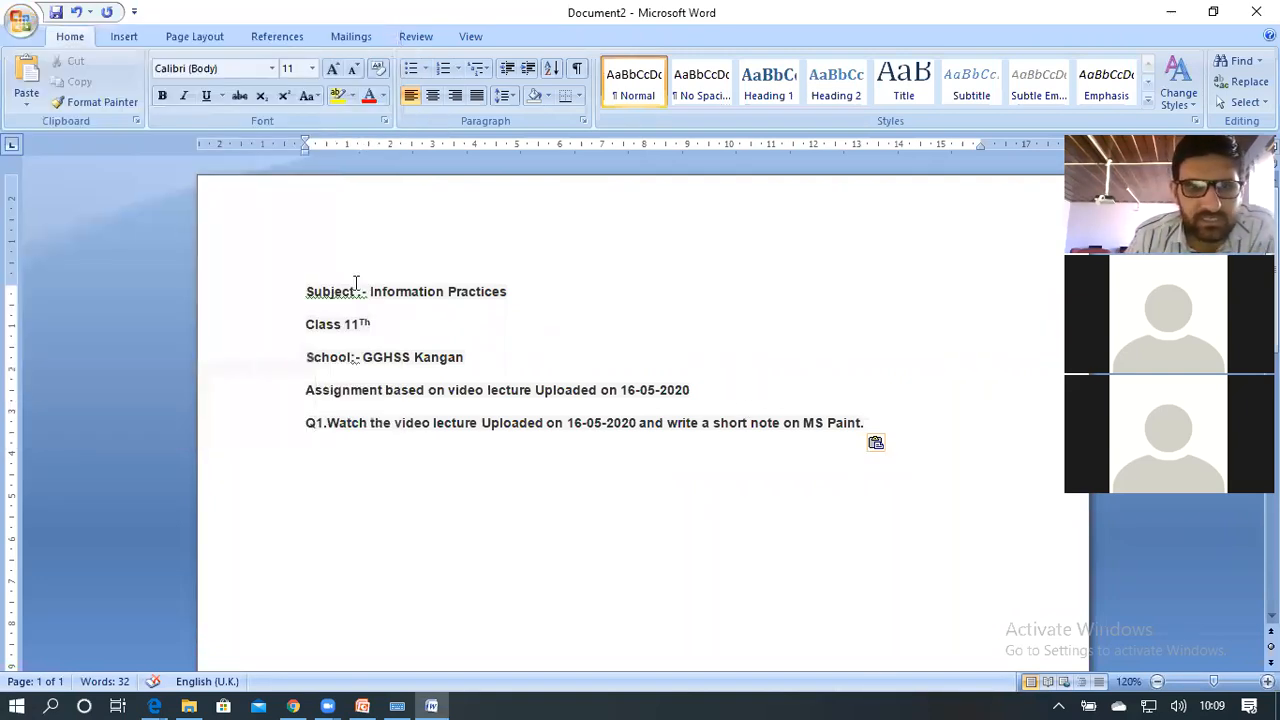
key("ctrl+a")
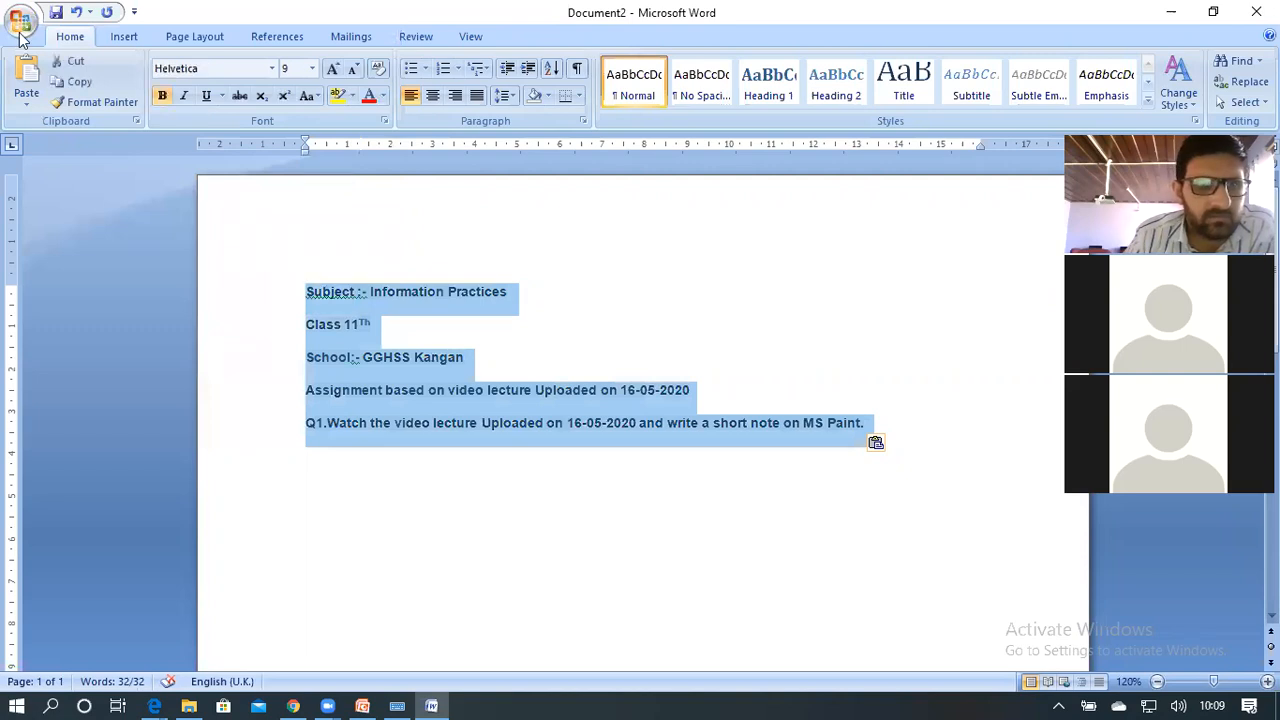
Open the recent document "Orientation Session on Manzilein ceo ganderbal" and copy the paragraphs above its hashtags with the On-Screen Keyboard.
left_click(20, 24)
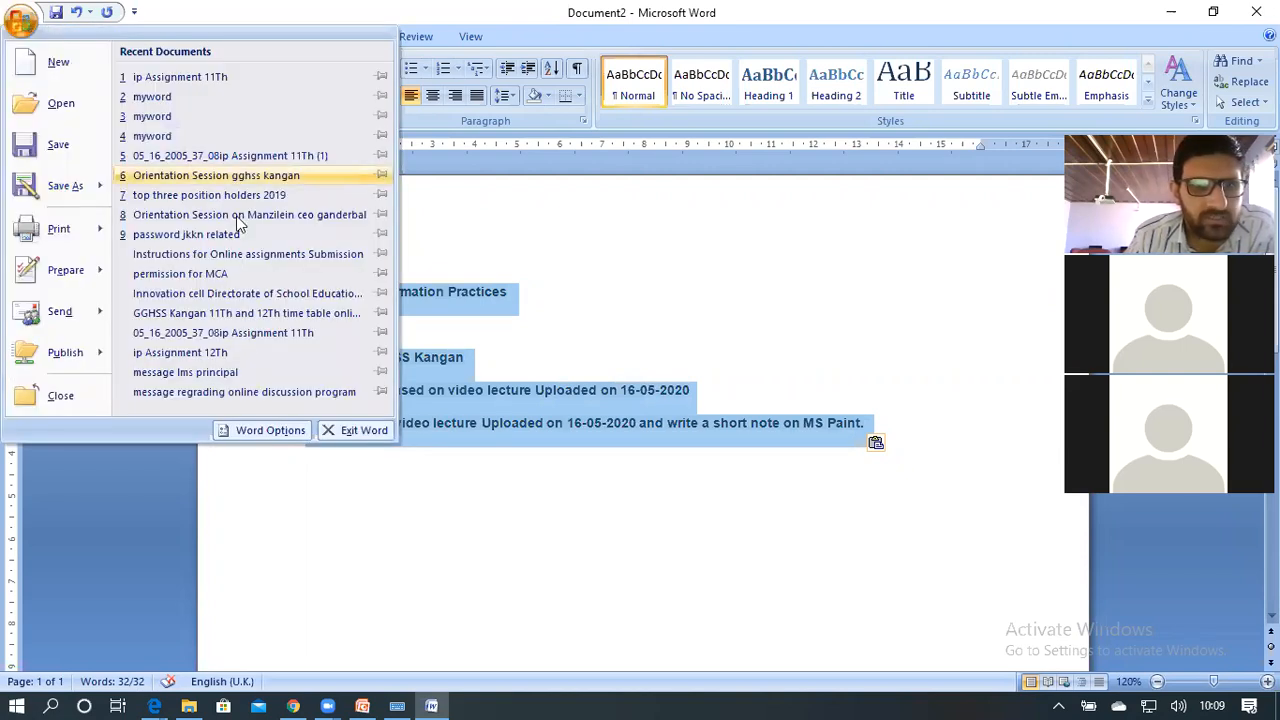
left_click(237, 215)
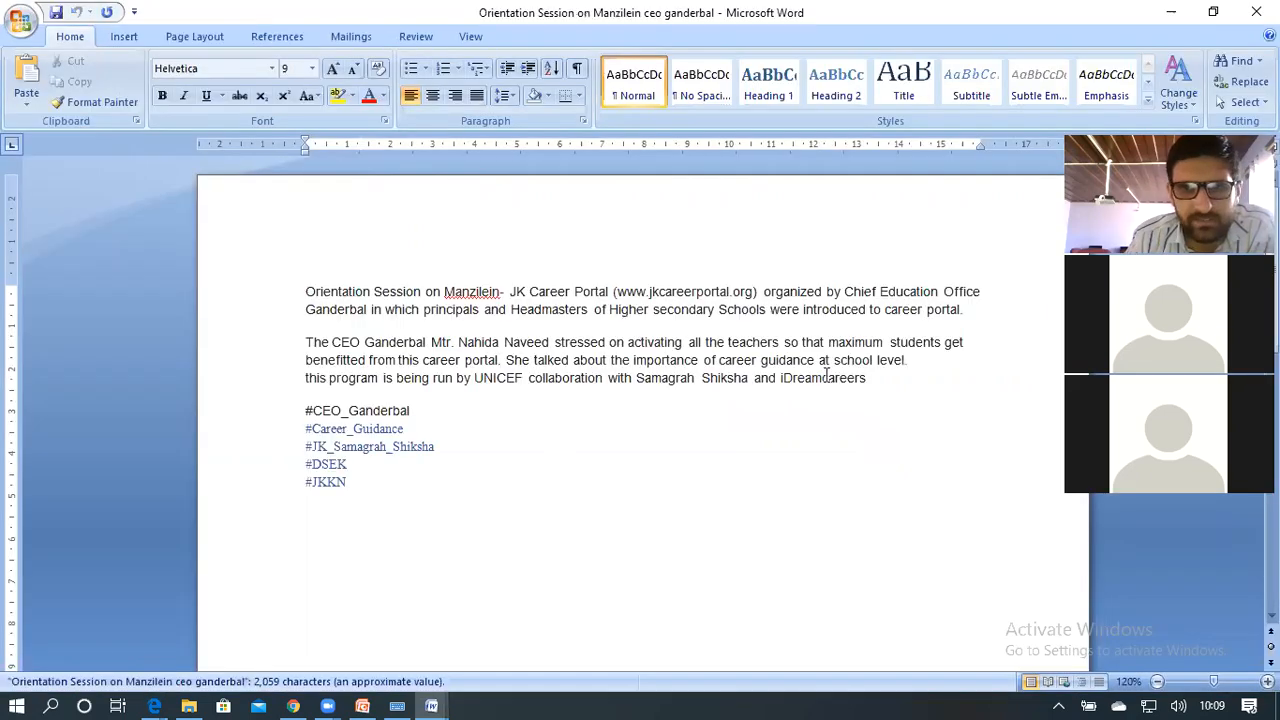
left_click_drag(877, 382, 299, 283)
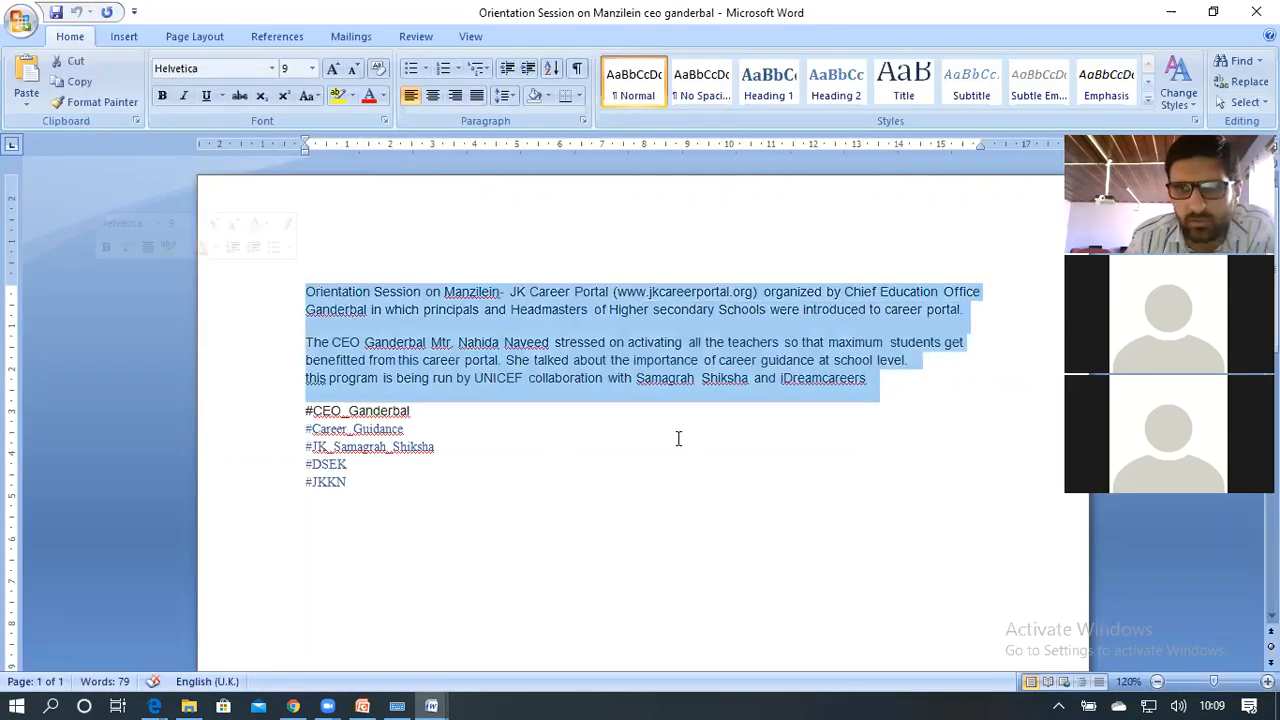
left_click(588, 302)
left_click_drag(876, 379, 254, 294)
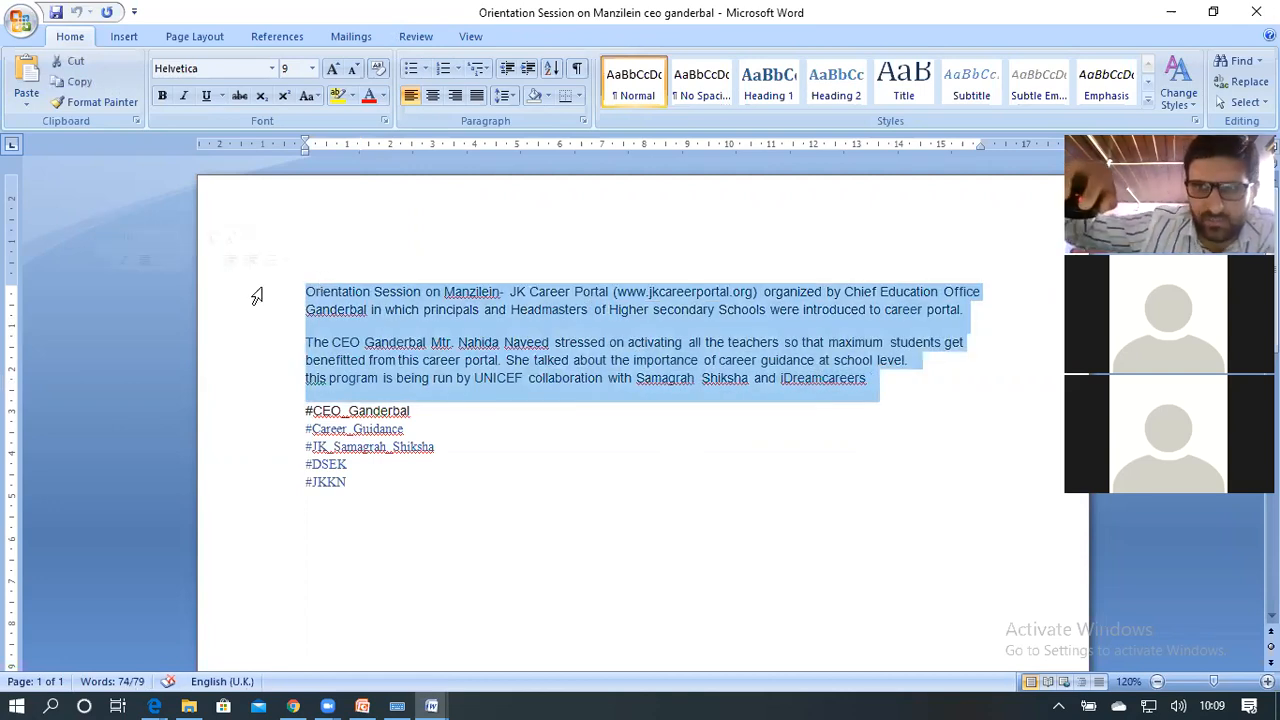
left_click(877, 377)
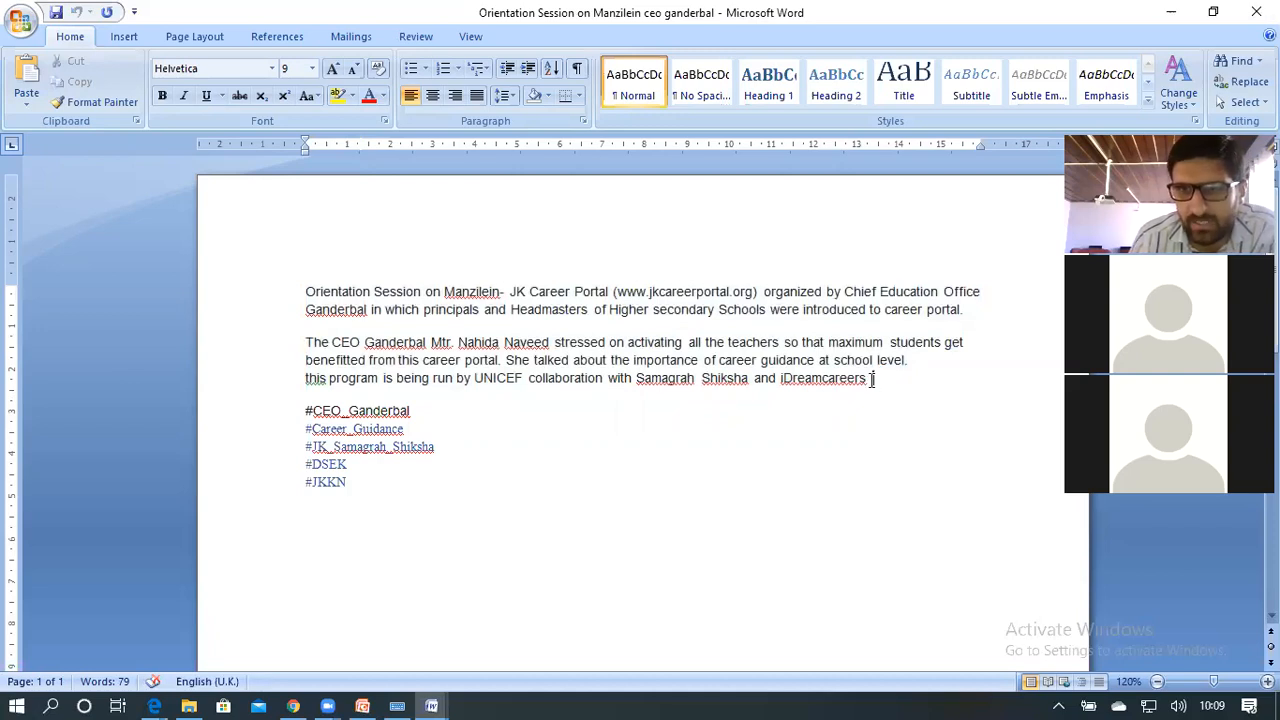
left_click_drag(853, 373, 732, 342)
left_click_drag(652, 313, 303, 288)
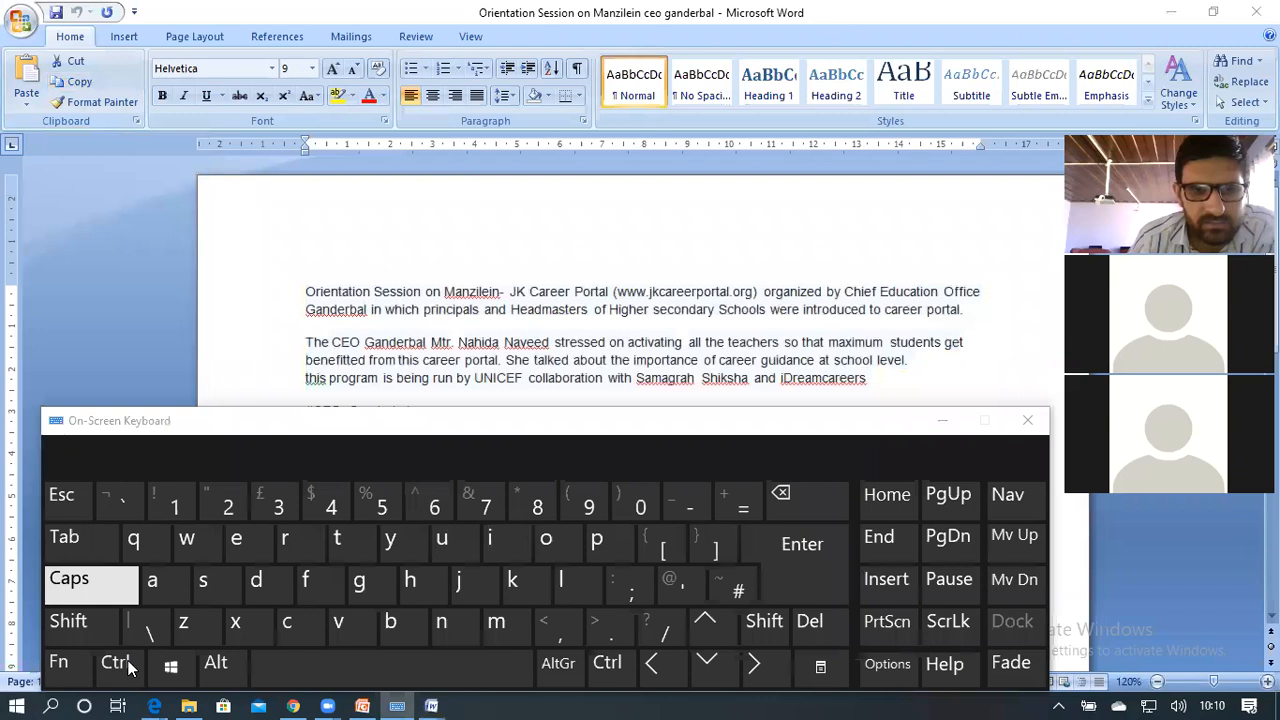
left_click(118, 664)
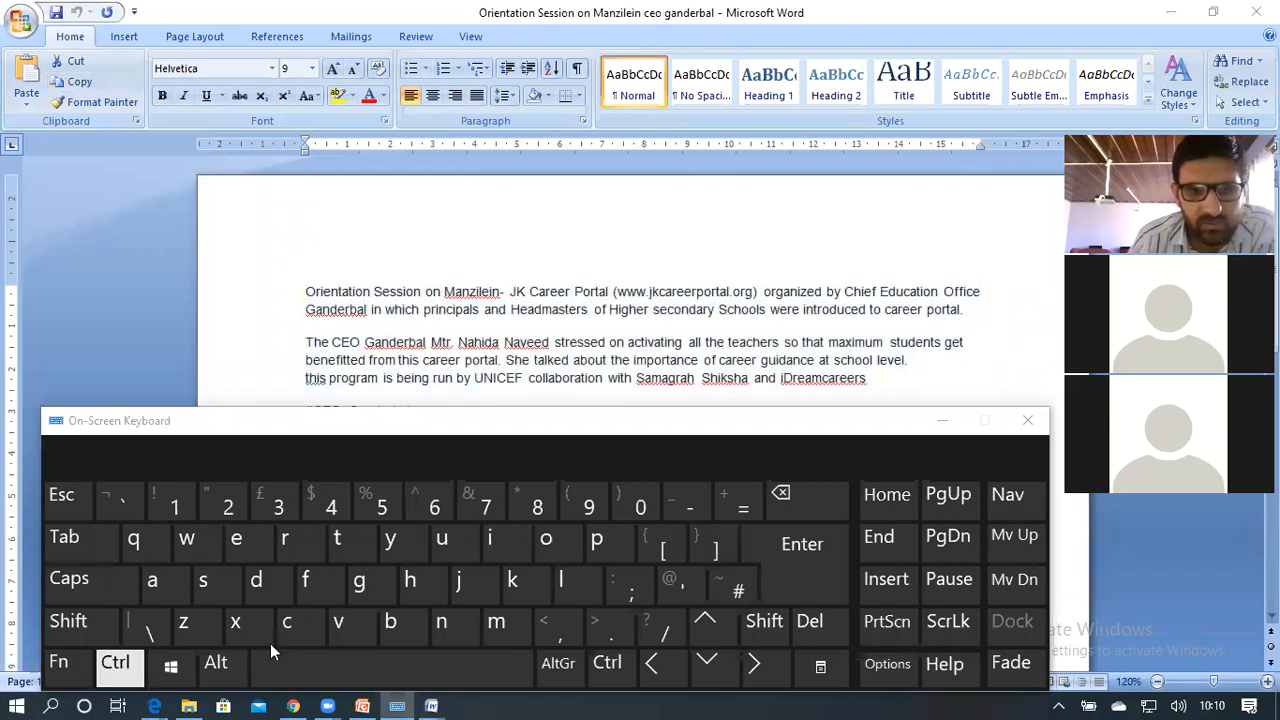
left_click(296, 634)
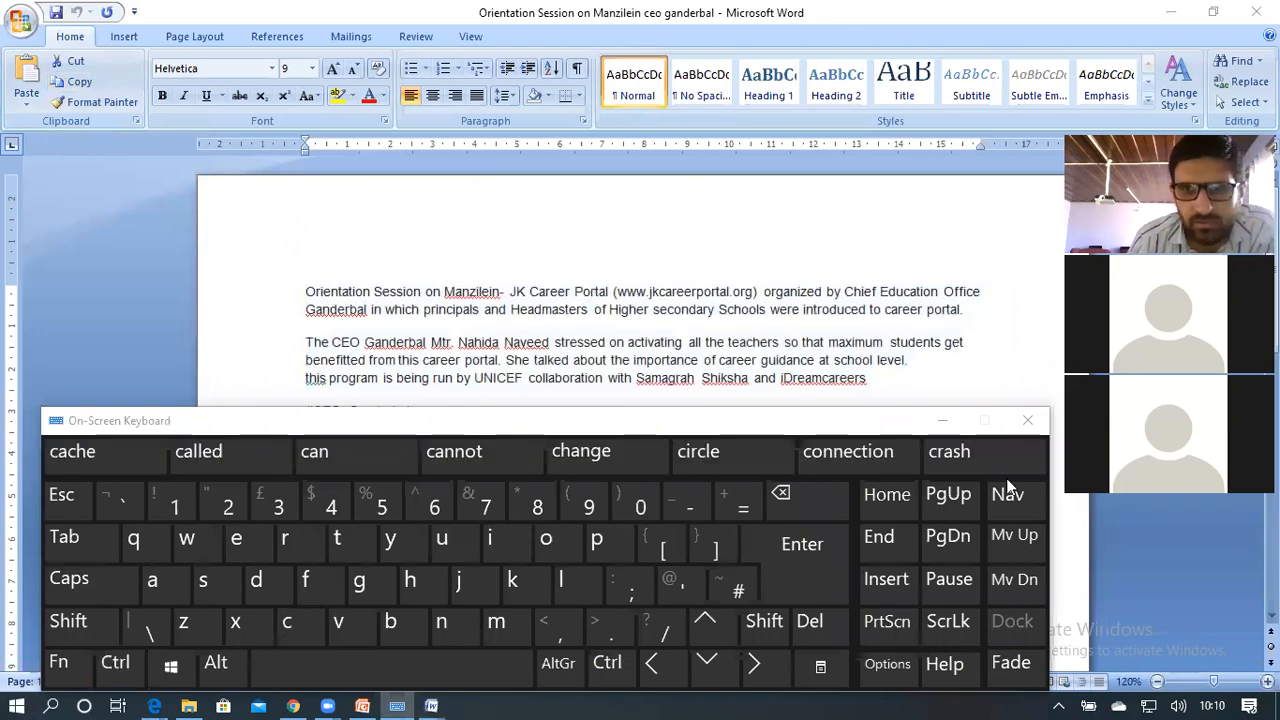
left_click(940, 425)
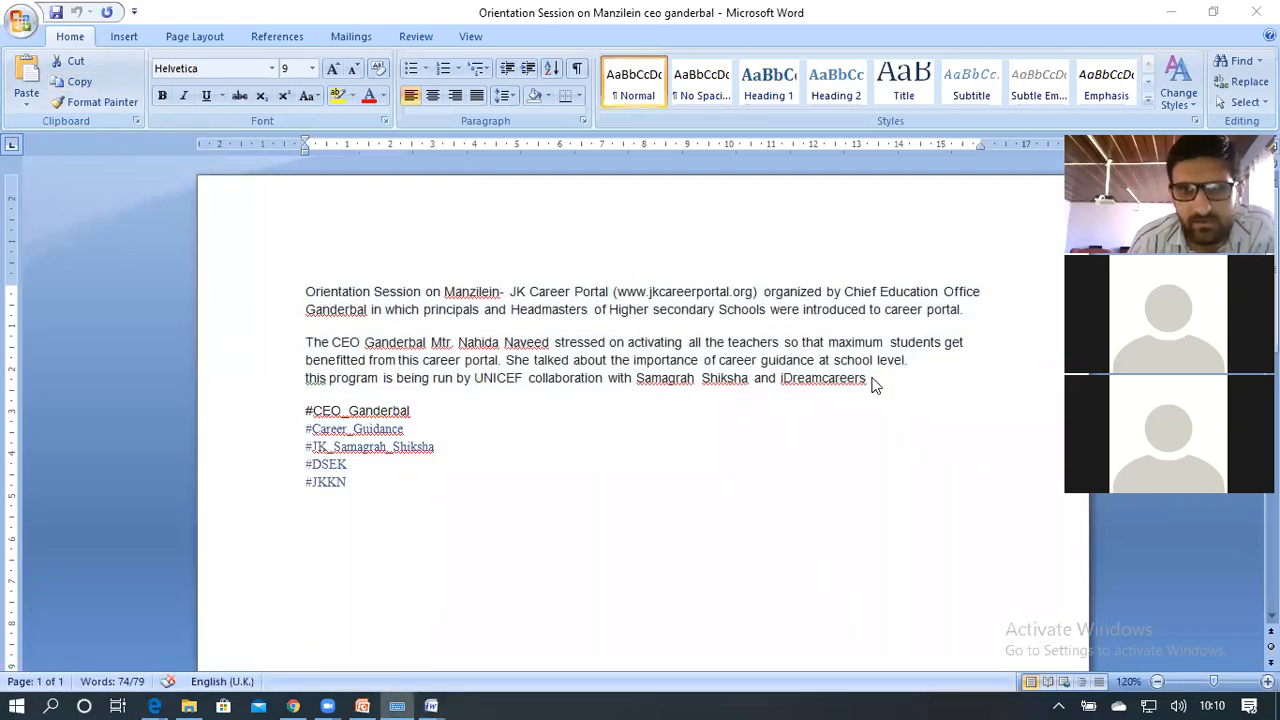
Return to the orientation document and copy its selected paragraphs above the hashtags again.
triple_click(626, 336)
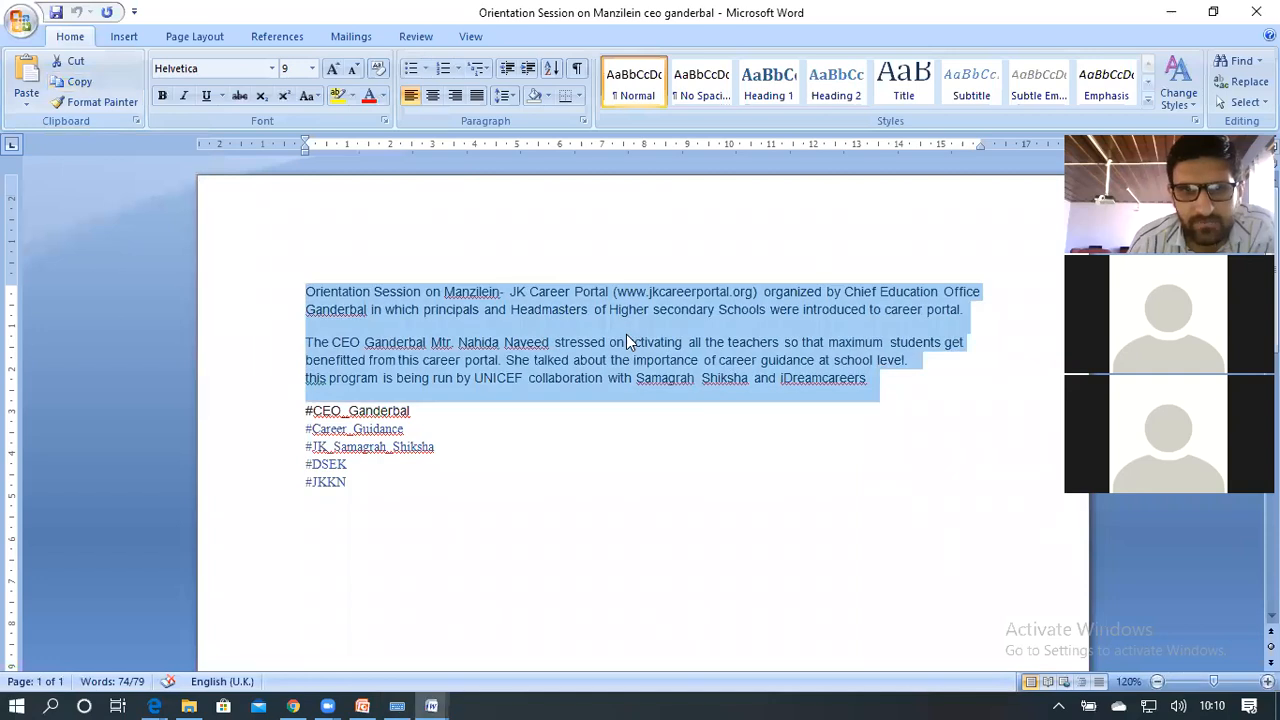
right_click(511, 347)
left_click(511, 346)
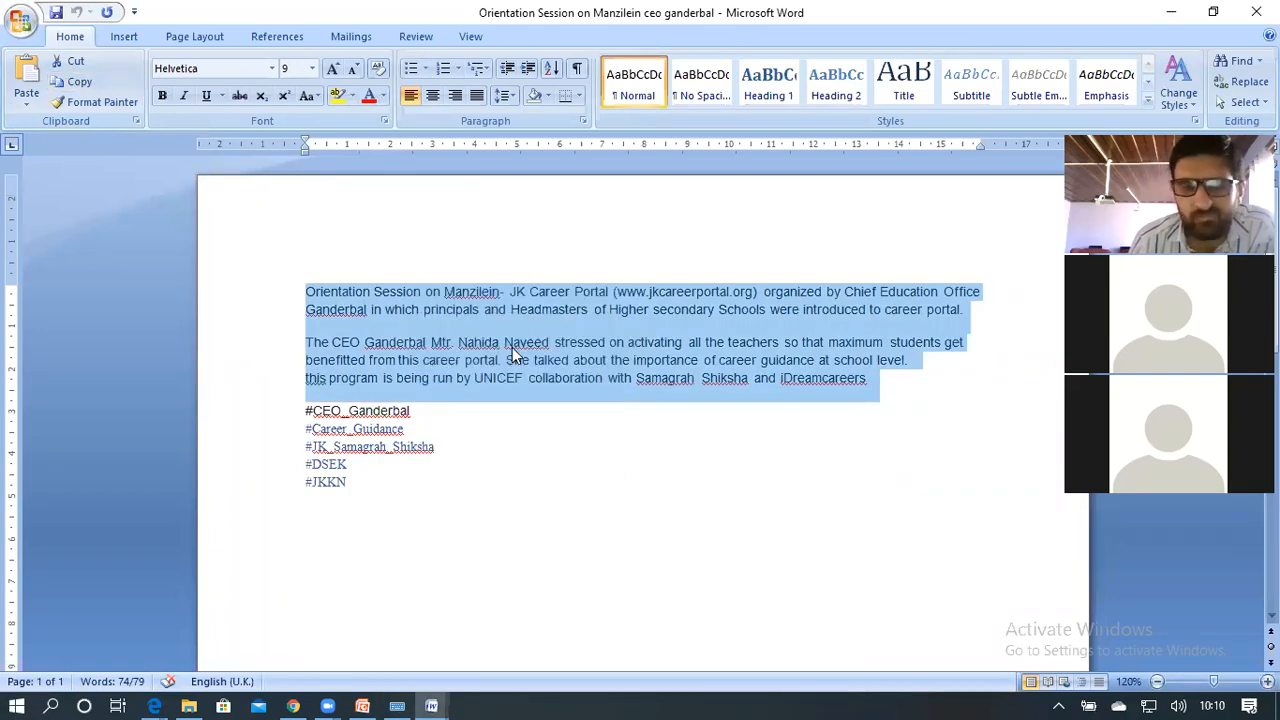
Close the orientation document and paste the copied paragraphs five times below the MS Paint question in Document2.
left_click(20, 20)
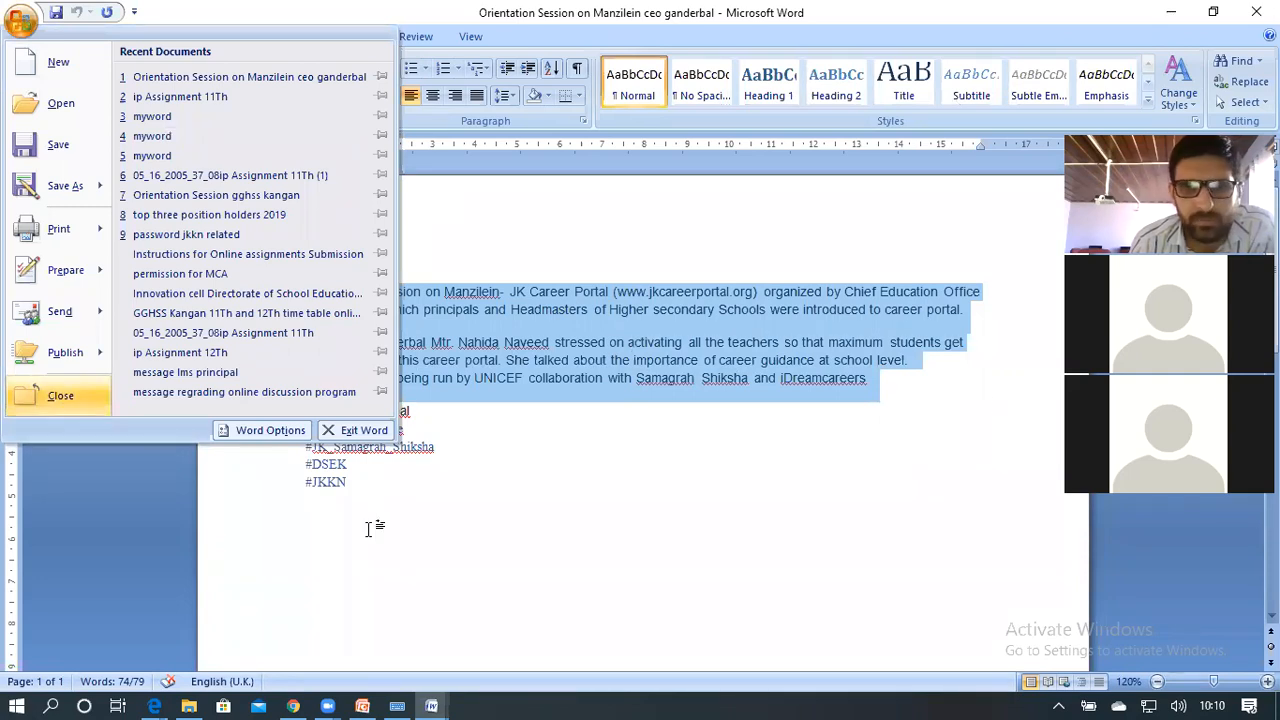
left_click(928, 423)
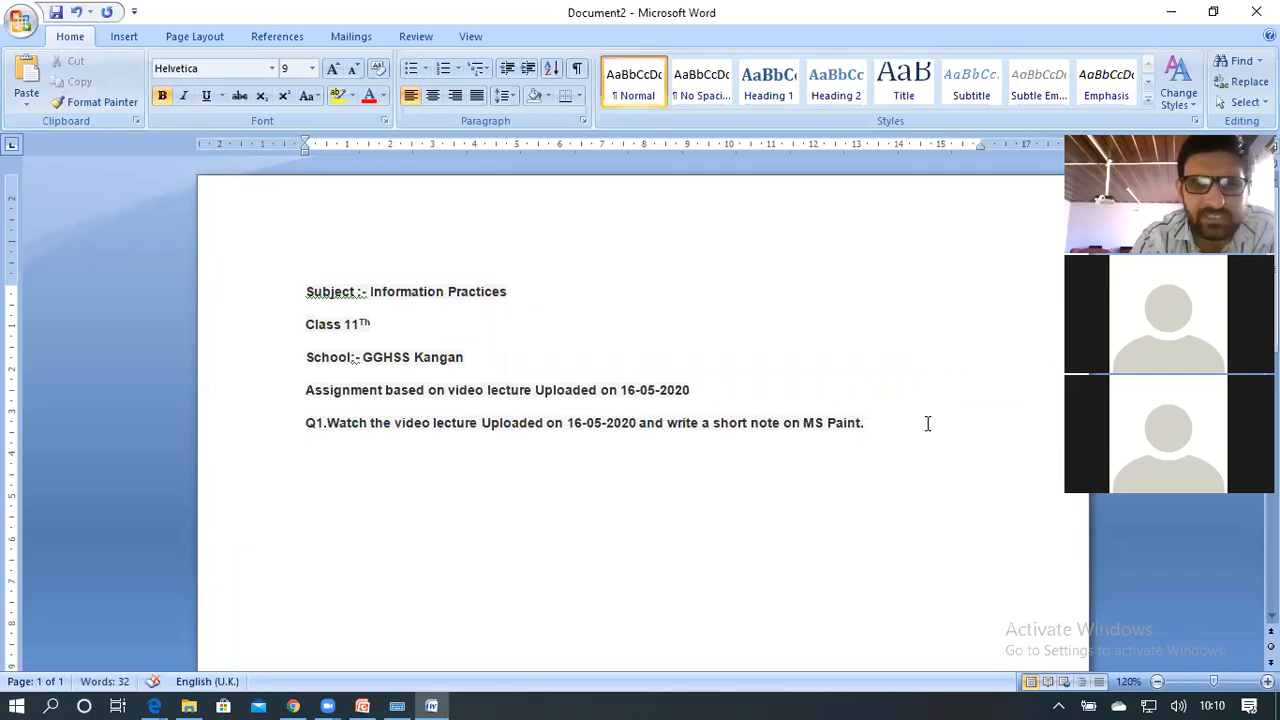
key("ctrl+v")
key("ctrl+v")
key("ctrl+v")
key("ctrl+v")
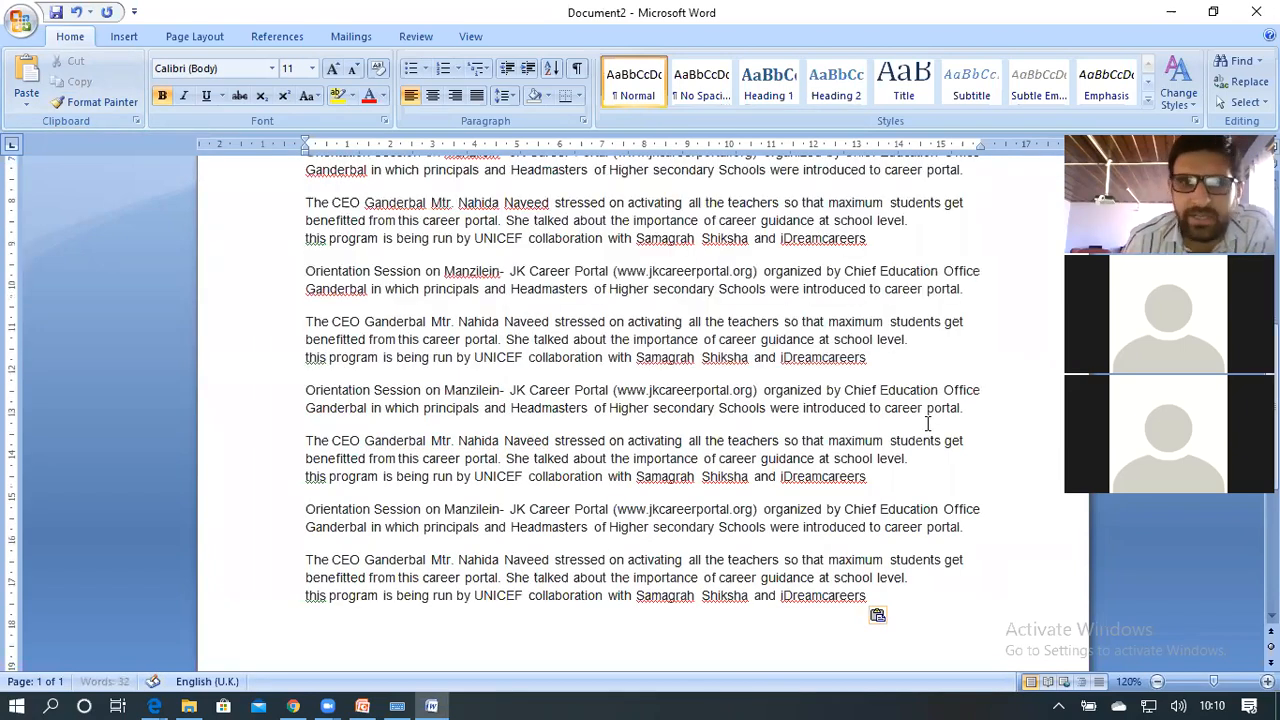
Open the print preview of Document2, then magnify the page and return to the full-page view.
scroll(584, 342, "up", 10)
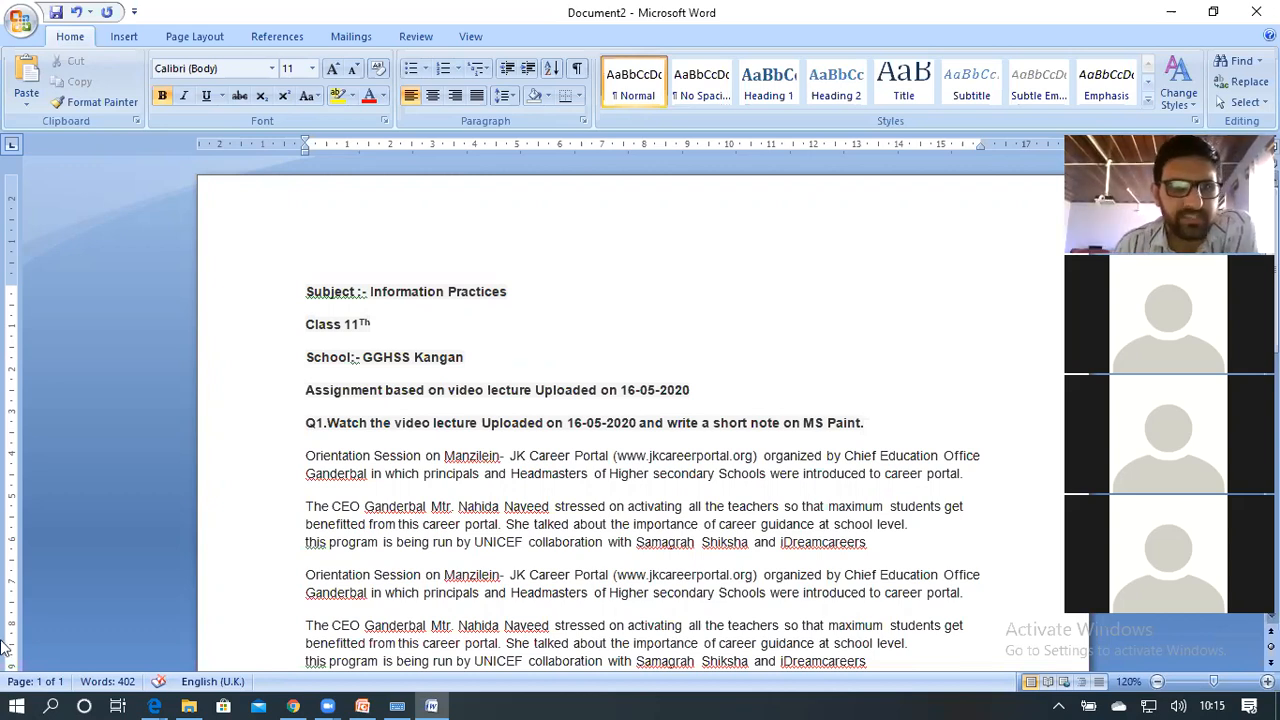
left_click(20, 20)
mouse_move(70, 195)
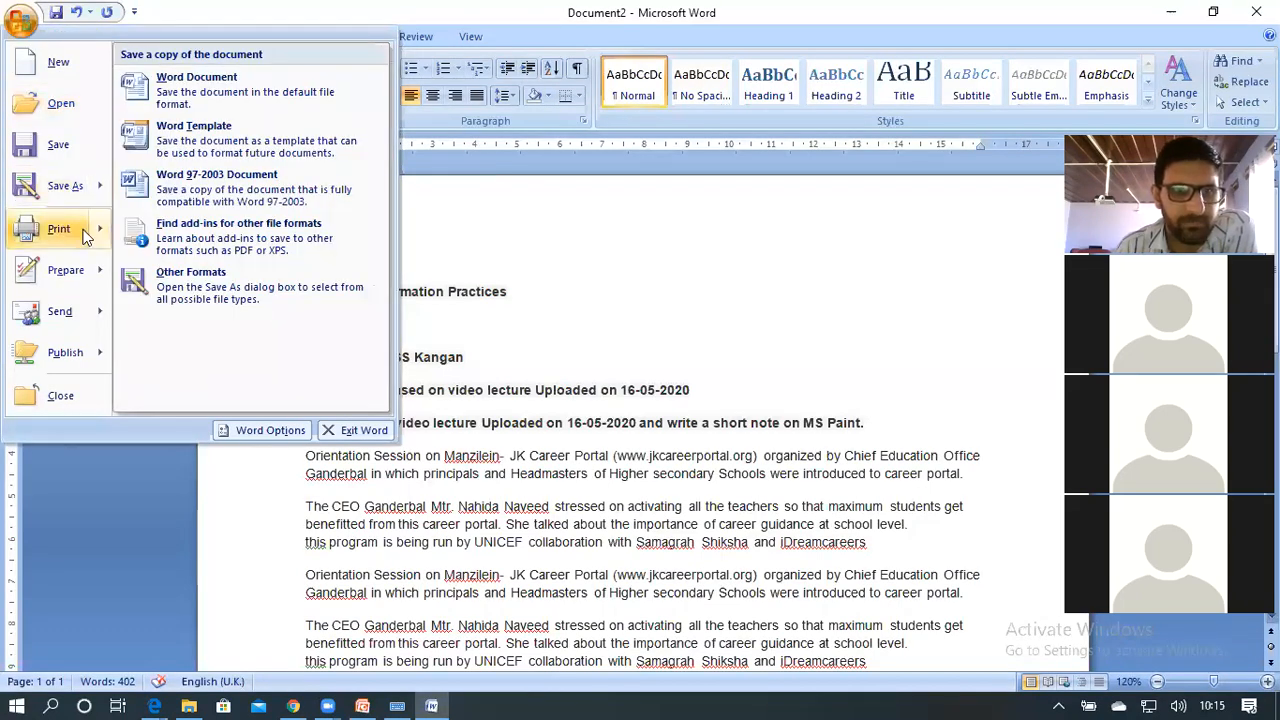
mouse_move(85, 233)
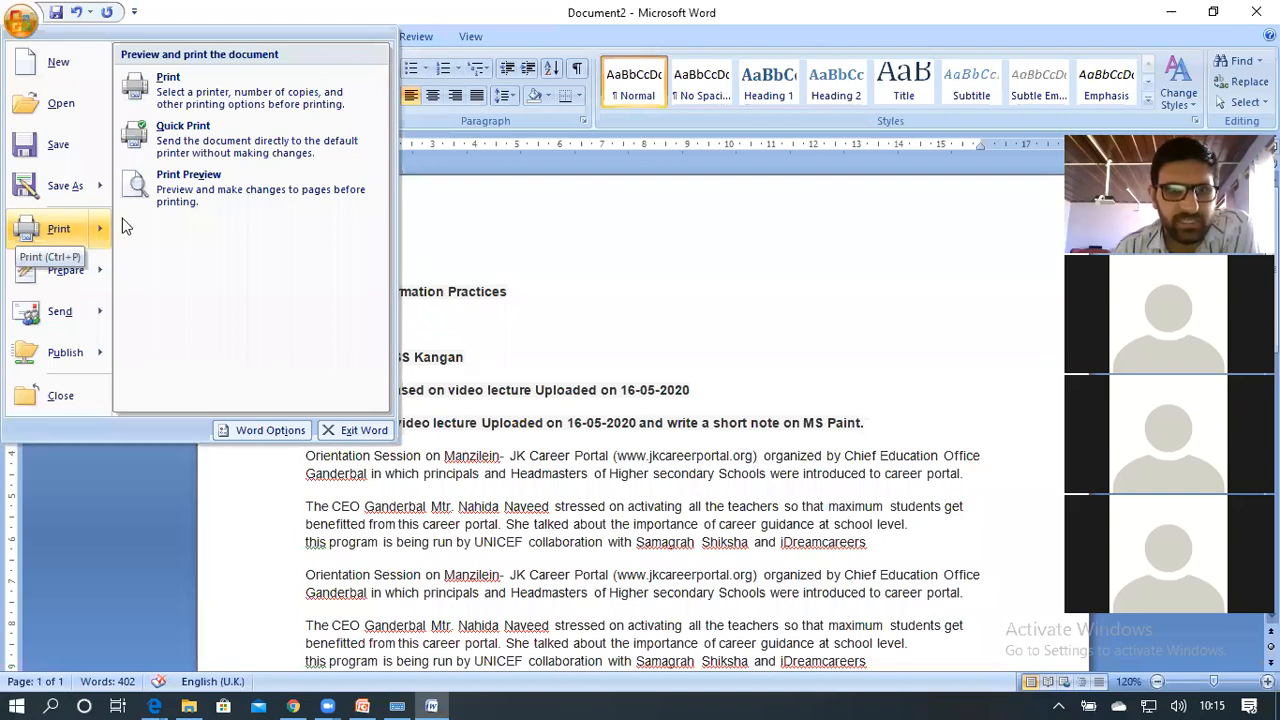
left_click(210, 191)
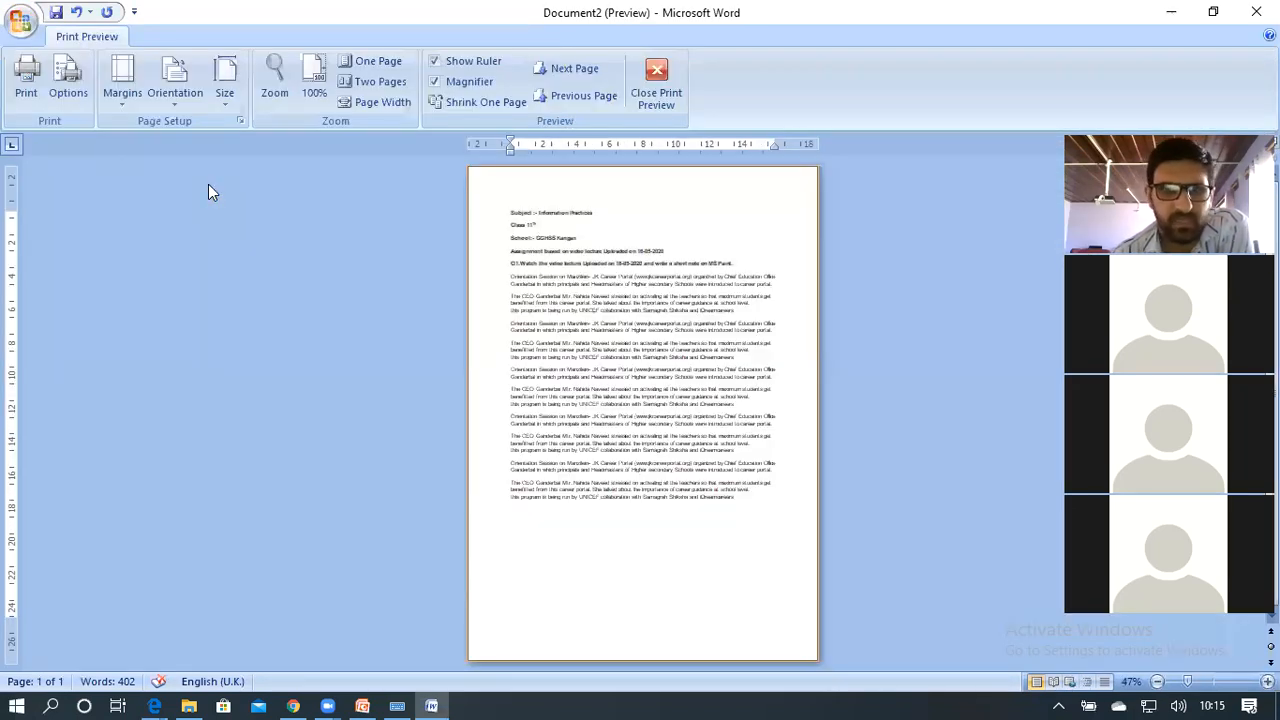
left_click(665, 345)
left_click(665, 345)
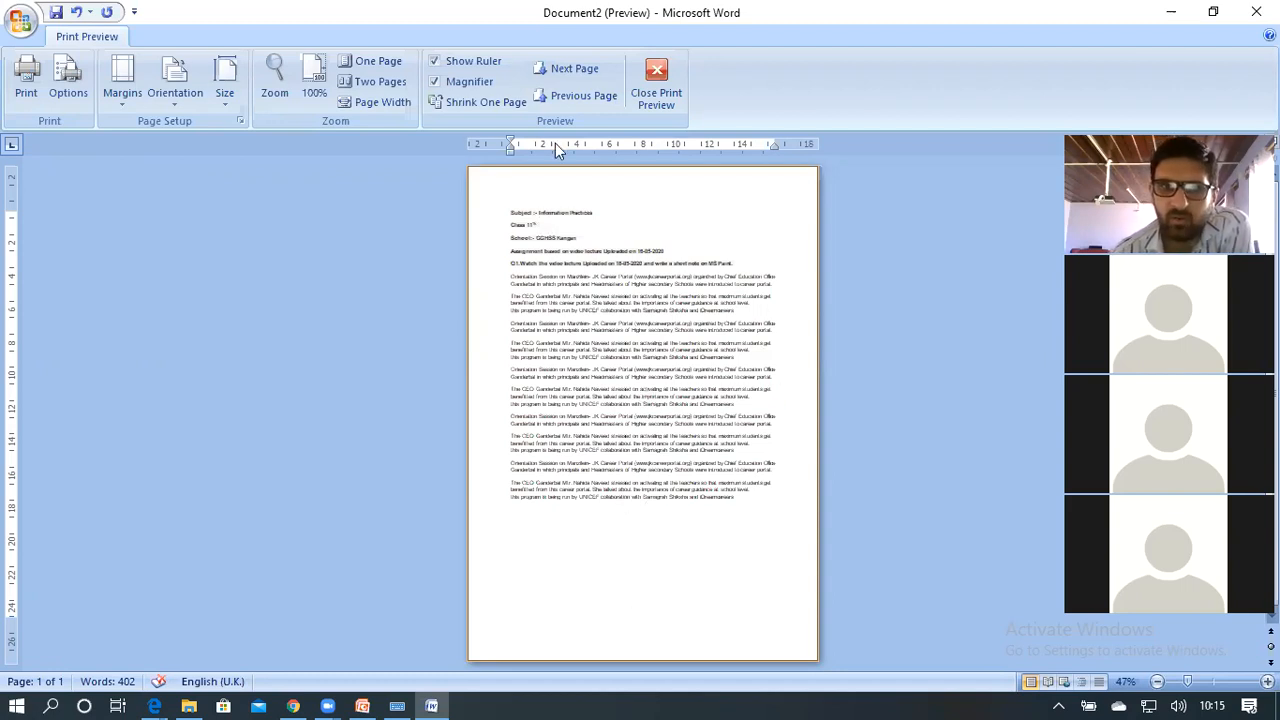
Apply the Normal margins of 2.54 cm and change the page orientation to Landscape in the print preview.
left_click(128, 108)
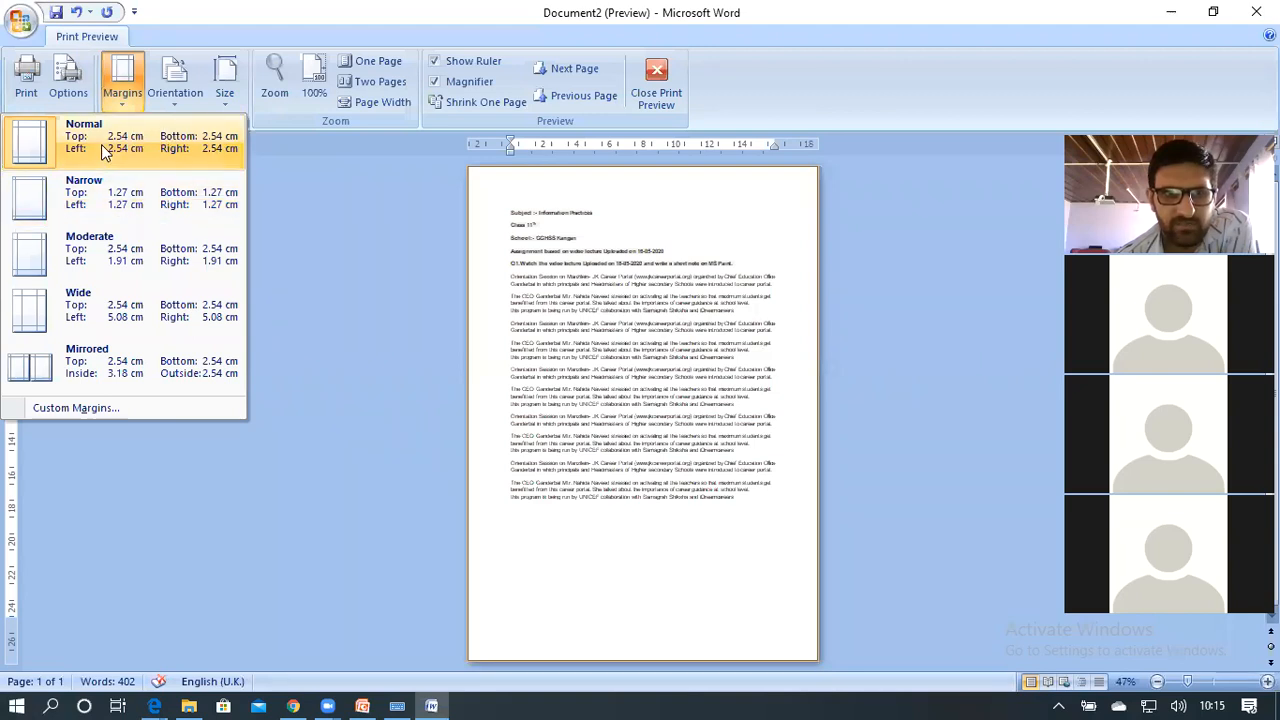
left_click(101, 146)
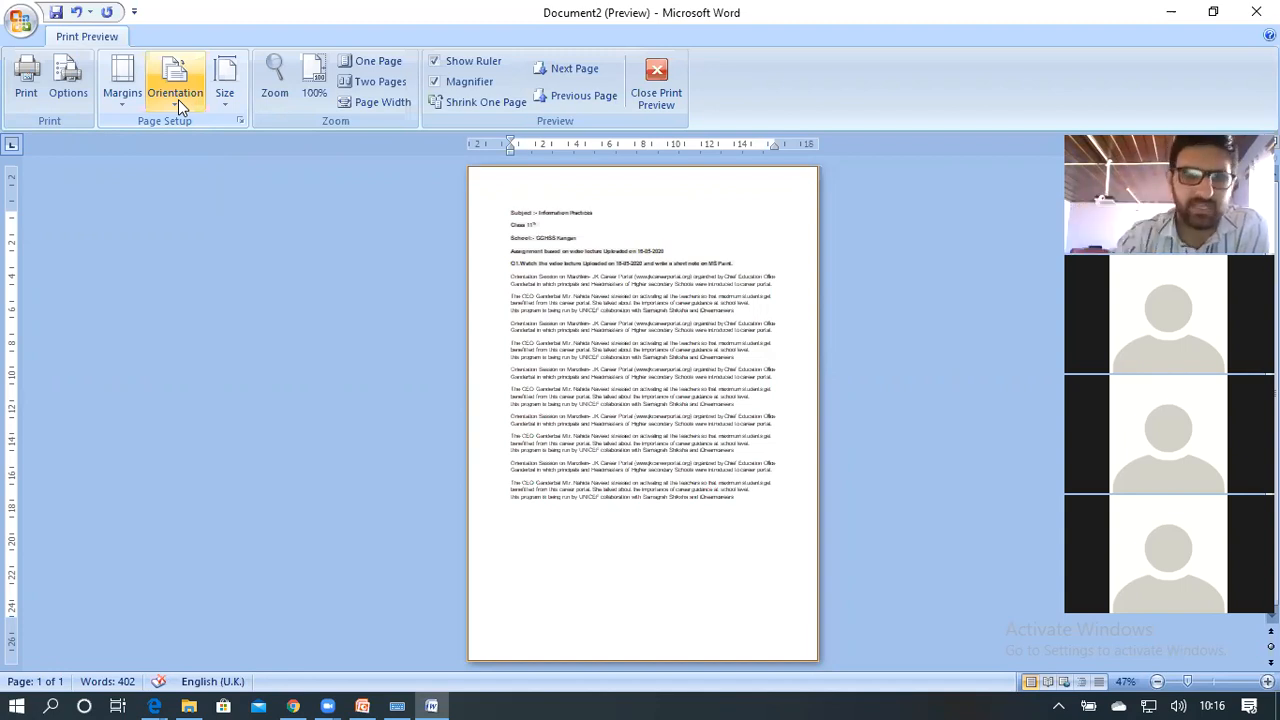
left_click(178, 99)
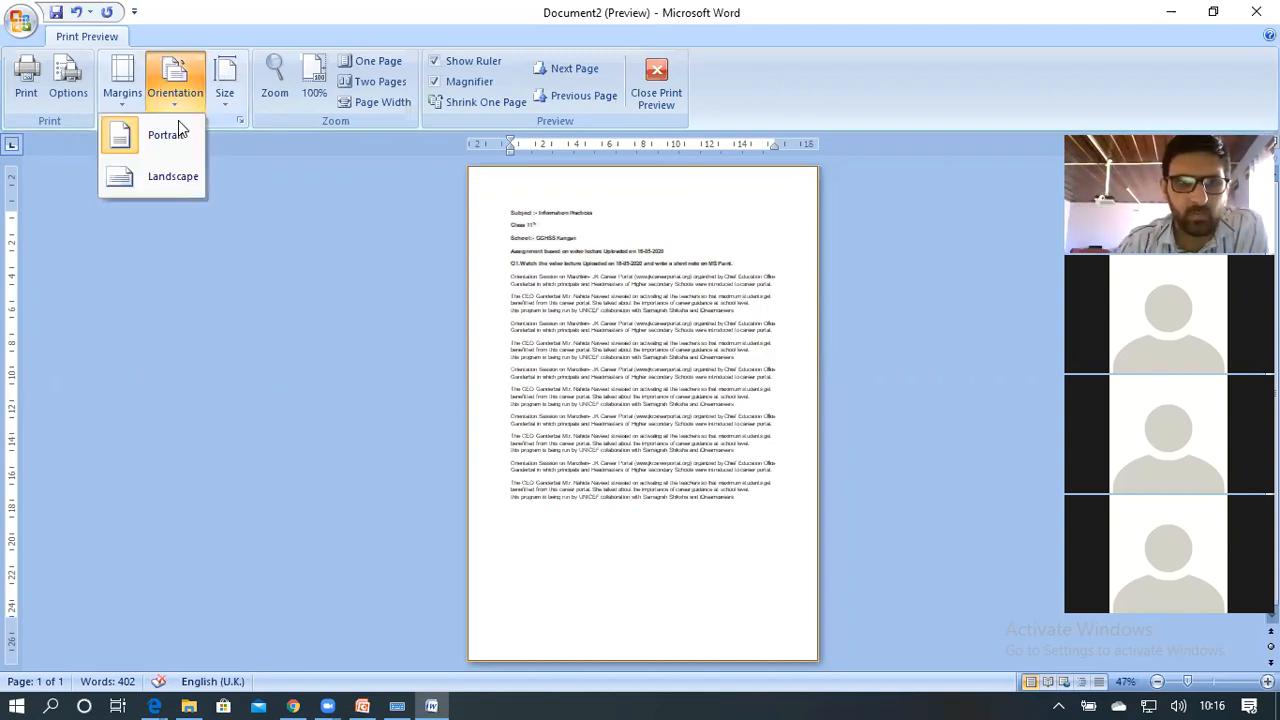
left_click(165, 176)
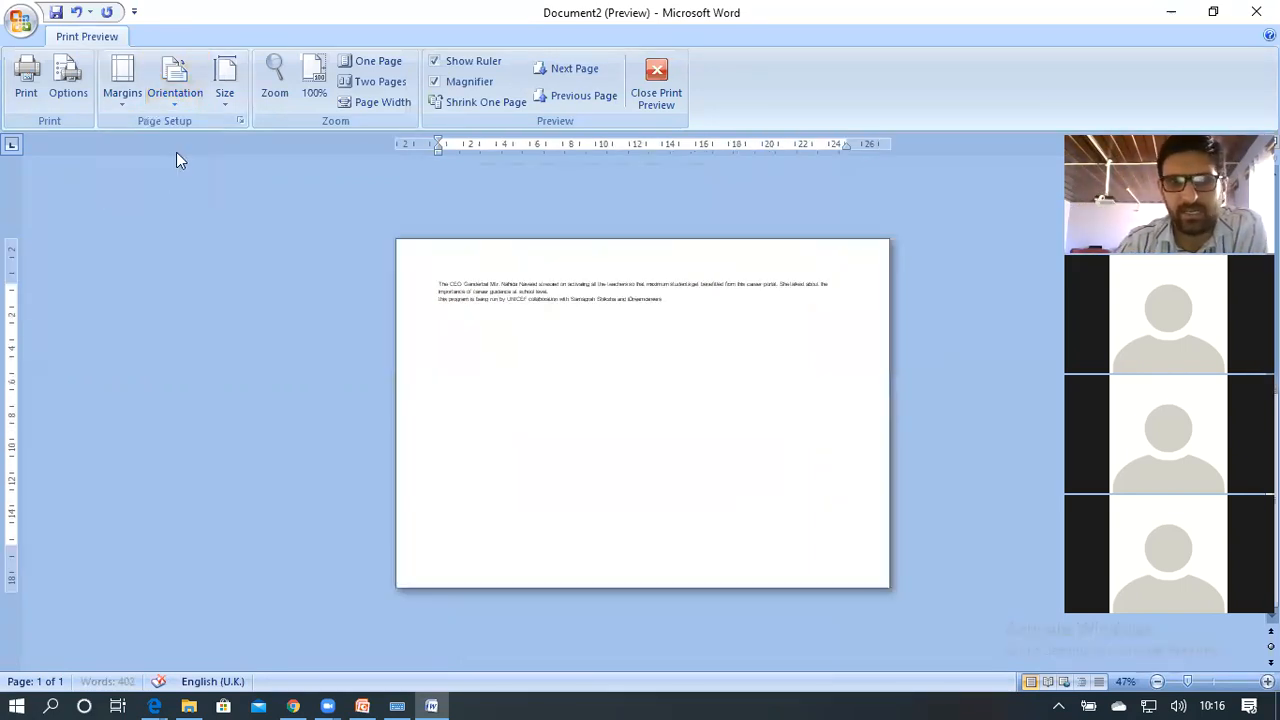
scroll(575, 364, "up", 1)
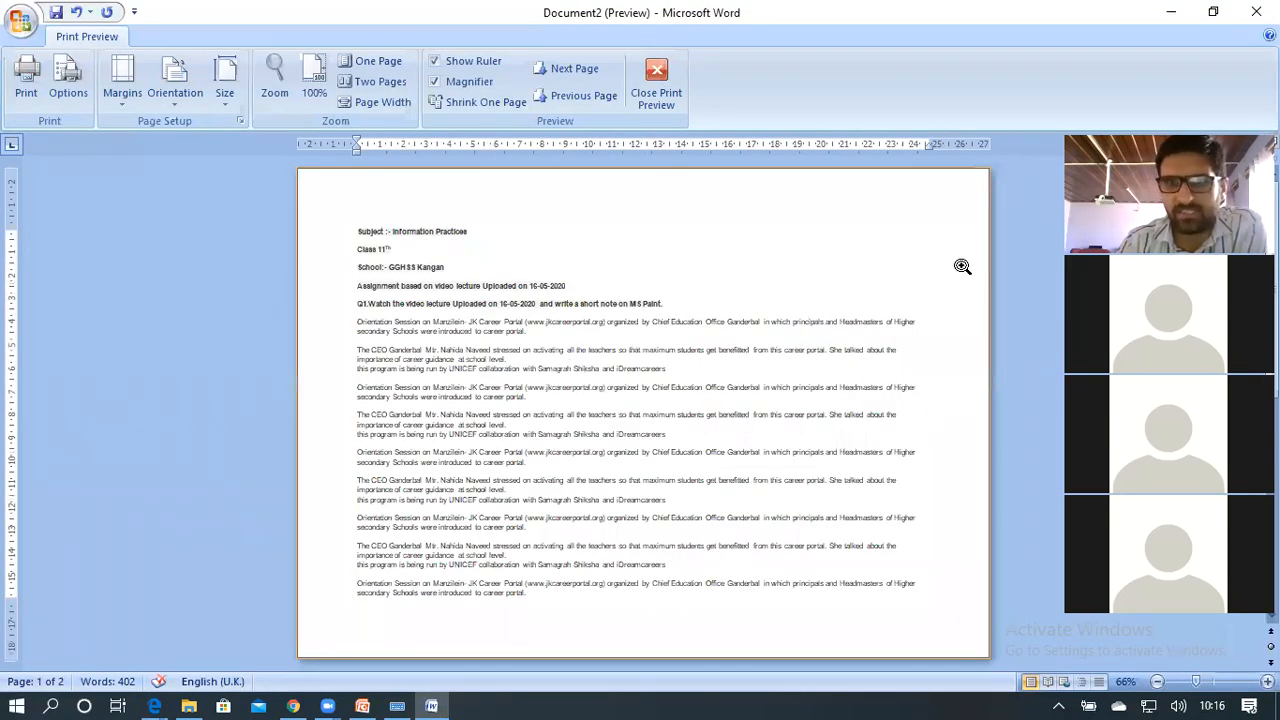
Change the page orientation to Portrait and set the paper size to Legal, 21.59 cm x 35.56 cm.
left_click(175, 80)
left_click(167, 136)
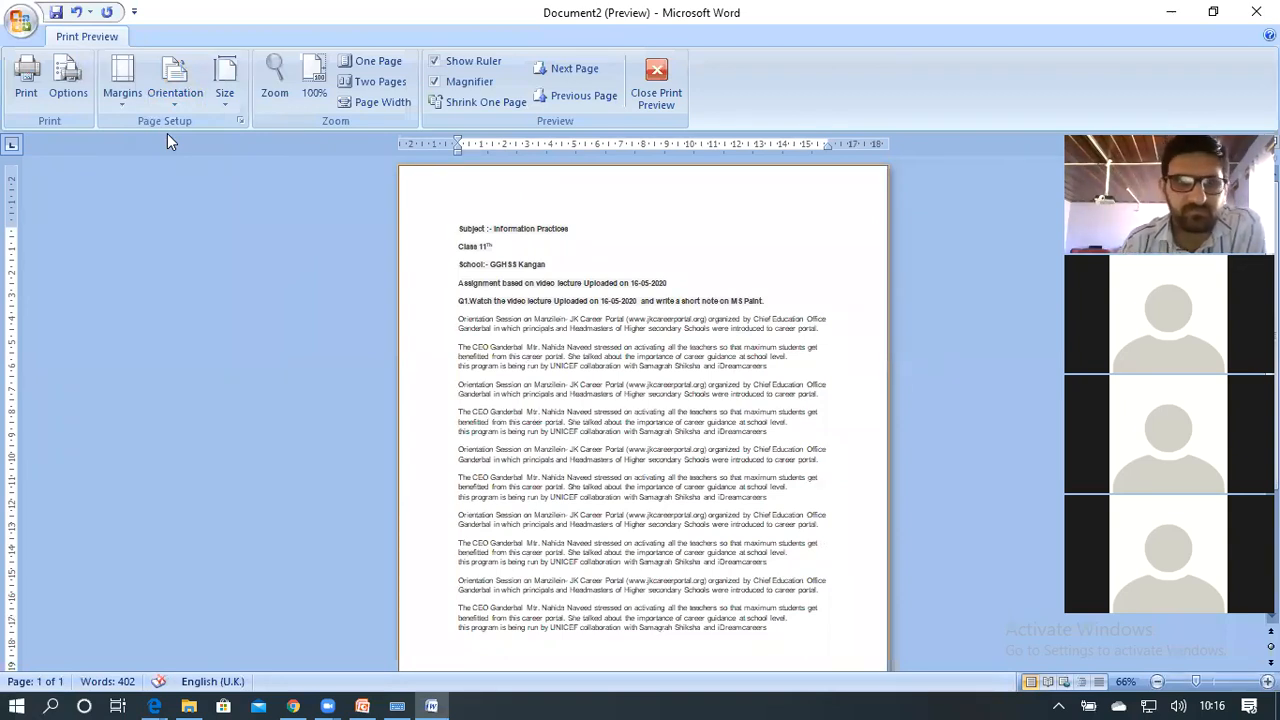
left_click(223, 105)
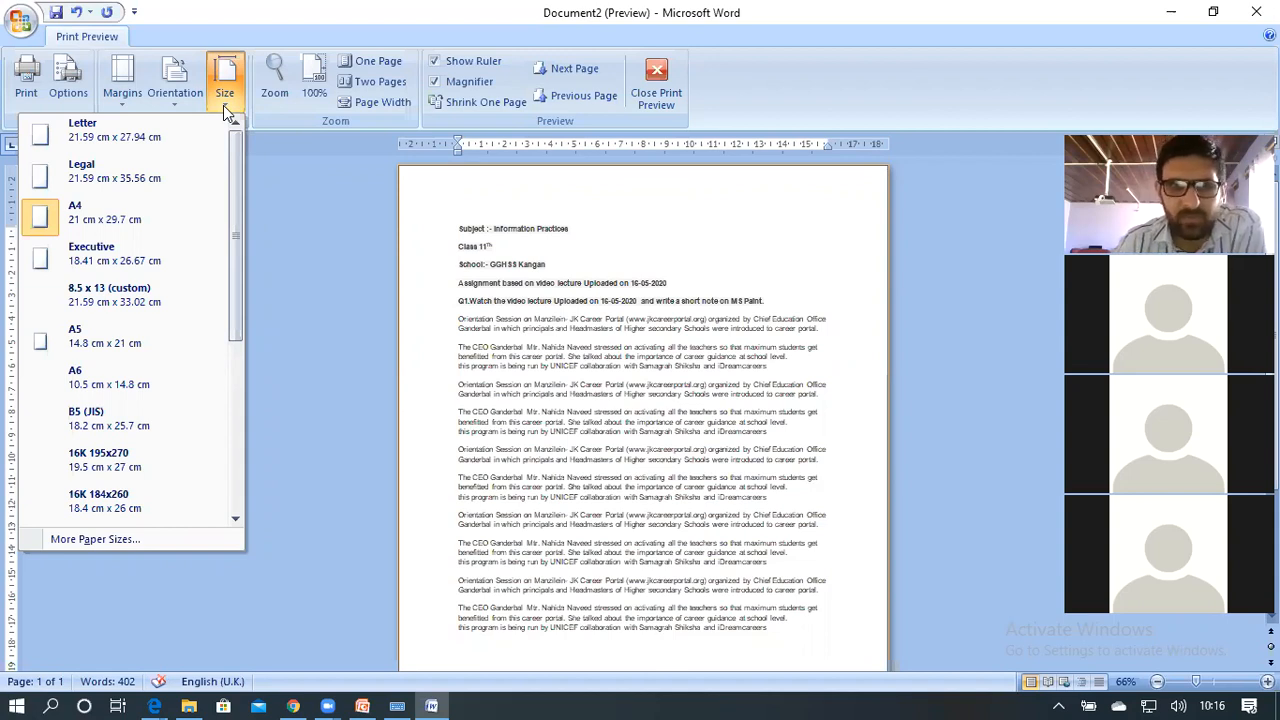
left_click(73, 190)
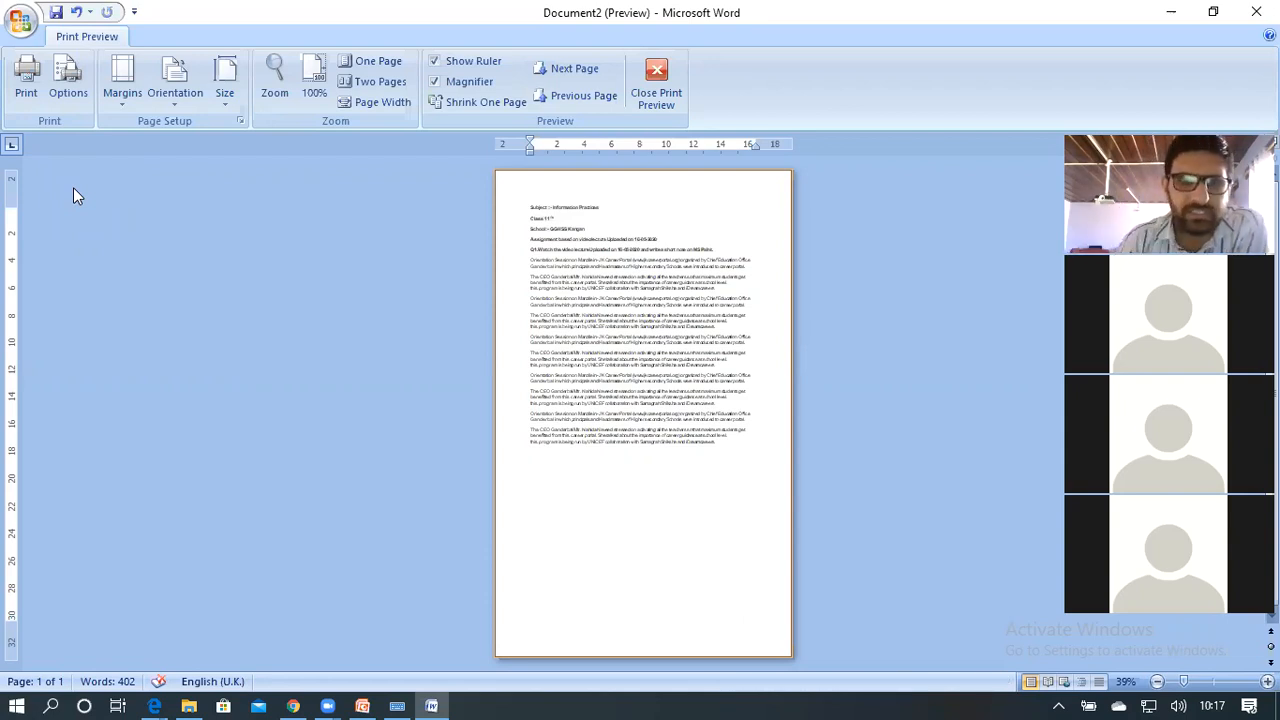
Try custom margins of 2.6 cm at the top and 2.5 cm at the bottom, and discard them.
left_click(121, 95)
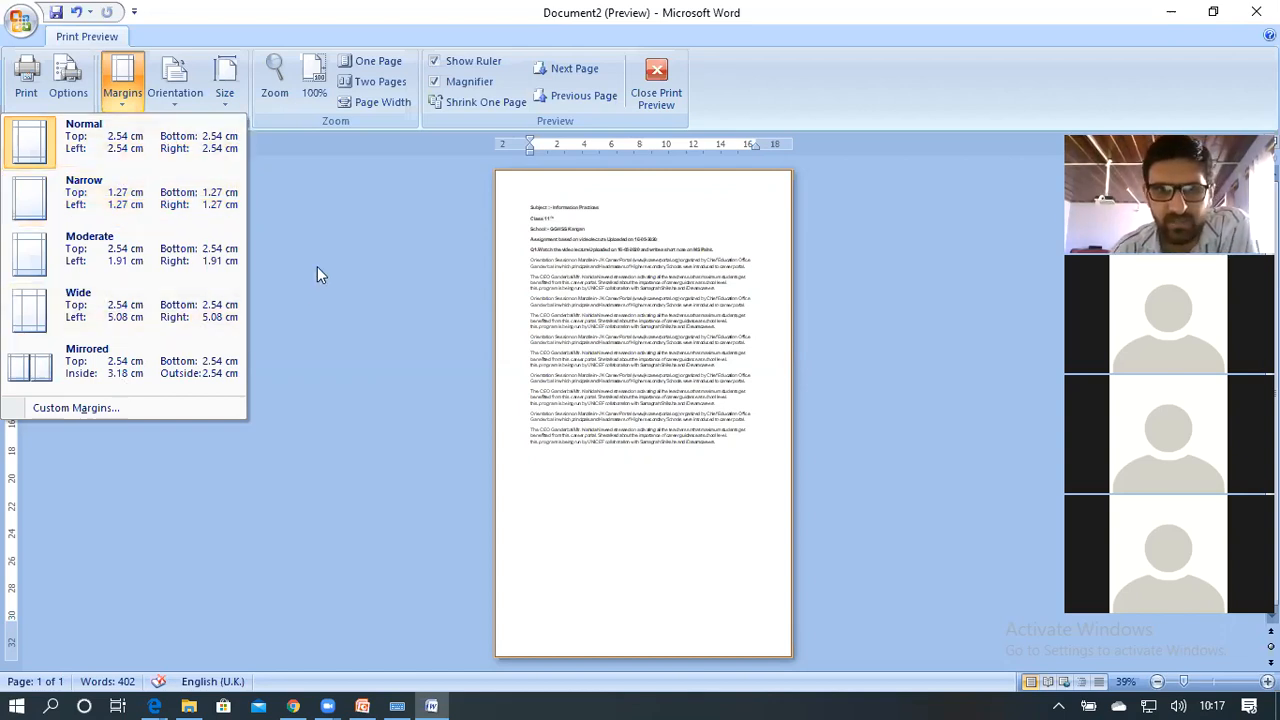
left_click(93, 407)
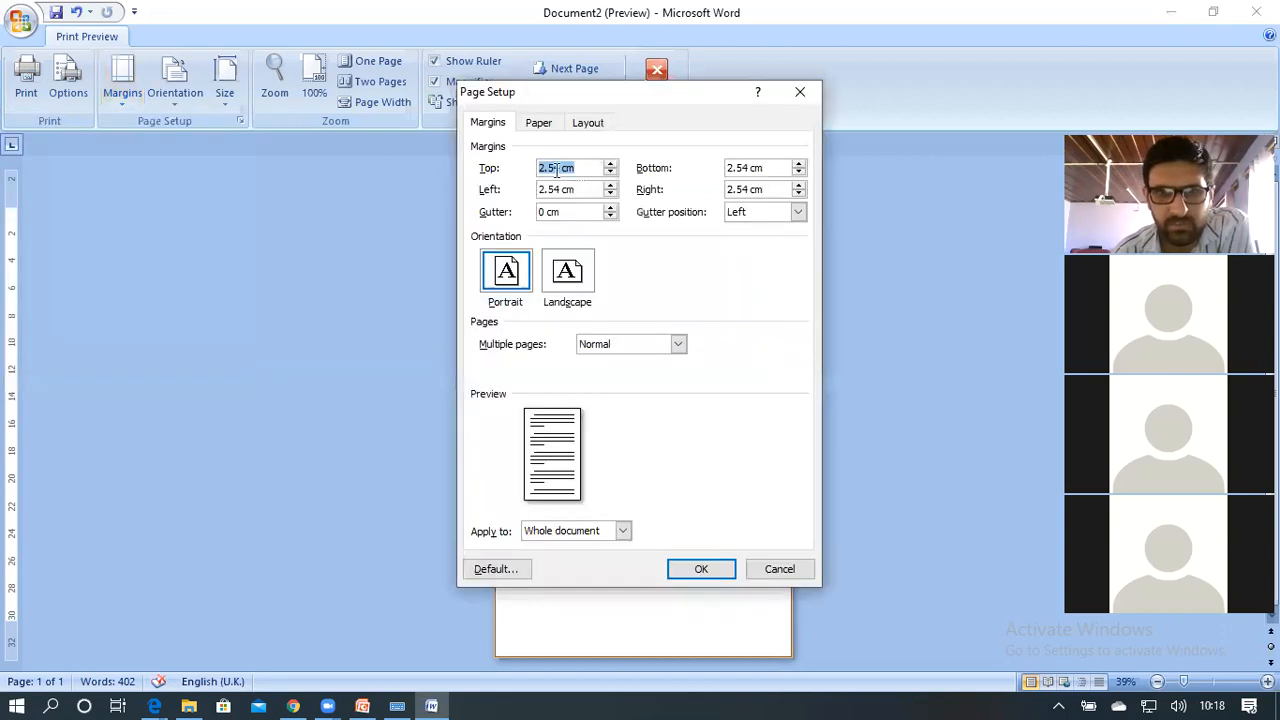
left_click(610, 173)
left_click(611, 164)
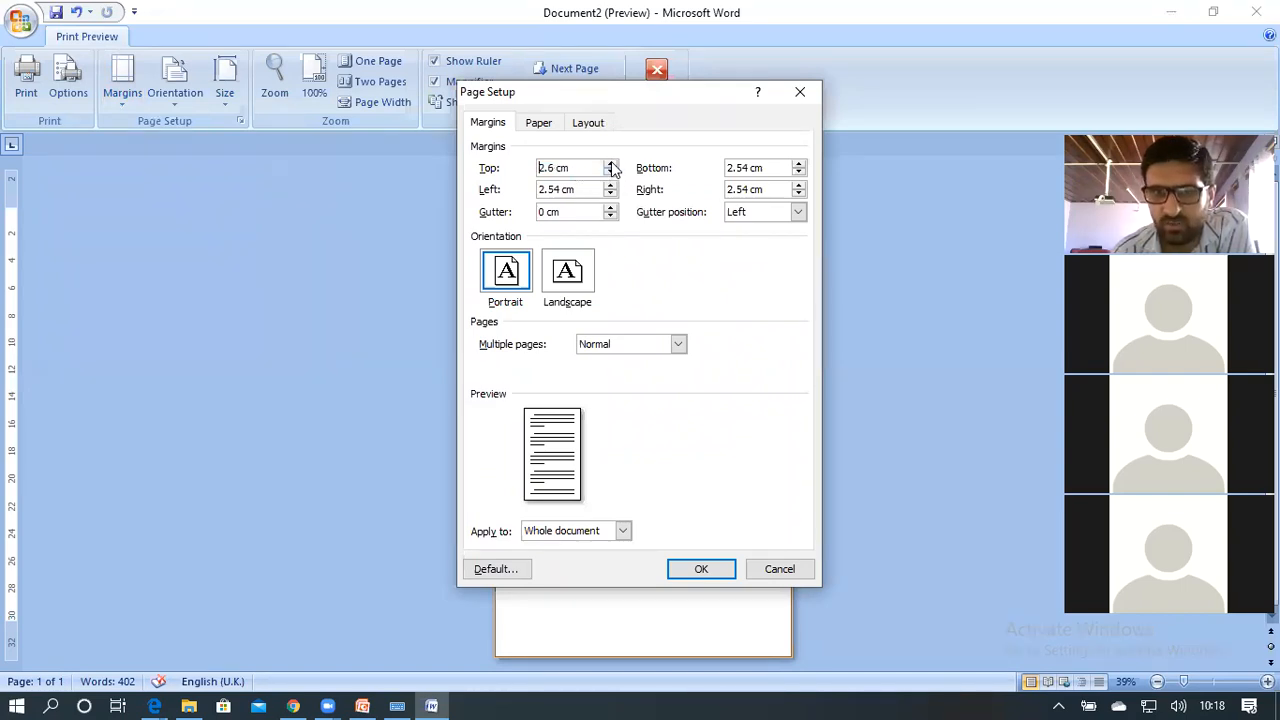
left_click(800, 164)
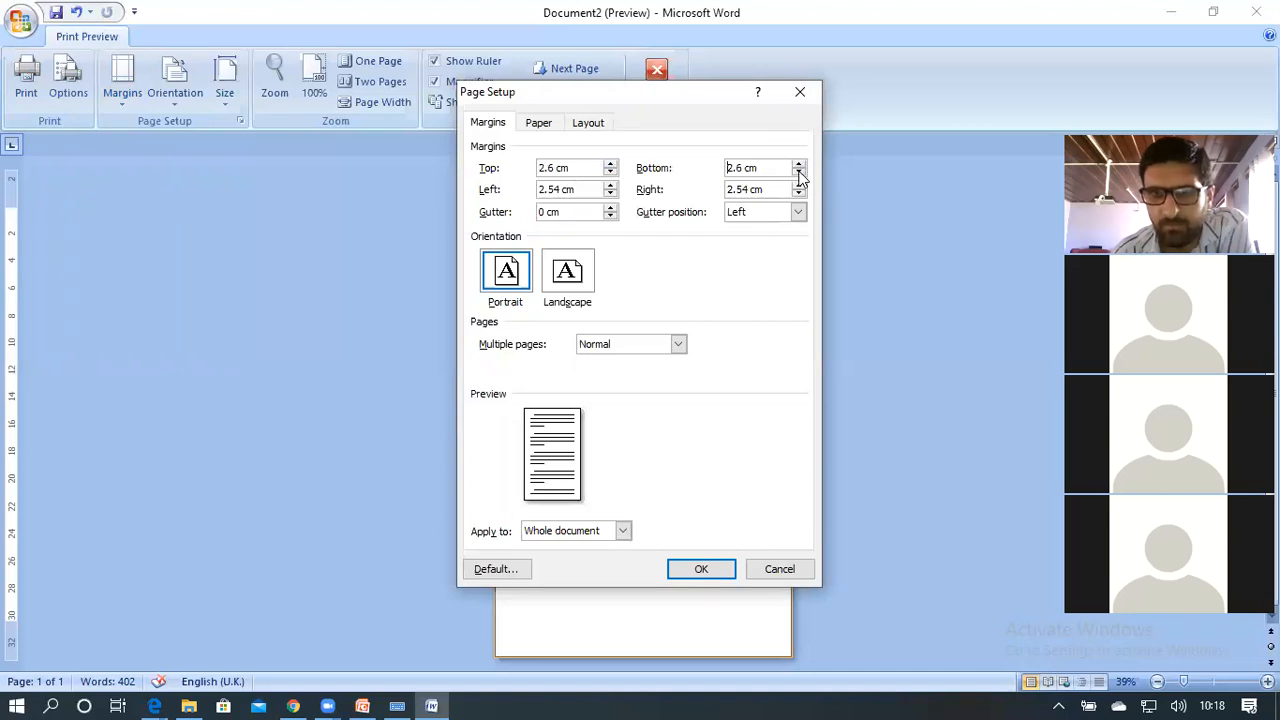
left_click(800, 176)
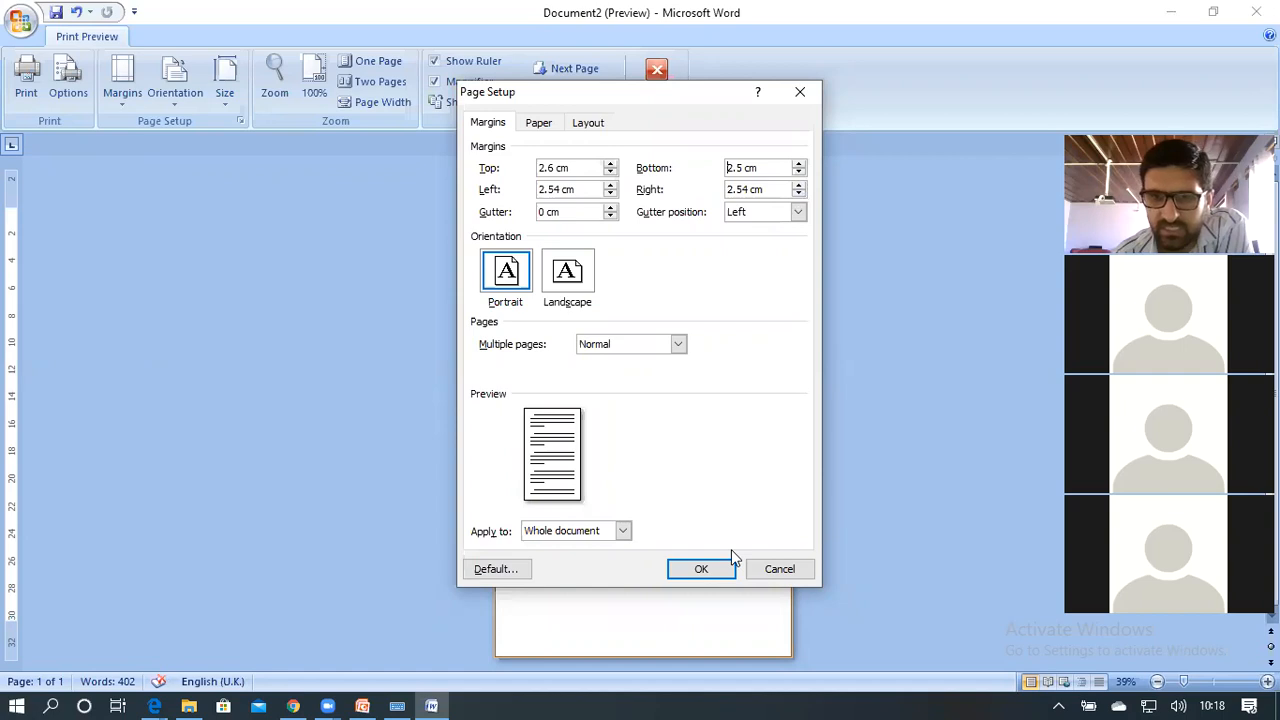
left_click(785, 578)
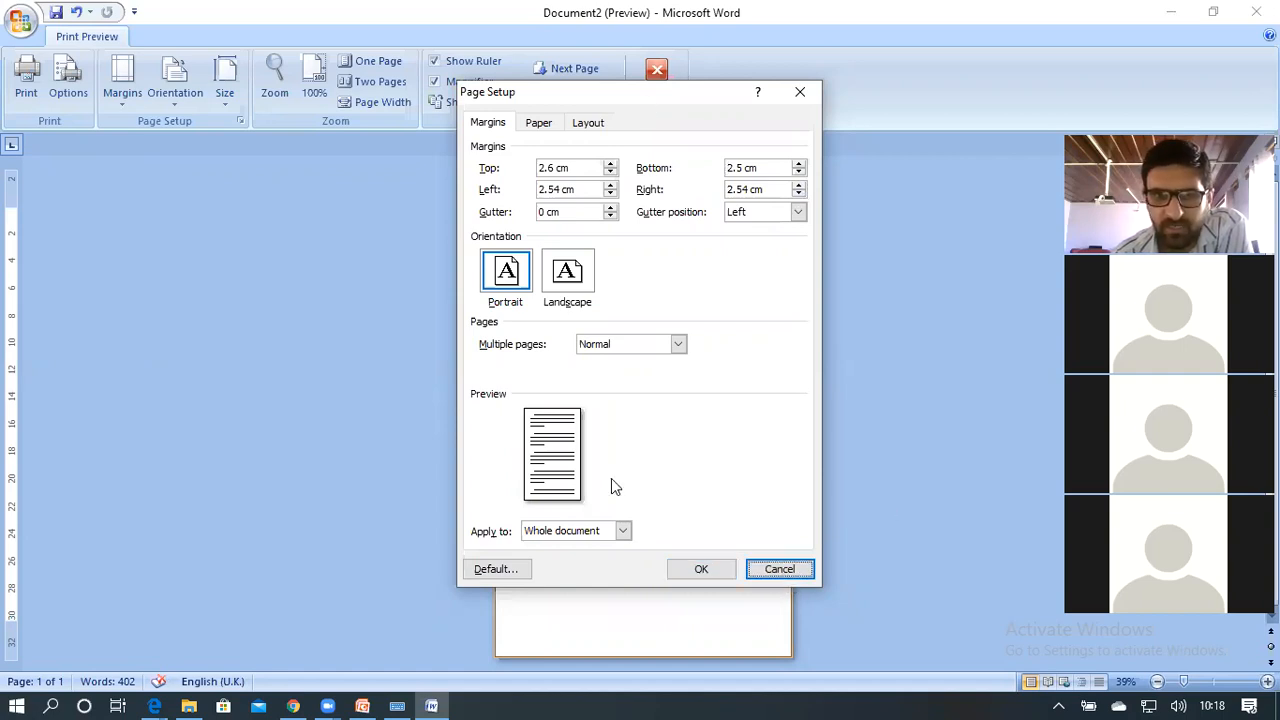
left_click(765, 567)
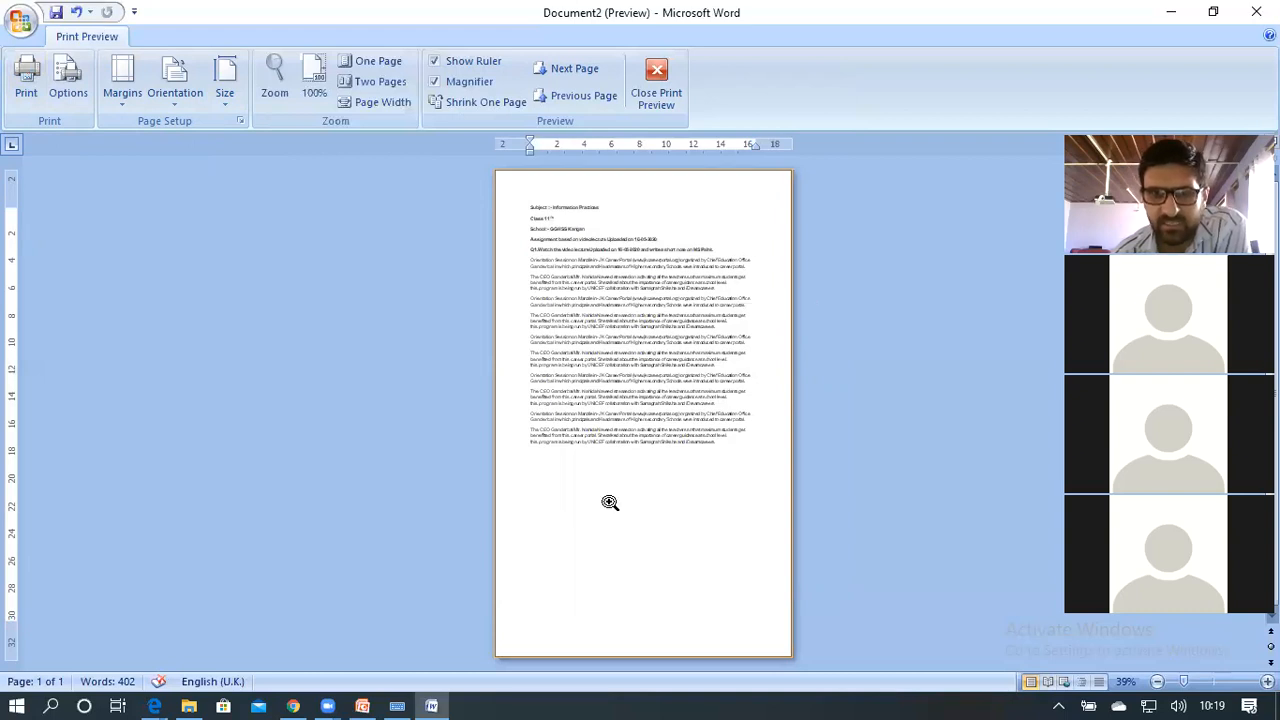
Set the paper size to A4, 21 cm x 29.7 cm.
left_click(172, 100)
left_click(220, 100)
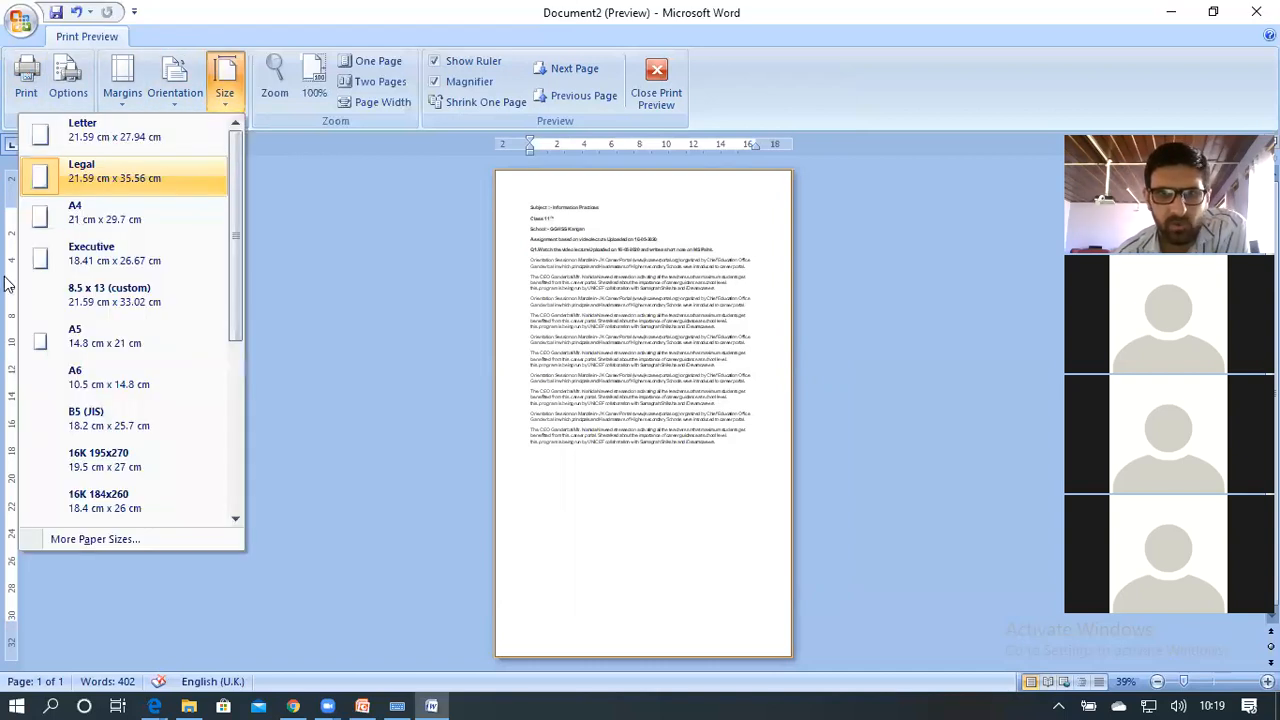
left_click(110, 212)
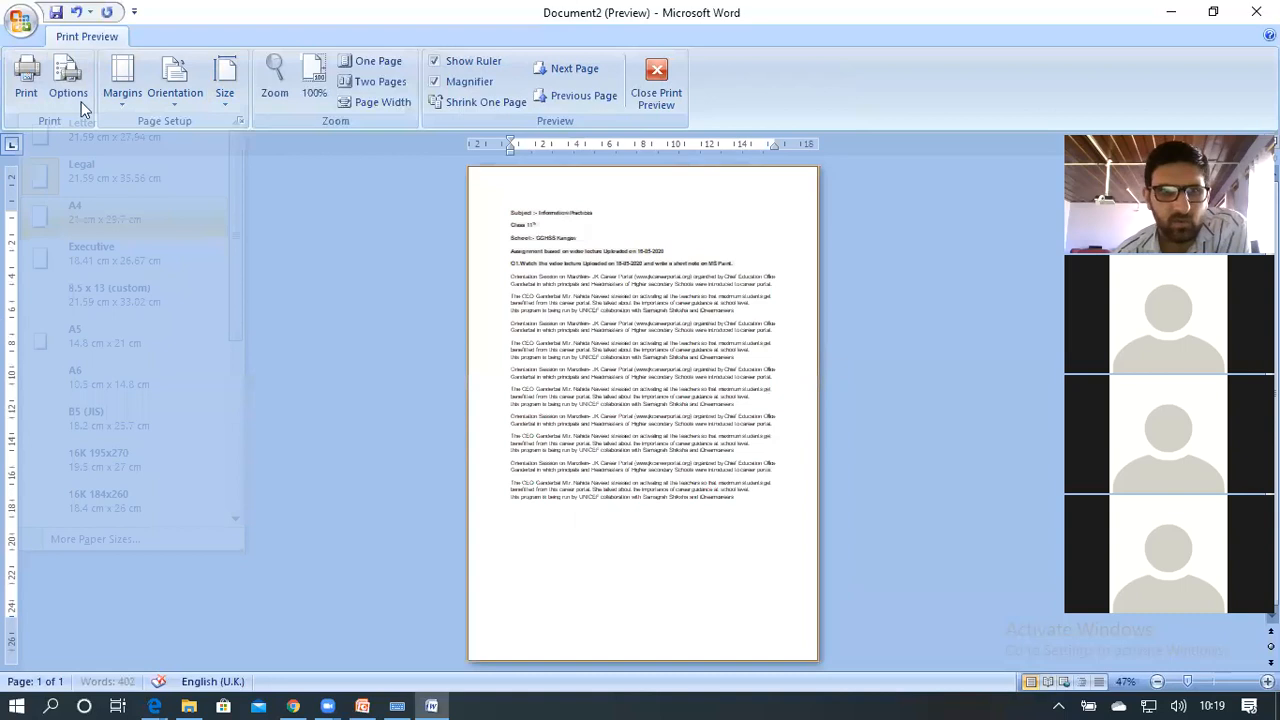
Open the print settings for the document and choose HP LaserJet Professional P1106 as the printer.
left_click(28, 92)
left_click(28, 92)
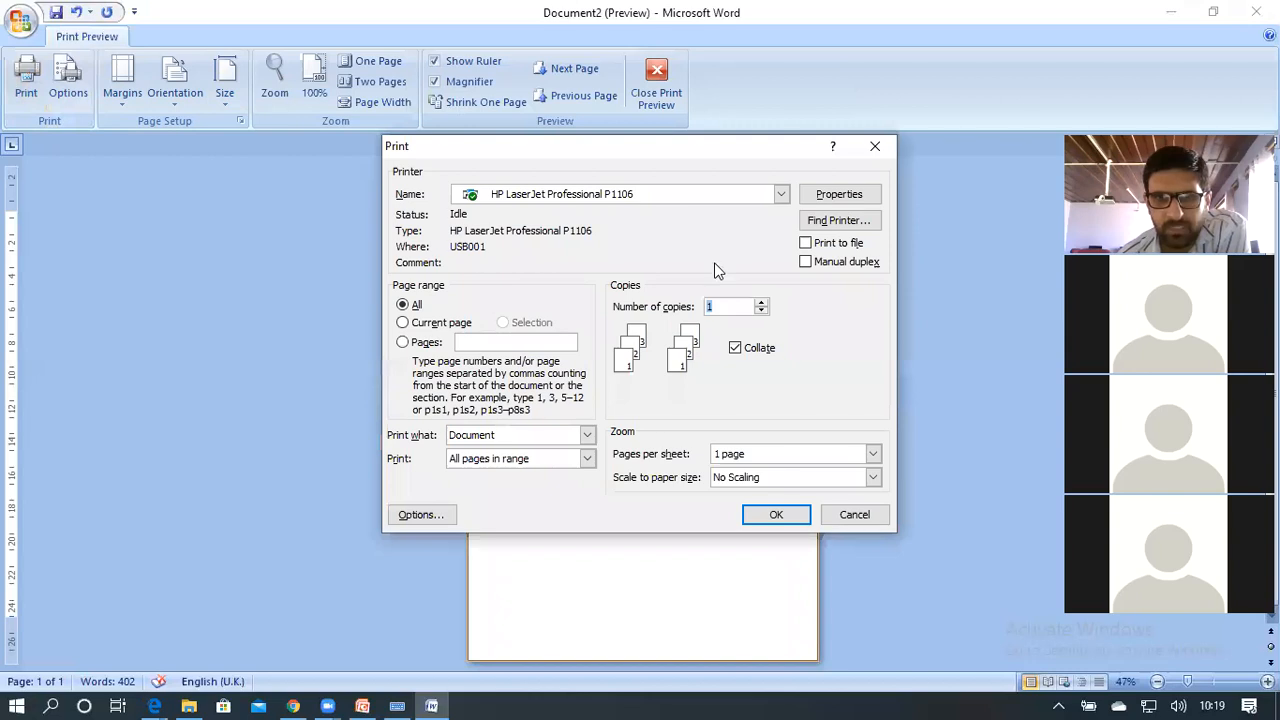
left_click(724, 198)
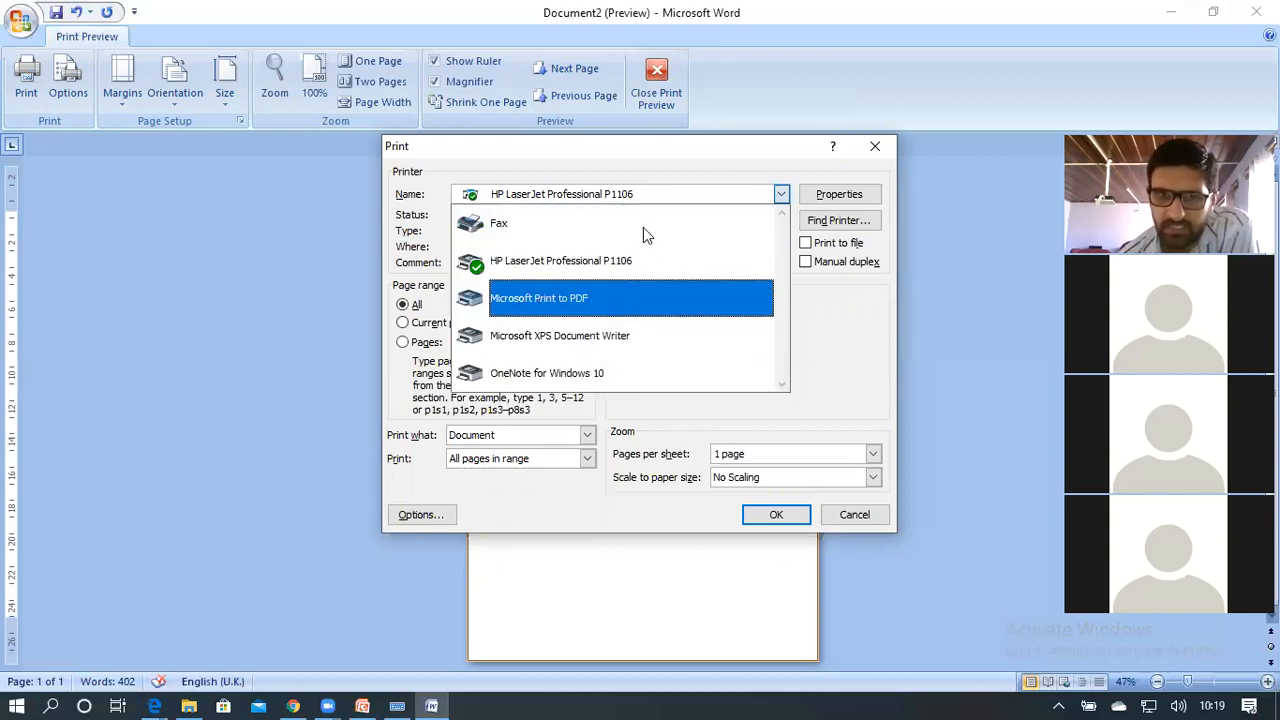
left_click(522, 262)
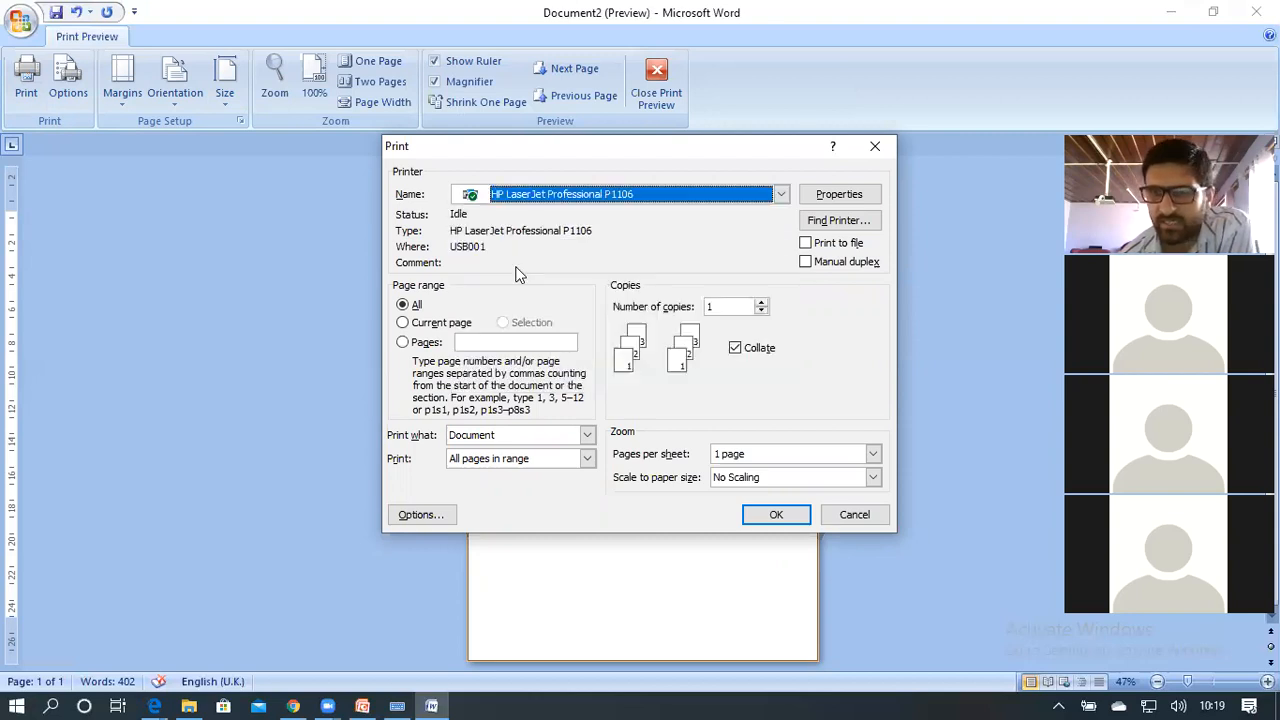
left_click(769, 197)
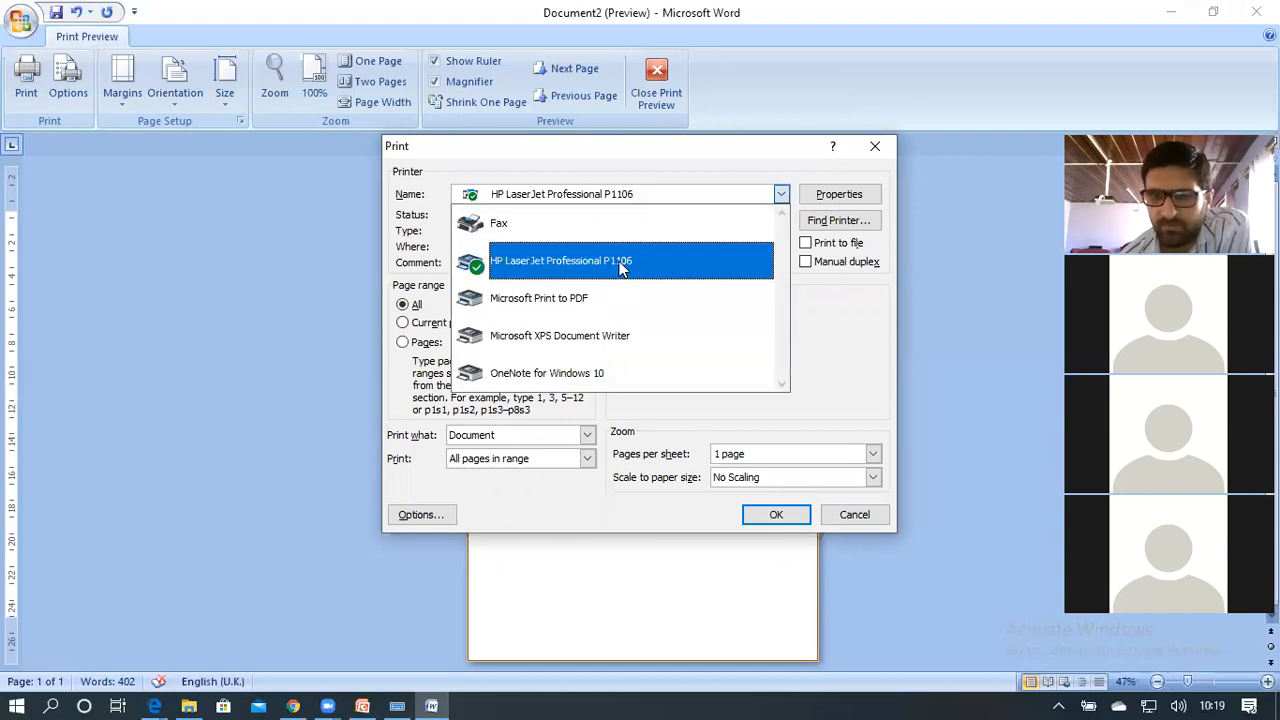
left_click(559, 260)
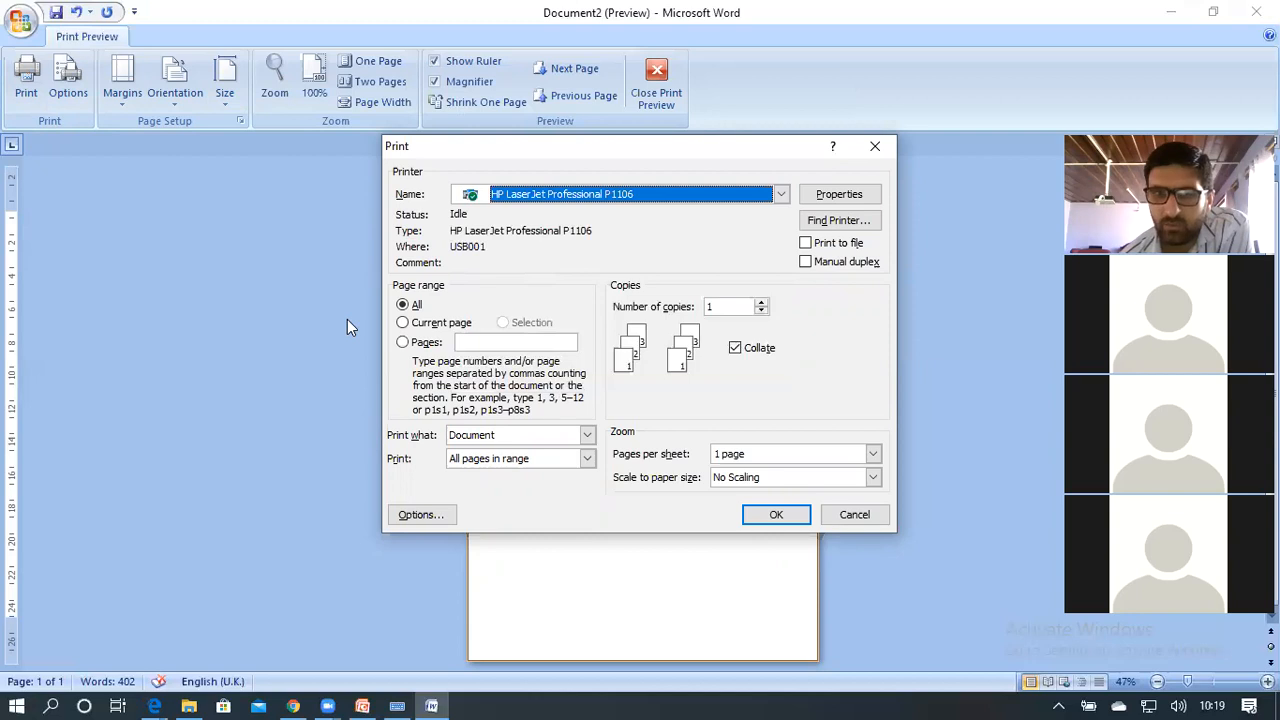
Try the Current page print range, and specify pages 53-72 as the print range.
left_click(403, 322)
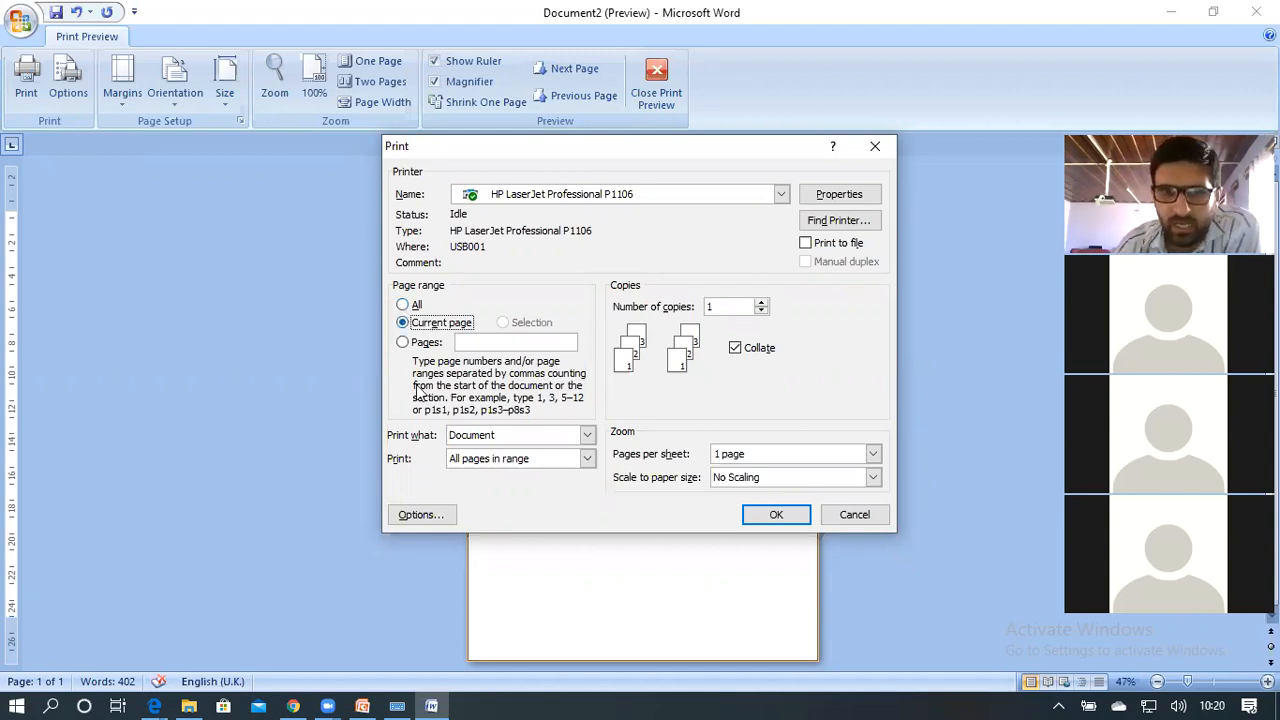
left_click(403, 343)
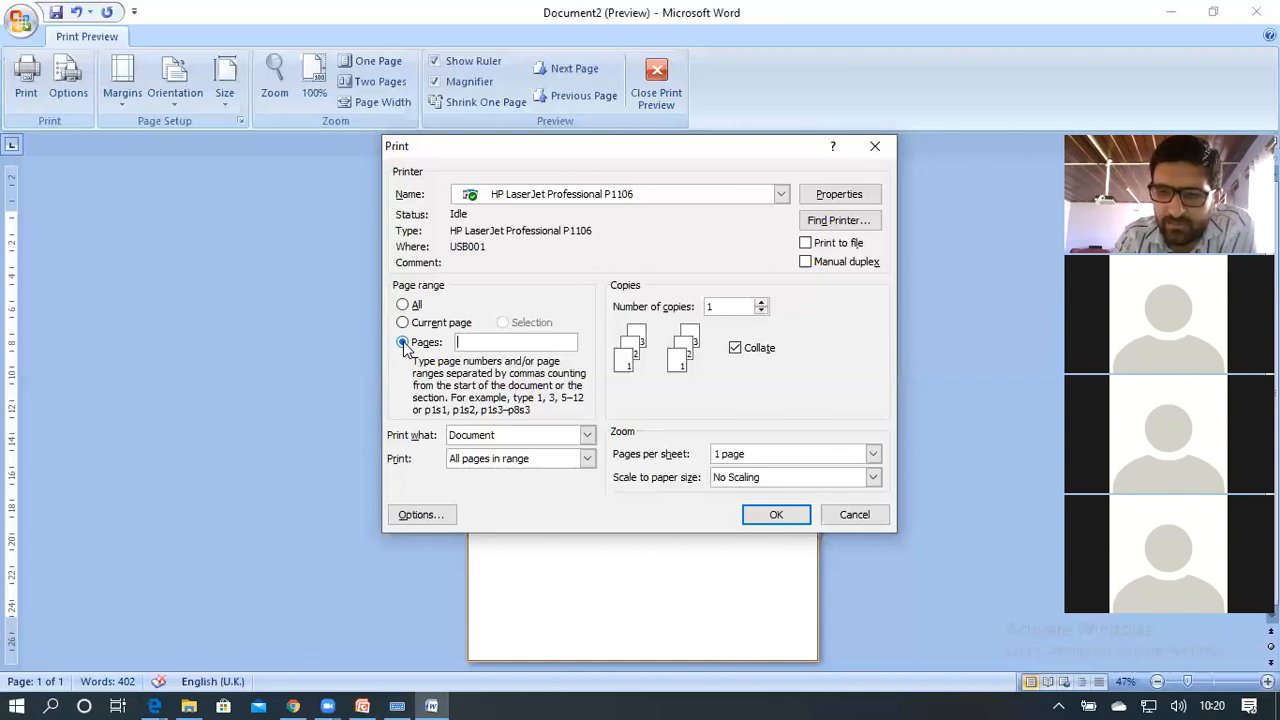
type("53-72")
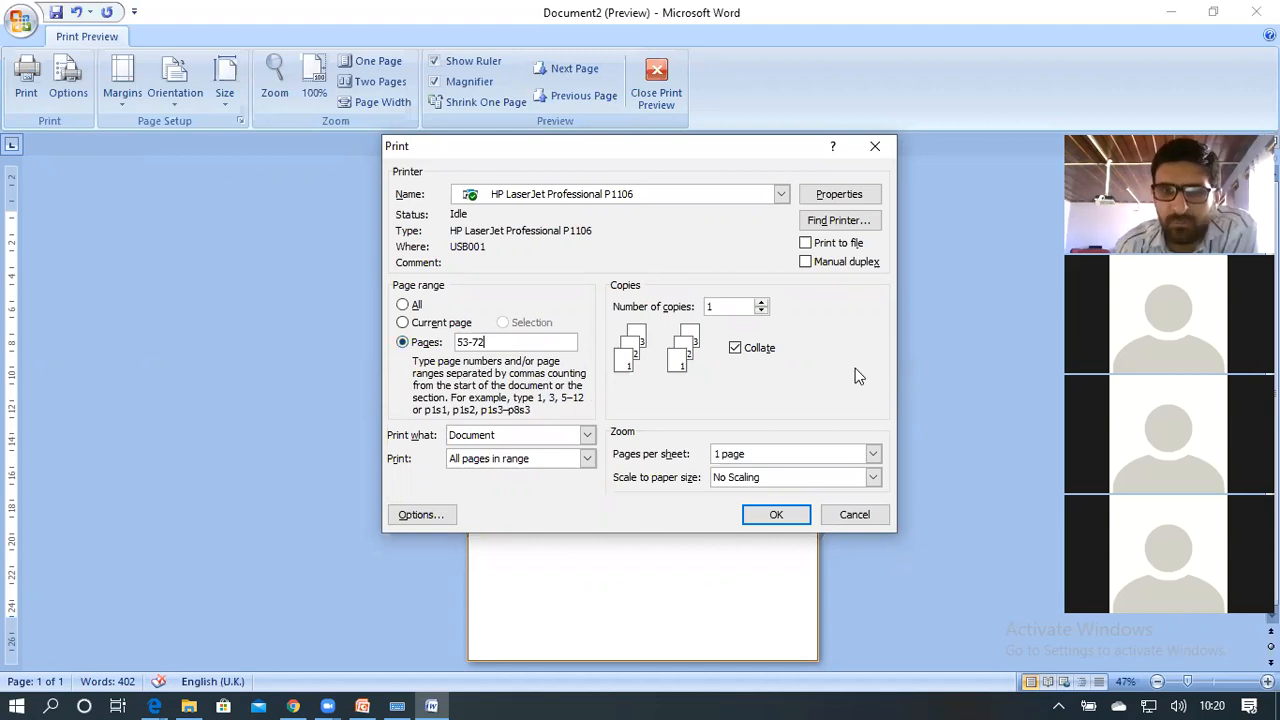
double_click(760, 303)
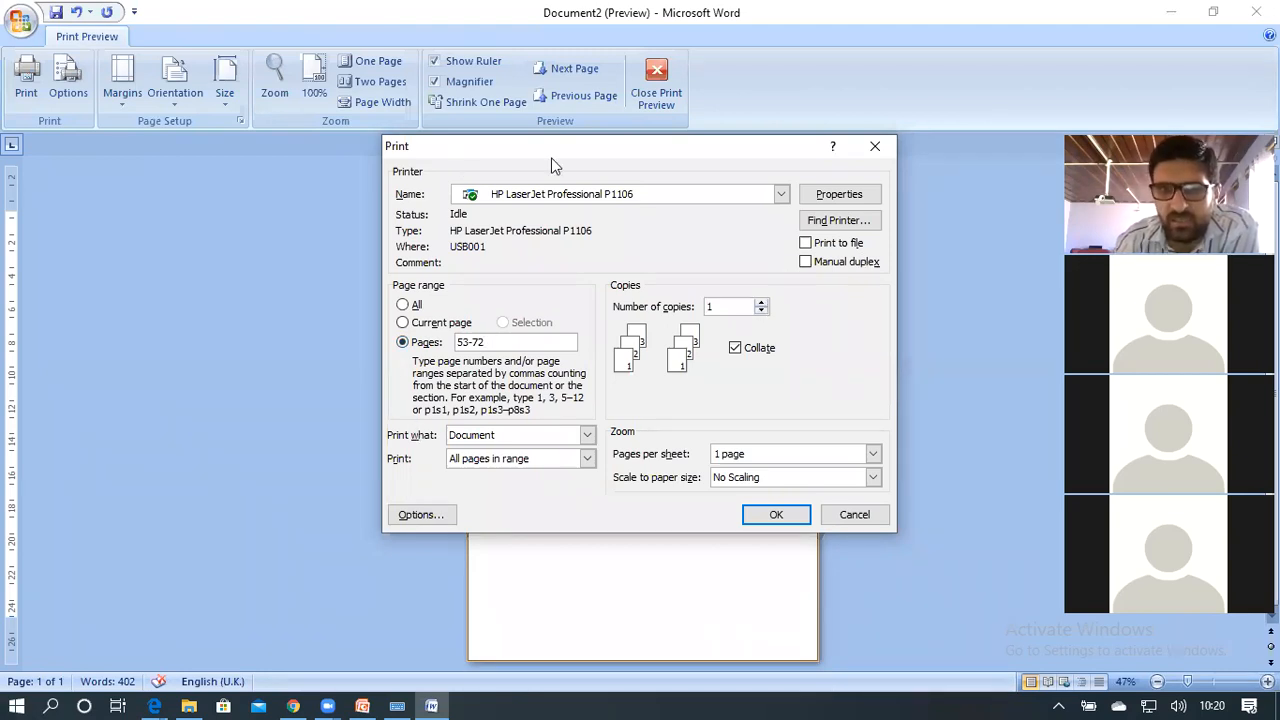
Try the All and Current page ranges, specify pages 5,21,30-37, and cancel the print settings without printing.
left_click(403, 306)
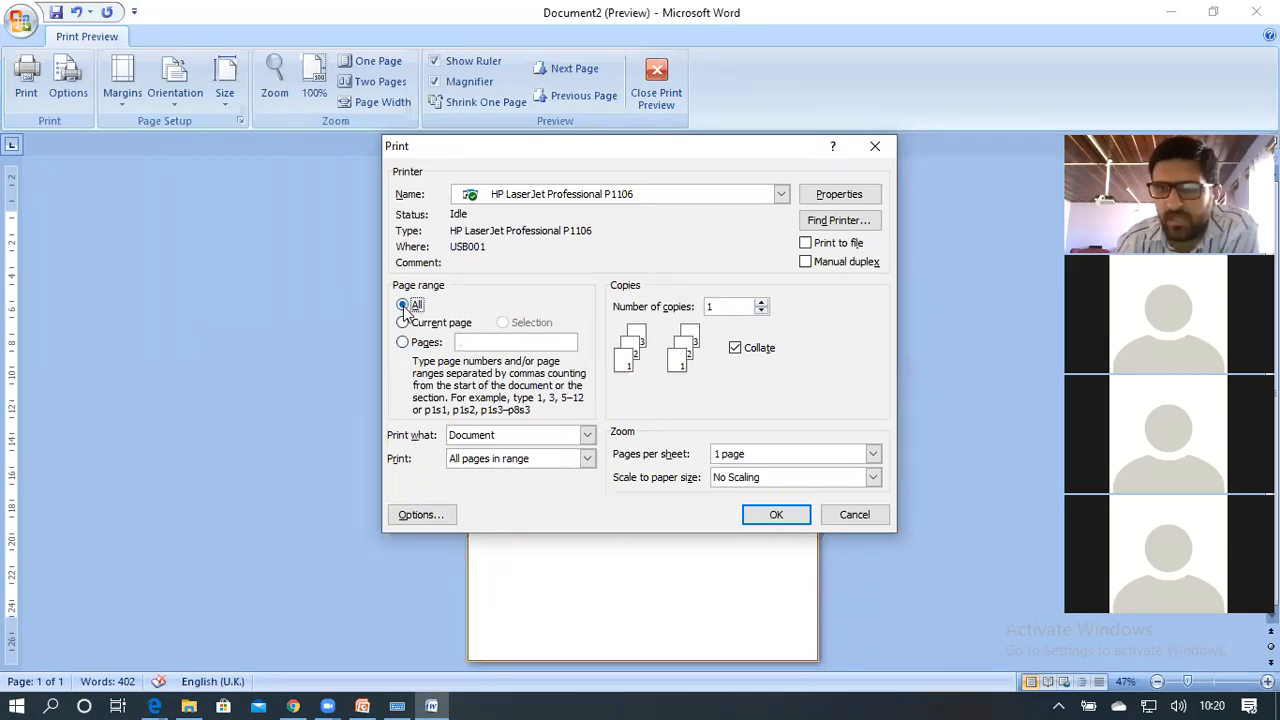
left_click(403, 324)
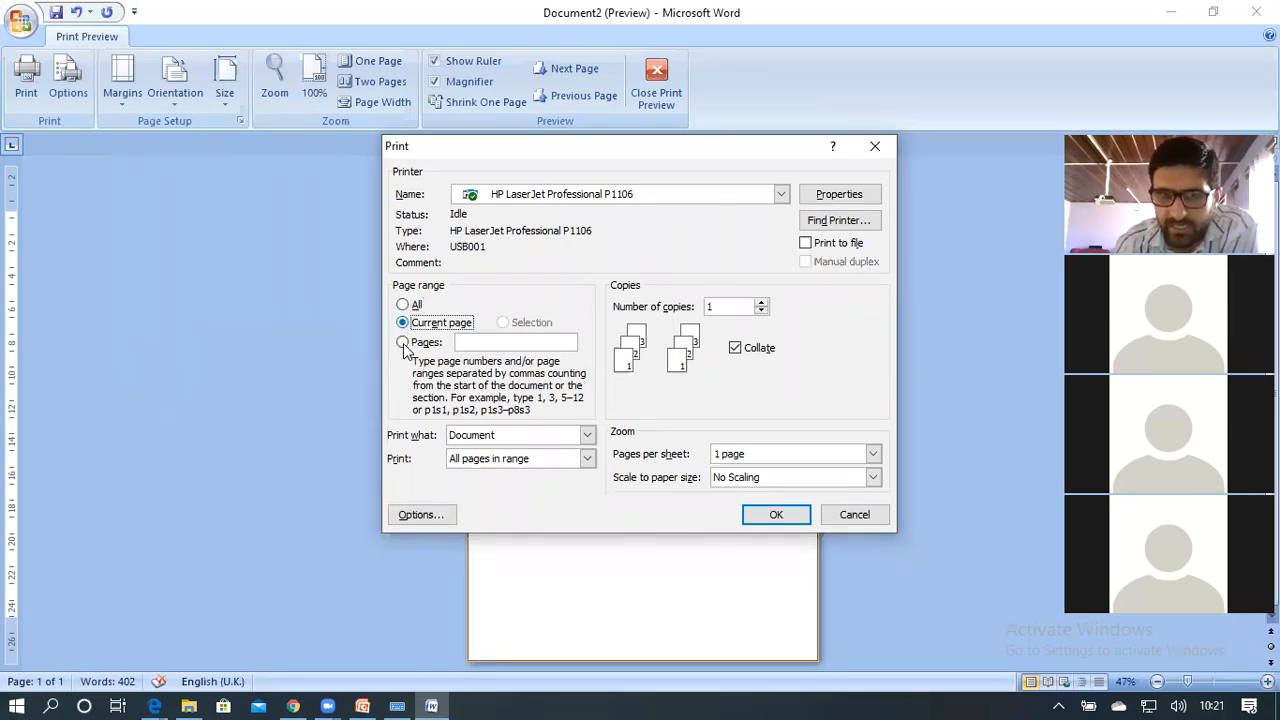
left_click(403, 342)
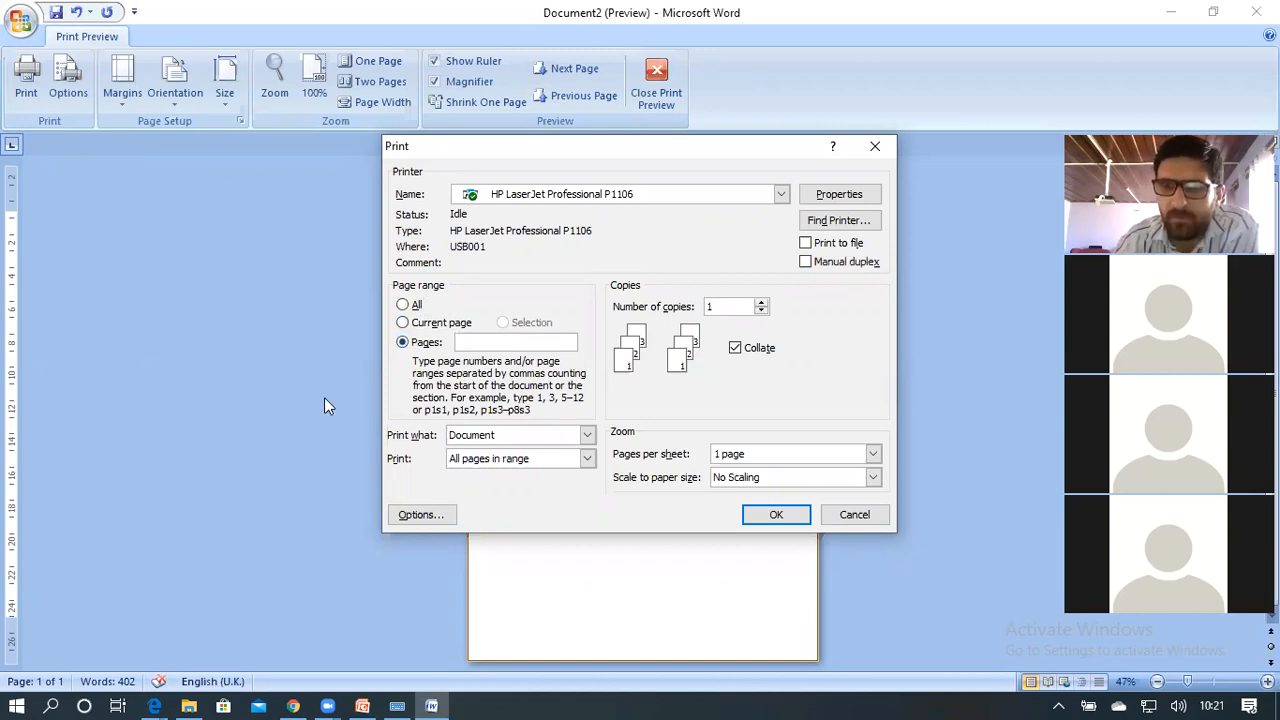
type("5")
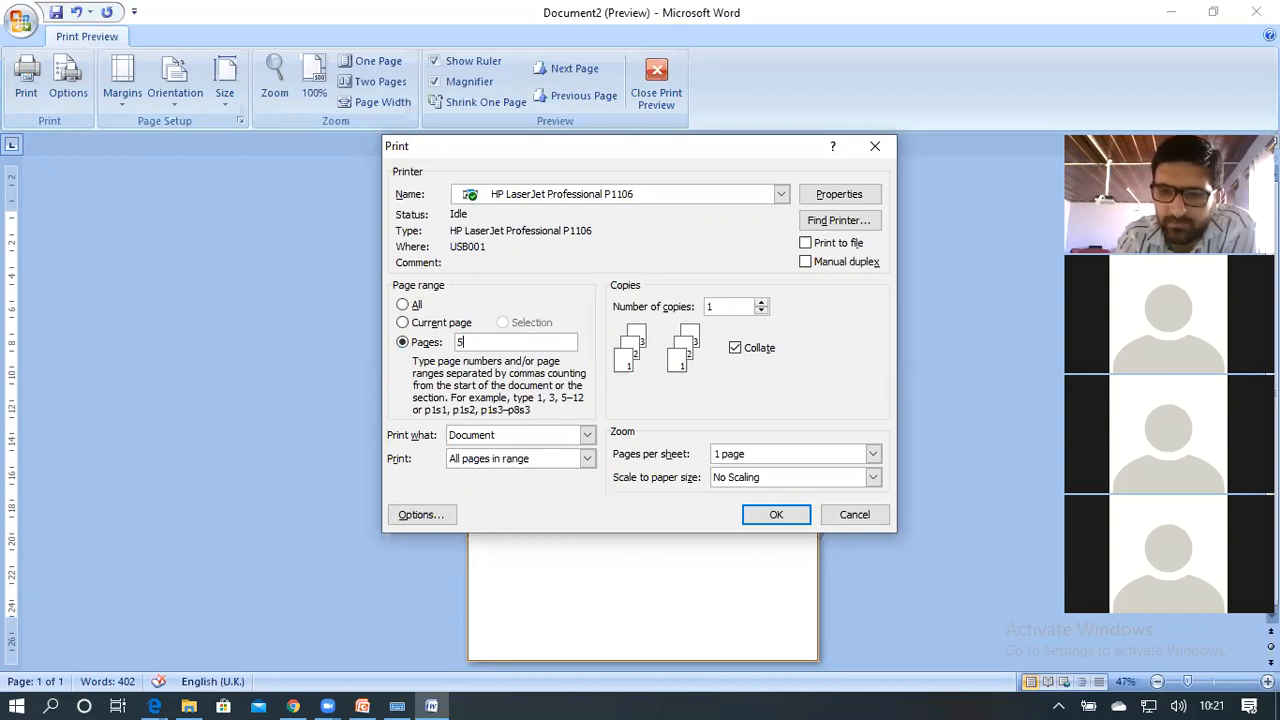
type(",21")
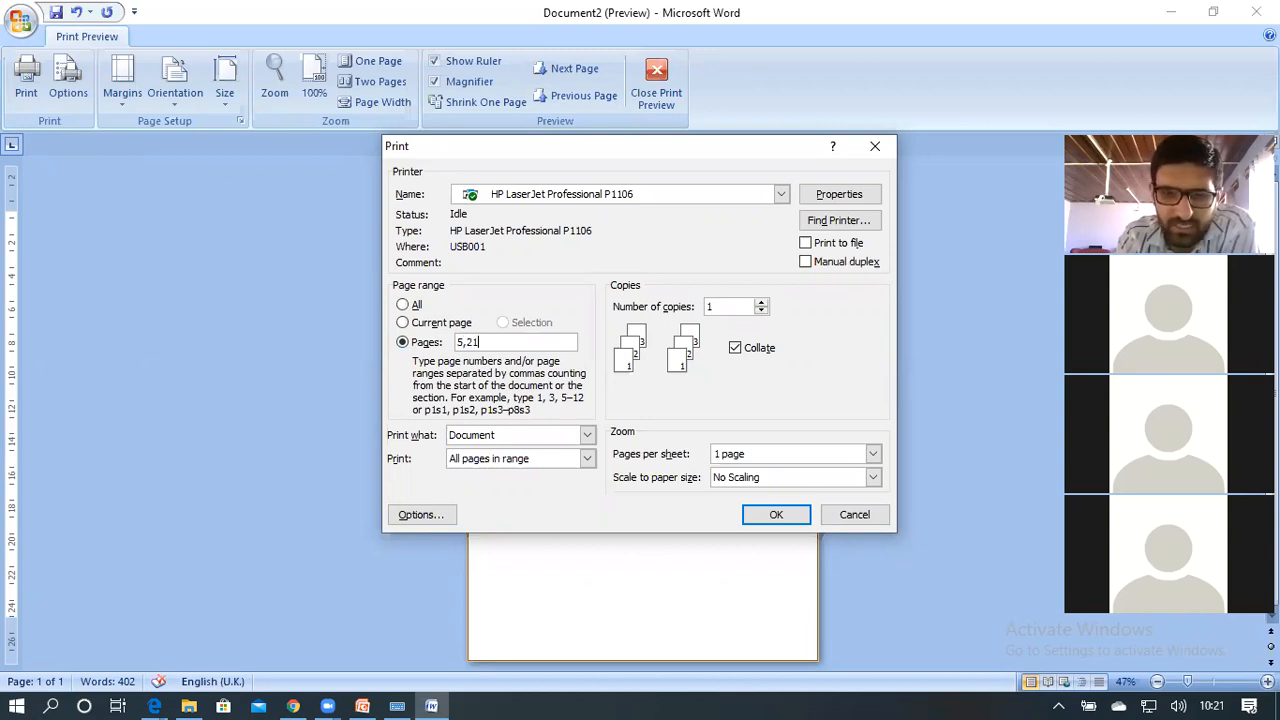
type(",")
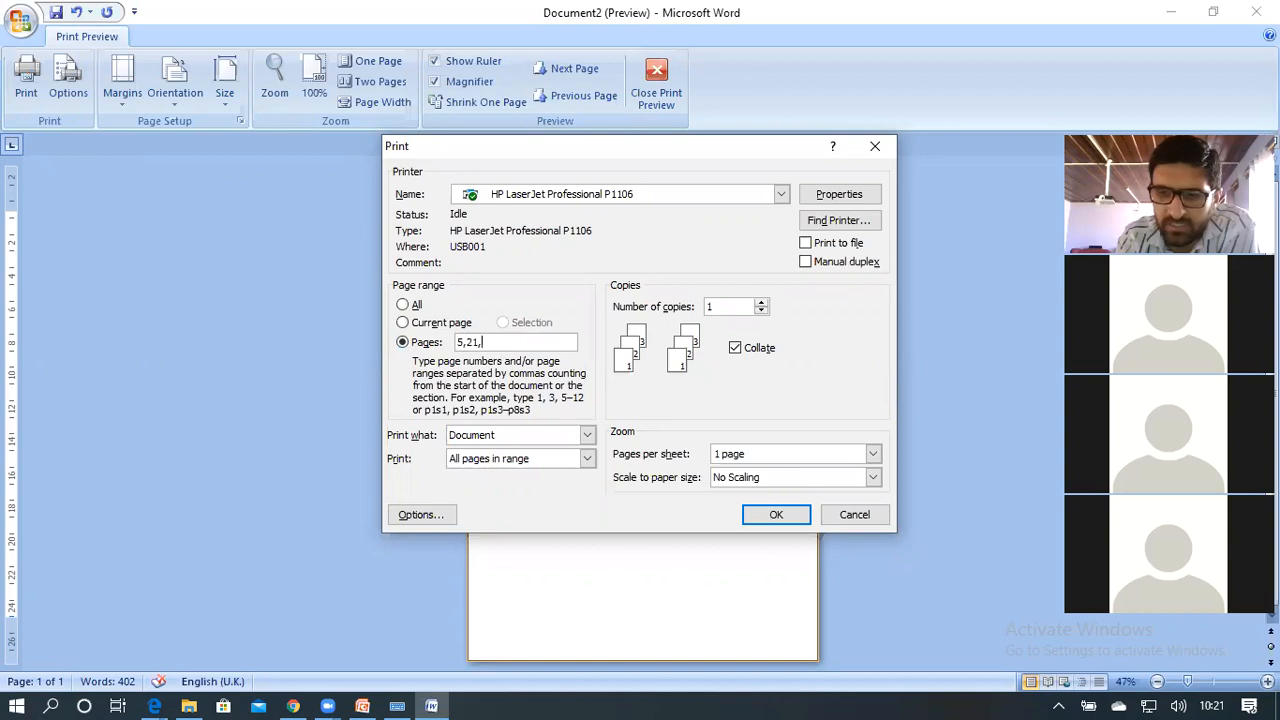
type("30")
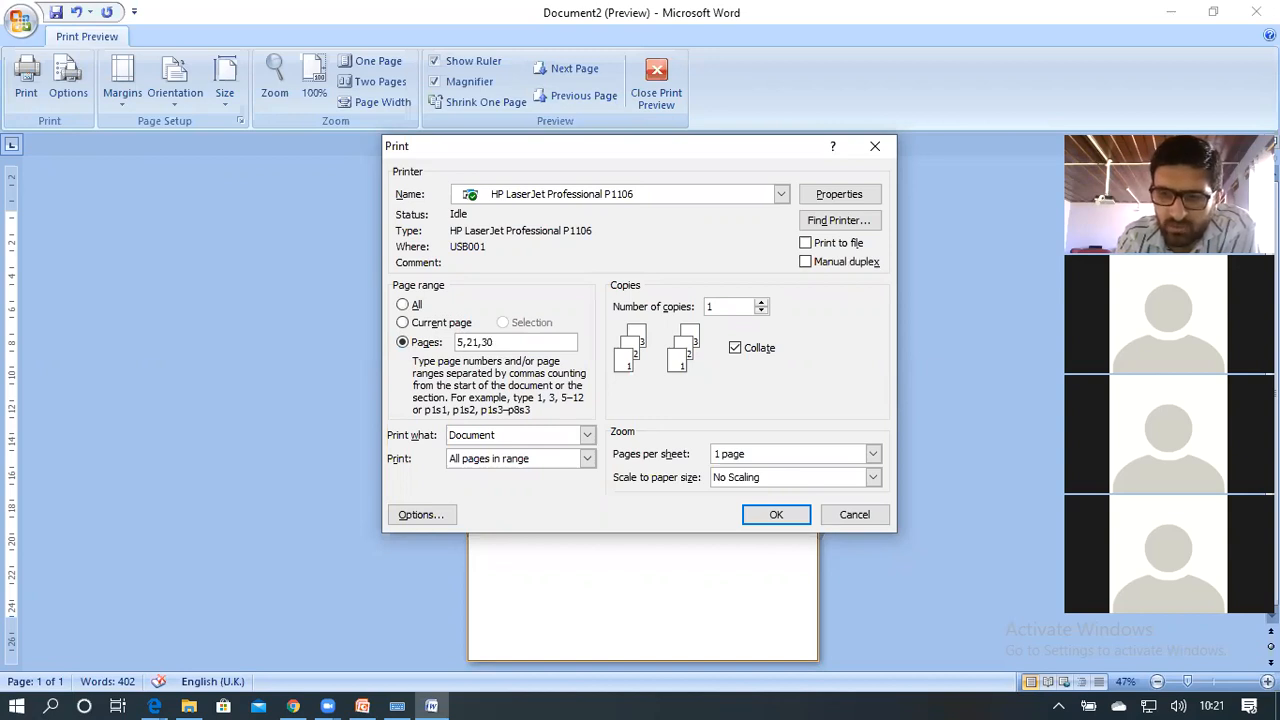
type("-37")
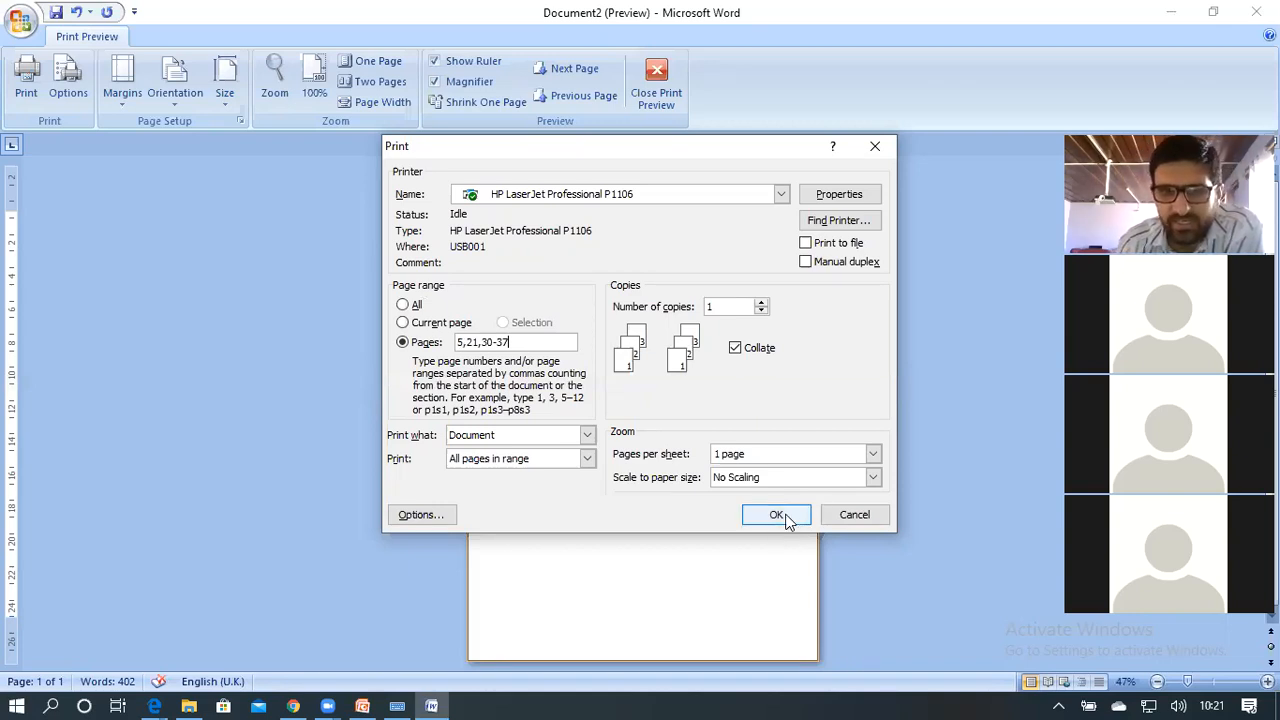
left_click_drag(860, 517, 755, 558)
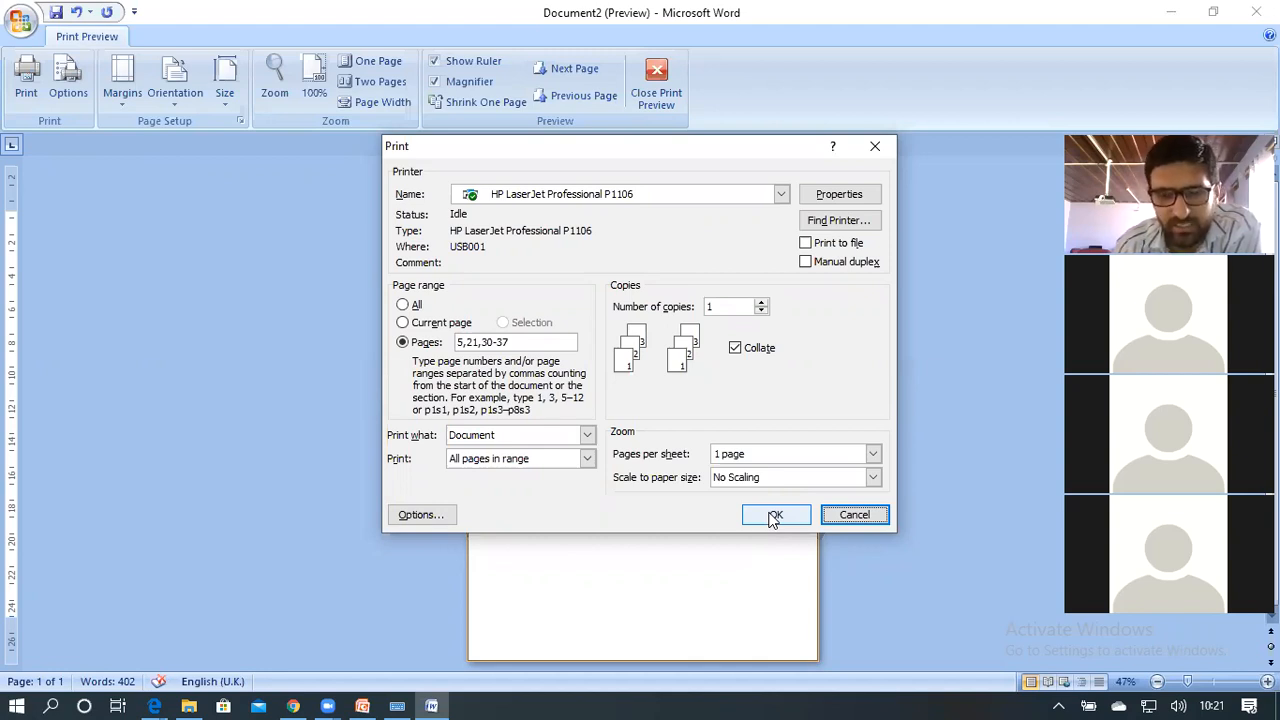
left_click(859, 517)
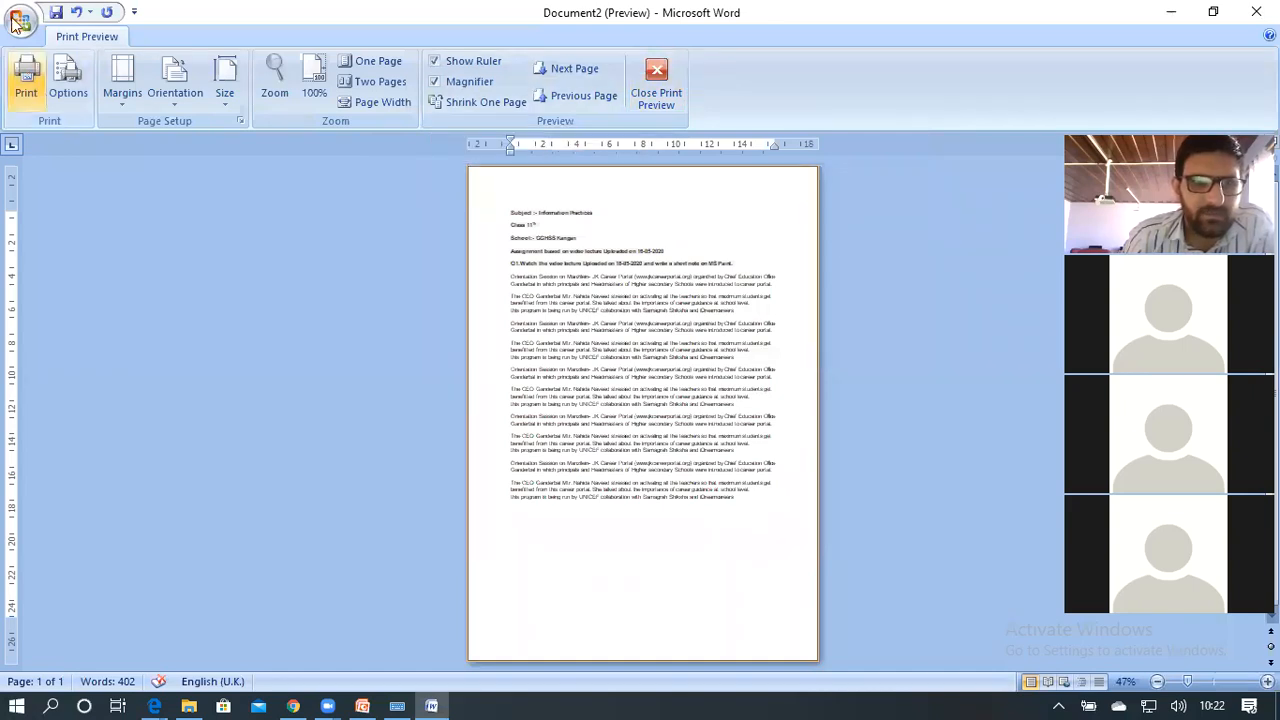
Reopen the document's print settings to view them and close them without printing.
key("alt+f")
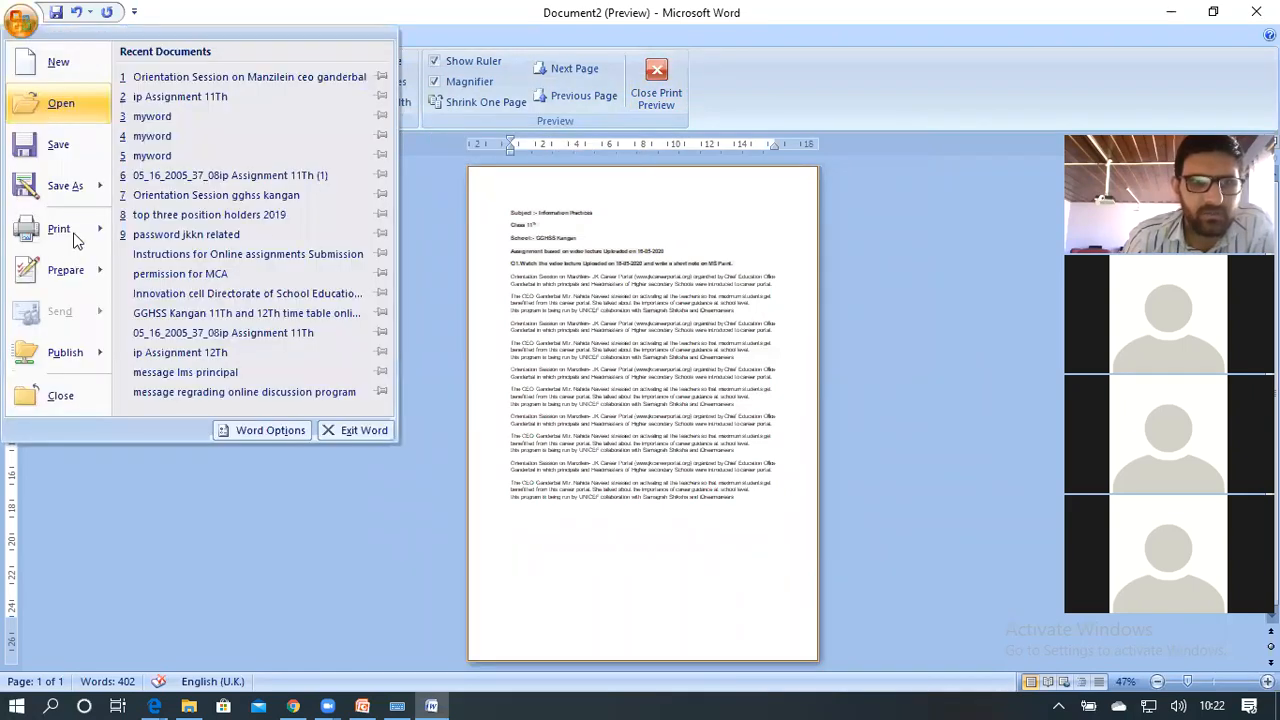
mouse_move(73, 233)
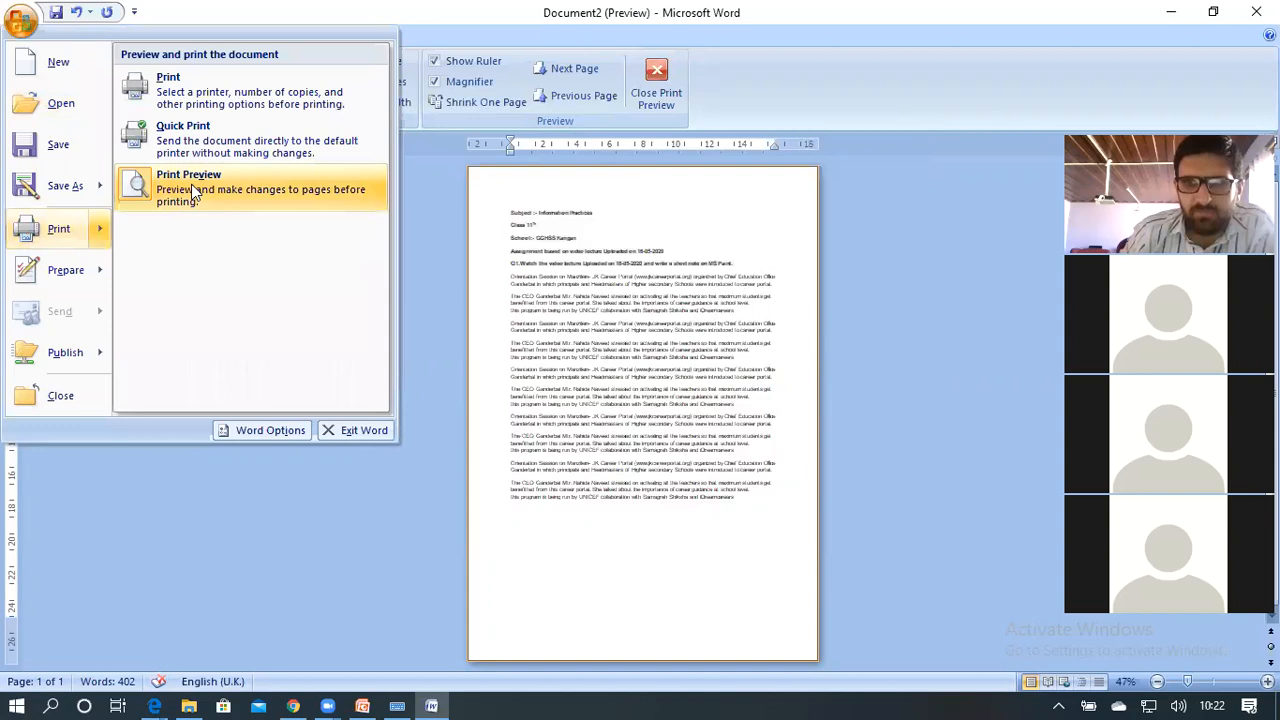
left_click(220, 102)
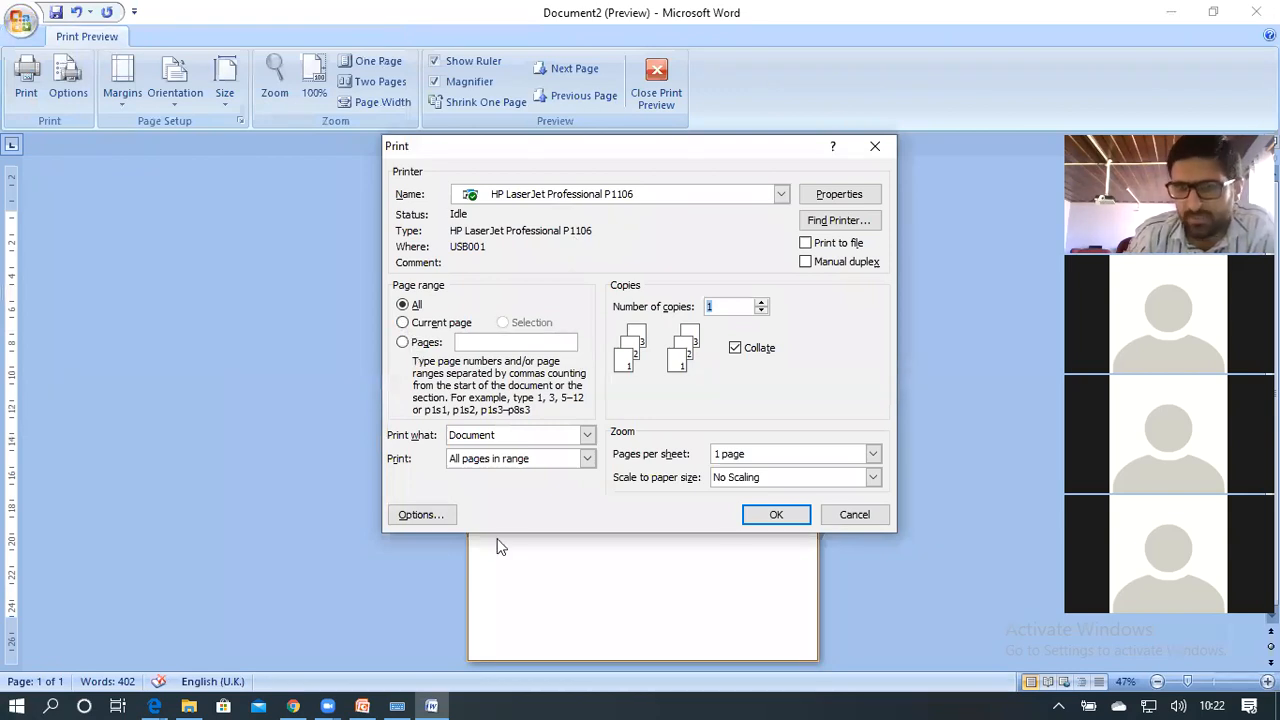
left_click(860, 512)
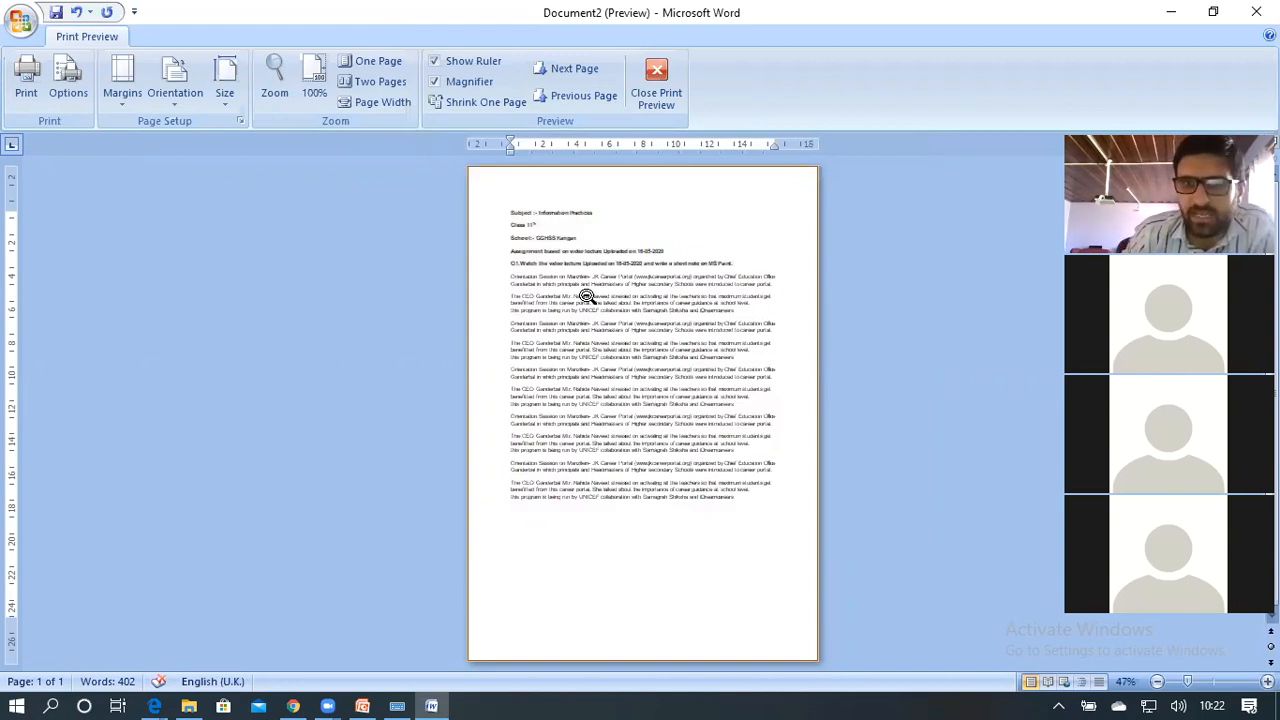
Magnify the previewed page to 100%, look through its text, and return to the whole-page view.
left_click(587, 297)
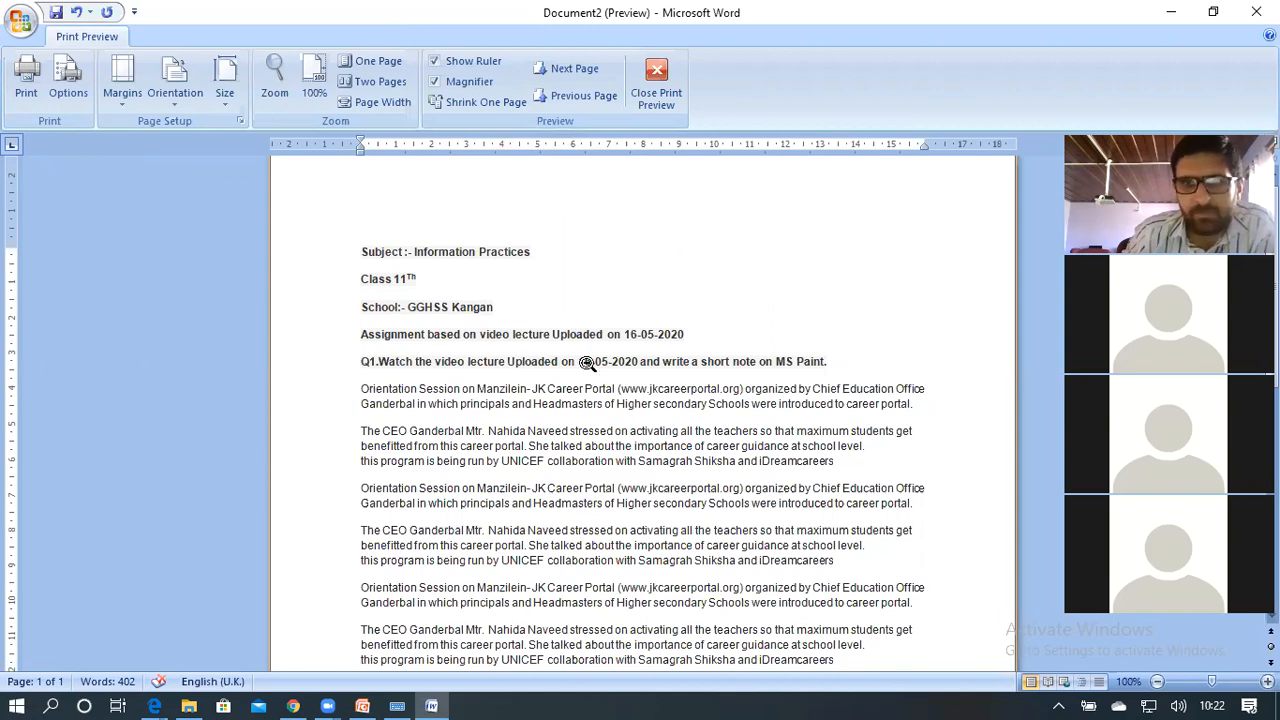
scroll(585, 362, "down", 4)
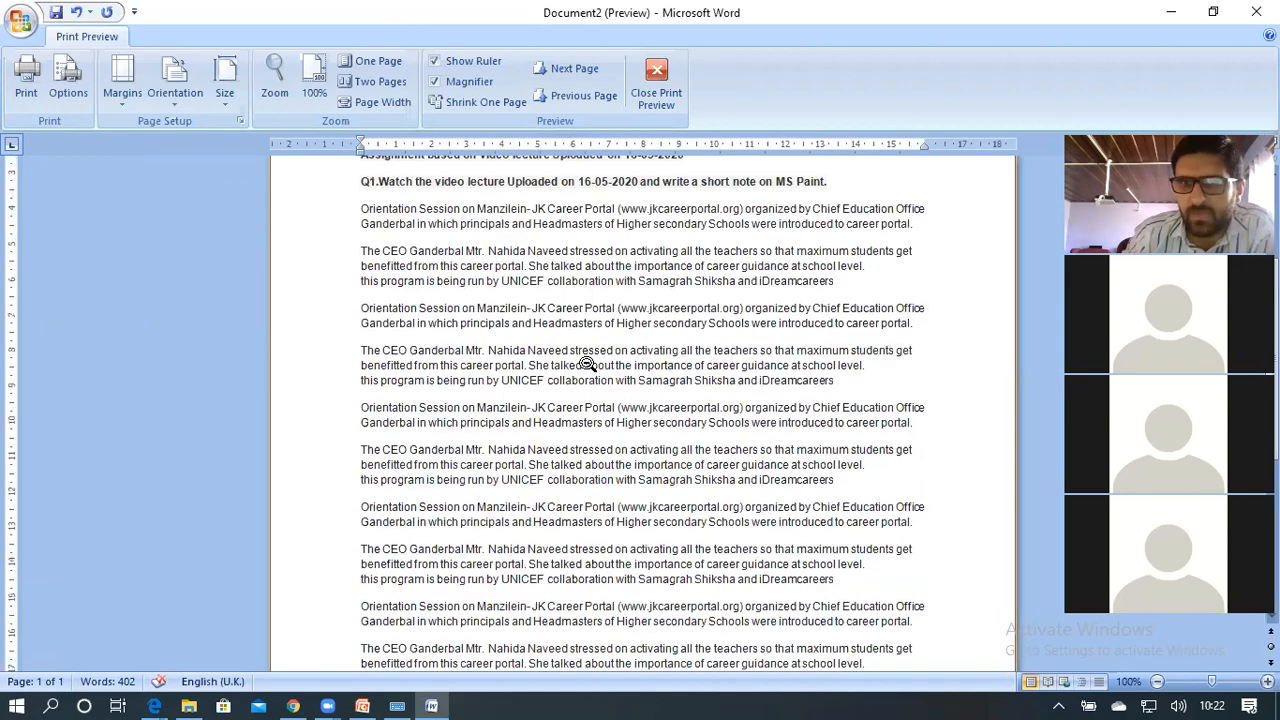
scroll(570, 297, "up", 1)
scroll(345, 300, "up", 3)
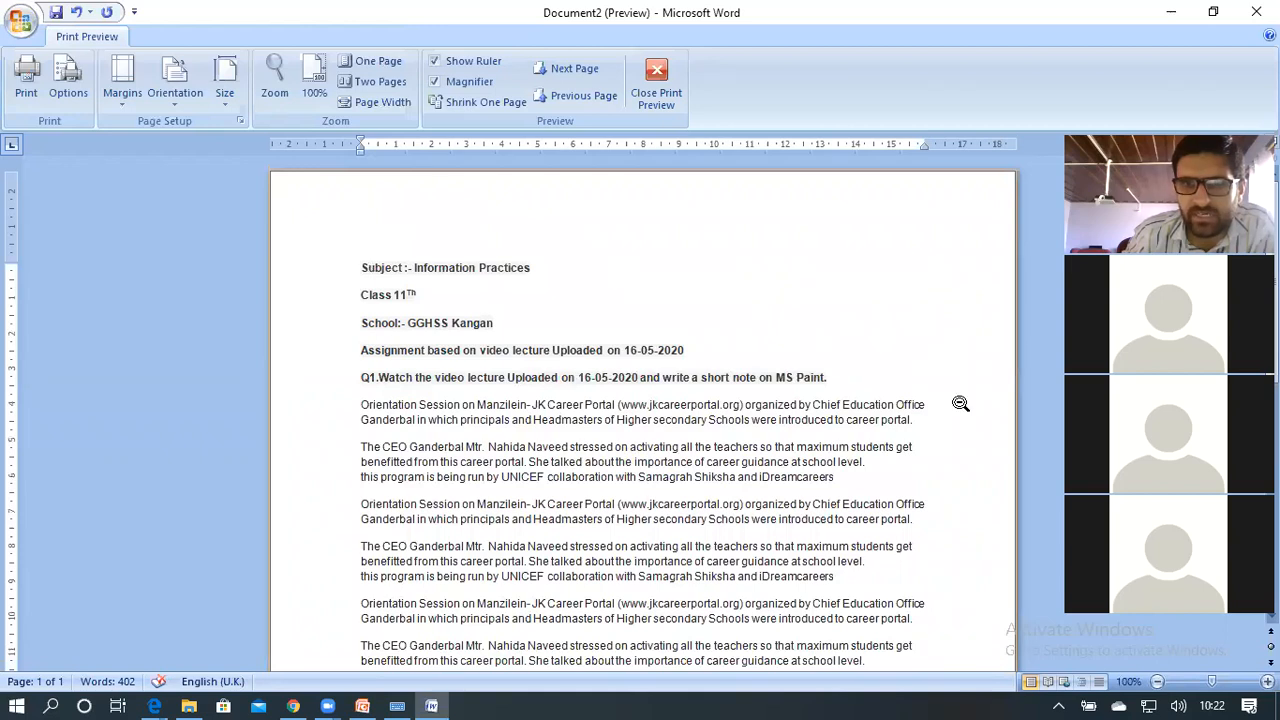
scroll(623, 423, "down", 5)
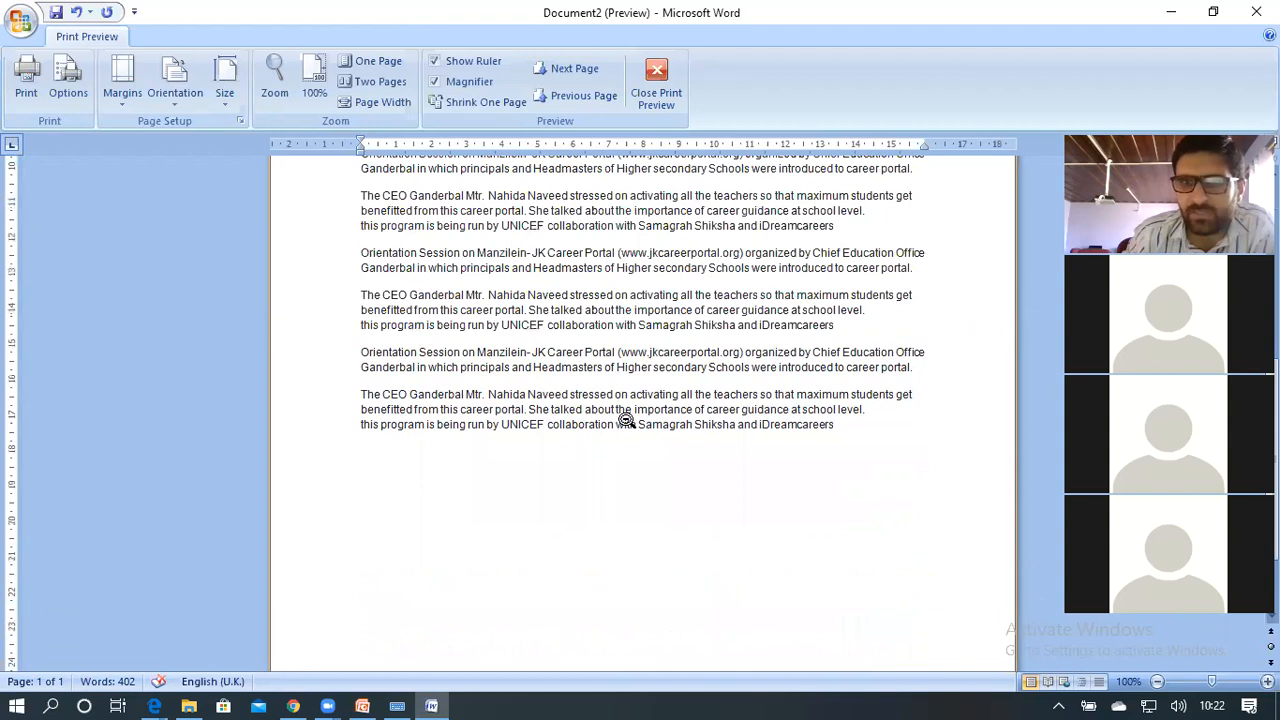
scroll(623, 423, "up", 1)
scroll(631, 406, "up", 4)
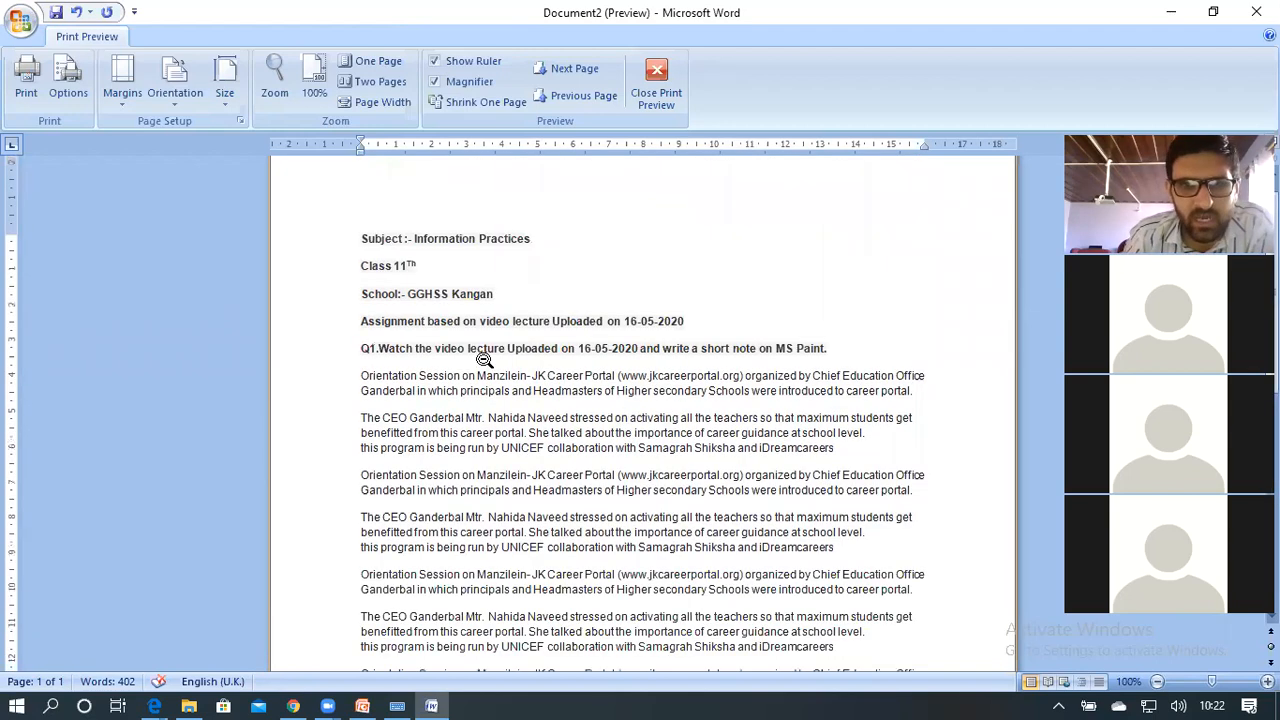
left_click(631, 327)
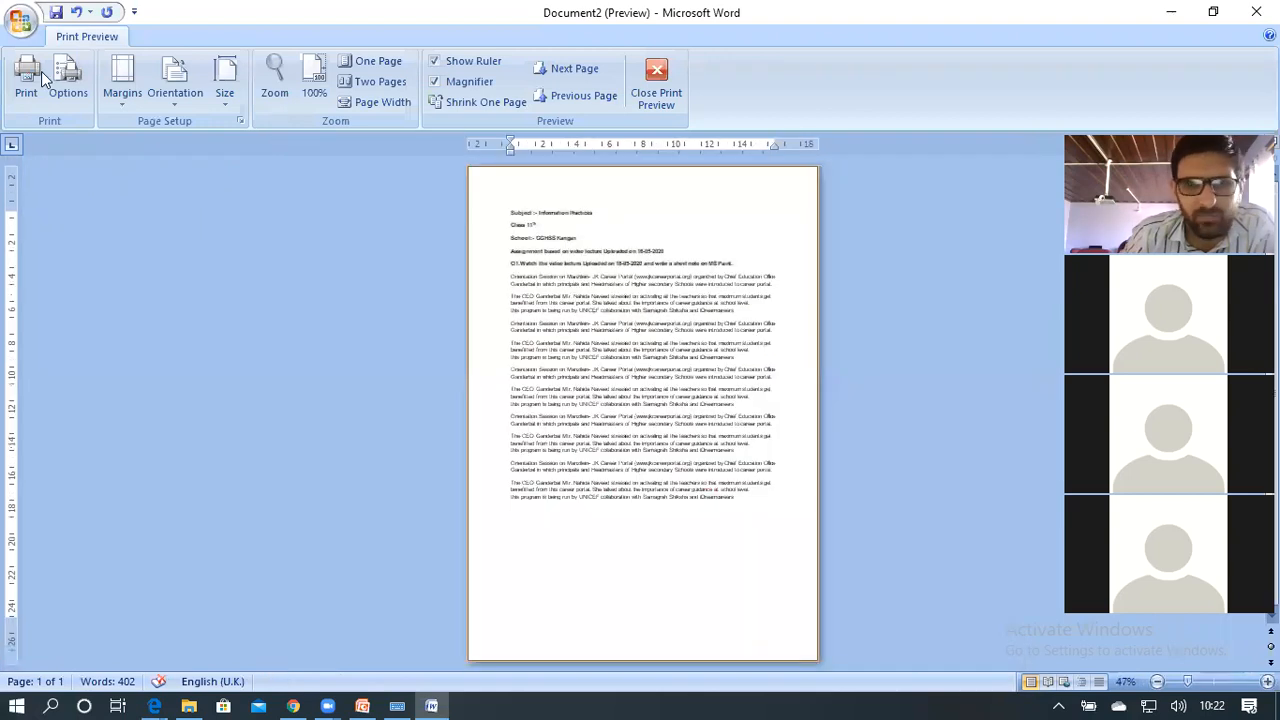
Set the print preview zoom to 200%.
left_click(670, 368)
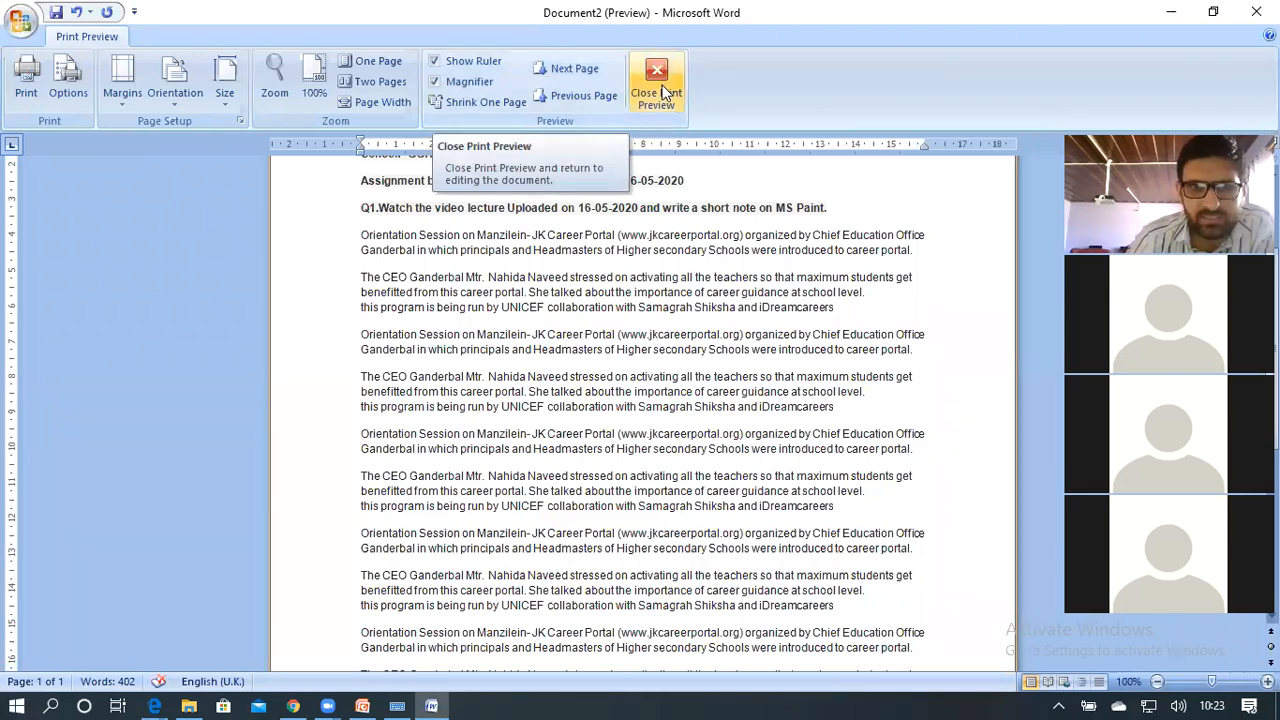
left_click(276, 79)
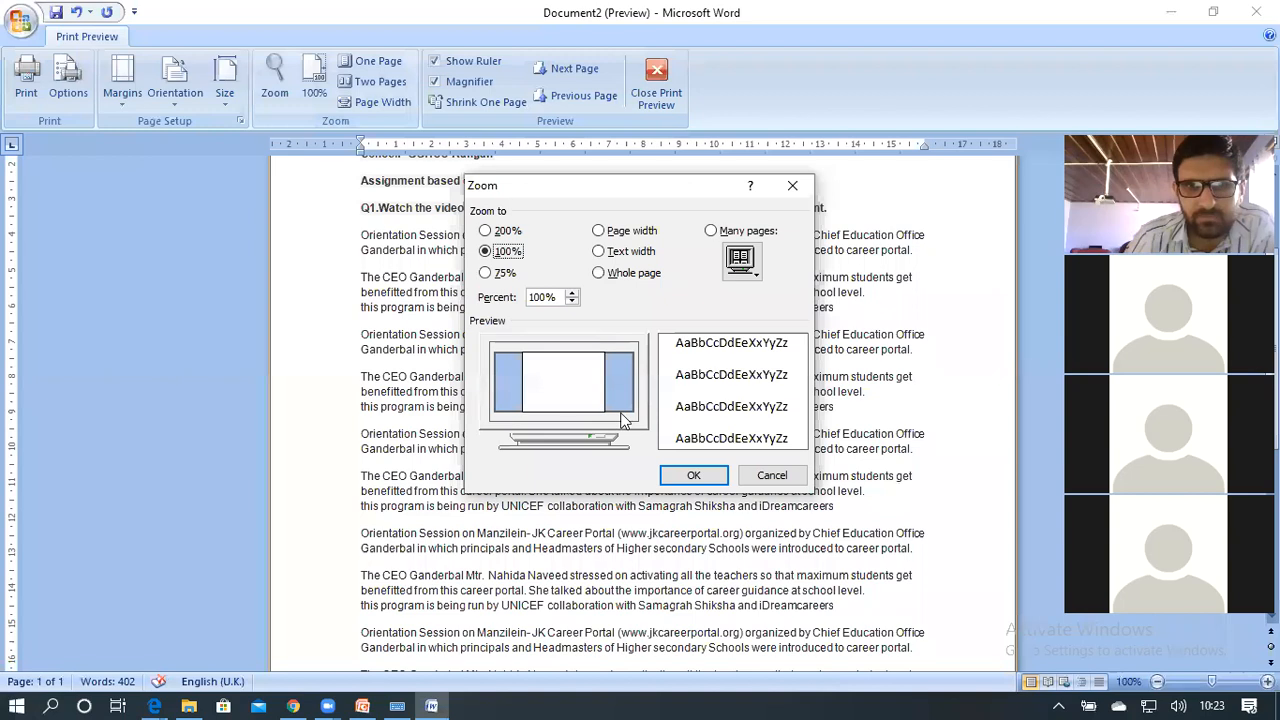
left_click(486, 231)
left_click(688, 477)
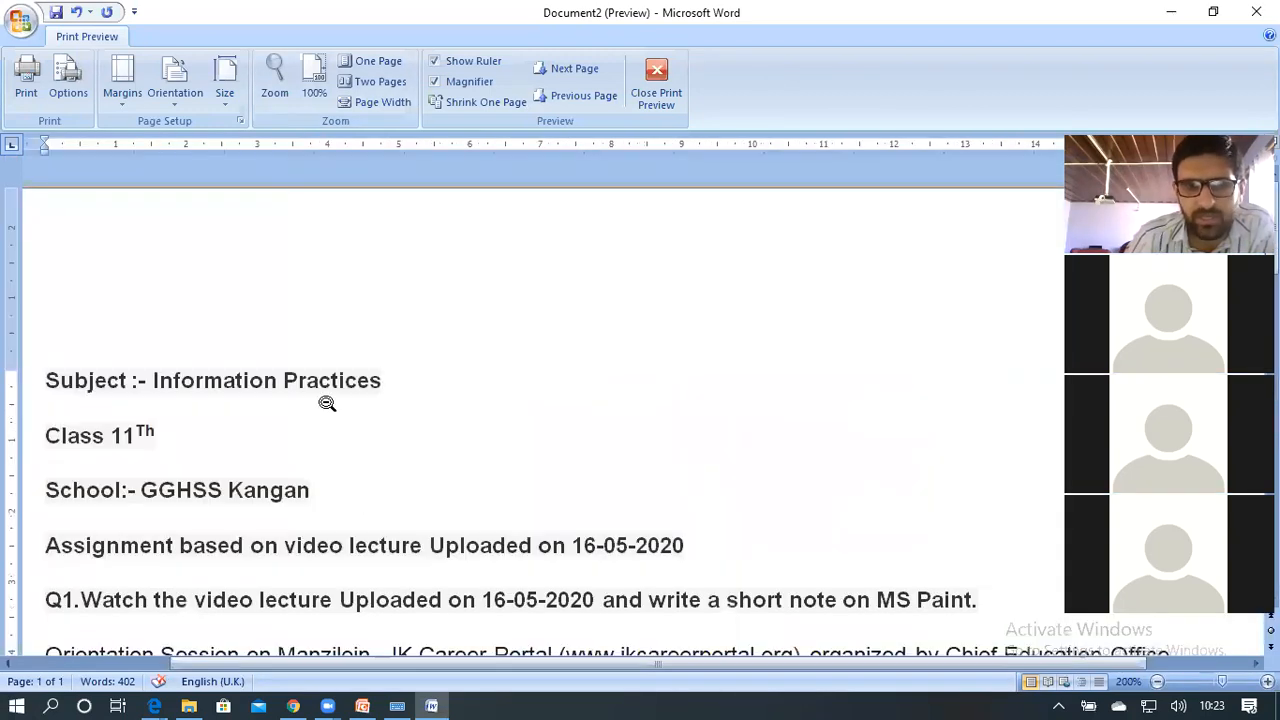
Examine the enlarged page from the heading lines down to the last paragraph.
scroll(327, 403, "down", 3)
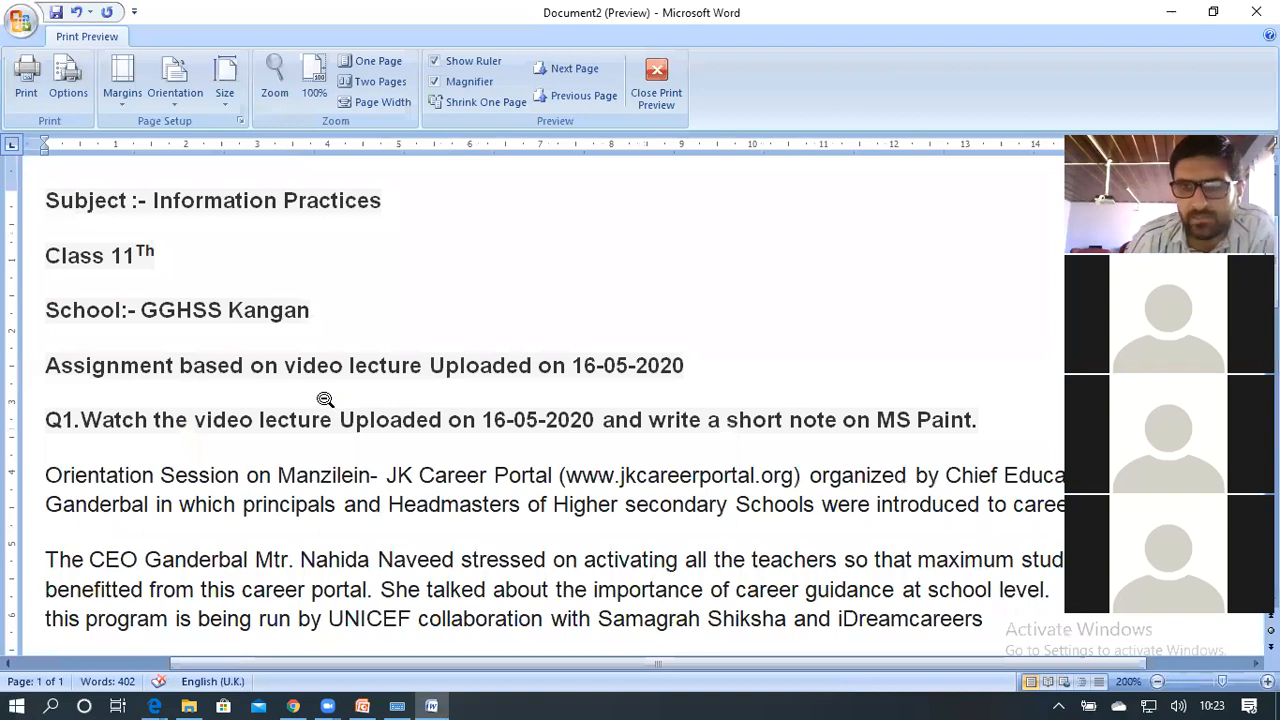
scroll(325, 401, "down", 5)
scroll(325, 380, "down", 1)
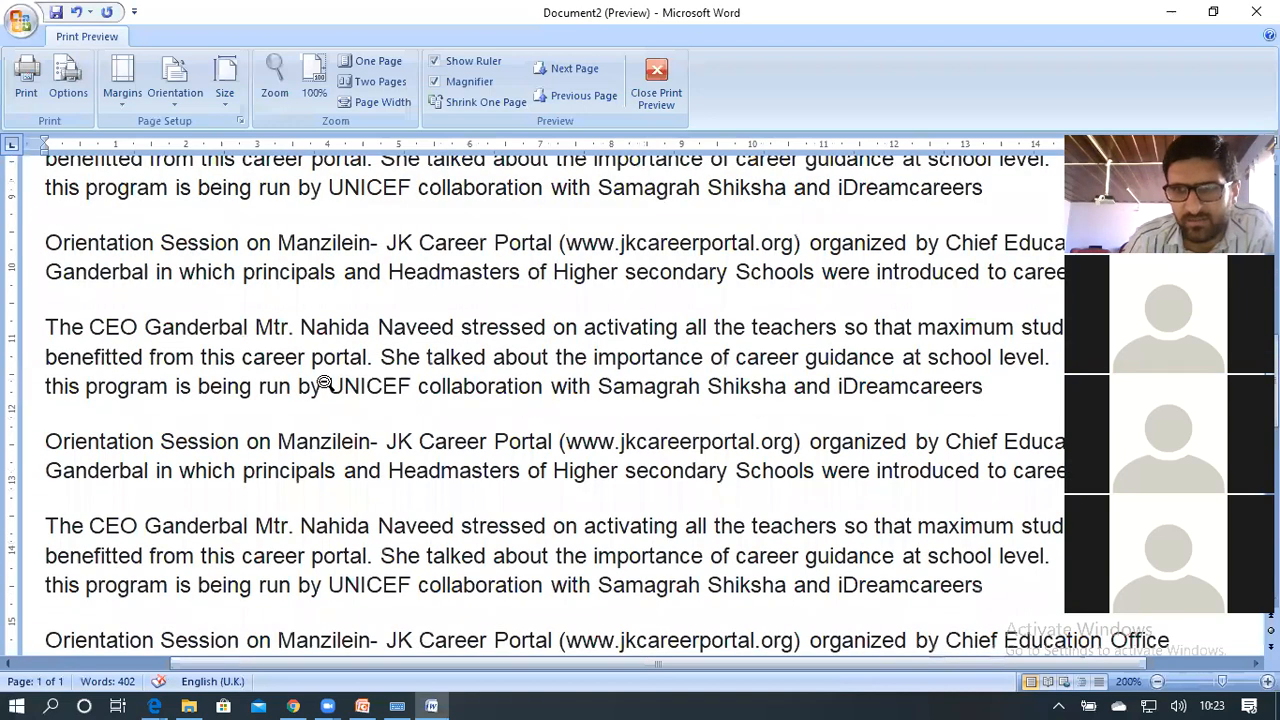
scroll(318, 375, "up", 10)
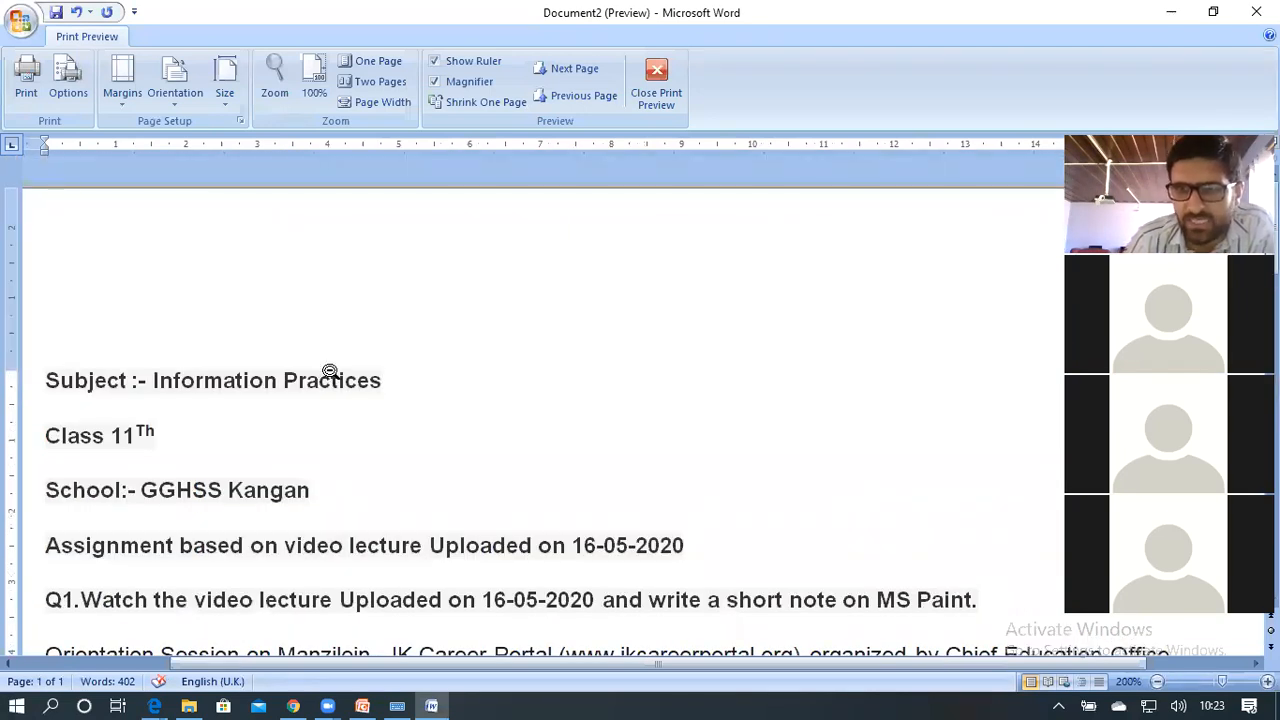
scroll(330, 372, "down", 10)
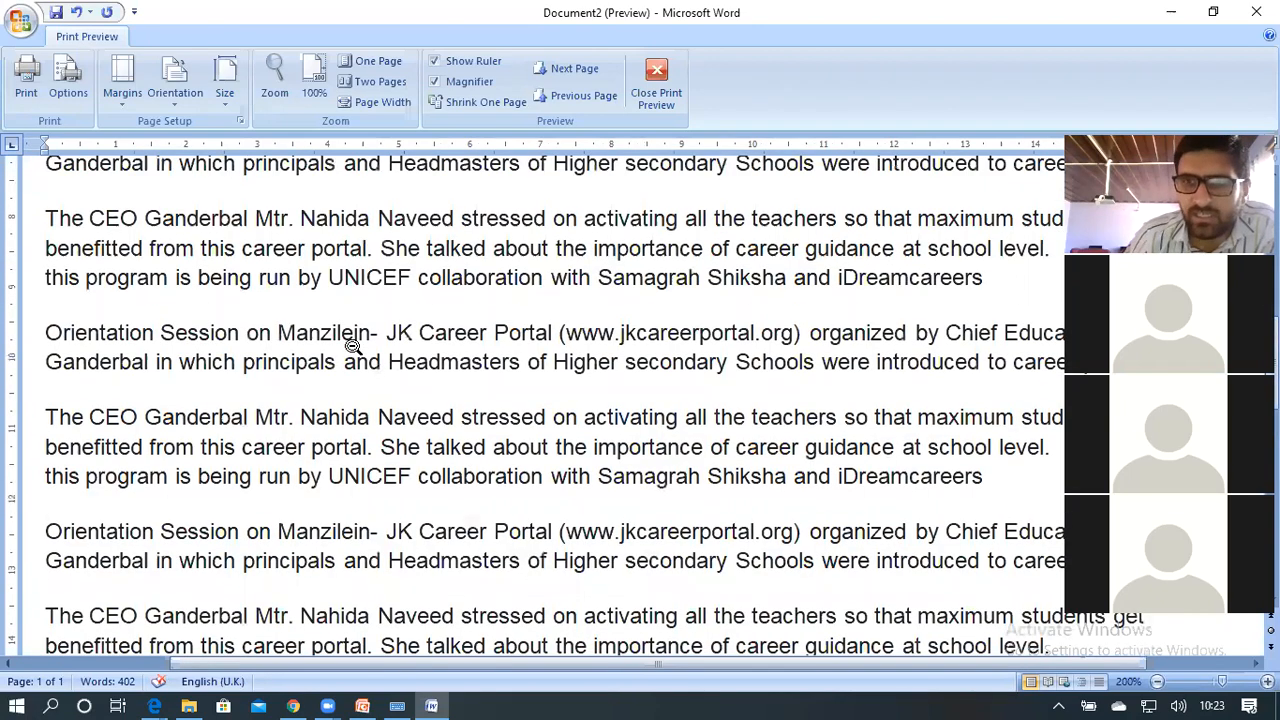
scroll(355, 340, "up", 4)
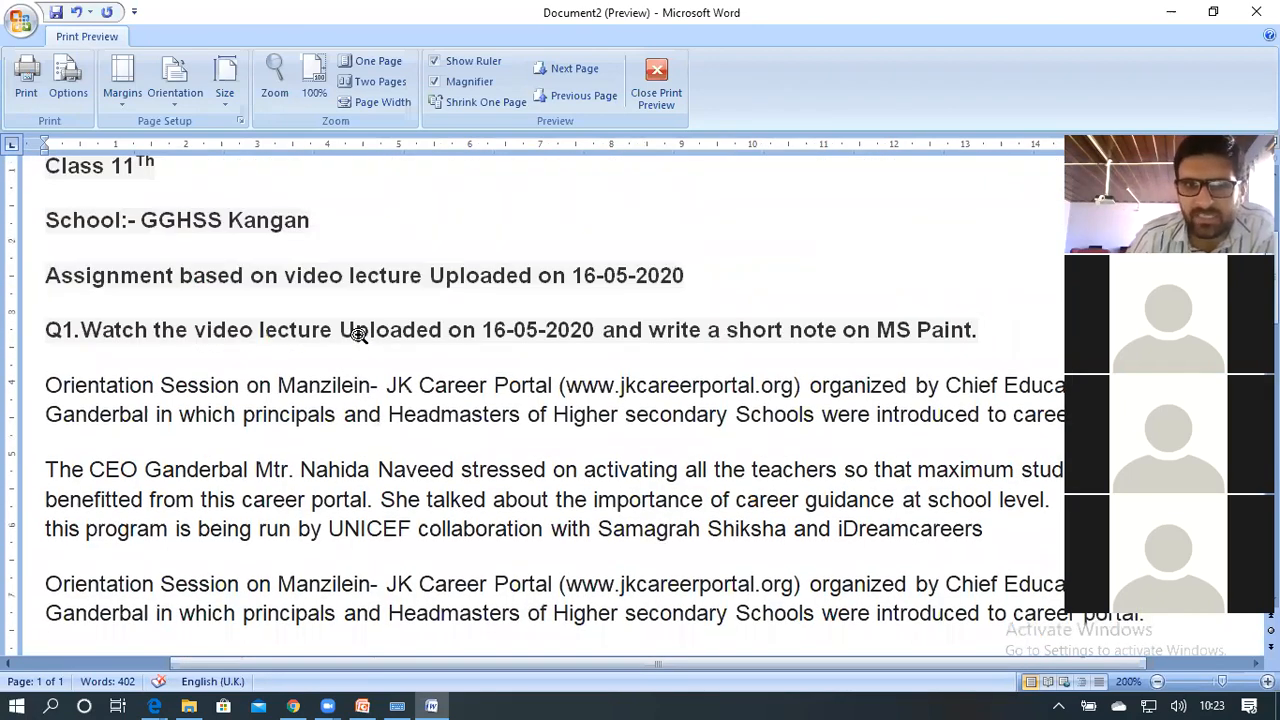
scroll(358, 332, "up", 3)
scroll(358, 330, "down", 4)
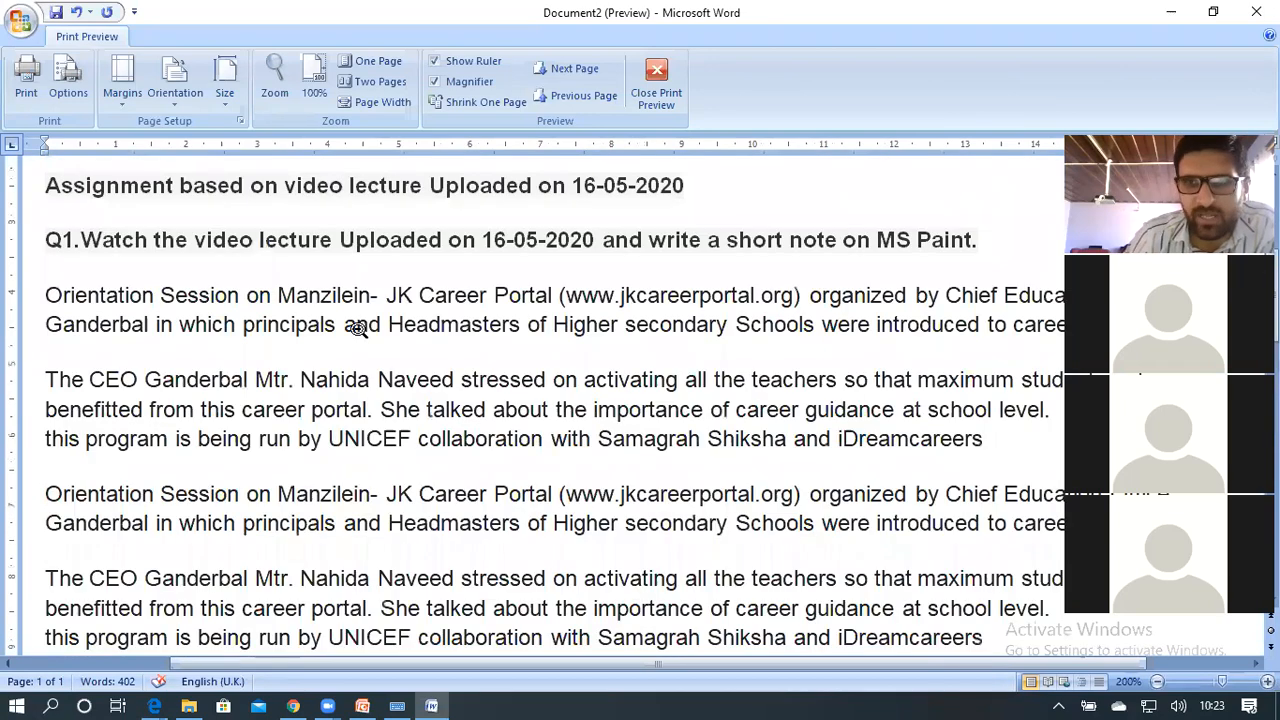
scroll(358, 325, "down", 1)
scroll(358, 322, "down", 5)
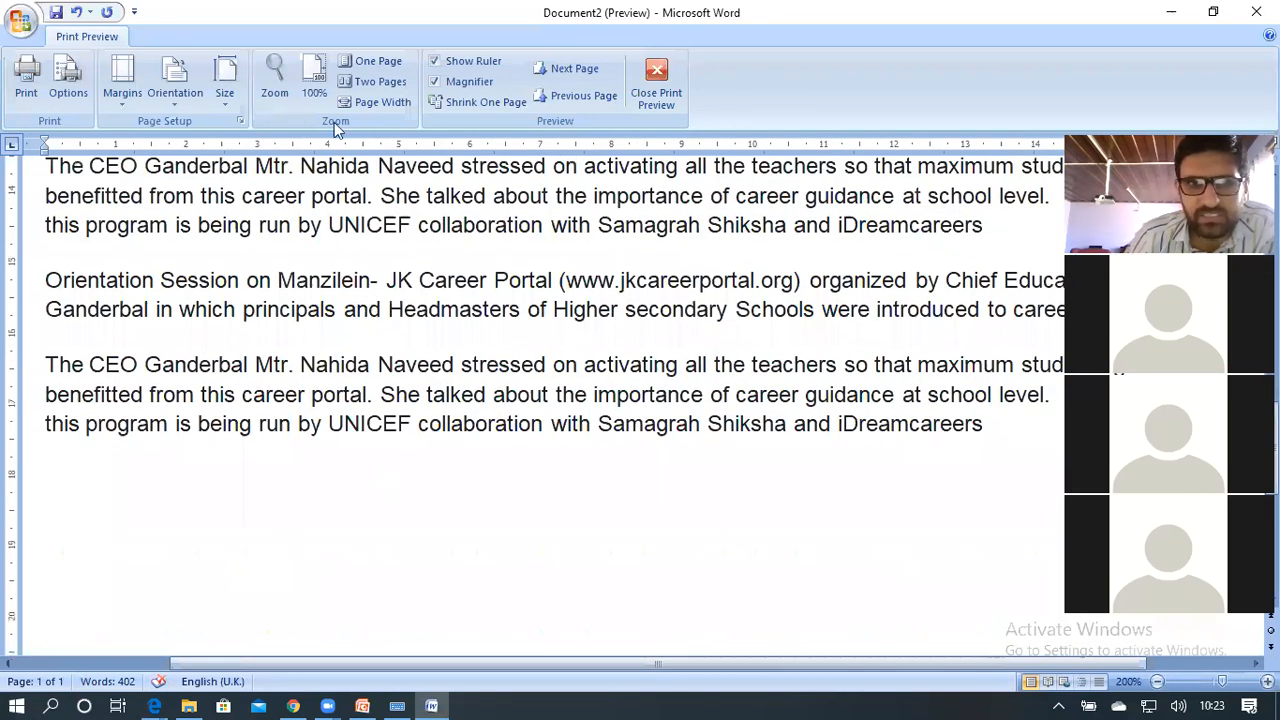
Try custom zoom percentages up to 208% and back to 200%, and cancel the zoom settings.
left_click(278, 84)
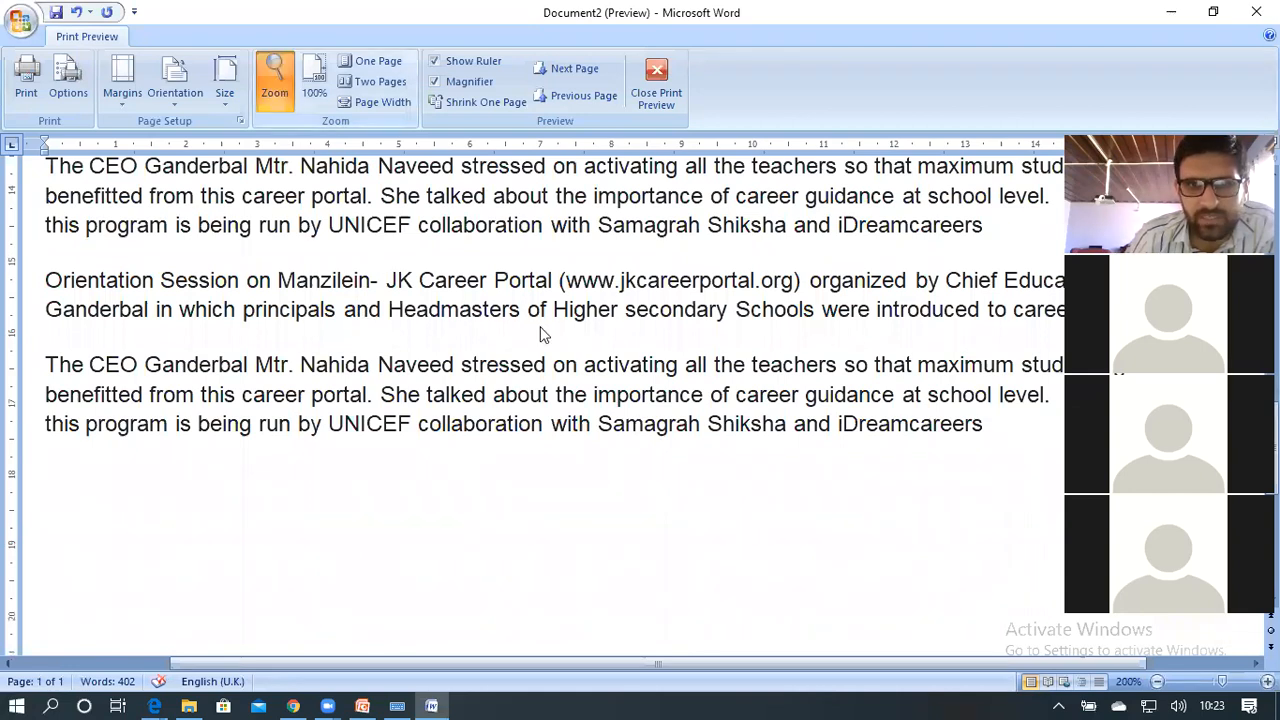
left_click(572, 293)
left_click(572, 293)
left_click(572, 293)
left_click(572, 293)
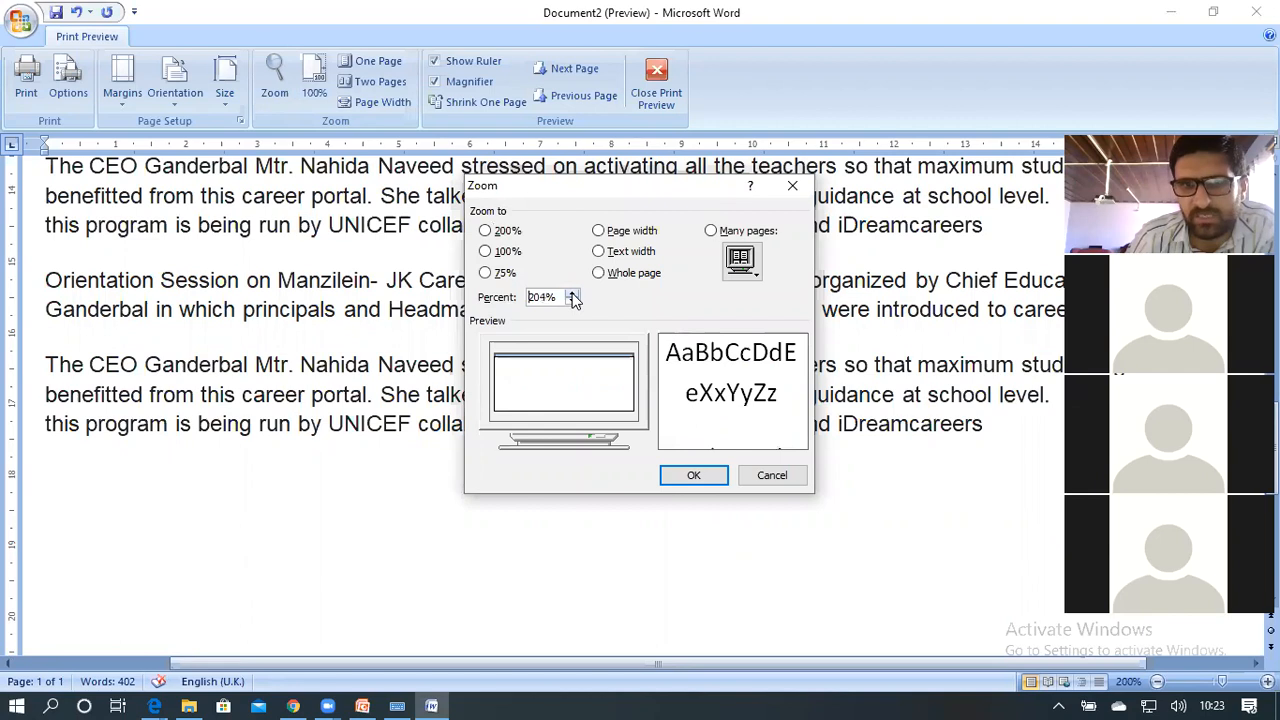
left_click(572, 294)
left_click(572, 294)
left_click(572, 294)
left_click(572, 294)
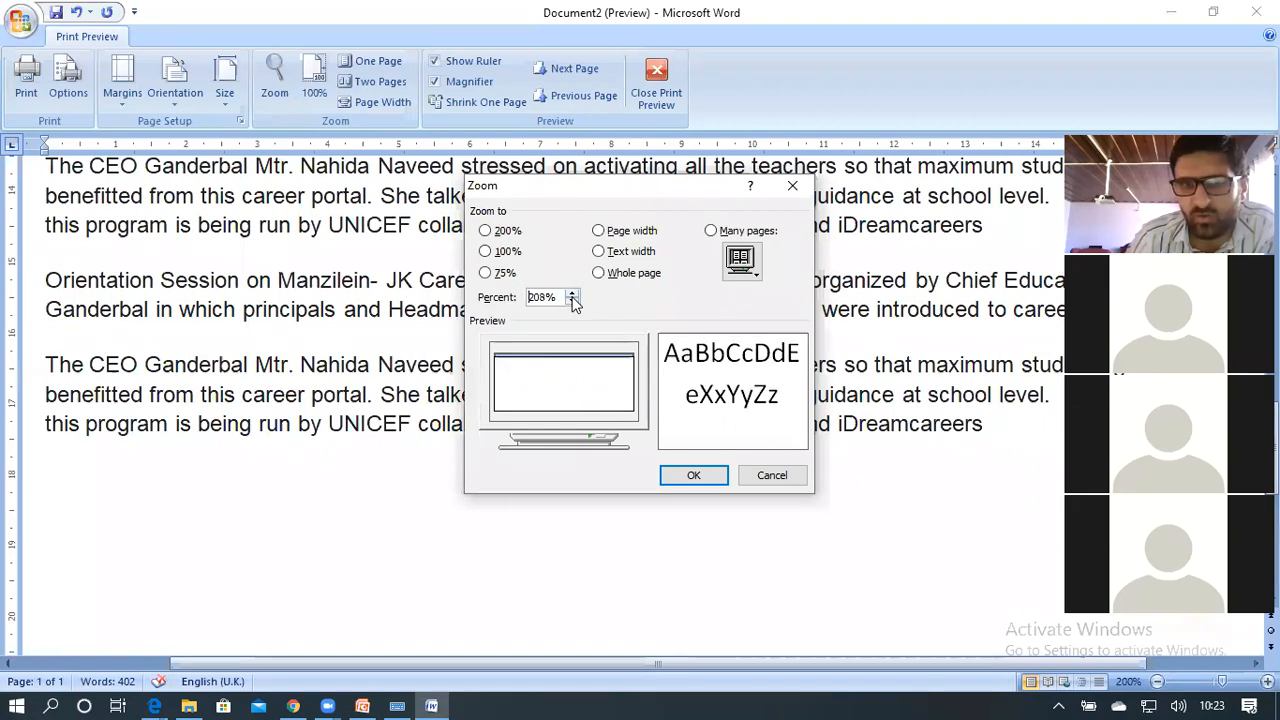
left_click(572, 300)
left_click(572, 300)
left_click(572, 300)
left_click(572, 300)
left_click(572, 300)
left_click(572, 300)
left_click(572, 300)
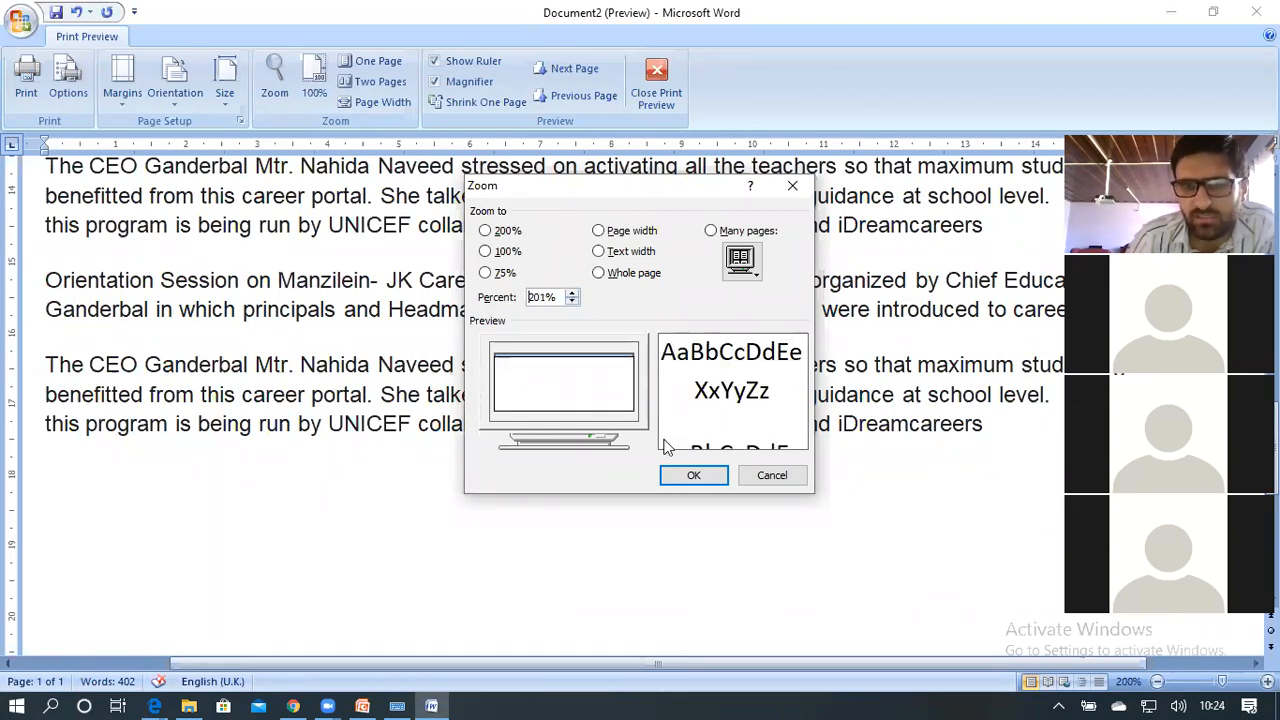
left_click(572, 300)
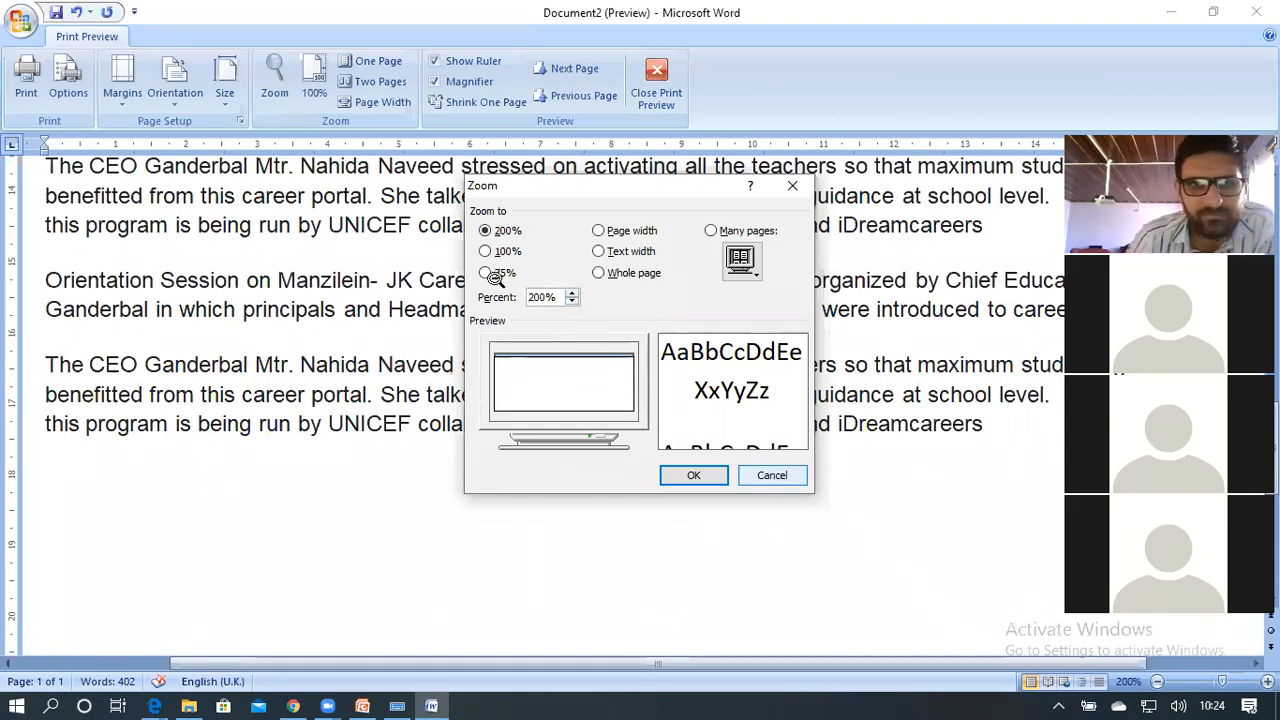
left_click(772, 475)
Switch the print preview to show two pages, and close it to return to editing.
left_click(706, 267)
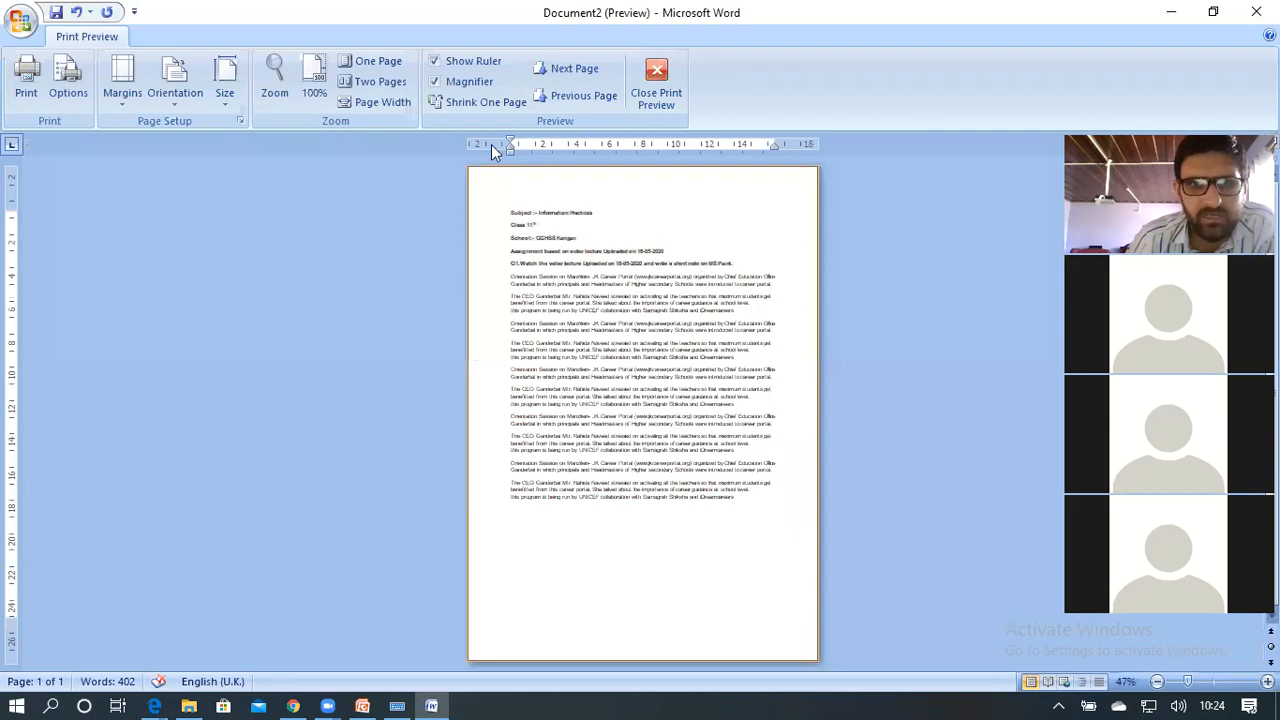
left_click(379, 81)
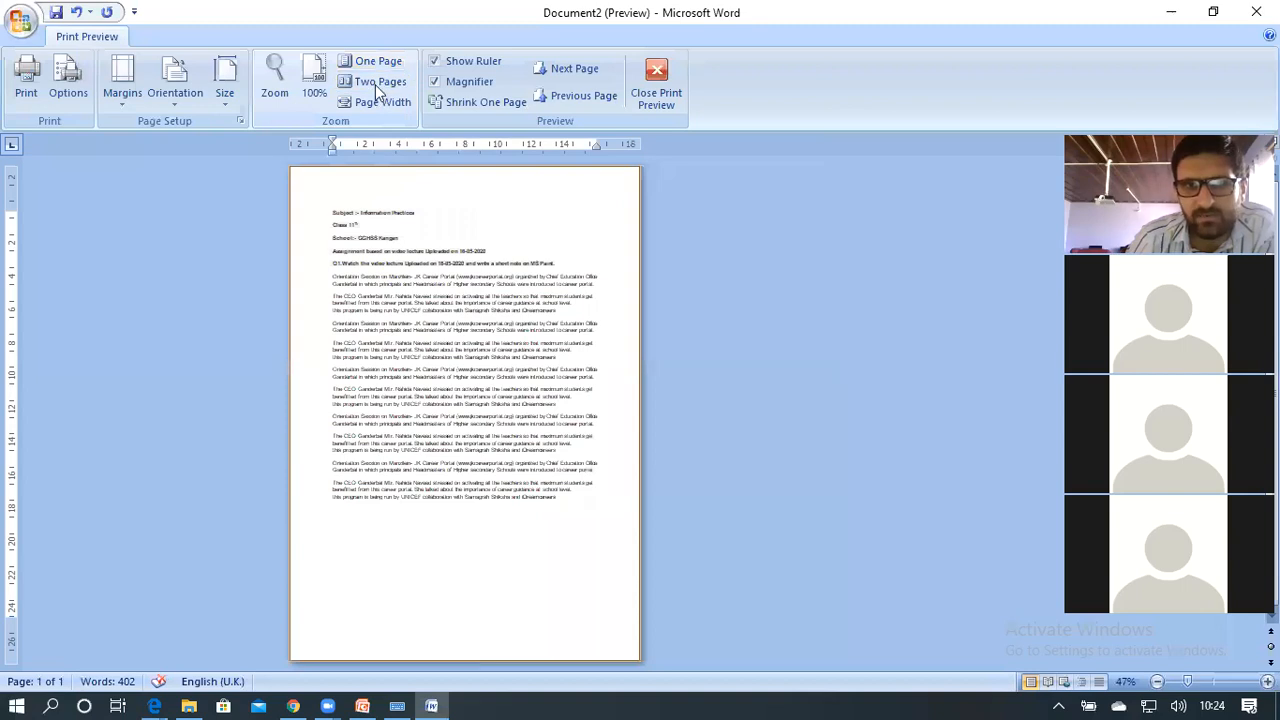
left_click(373, 82)
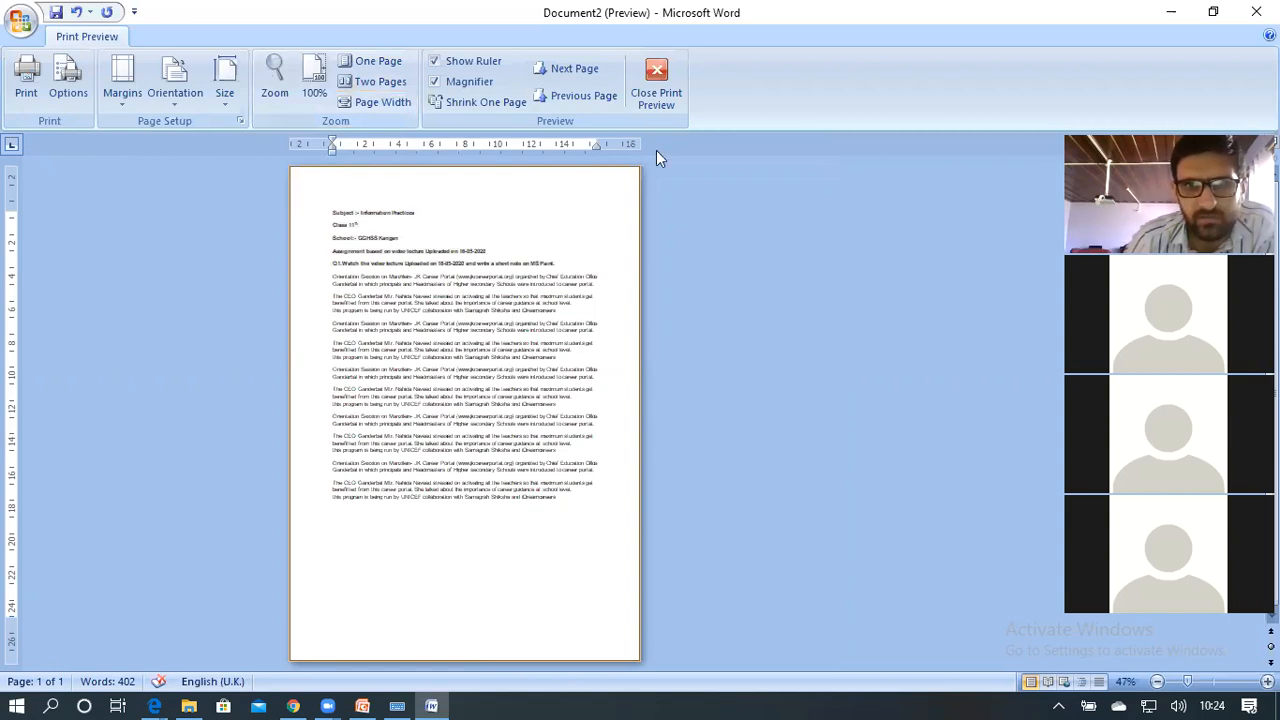
left_click(671, 96)
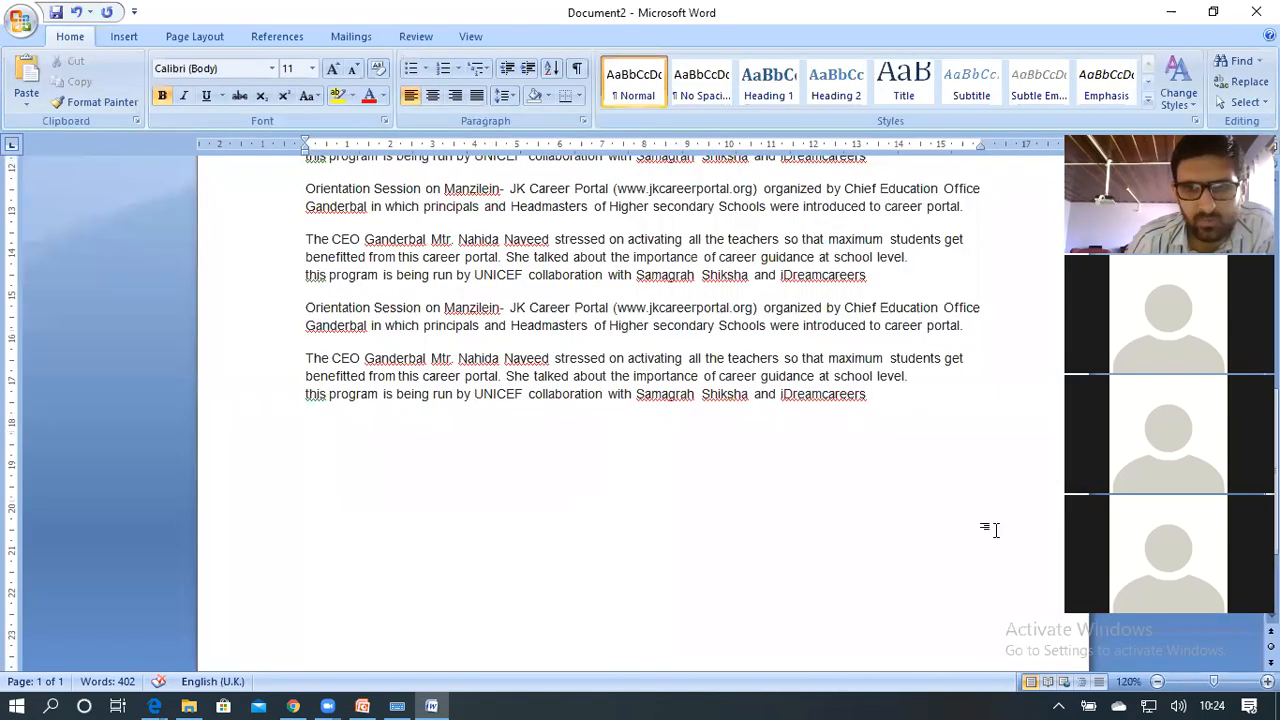
Copy all the body paragraphs below the Q1 line and paste them repeatedly after the last paragraph to fill more pages.
left_click(877, 514)
type("Orientation Session on Manzilein- JK Career Portal (www.jkcareerportal.org) organized by Chief Education Office Ganderbal in which principals and Headmasters of Higher secondary Schools were introduced to career portal. The CEO Ganderbal Mtr. Nahida Naveed stressed on activating all the teachers so that maximum students get benefitted from this career portal. She talked about the importance of career guidance at school level. this program is being run by UNICEF collaboration with Samagrah Shiksha and iDreamcareers")
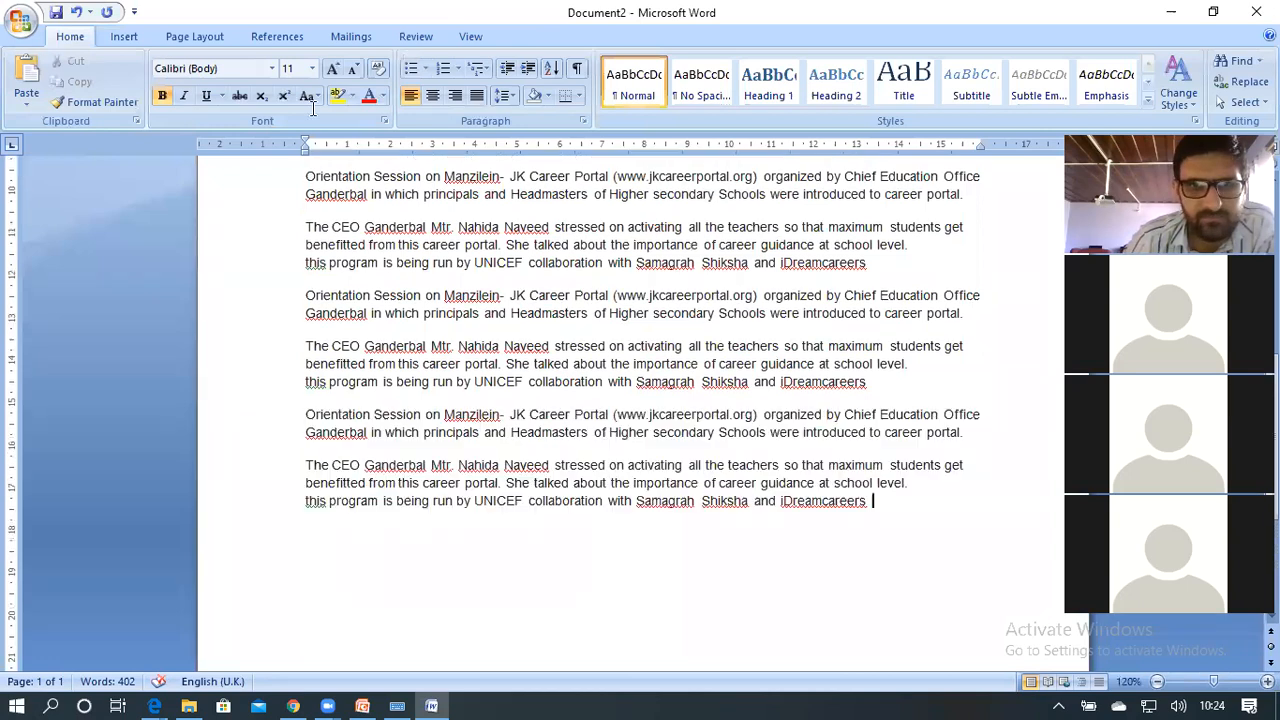
left_click(258, 180, "shift")
scroll(354, 262, "up", 2)
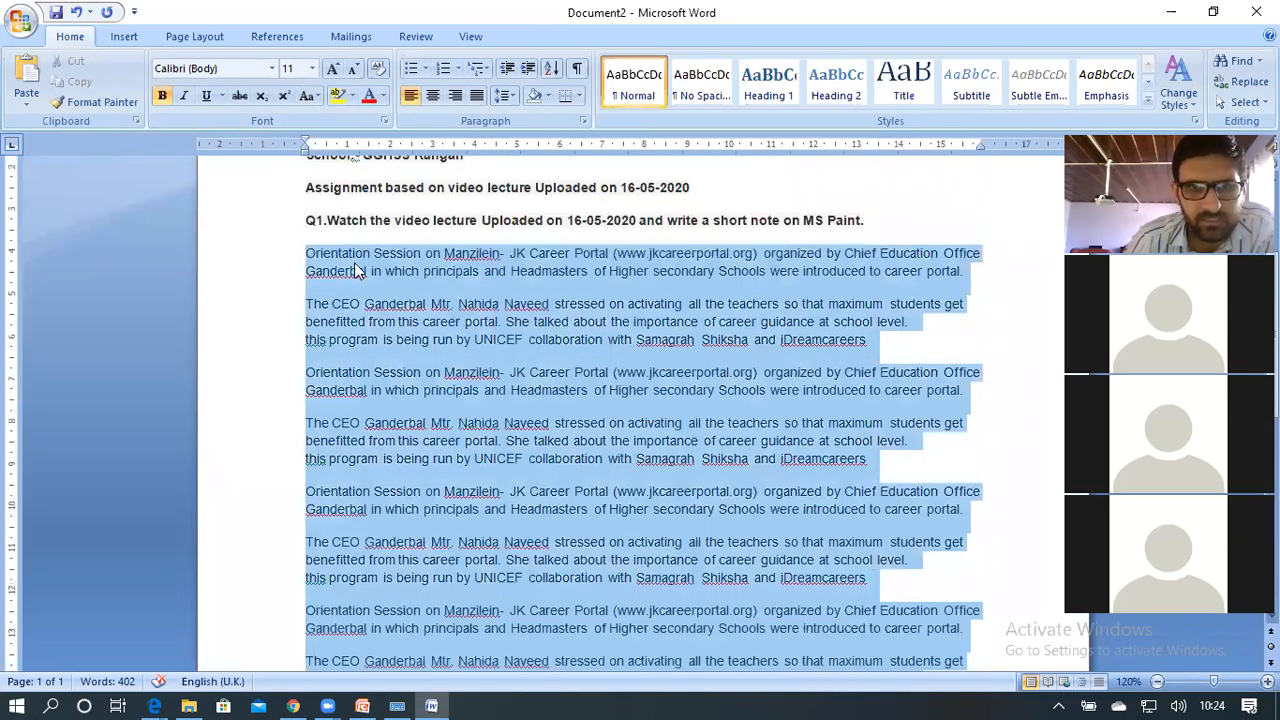
right_click(367, 294)
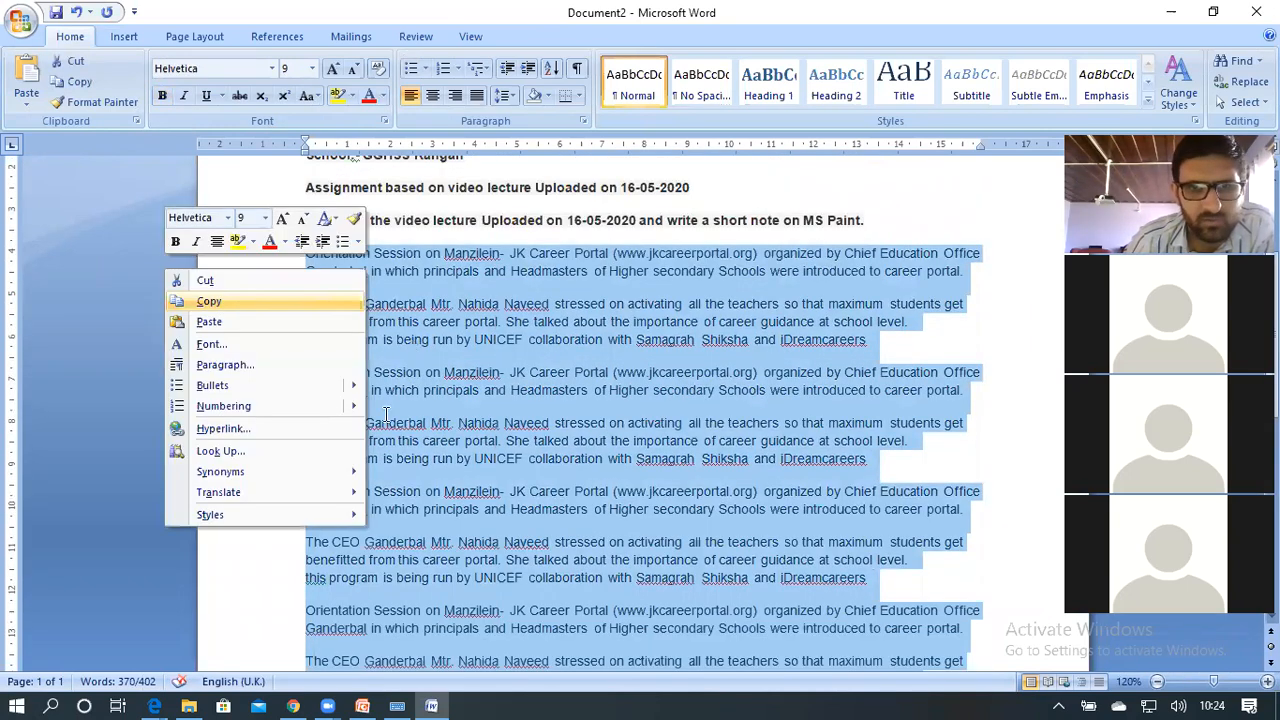
left_click(345, 302)
scroll(361, 347, "down", 7)
left_click(347, 343)
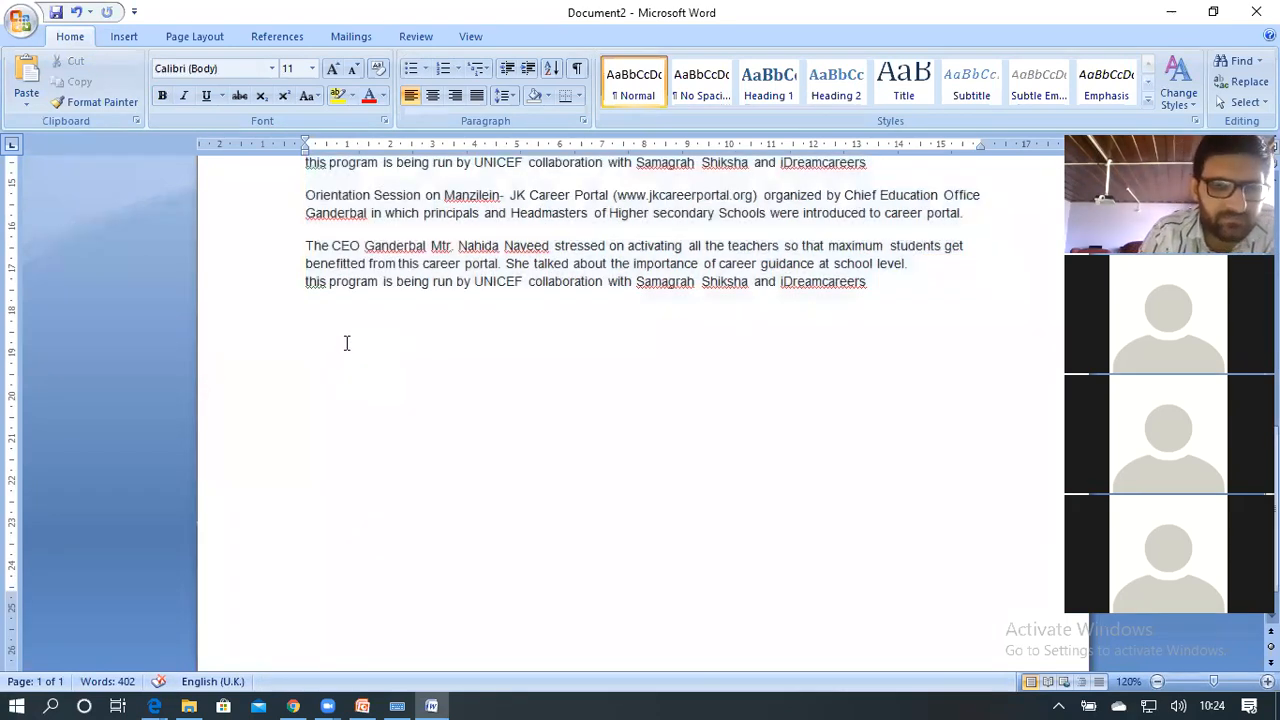
key("ctrl+v")
key("ctrl+v")
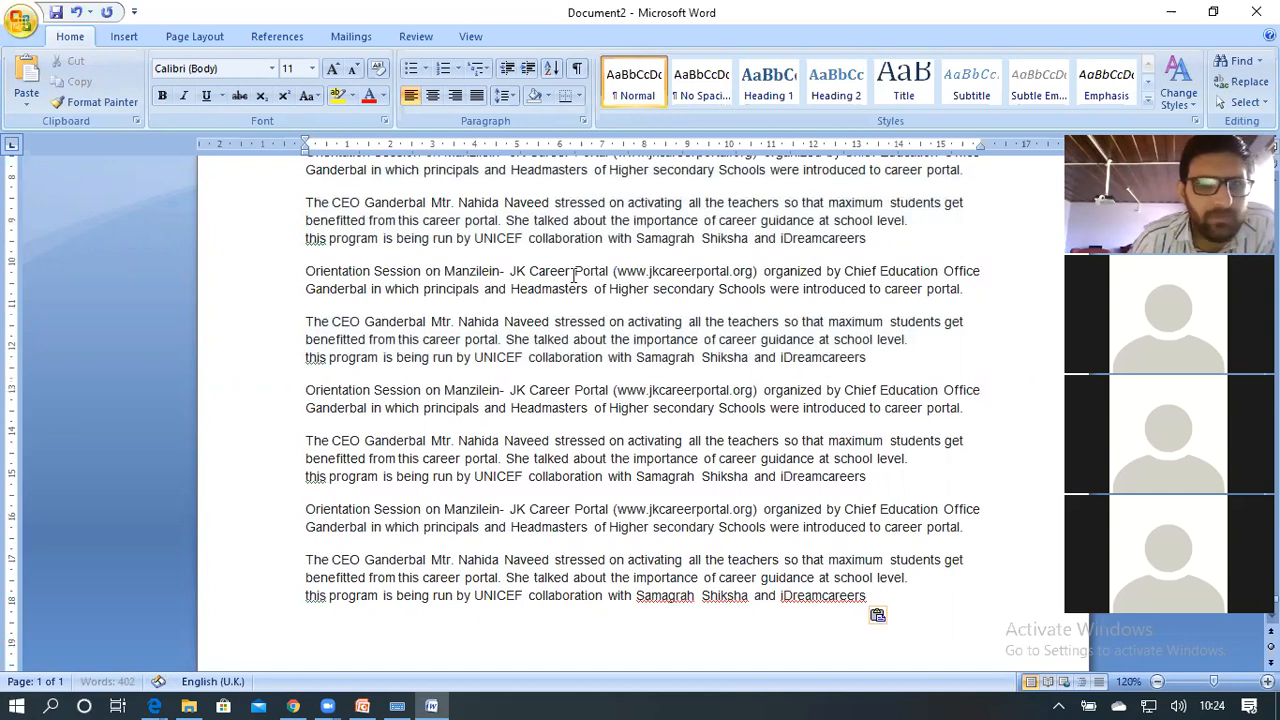
Open the print preview of the extended document and change it from two pages to a single-page view.
left_click(20, 22)
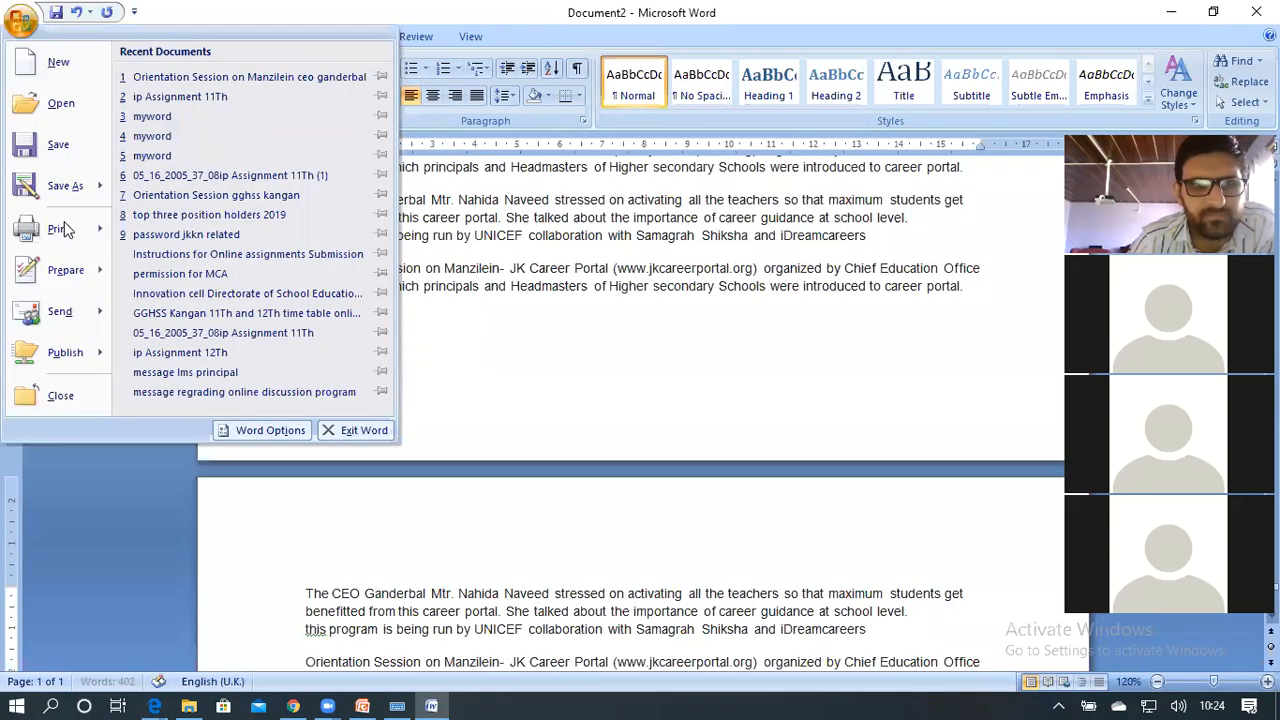
mouse_move(64, 231)
left_click(240, 191)
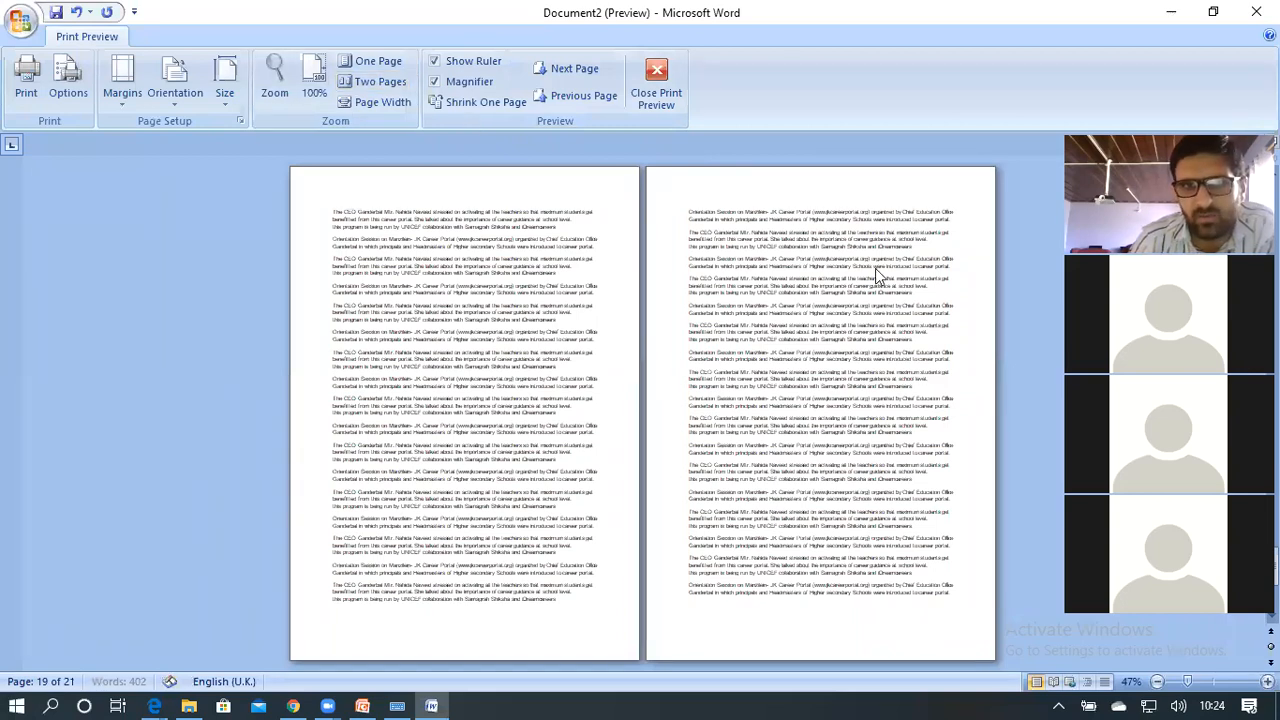
left_click(362, 105)
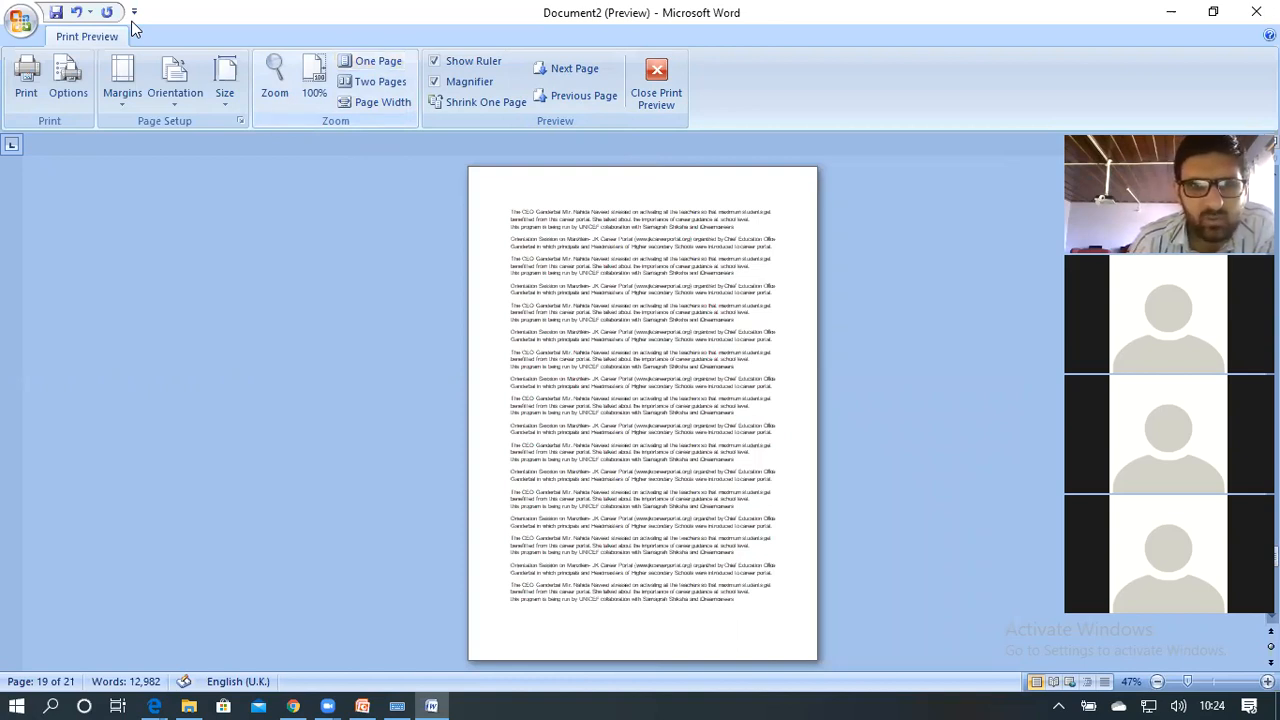
Hide the ruler in the print preview and show it again.
left_click(438, 62)
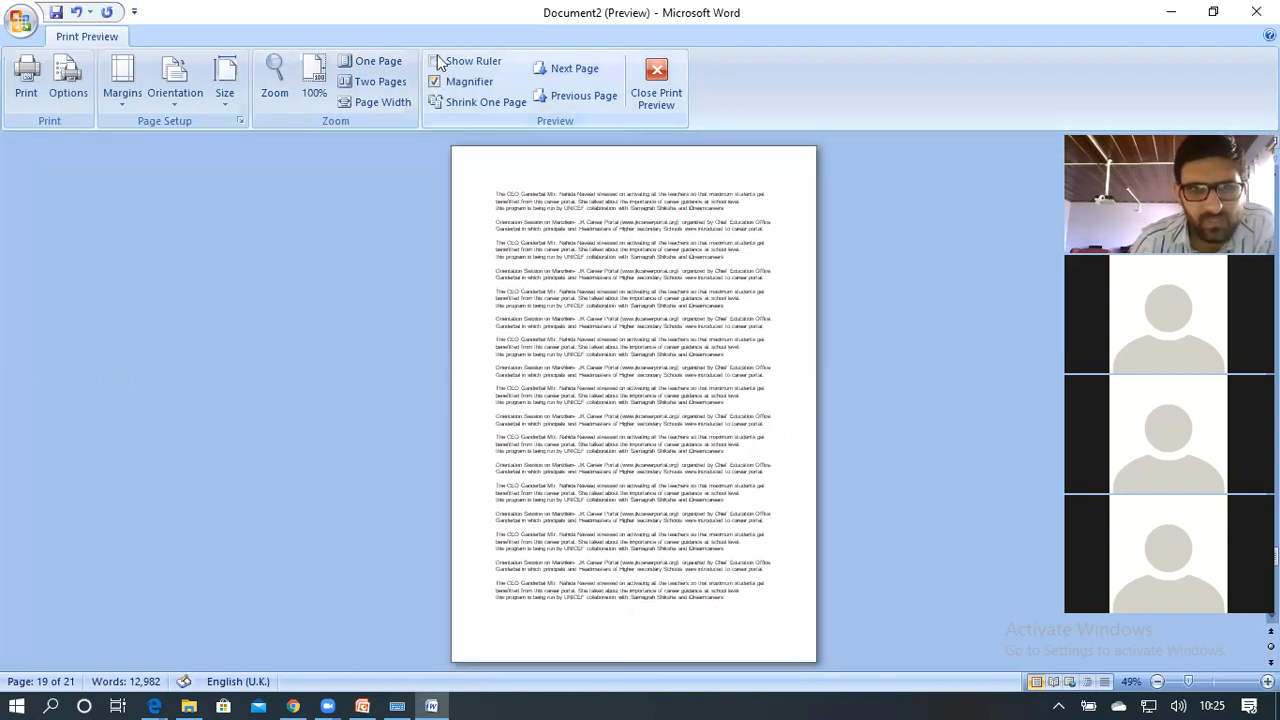
left_click(438, 62)
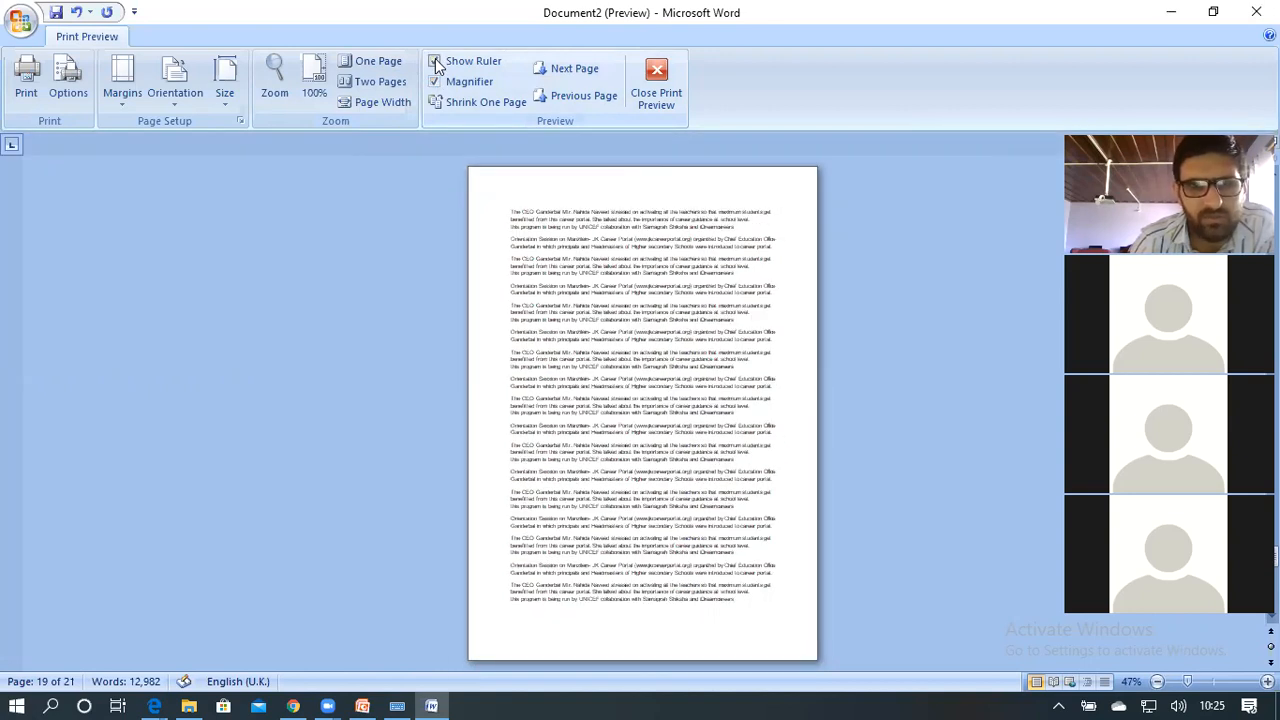
Close the print preview and show the print commands available for the document before returning to the text.
left_click(660, 77)
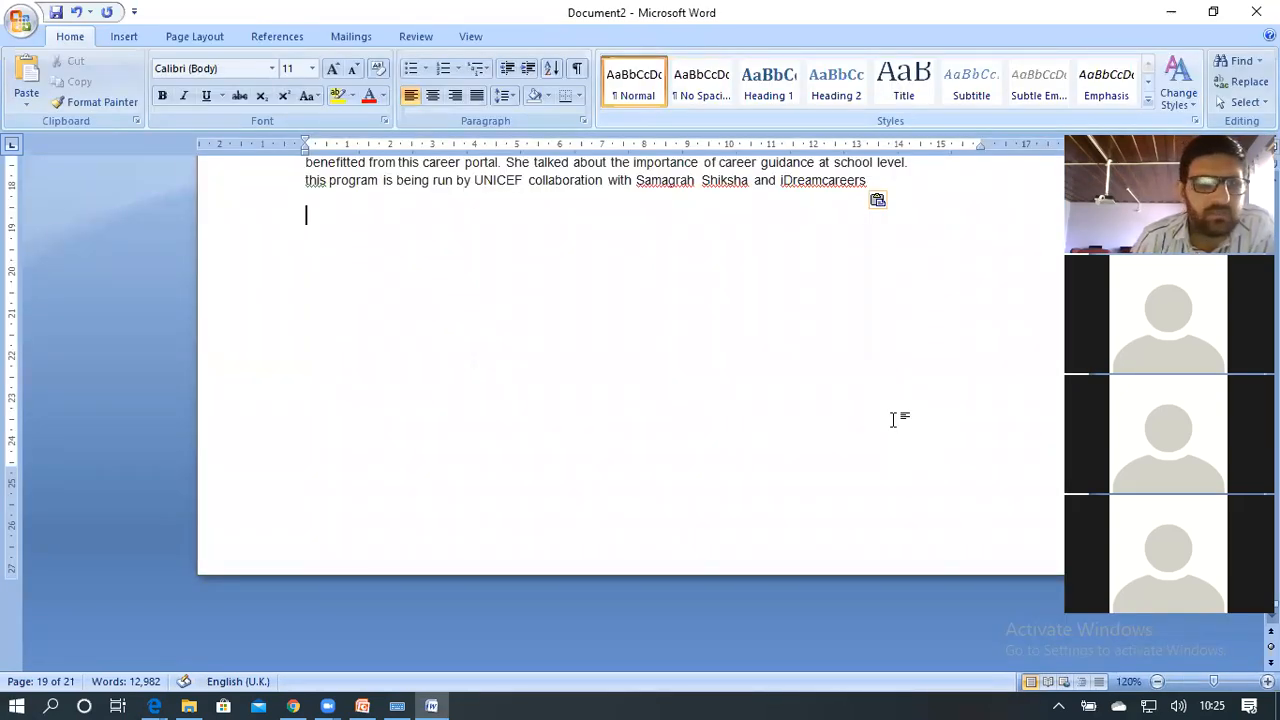
left_click(19, 19)
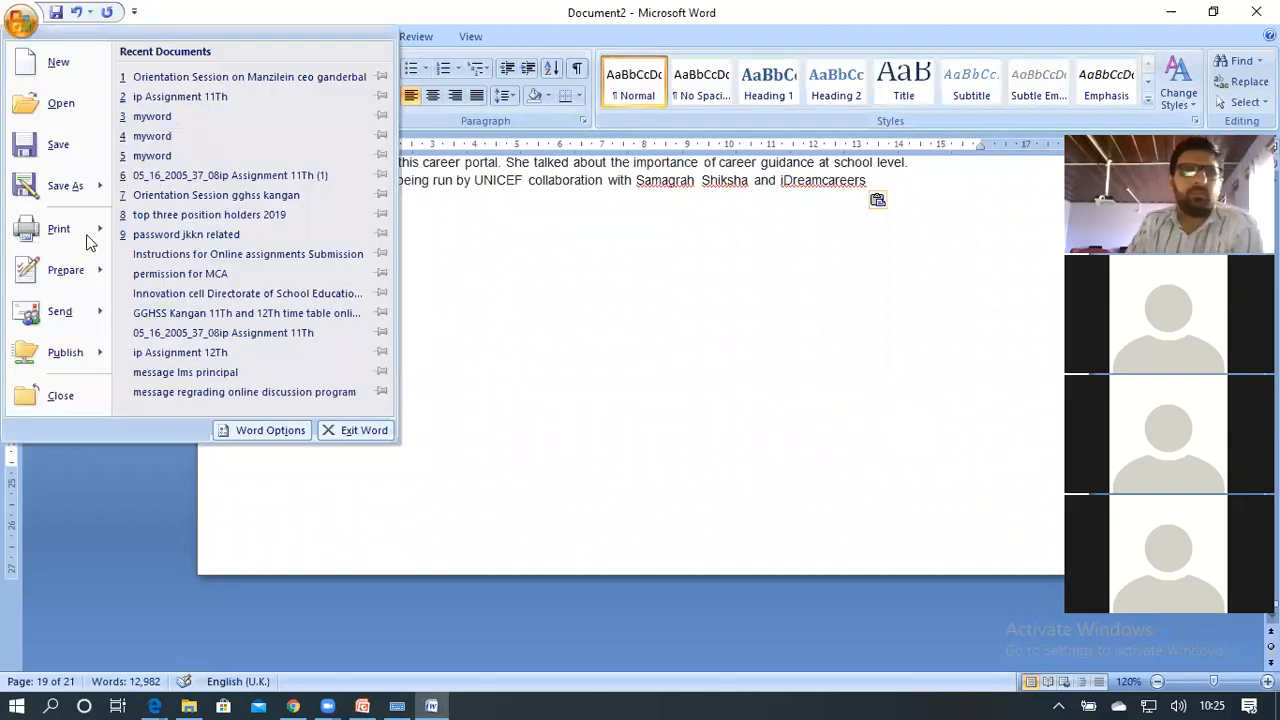
mouse_move(86, 232)
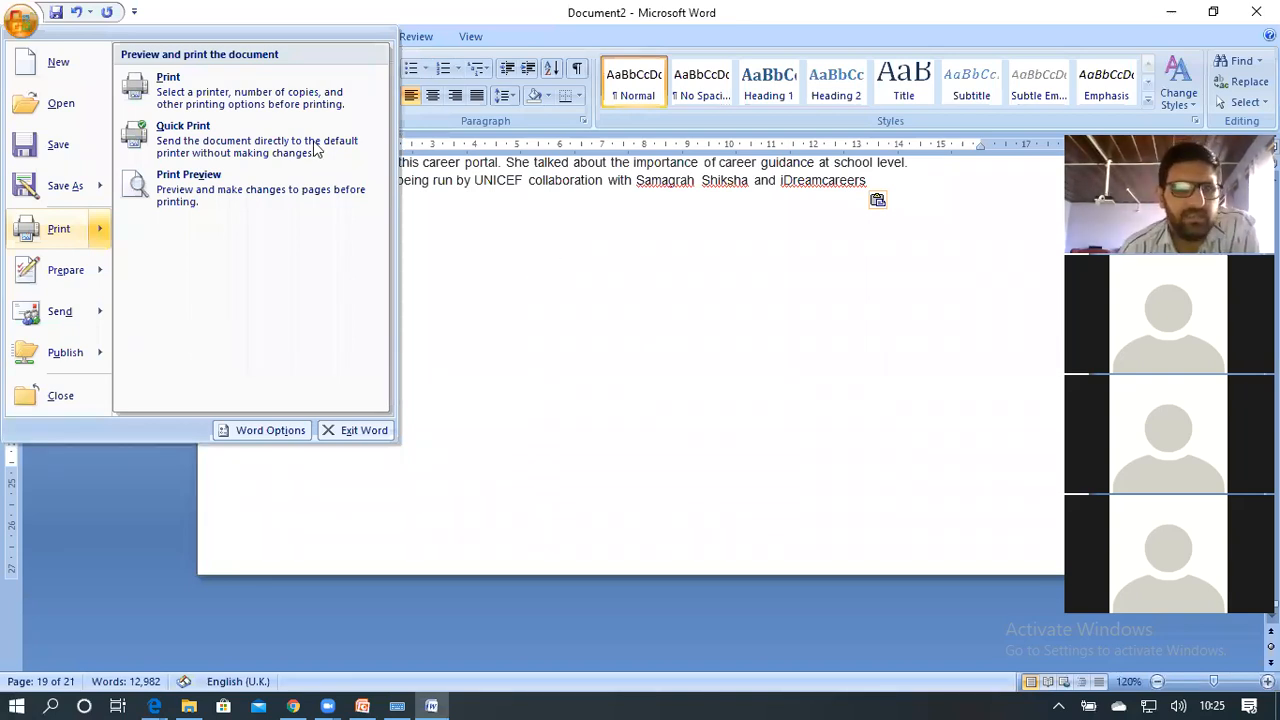
left_click(7, 94)
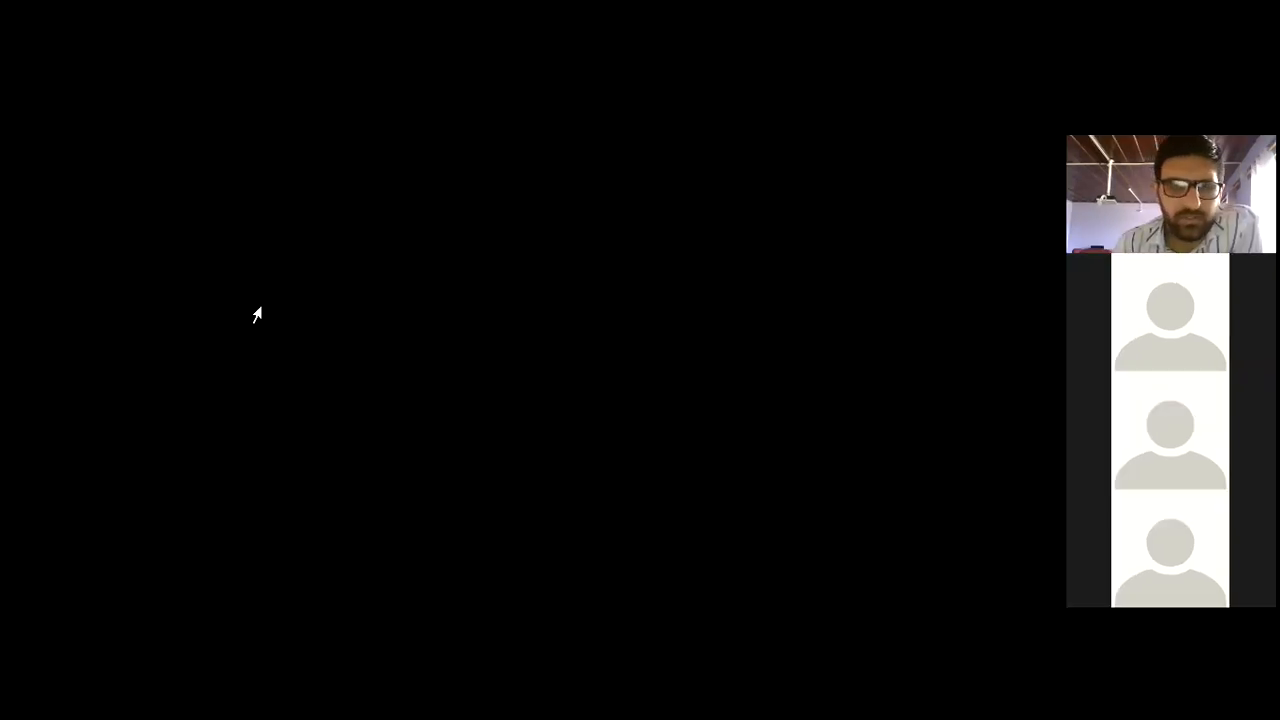
left_click(752, 271)
Format the last paragraph, beginning "The CEO Ganderbal", as bold, italic and red.
scroll(753, 271, "up", 3)
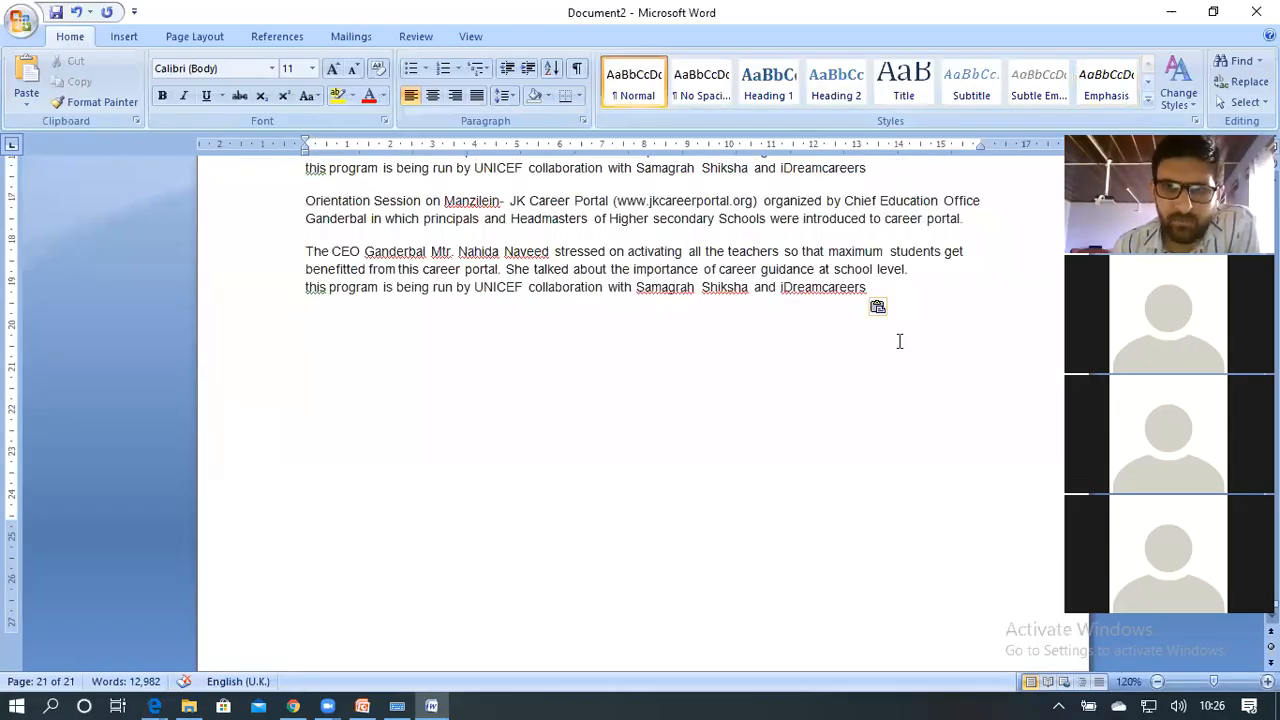
left_click_drag(545, 292, 270, 306)
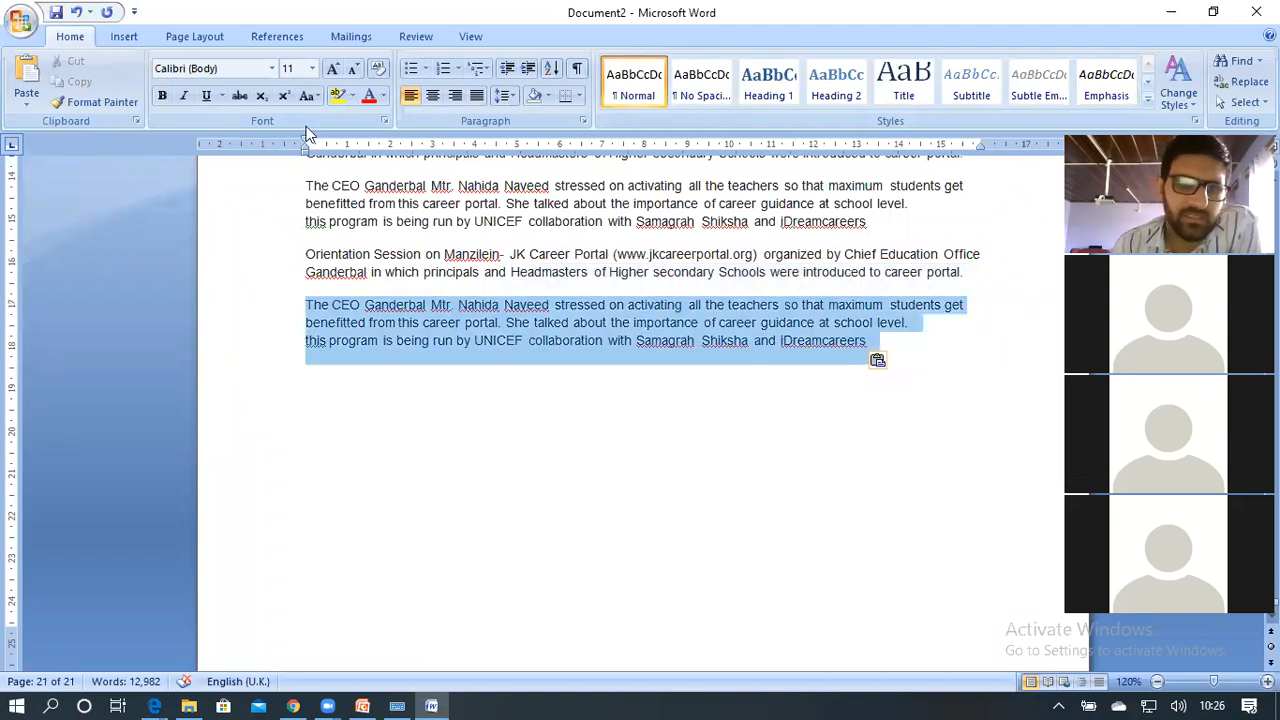
left_click(172, 96)
key("ctrl+i")
left_click(369, 96)
left_click(729, 427)
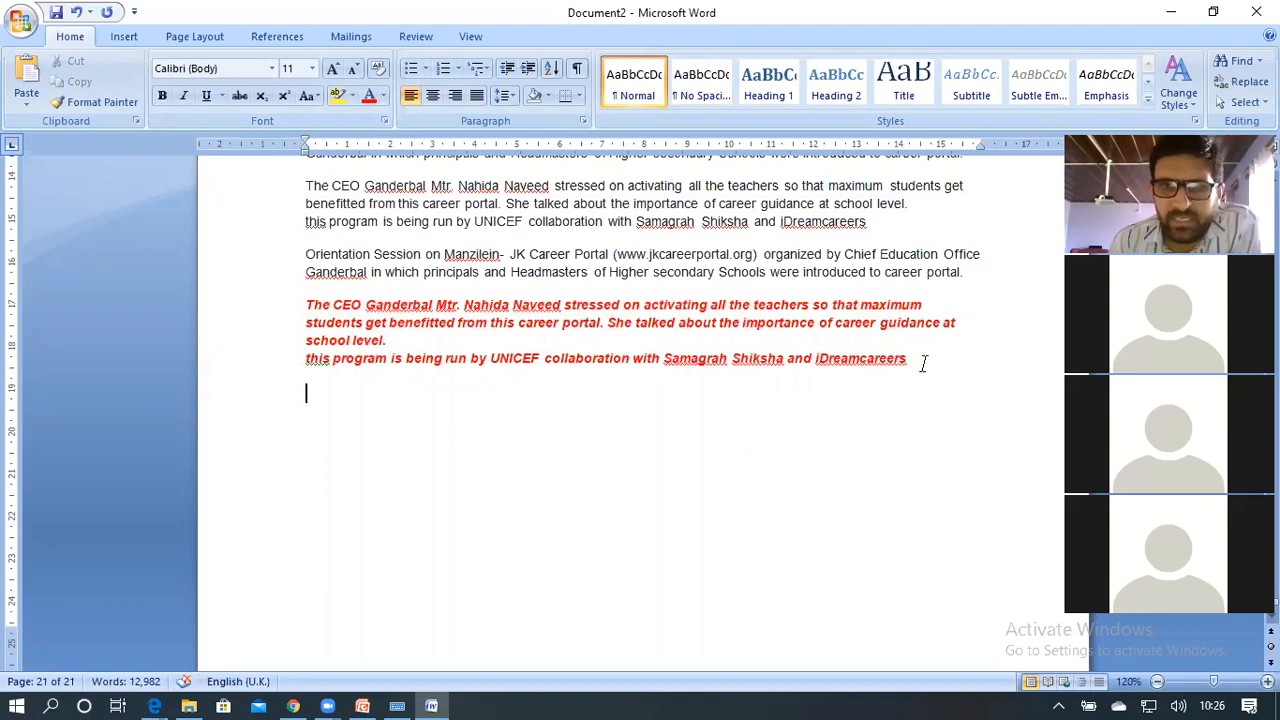
Select the whole red paragraph at the end of the document and copy it.
left_click(843, 330, "shift")
left_click(670, 302, "shift")
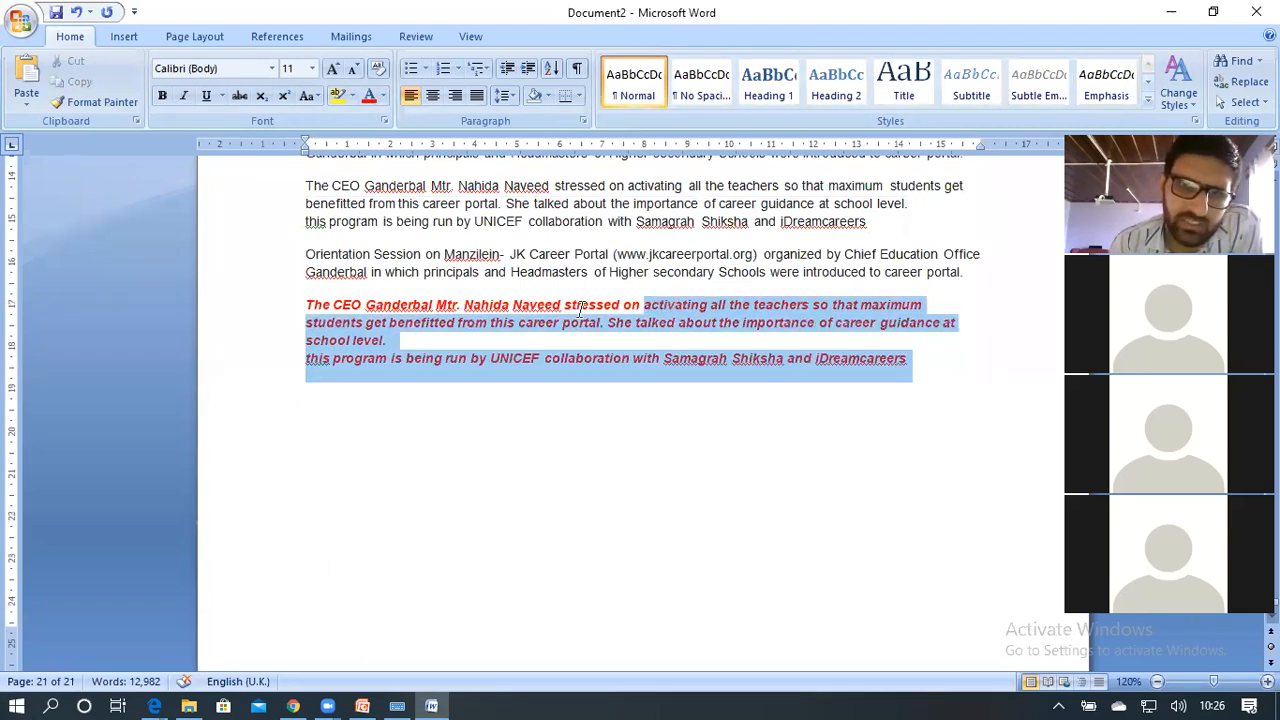
left_click(389, 322, "shift")
left_click(307, 305, "shift")
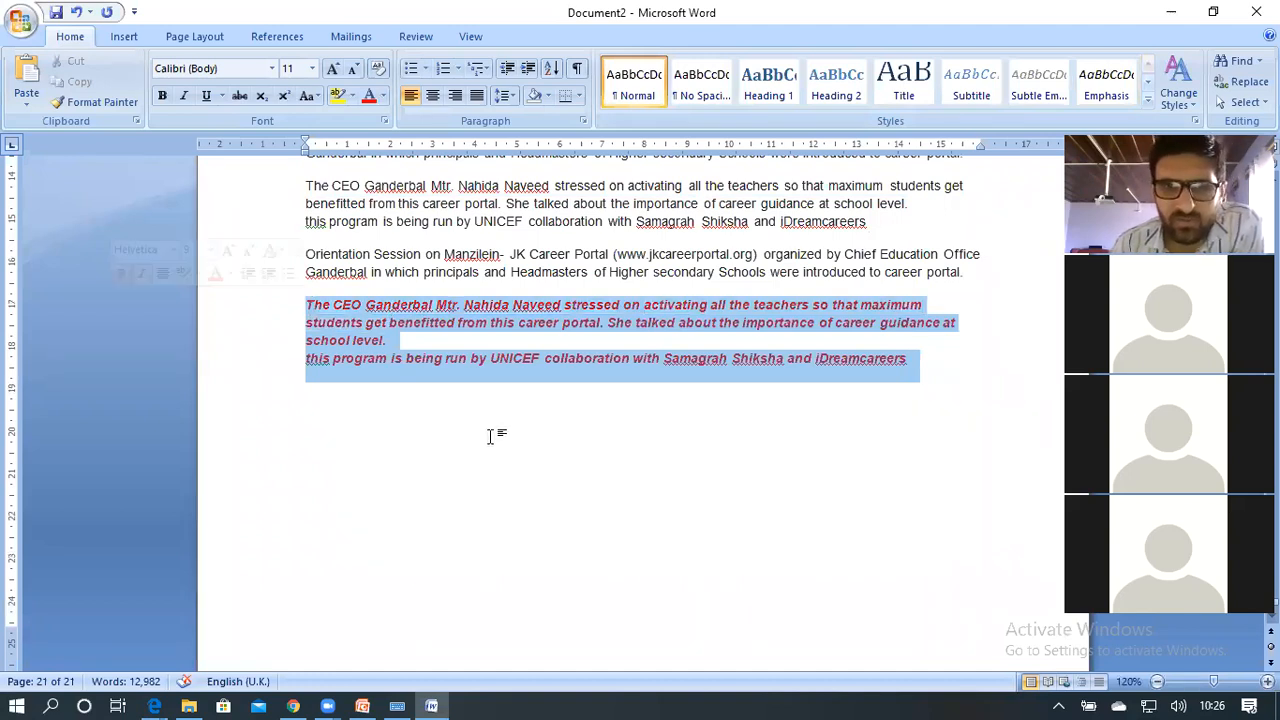
left_click(490, 436)
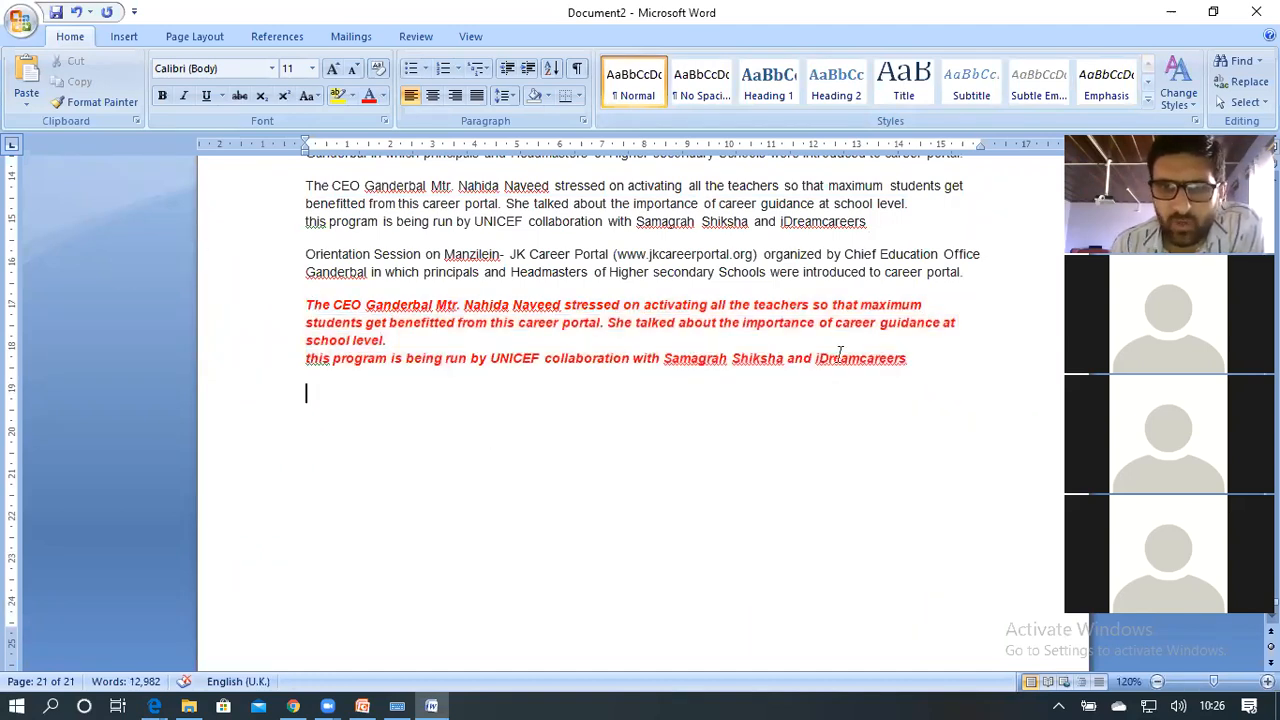
left_click(679, 322, "shift")
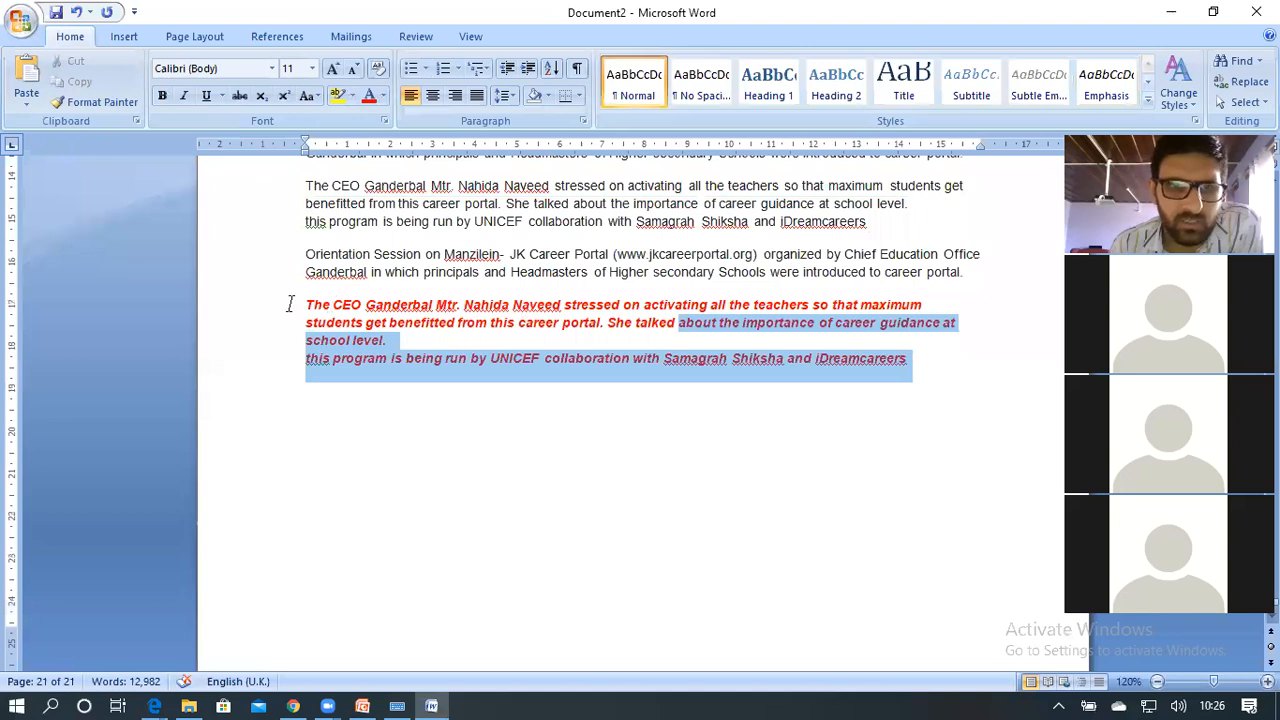
left_click(289, 304, "shift")
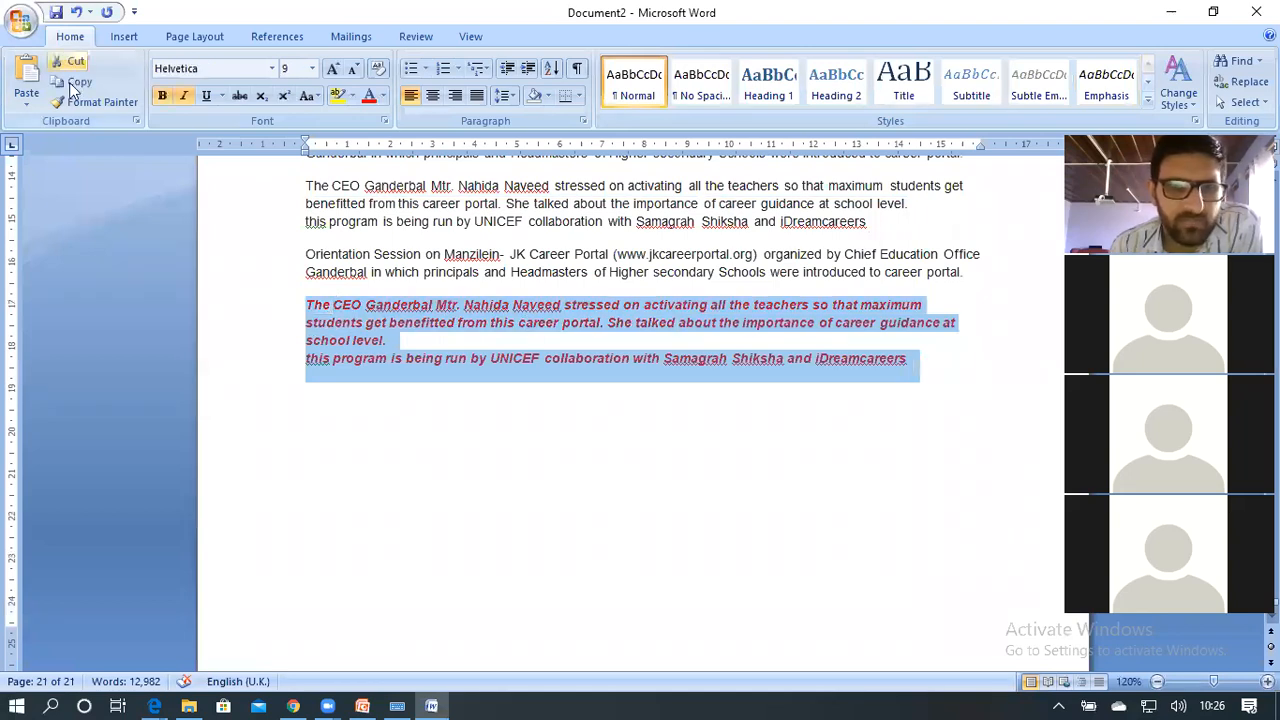
left_click(72, 83)
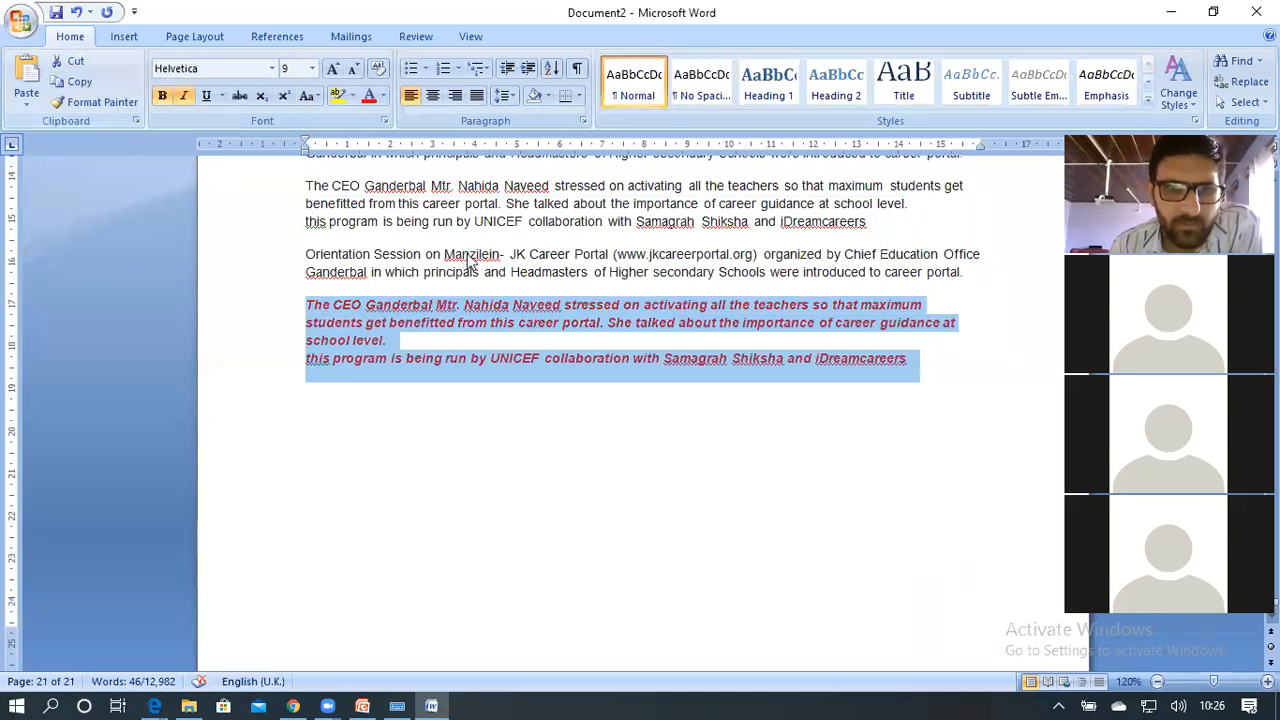
Add an empty line before an "Orientation Session" paragraph higher on the last page, paste the copied red paragraph there and compare it with the original.
scroll(429, 386, "down", 2)
scroll(449, 363, "up", 6)
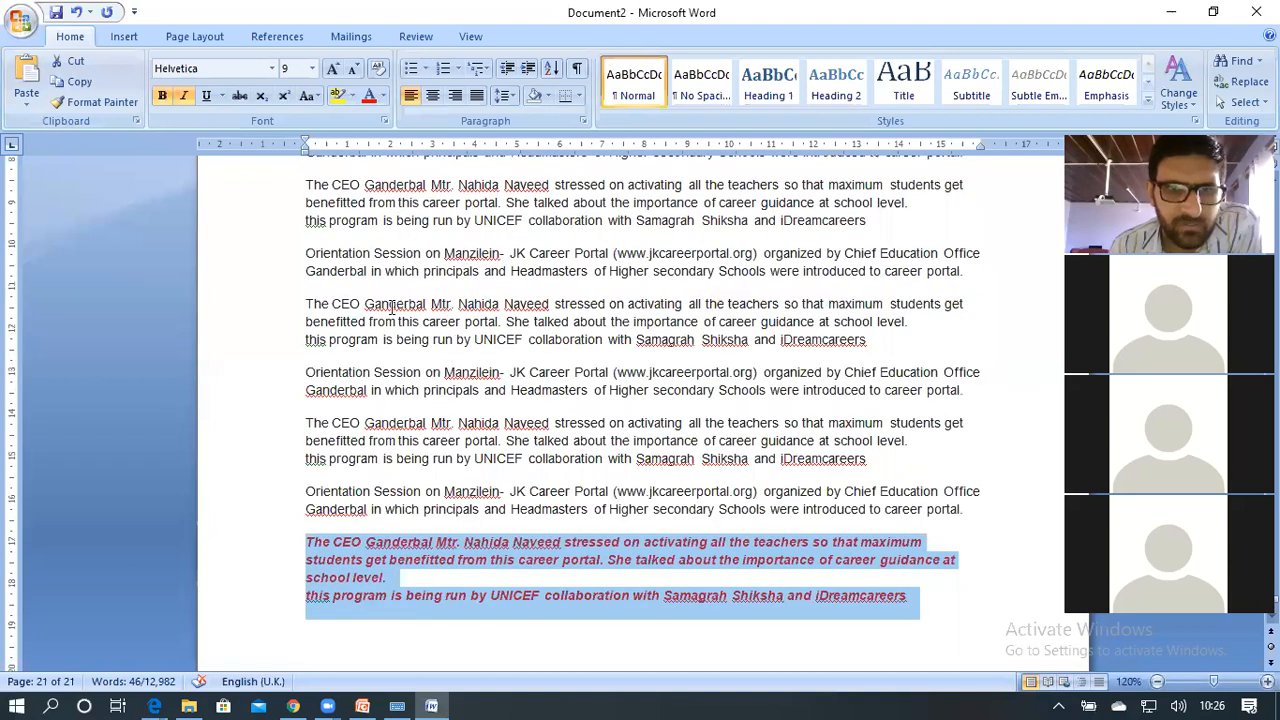
scroll(392, 309, "up", 3)
left_click(305, 297)
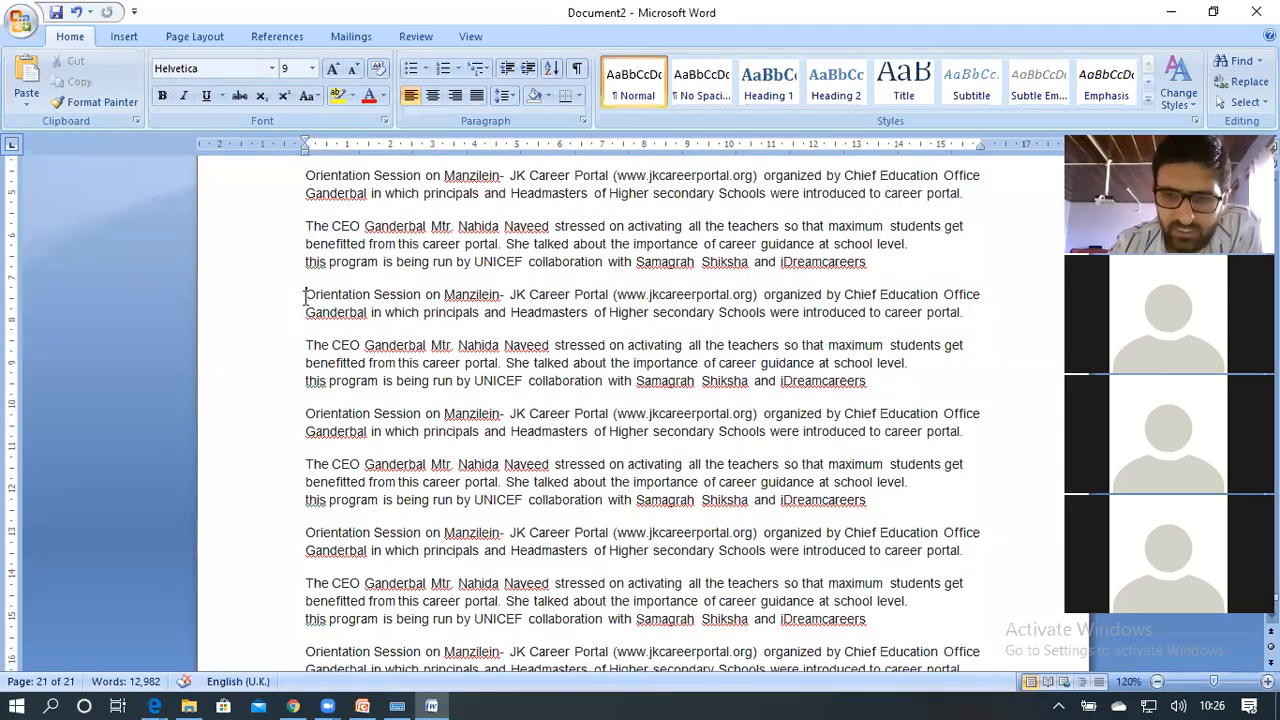
key("Return")
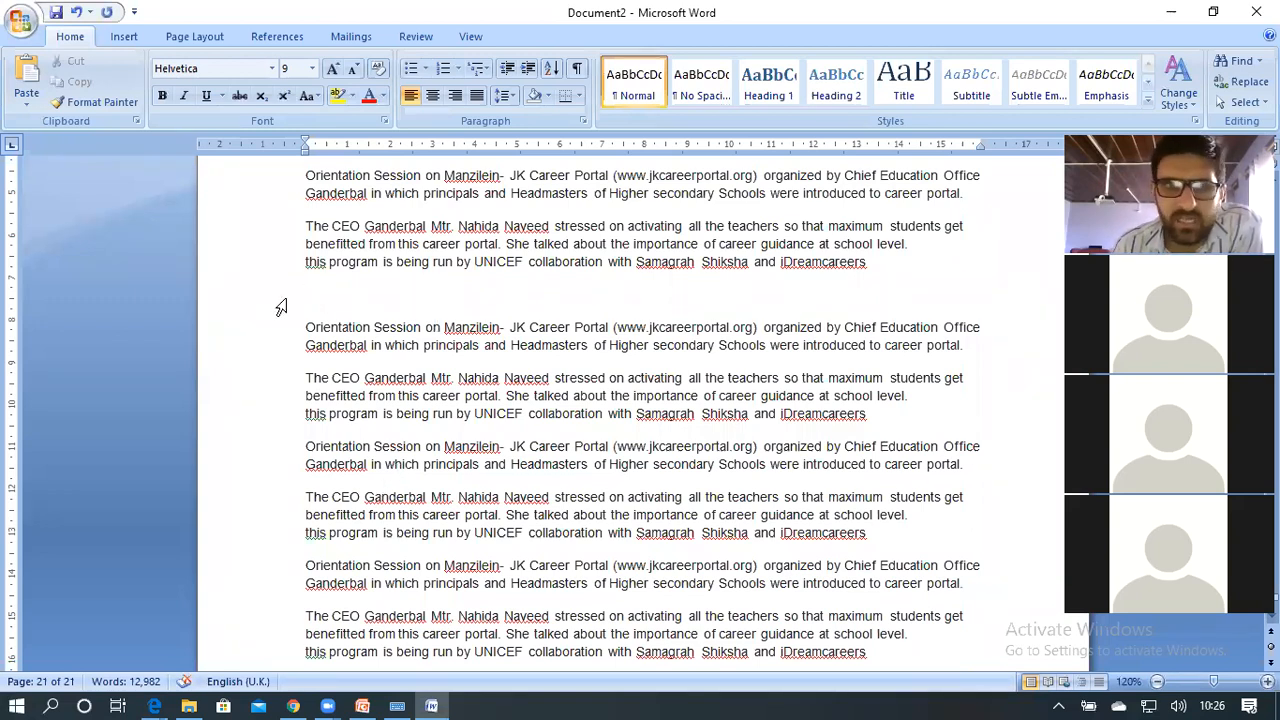
left_click(26, 101)
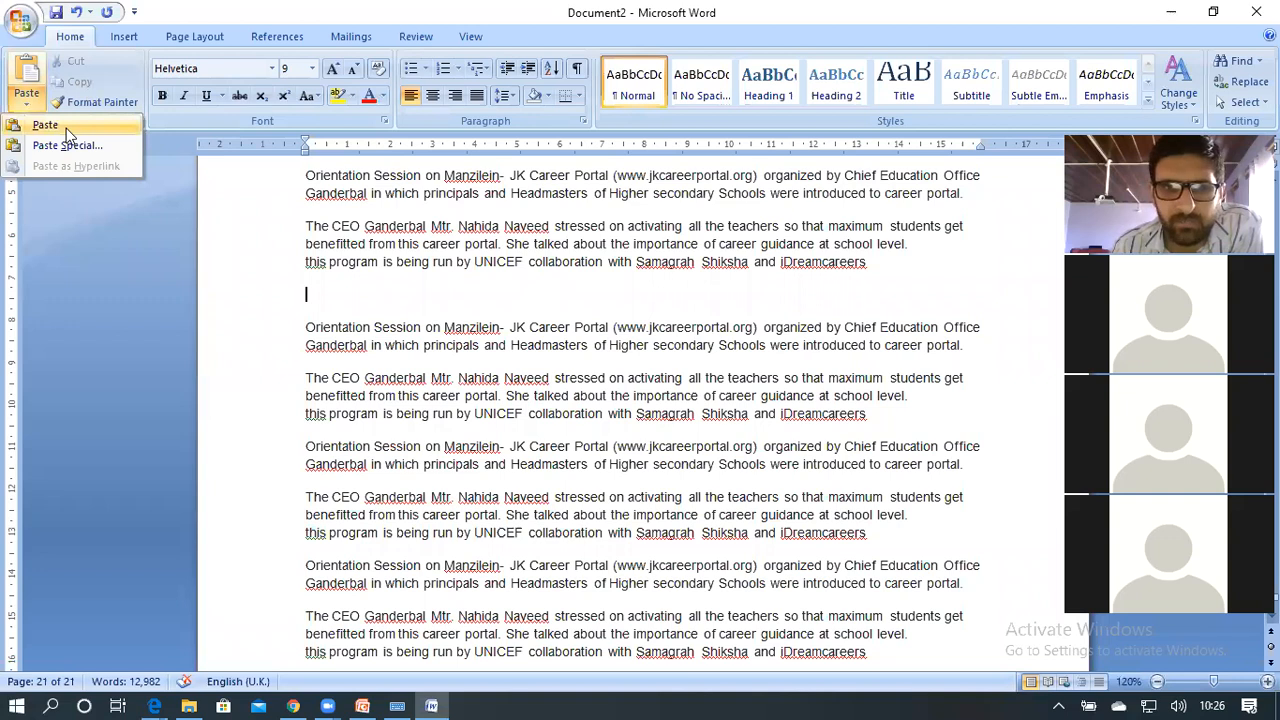
left_click(66, 130)
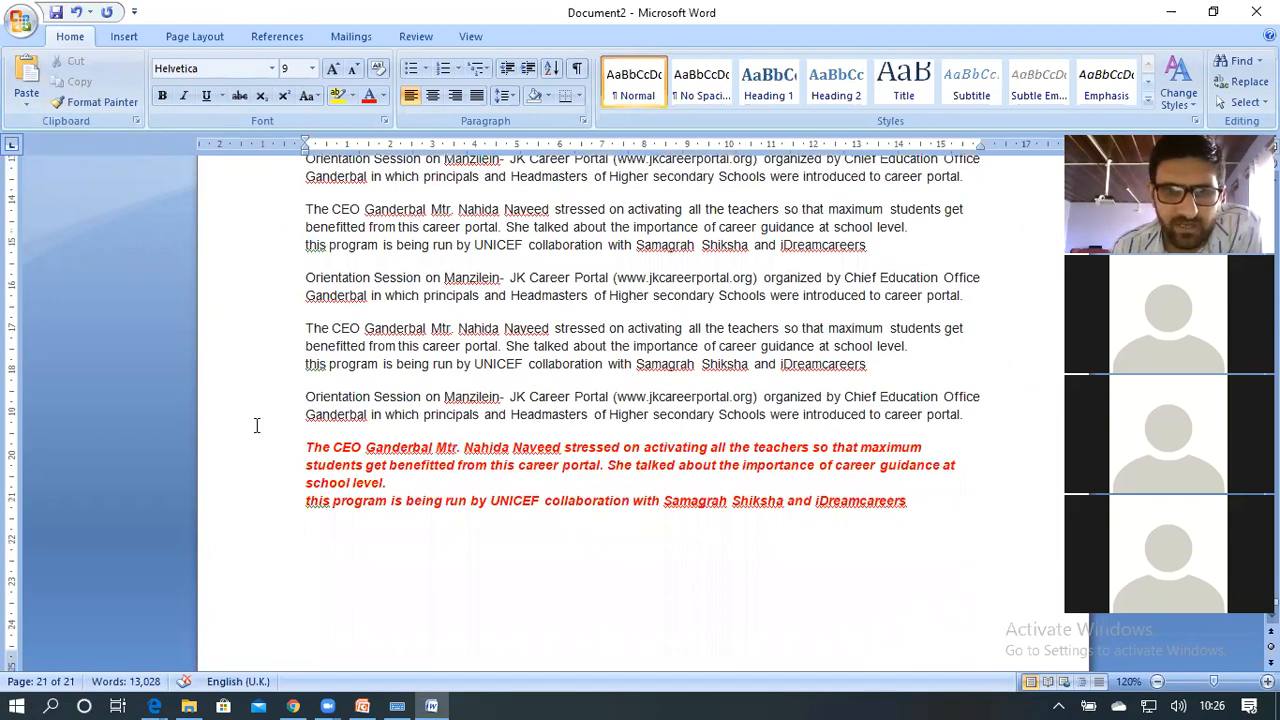
double_click(281, 447)
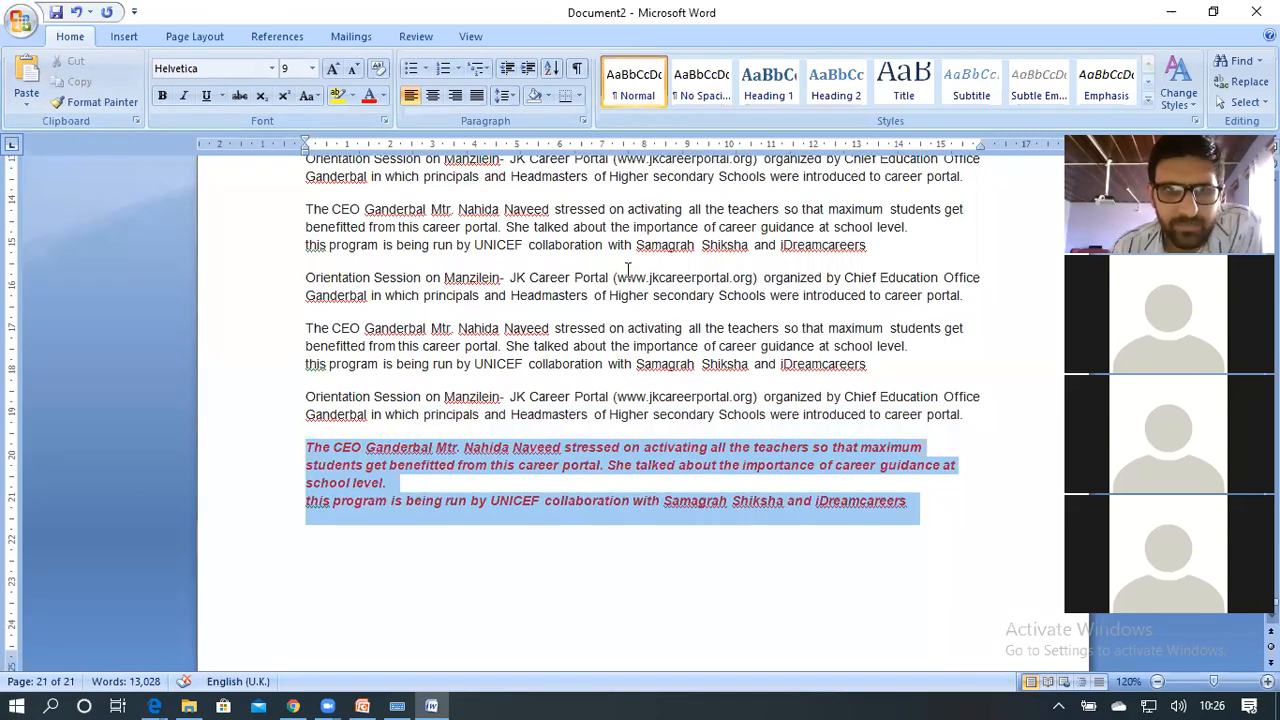
scroll(840, 270, "up", 3)
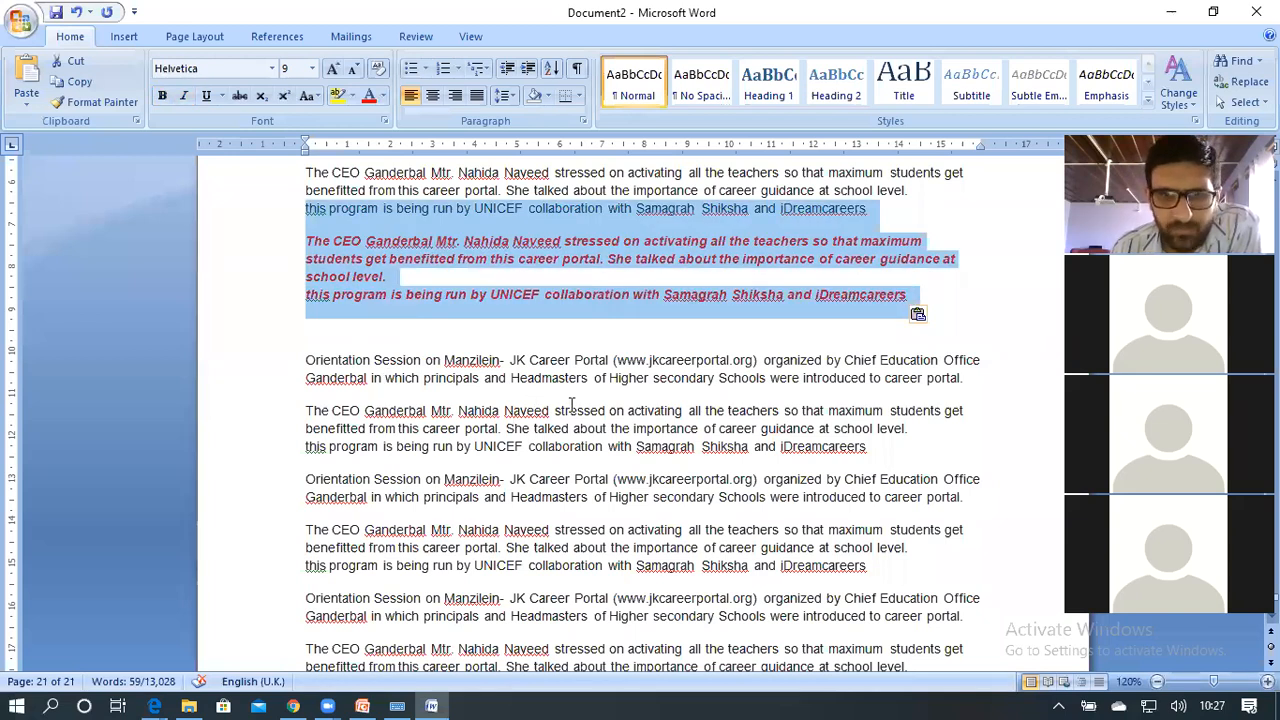
Cut the original red paragraph from the end of the document.
scroll(931, 510, "down", 6)
left_click(931, 508)
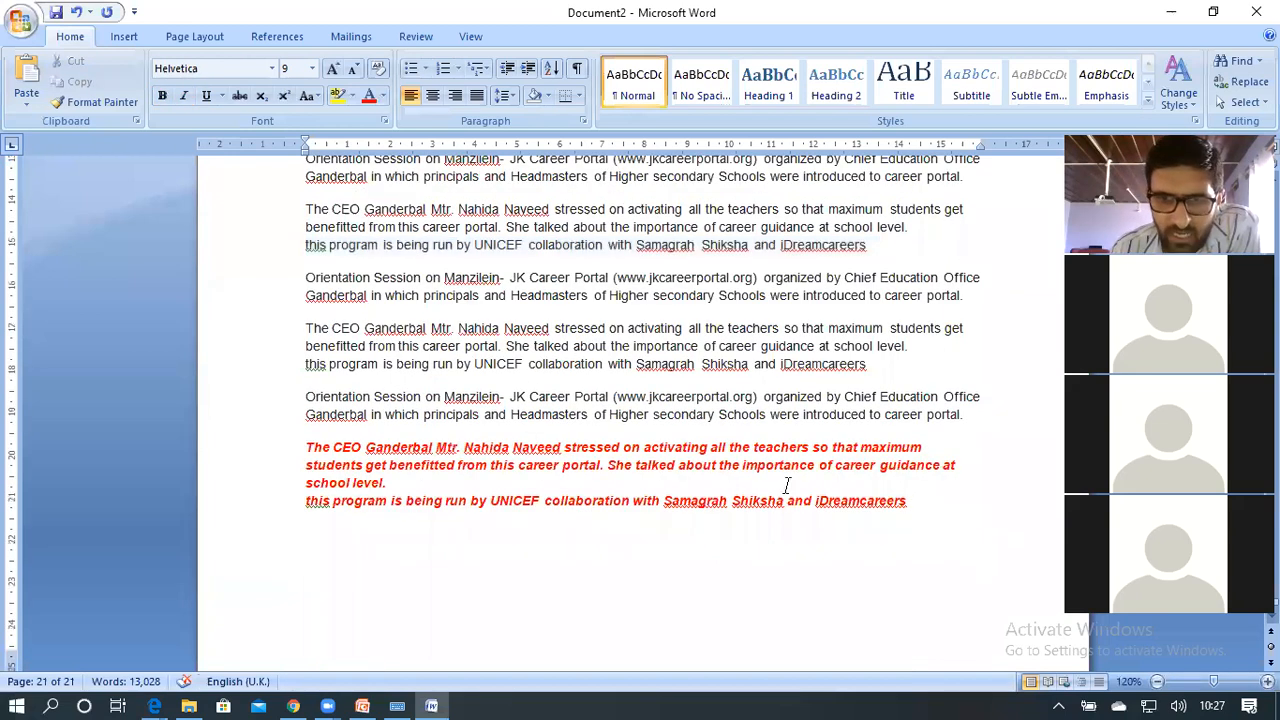
left_click_drag(787, 486, 641, 461)
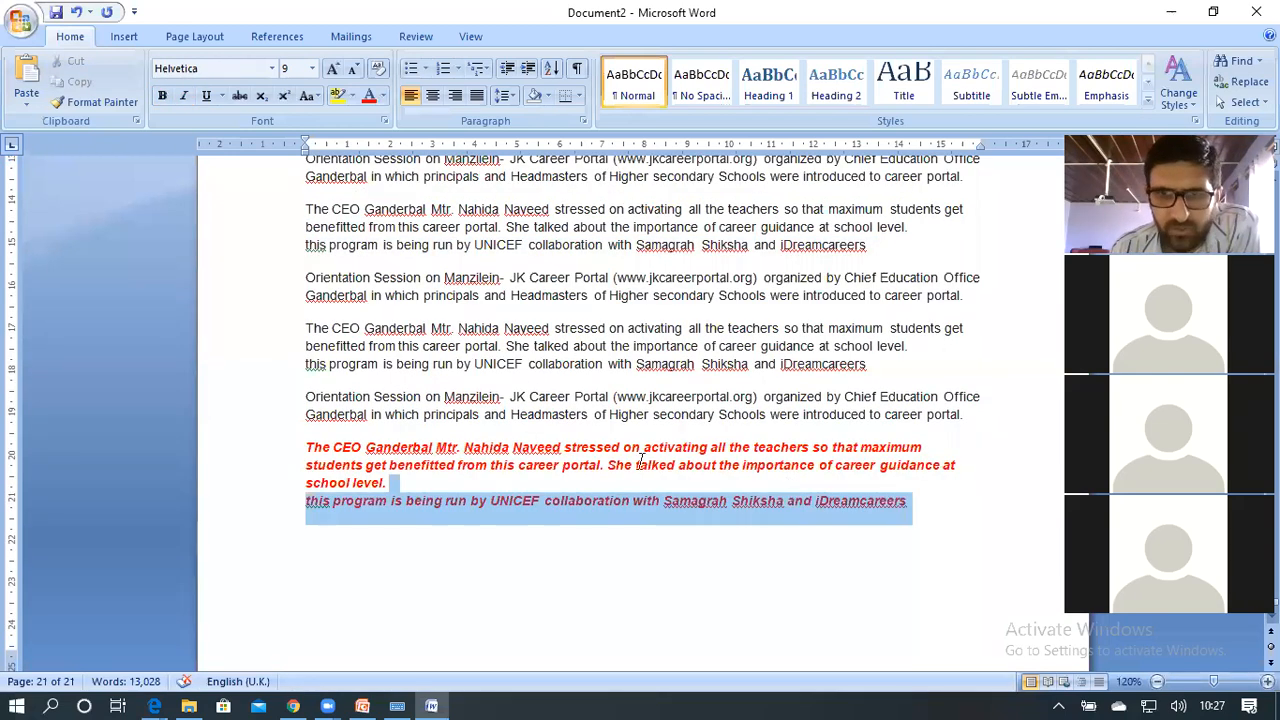
left_click(295, 447, "shift")
left_click(299, 447, "shift")
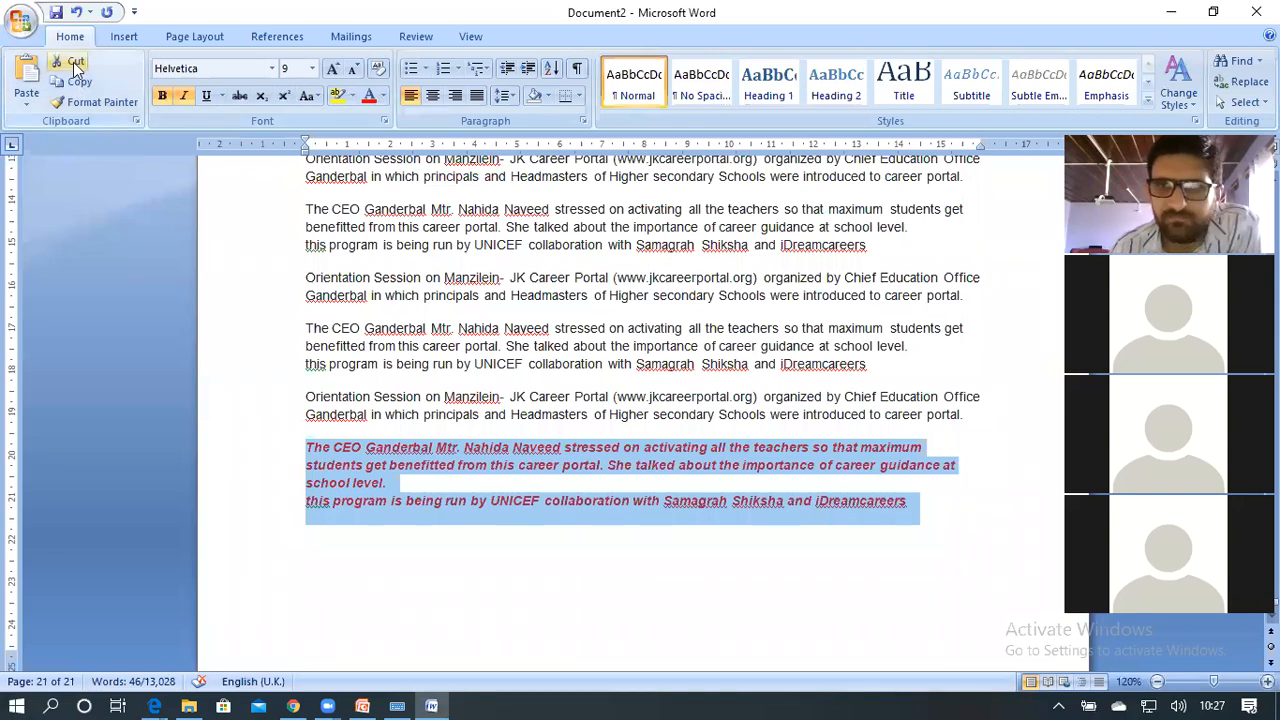
left_click(76, 68)
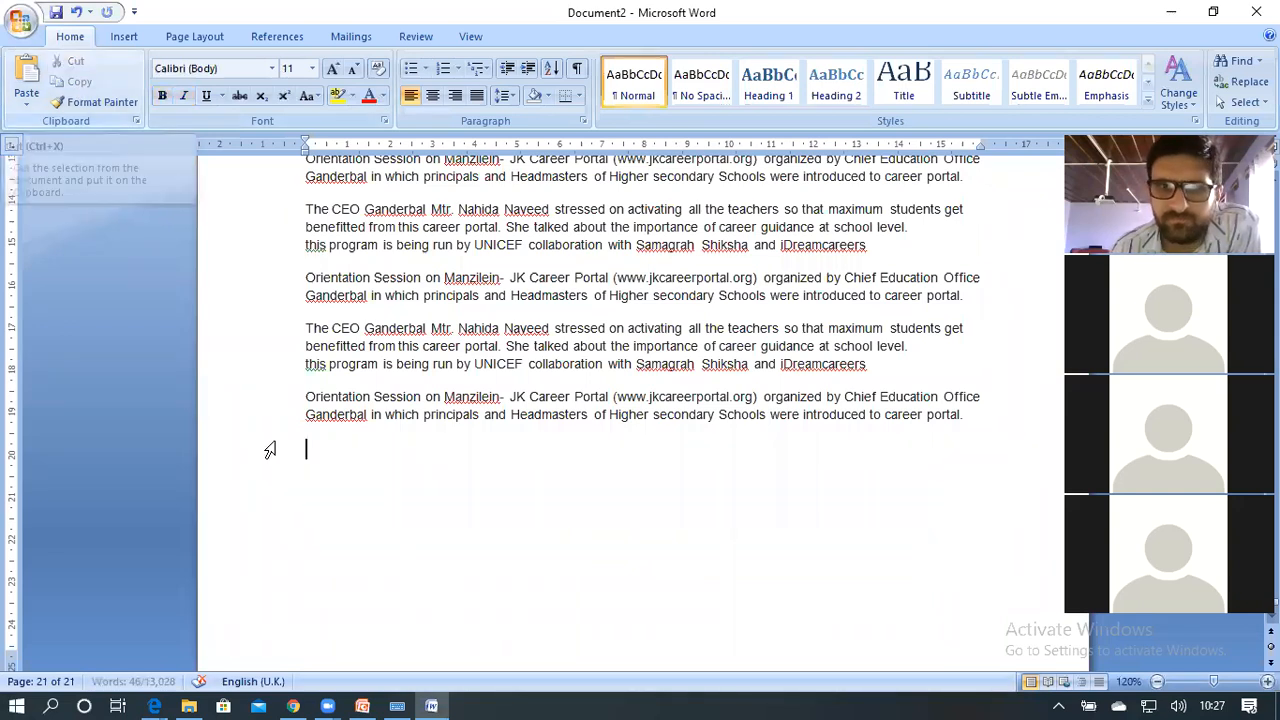
Paste the cut paragraph on a new line after the second-to-last "Orientation Session" paragraph.
left_click(991, 294)
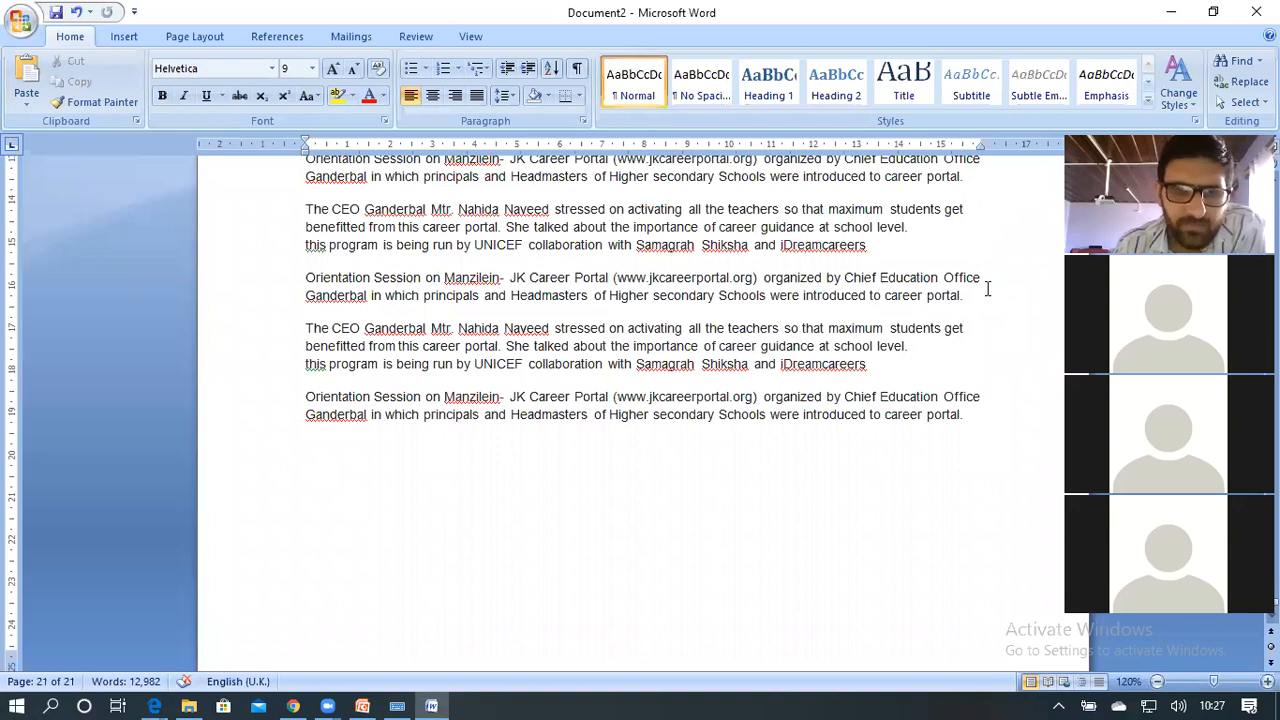
key("Return")
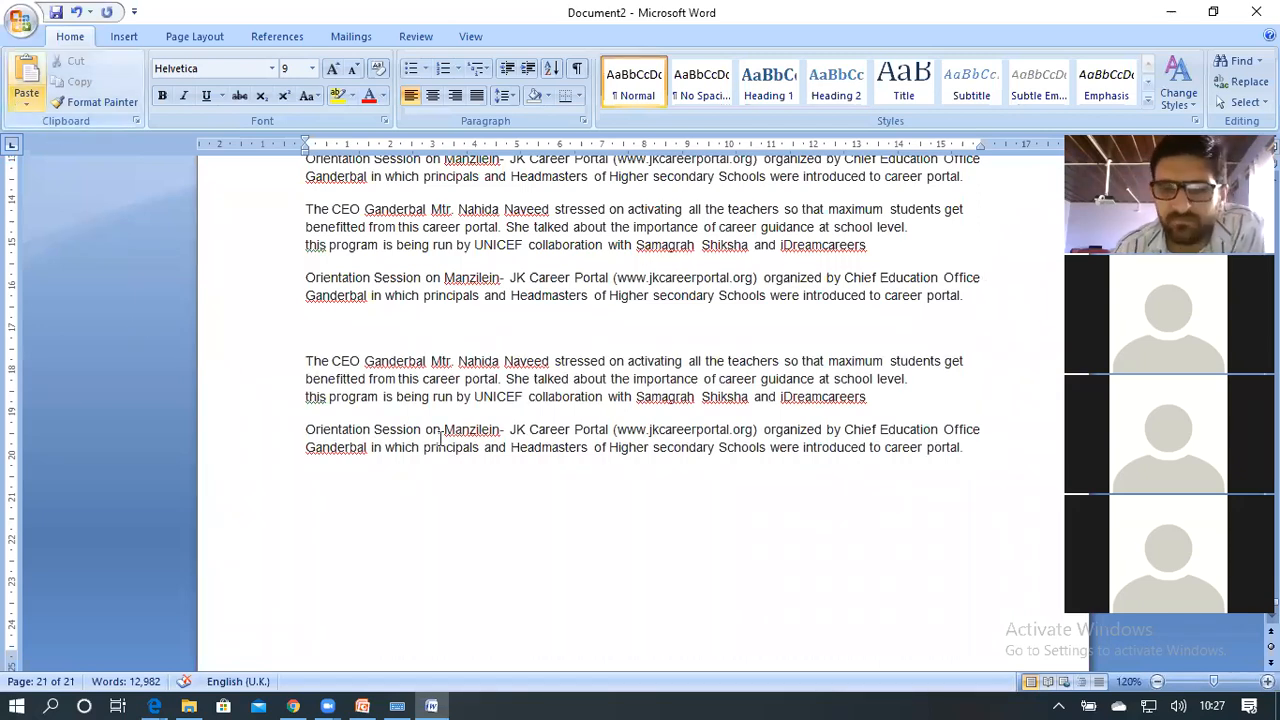
left_click(26, 98)
key("Return")
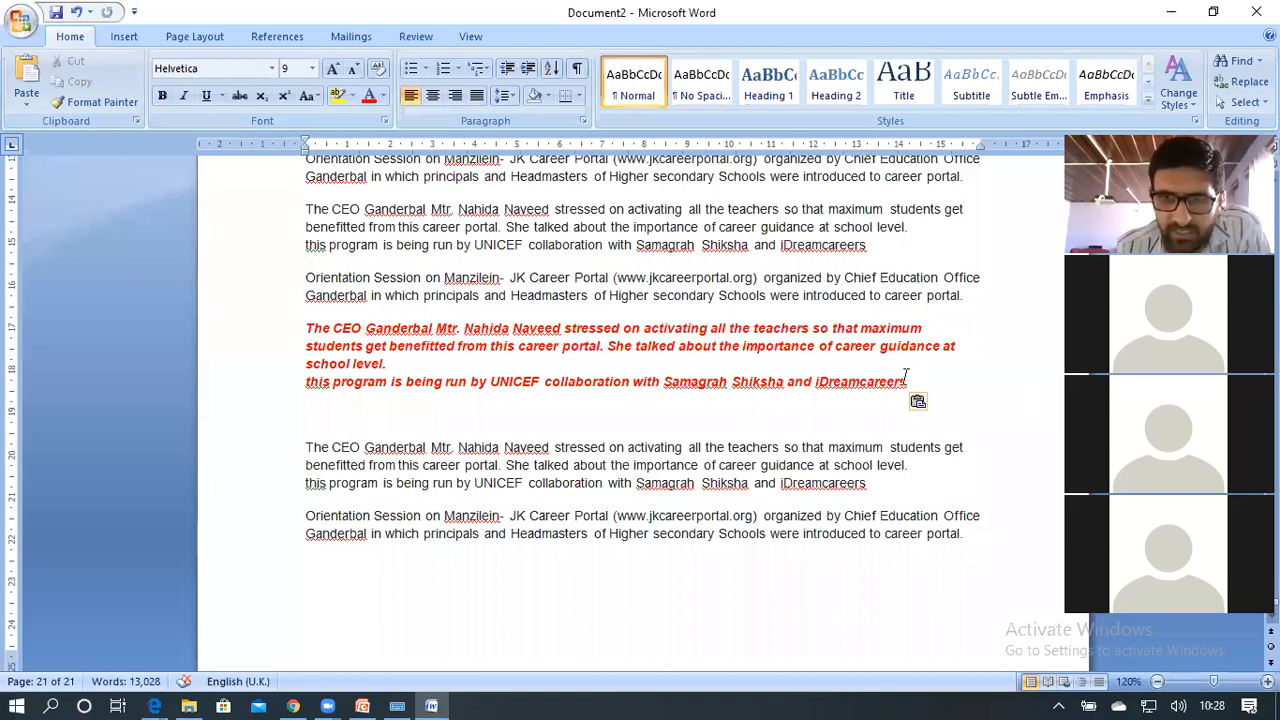
Move the lower red paragraph to the empty line at the document's end by cutting and pasting it.
left_click(469, 298, "shift")
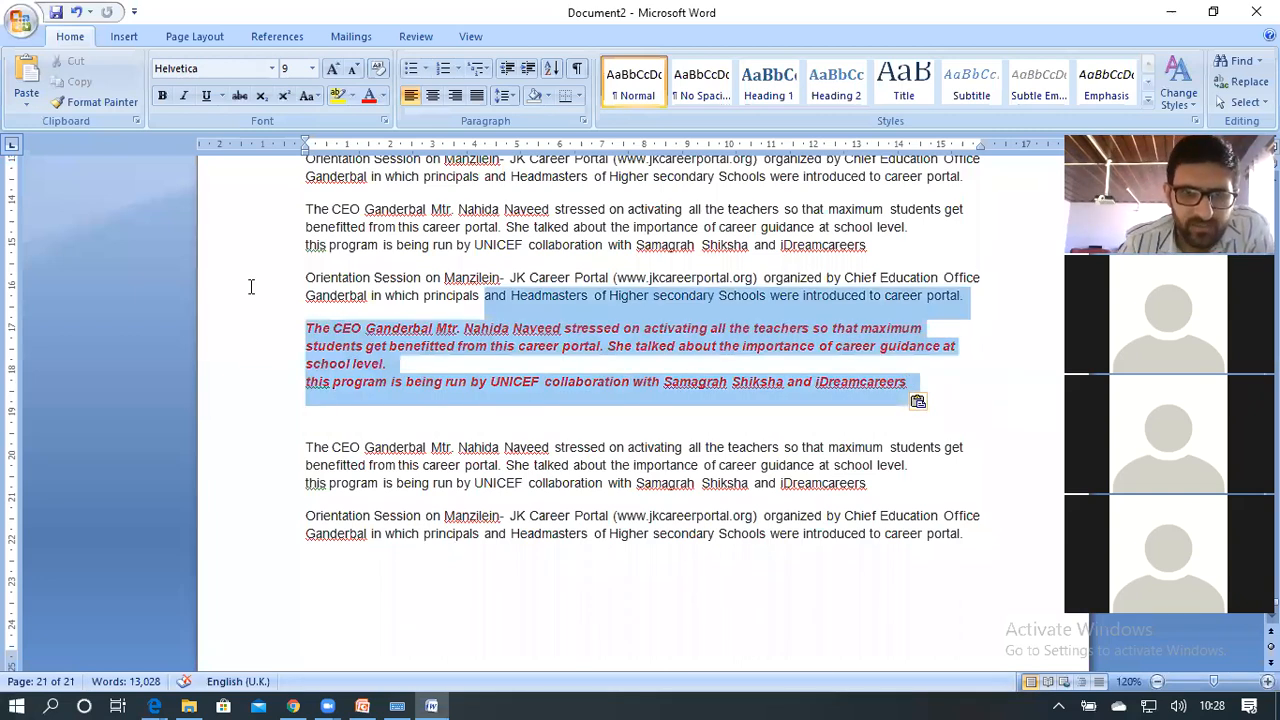
left_click(279, 330, "shift")
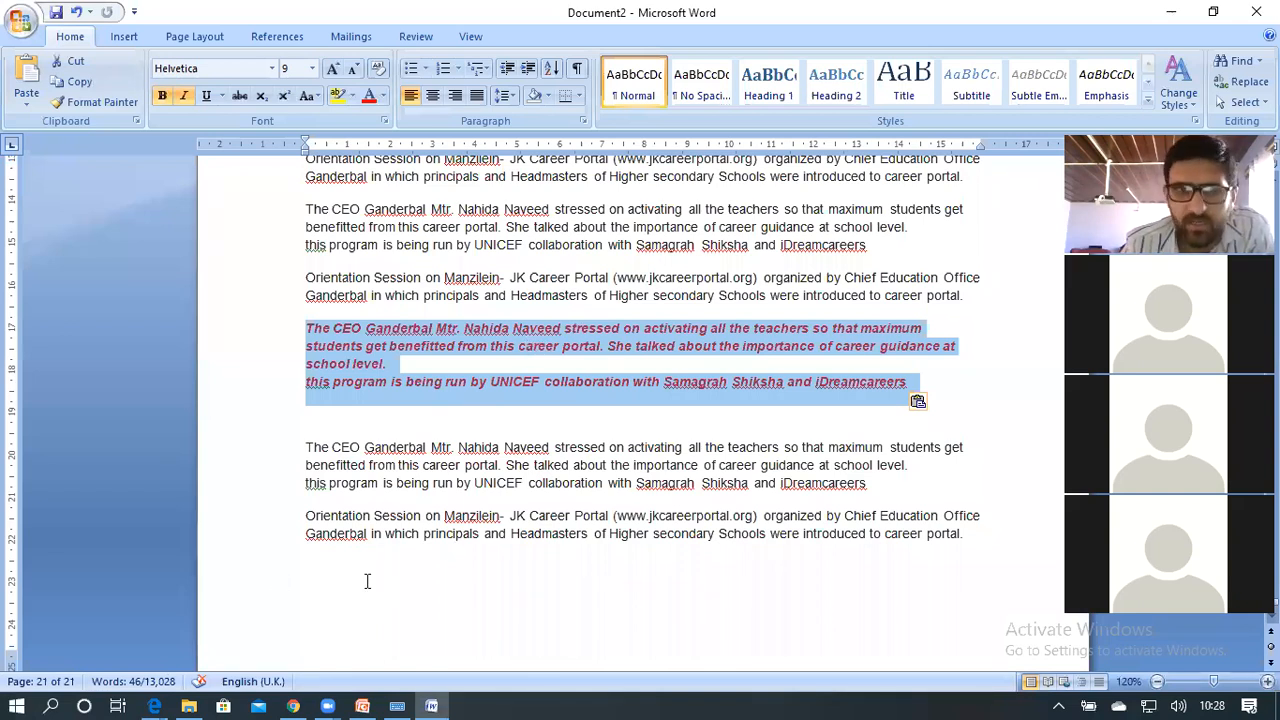
left_click(75, 60)
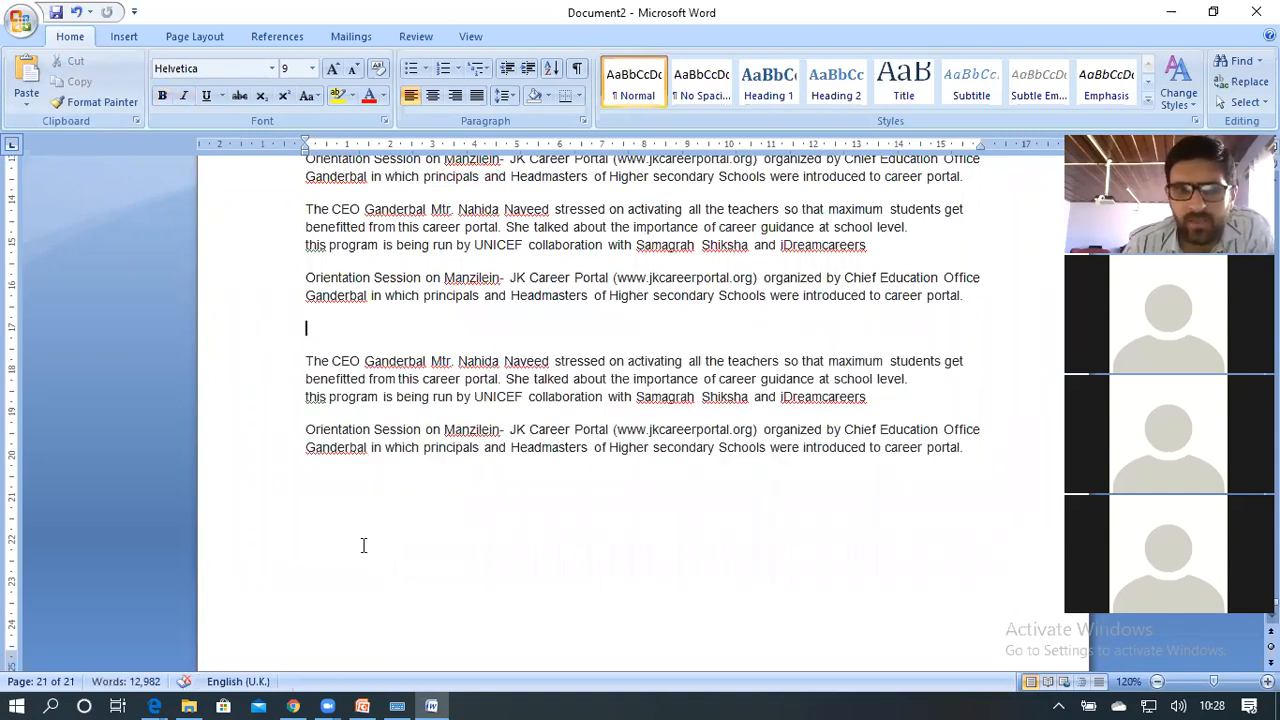
left_click(334, 508)
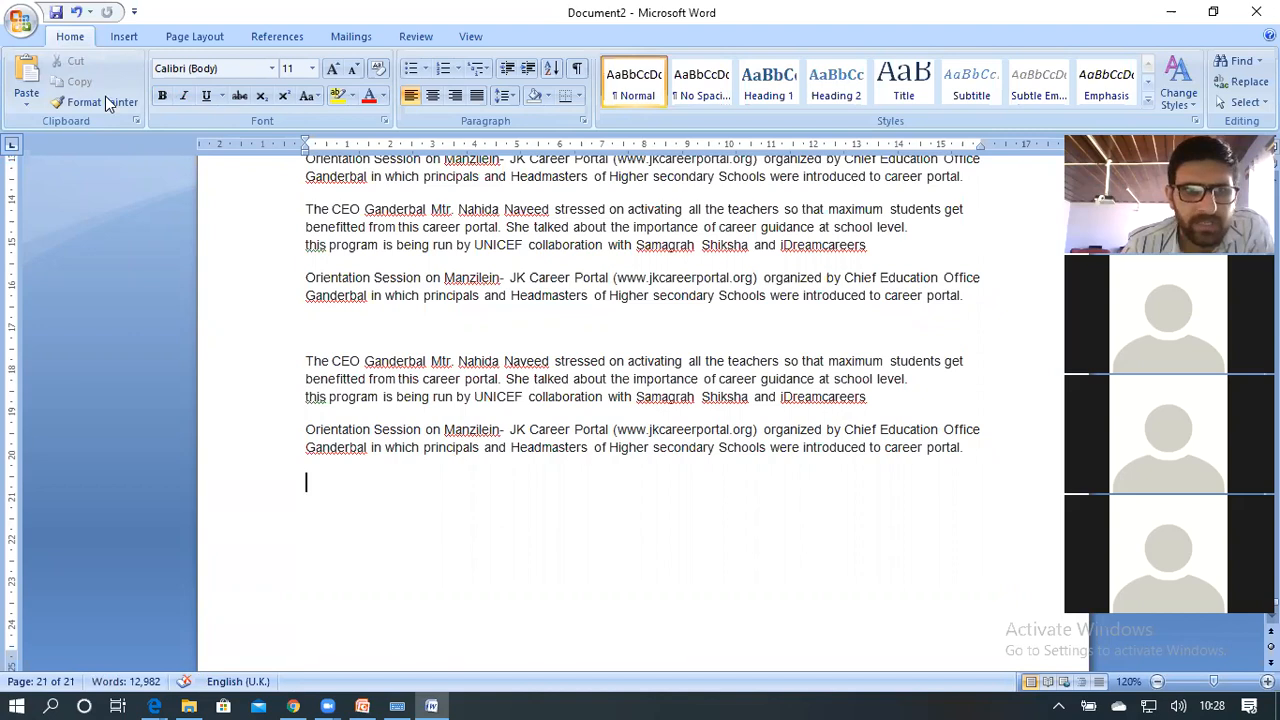
left_click(27, 80)
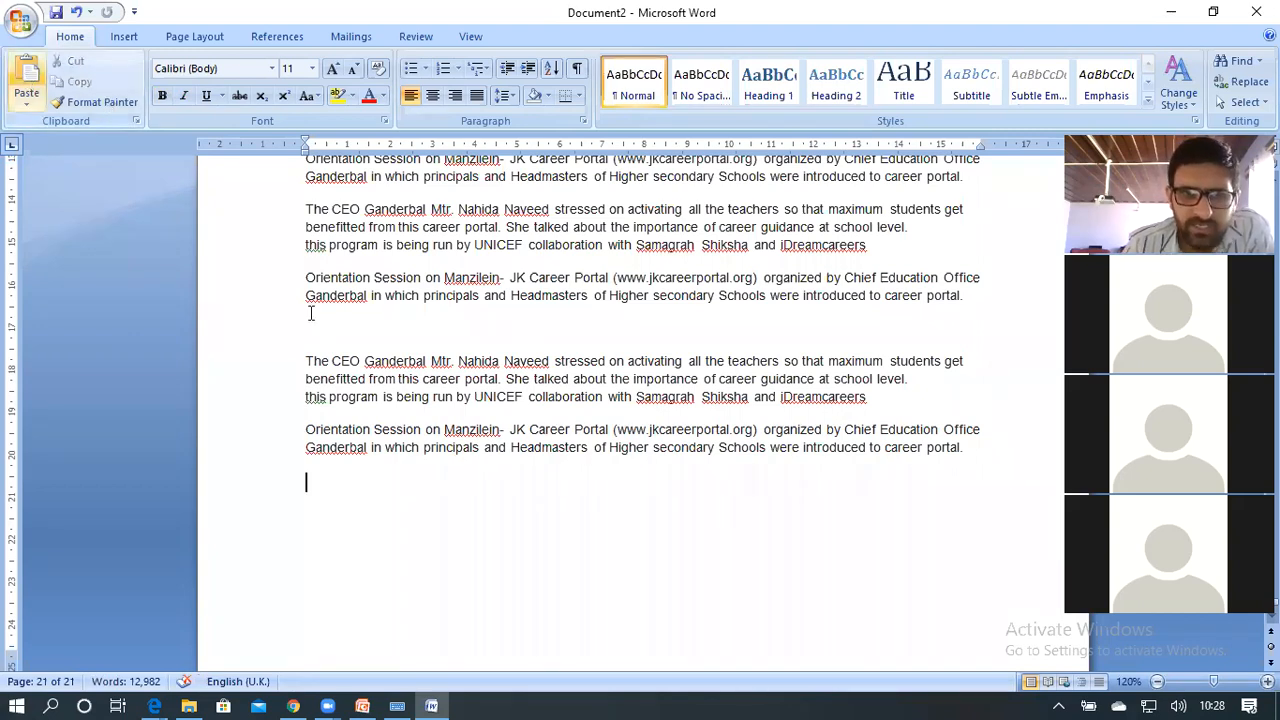
left_click(330, 516)
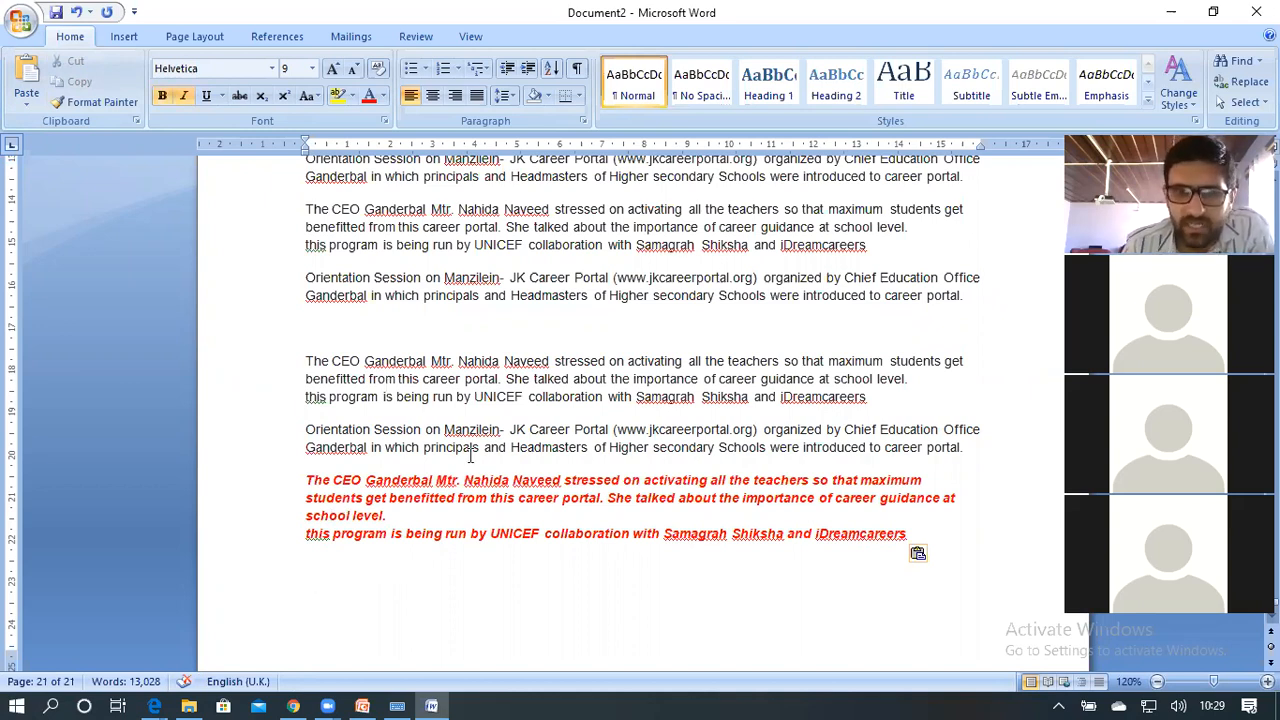
Copy the red paragraph at the document's end and paste it on the empty line after the second-to-last "Orientation Session" paragraph.
scroll(787, 640, "down", 1)
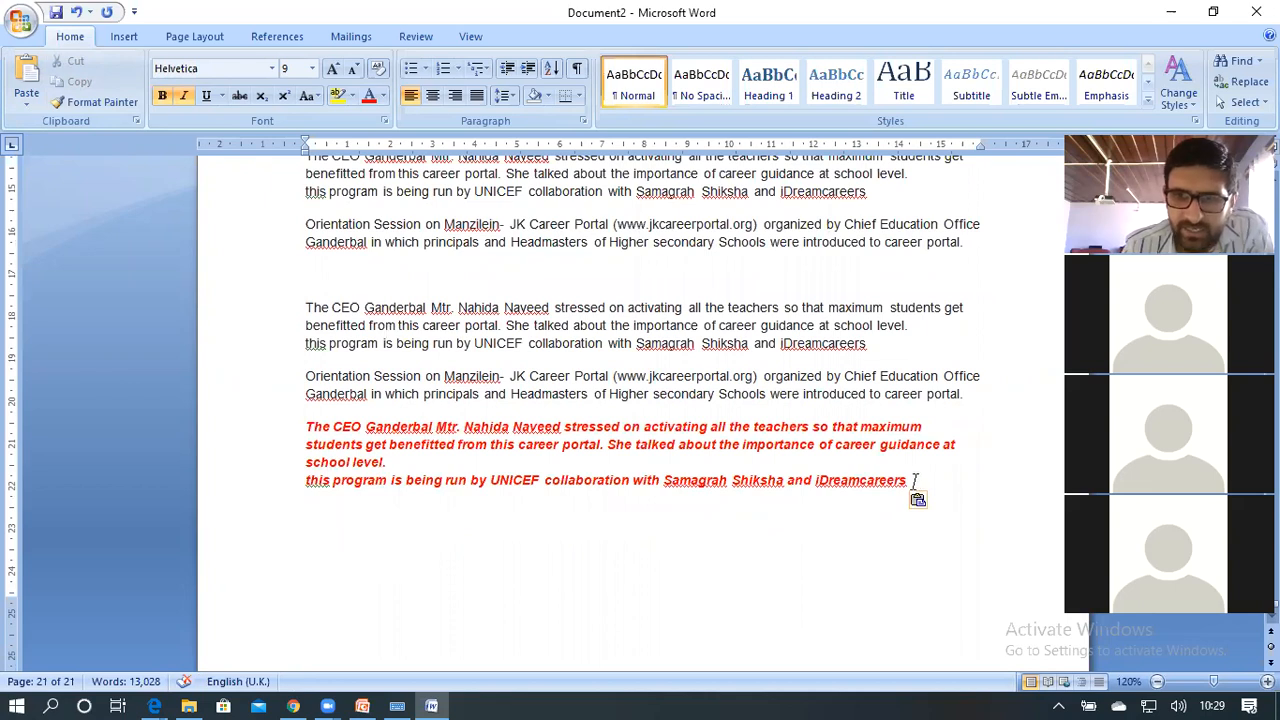
left_click_drag(911, 482, 306, 420)
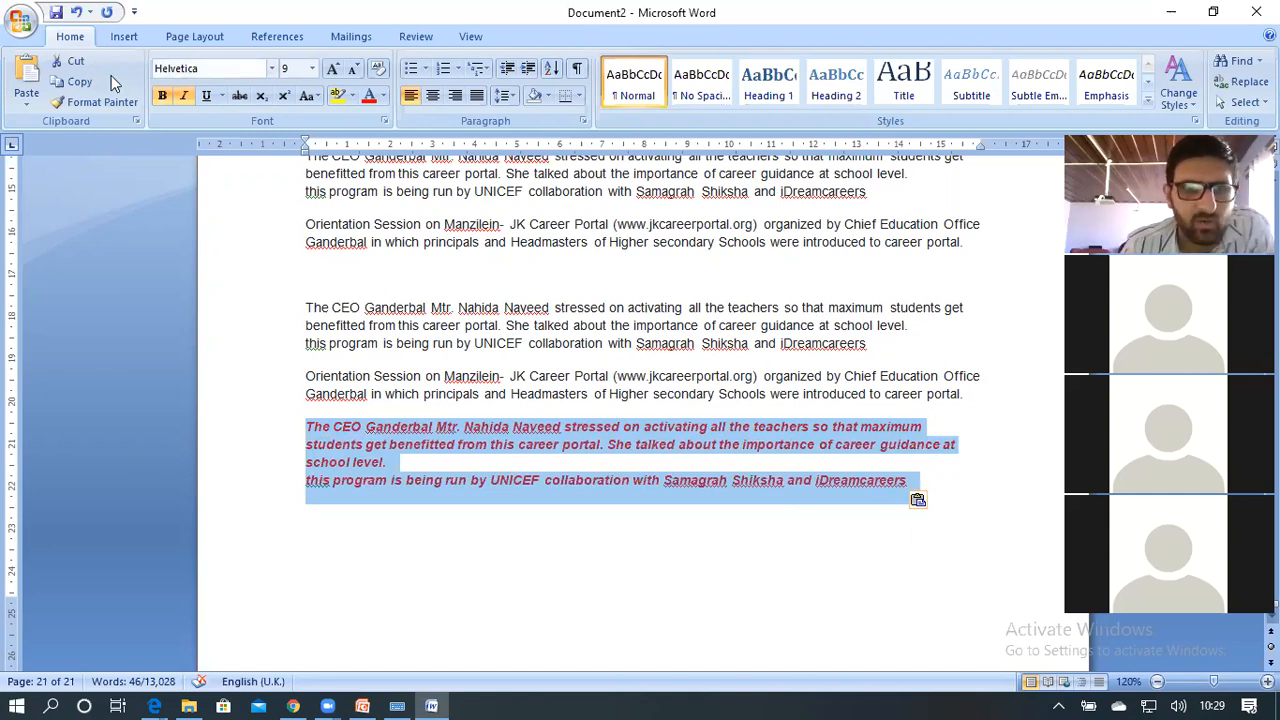
left_click(82, 84)
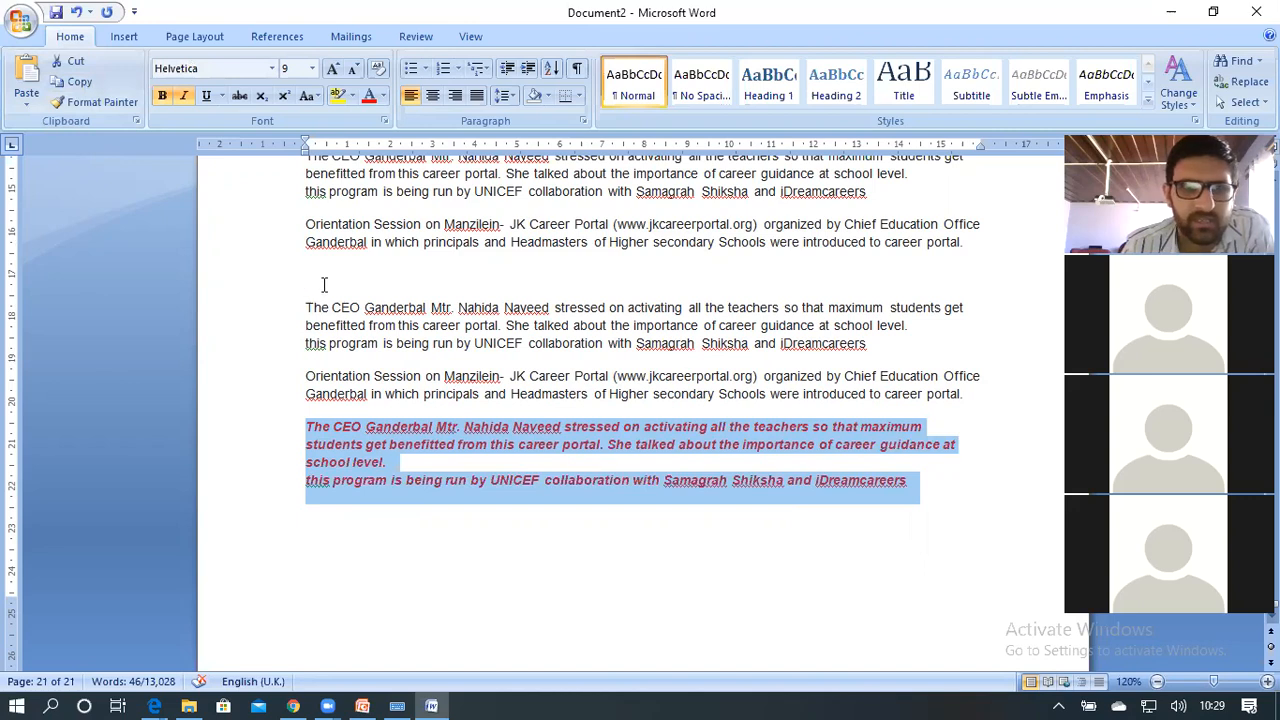
left_click(29, 79)
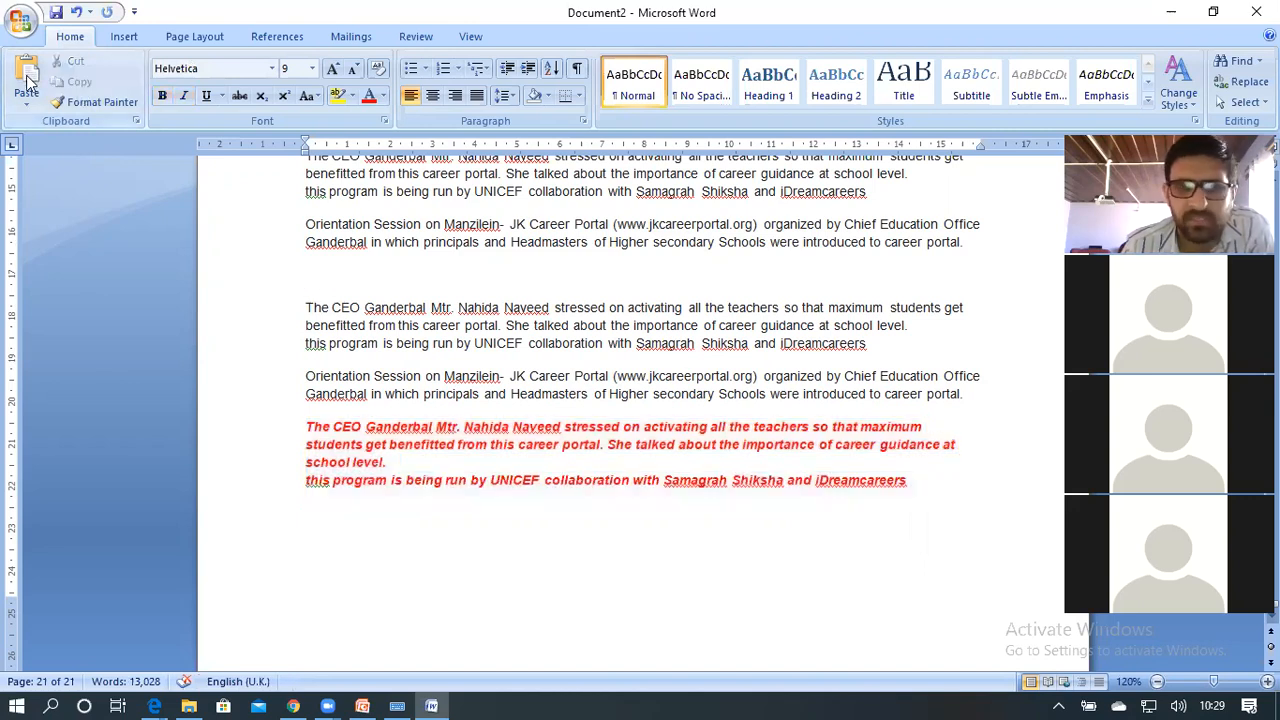
key("ctrl+v")
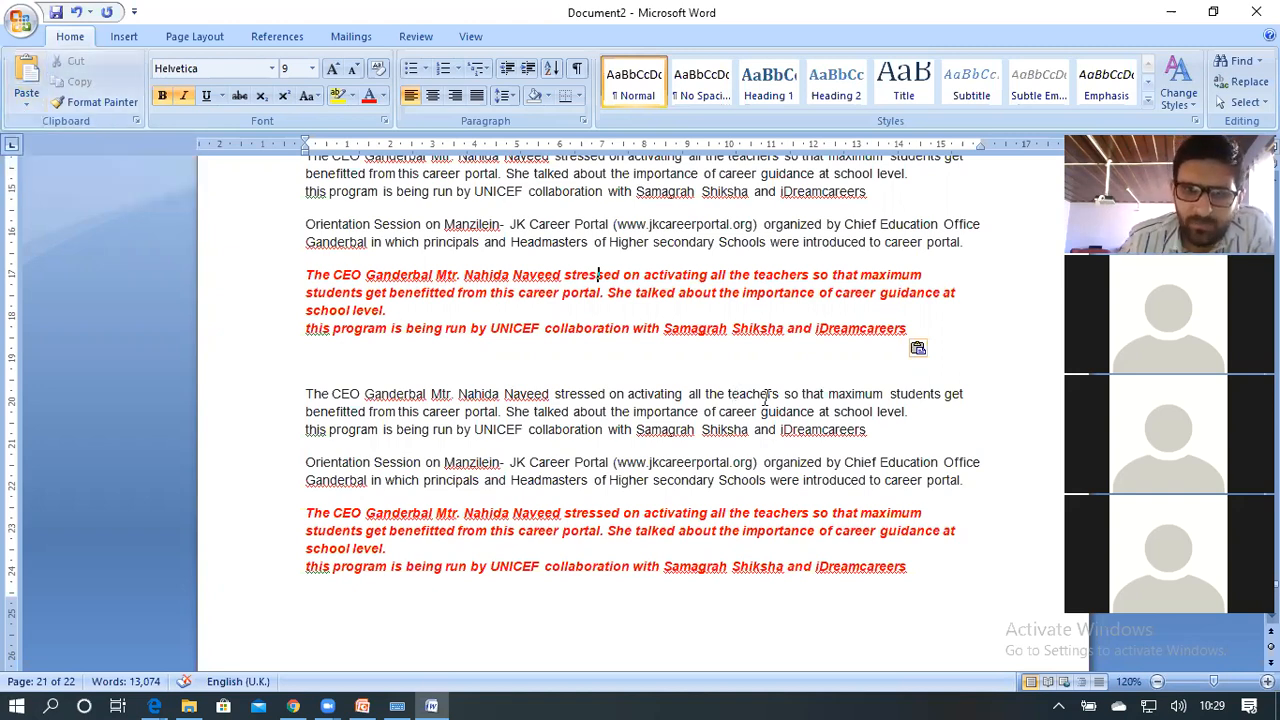
scroll(760, 400, "down", 3)
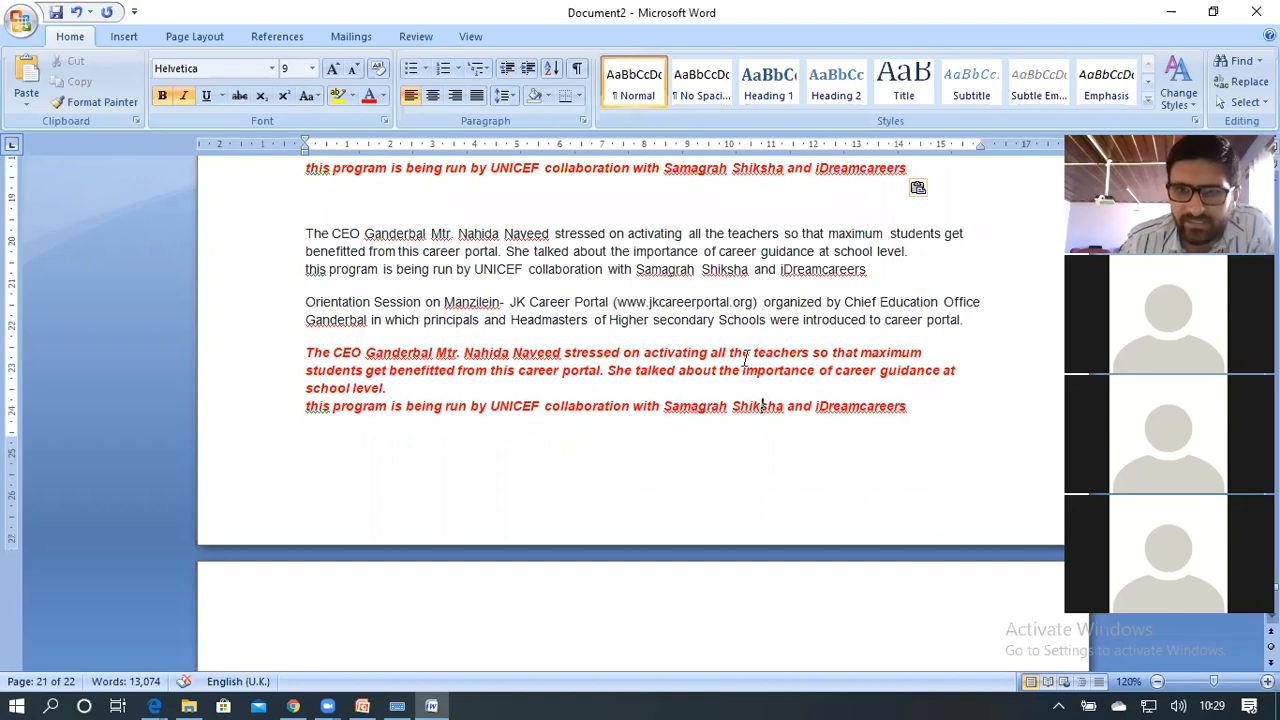
mouse_move(298, 338)
left_mouse_down()
mouse_move(274, 360)
mouse_move(311, 356)
mouse_move(291, 354)
left_mouse_up()
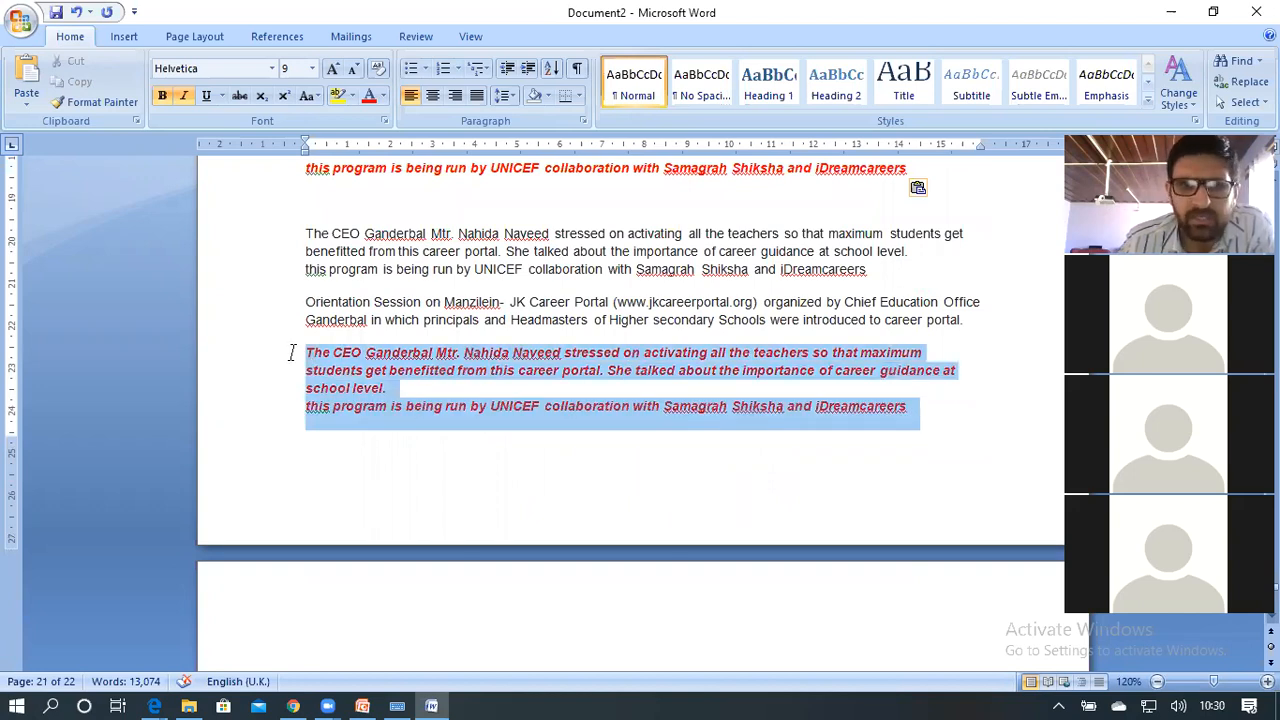
left_click(430, 378)
key("Down")
double_click(318, 406)
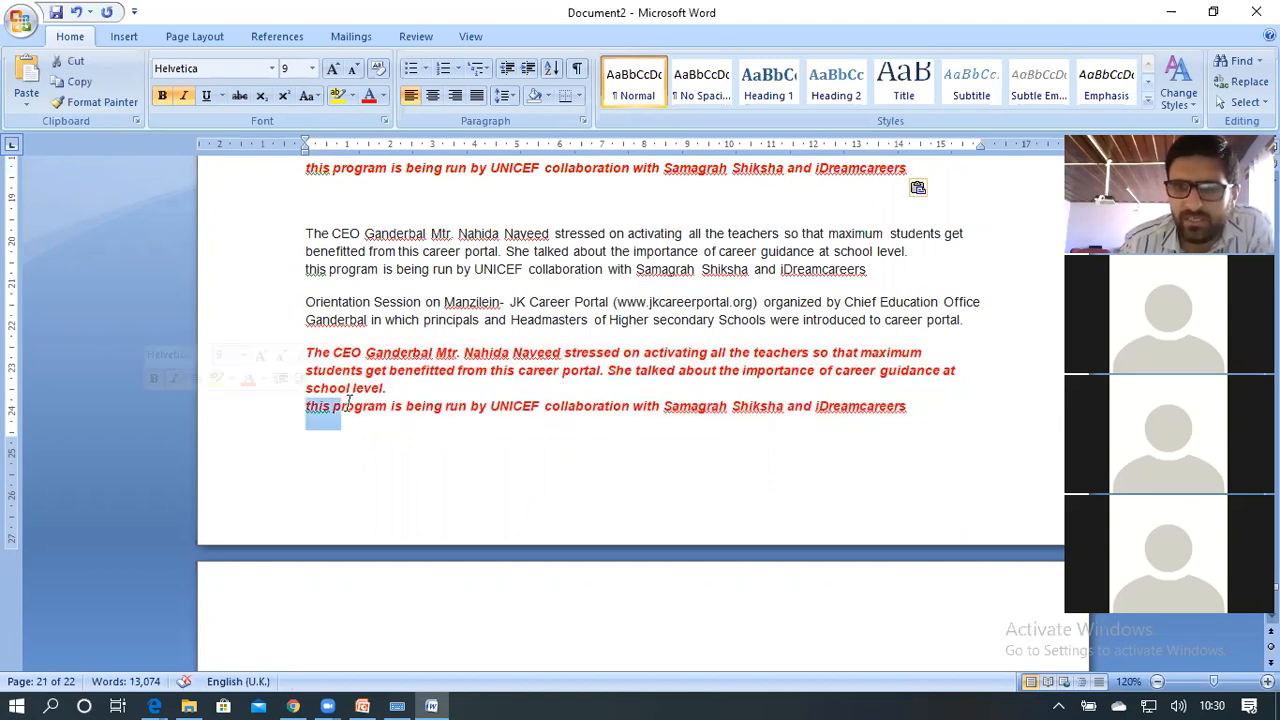
left_click(929, 405)
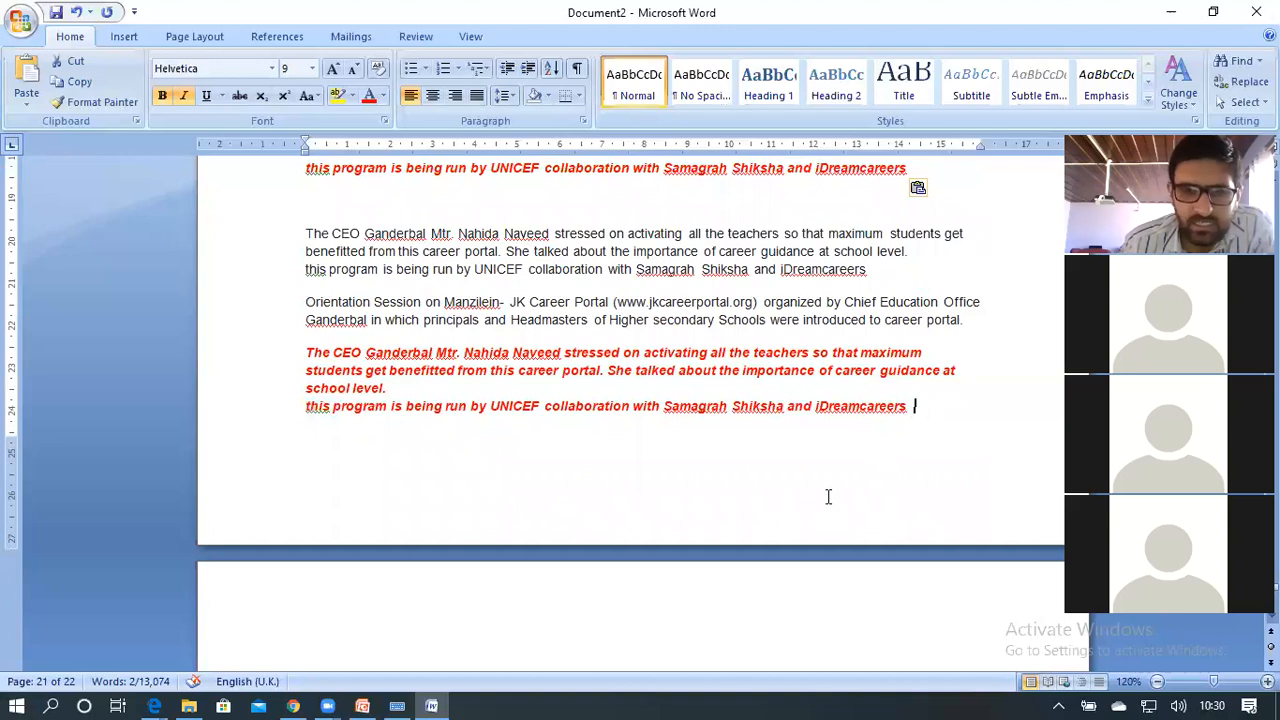
left_click(446, 551)
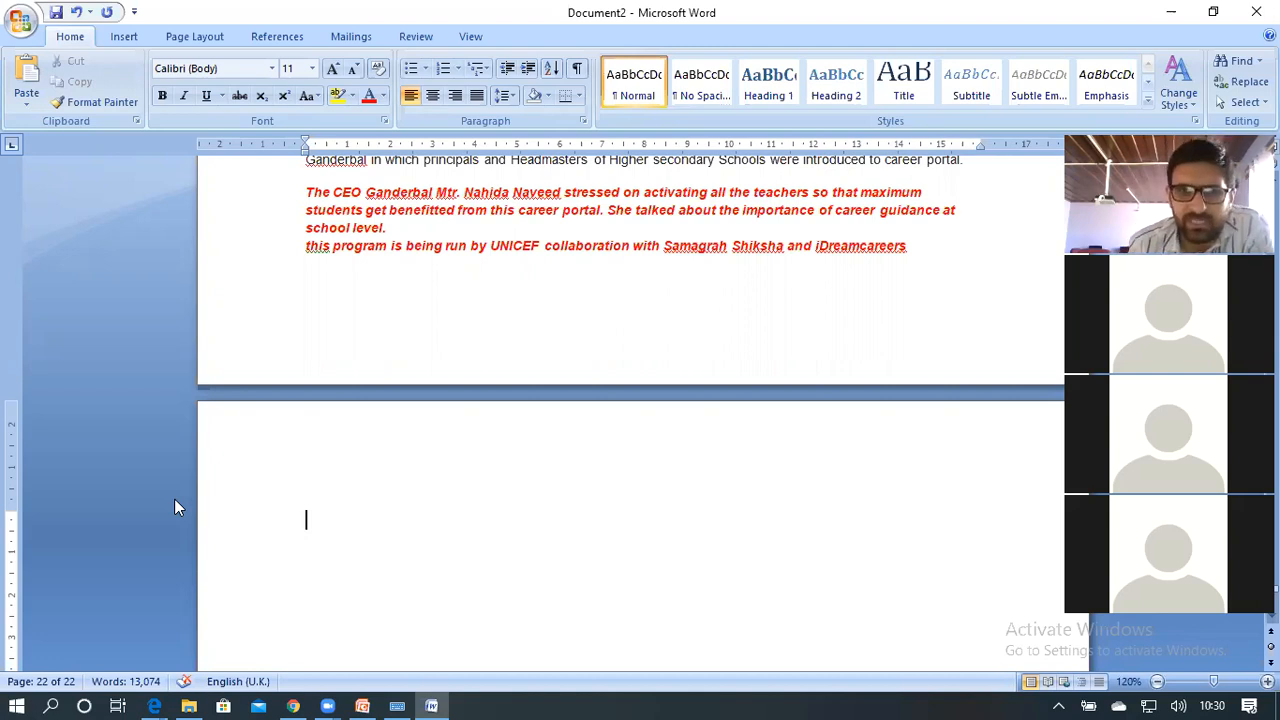
Copy the whole last red paragraph at the bottom of page 21.
left_click(461, 213)
key("ctrl+shift+End")
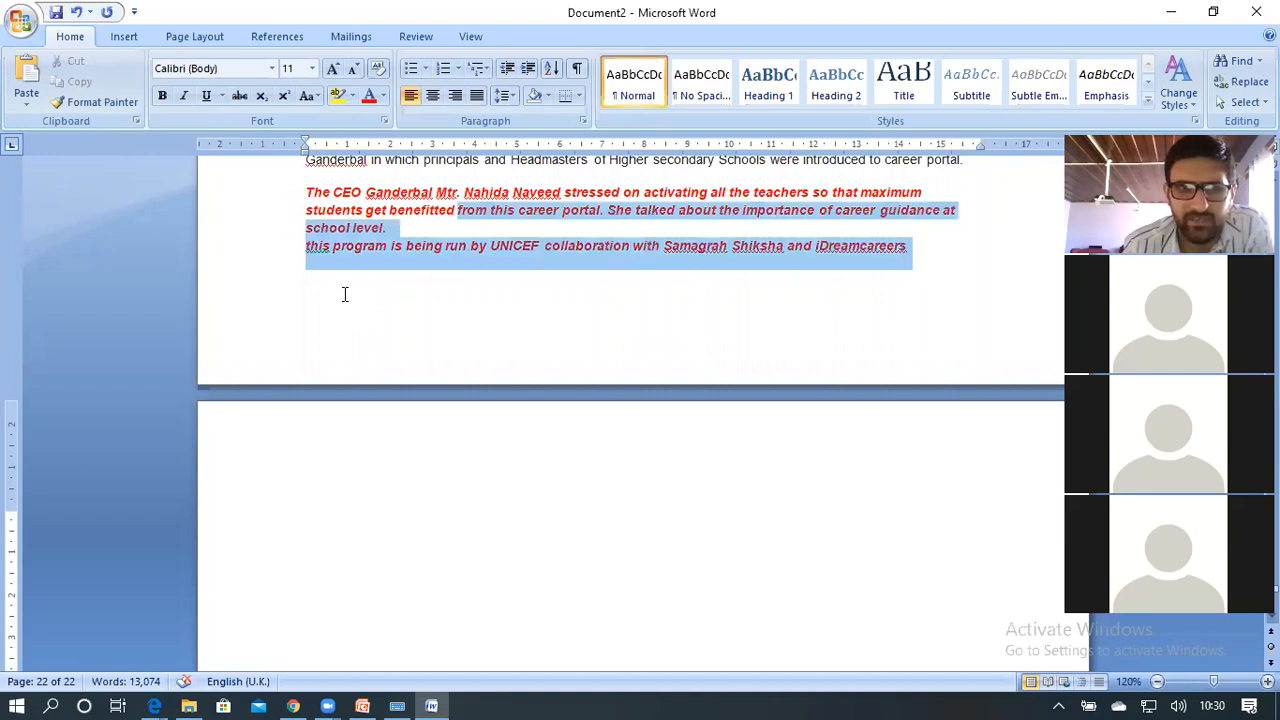
left_click_drag(344, 294, 306, 192)
left_click(88, 81)
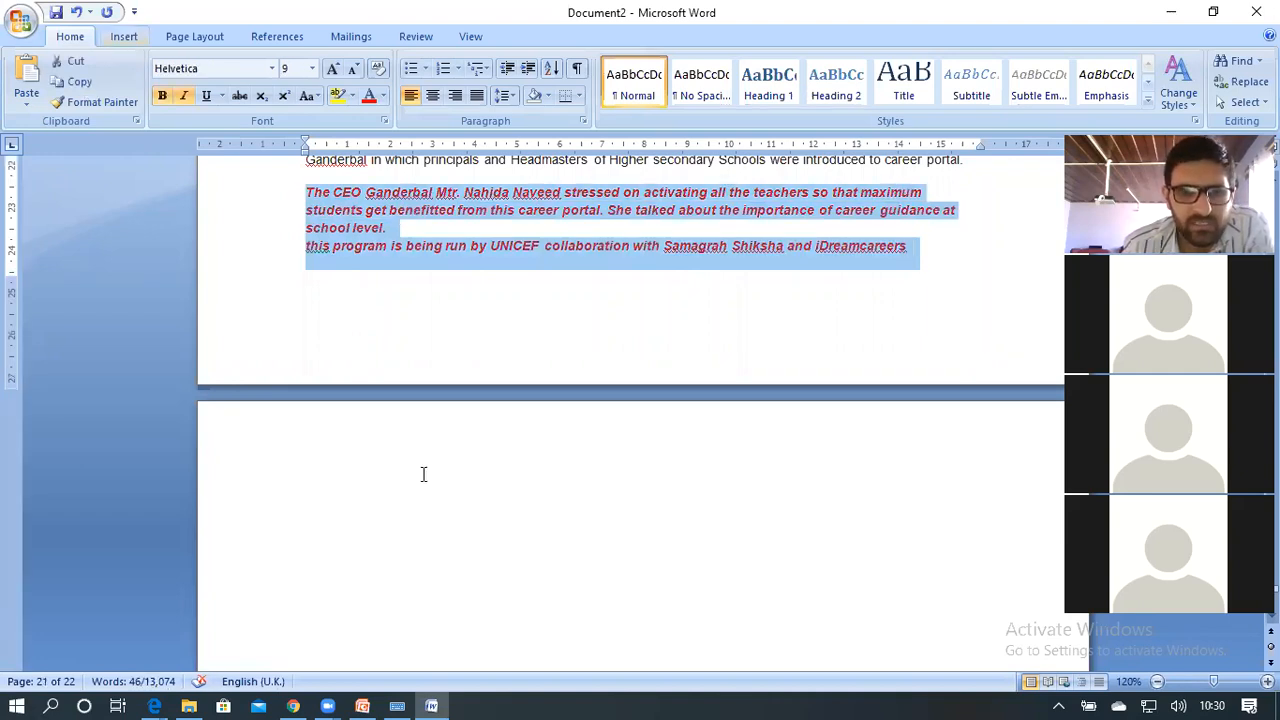
Paste the copied paragraph at the start of blank page 22 as a Picture (Enhanced Metafile) using Paste Special.
left_click(314, 516)
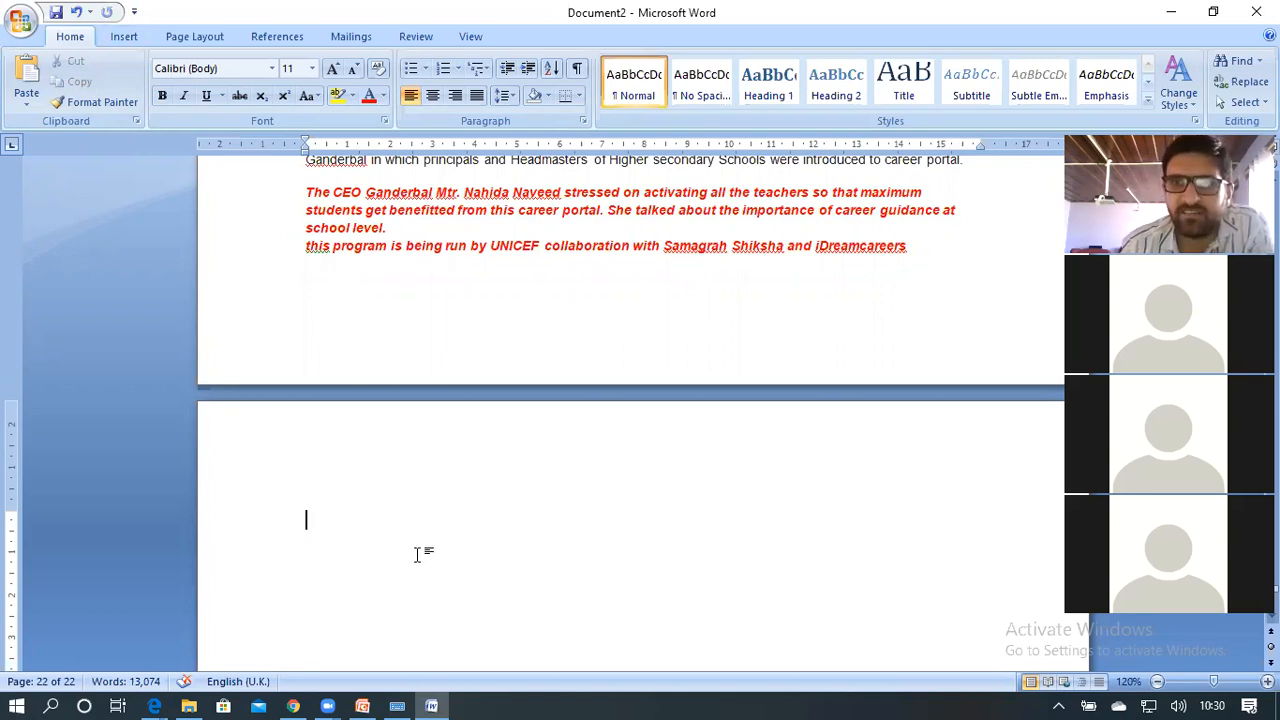
left_click(26, 102)
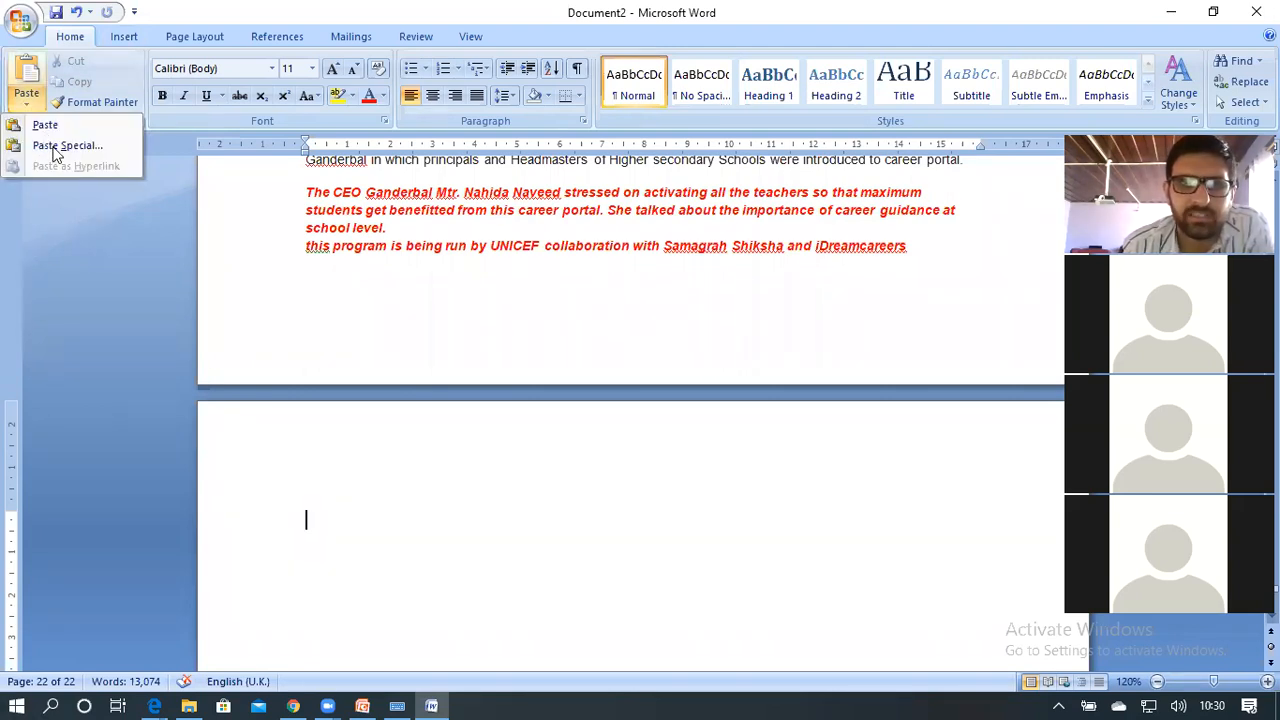
left_click(55, 147)
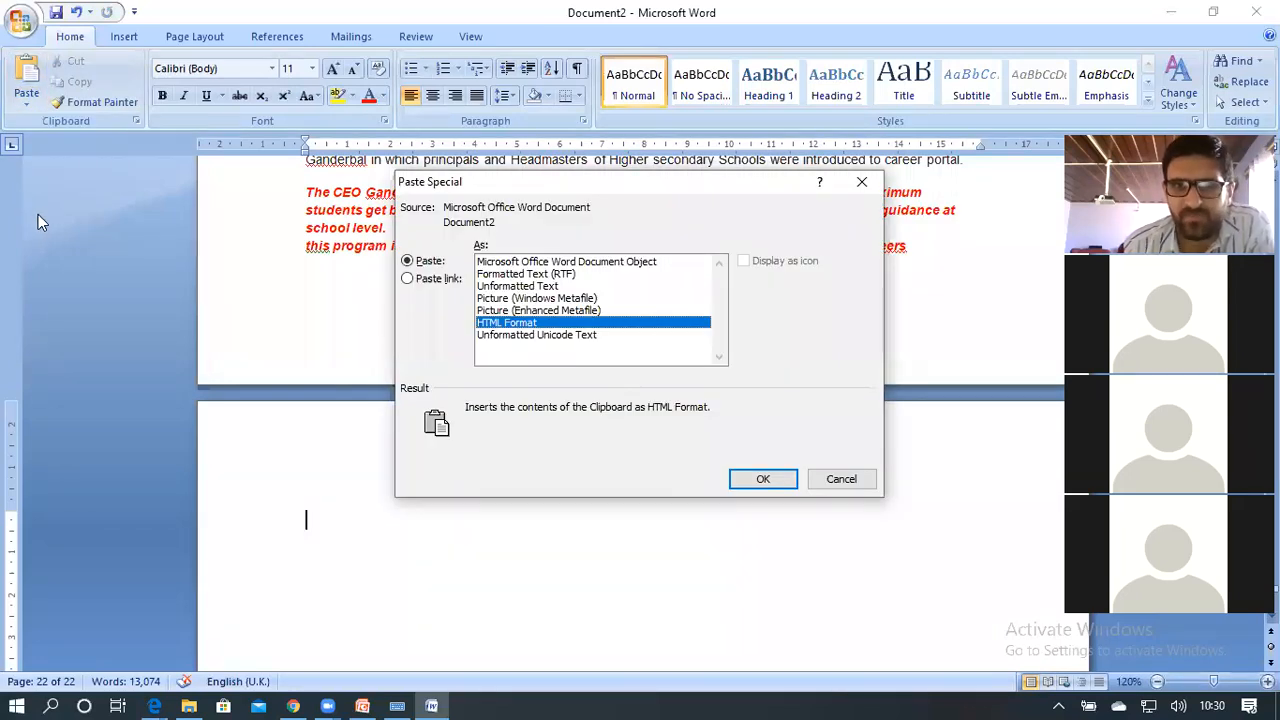
left_click(521, 311)
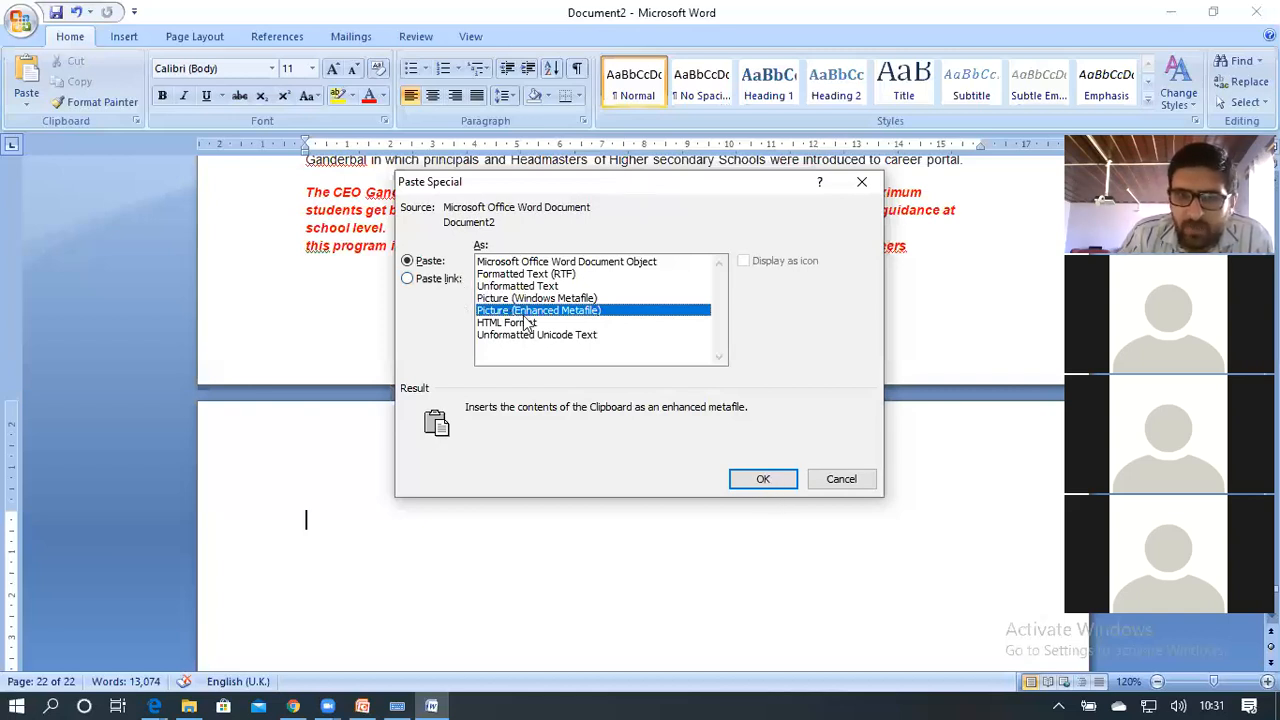
key("Down")
key("Down")
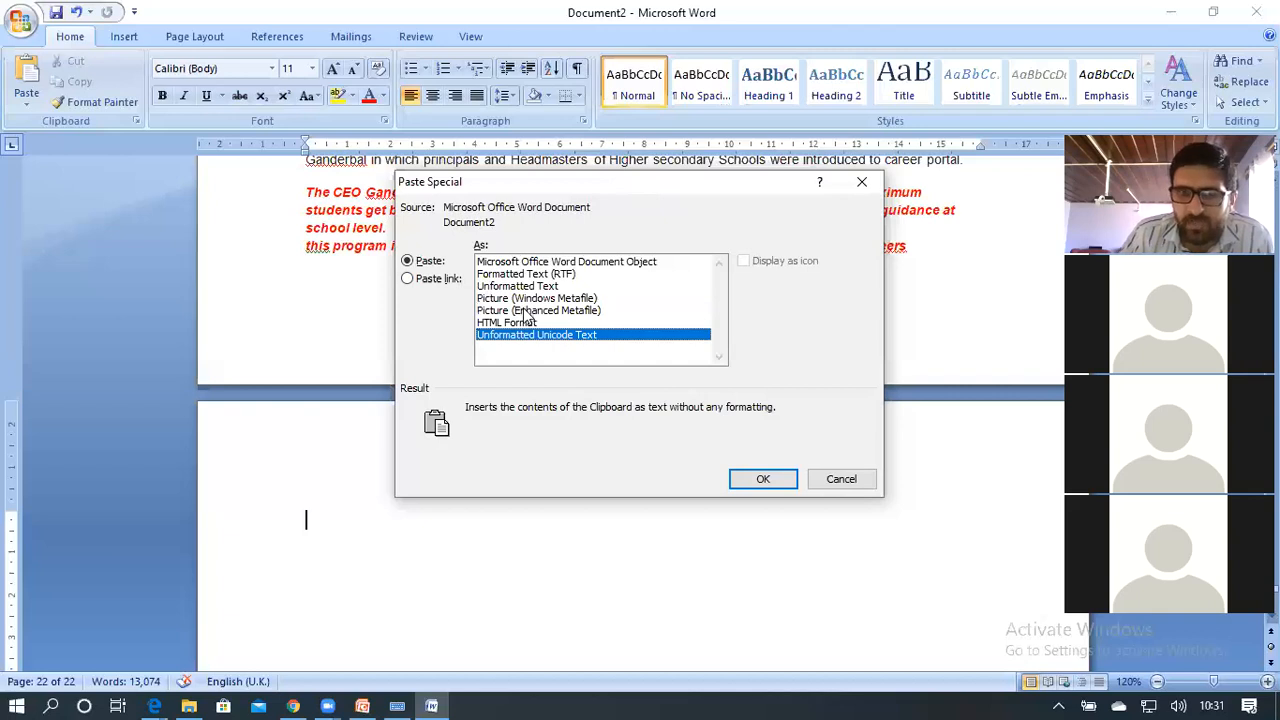
left_click(527, 314)
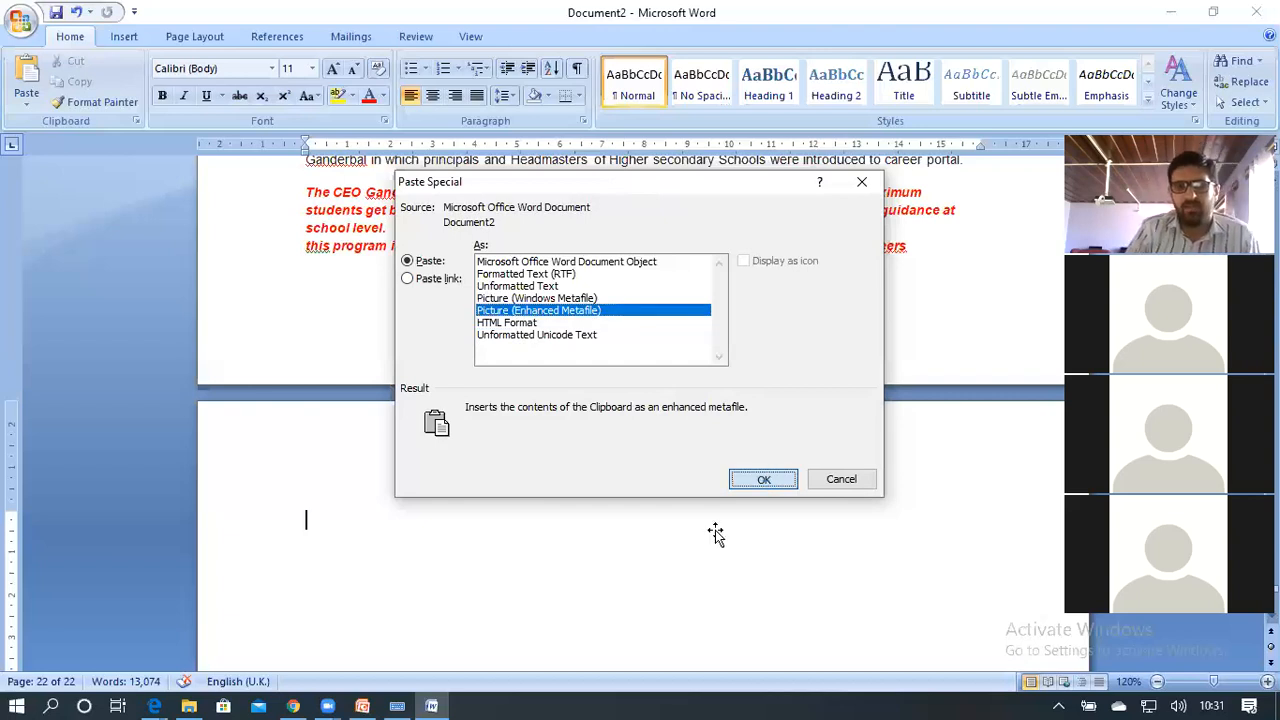
key("Return")
left_click(590, 552)
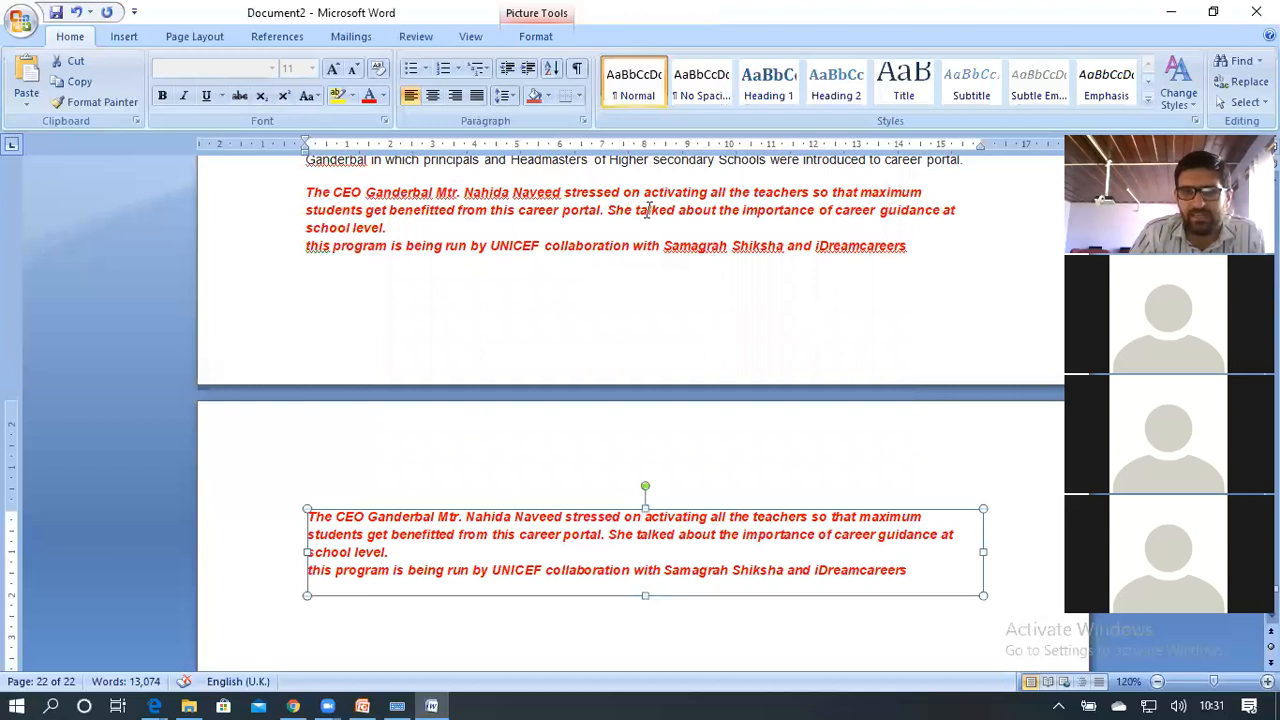
Insert "Jjgjgjhgjh j hgjhg" after "school level." in the last red text paragraph and try typing "Gjgg,njkhkjhkjgh" over the pasted picture.
left_click(696, 218)
key("Down")
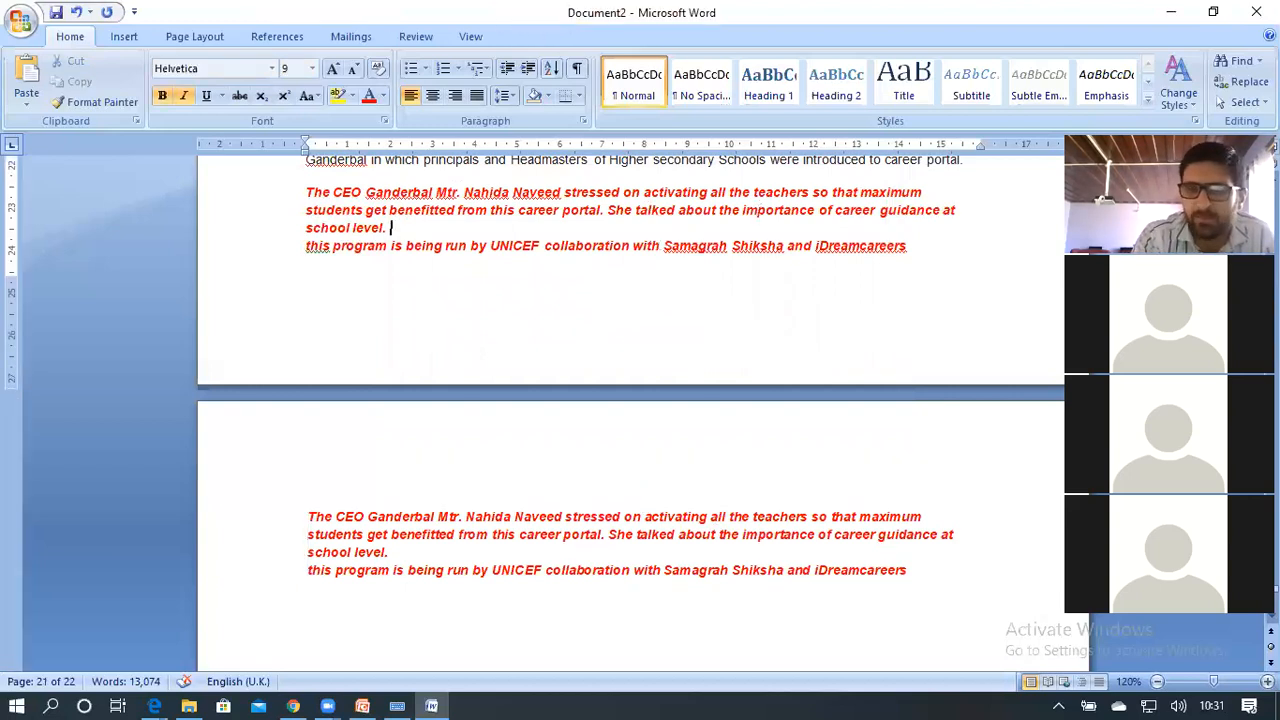
type("Jjgjgjhgjh j hgjhg")
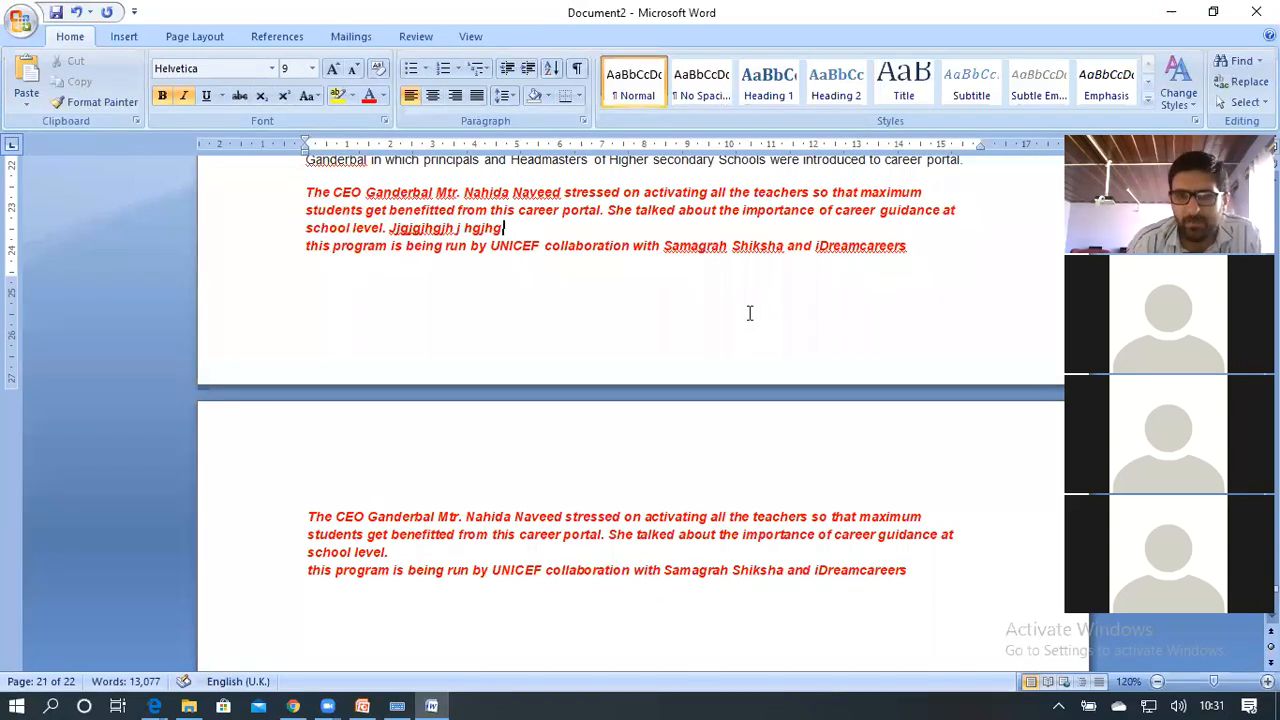
left_click(643, 530)
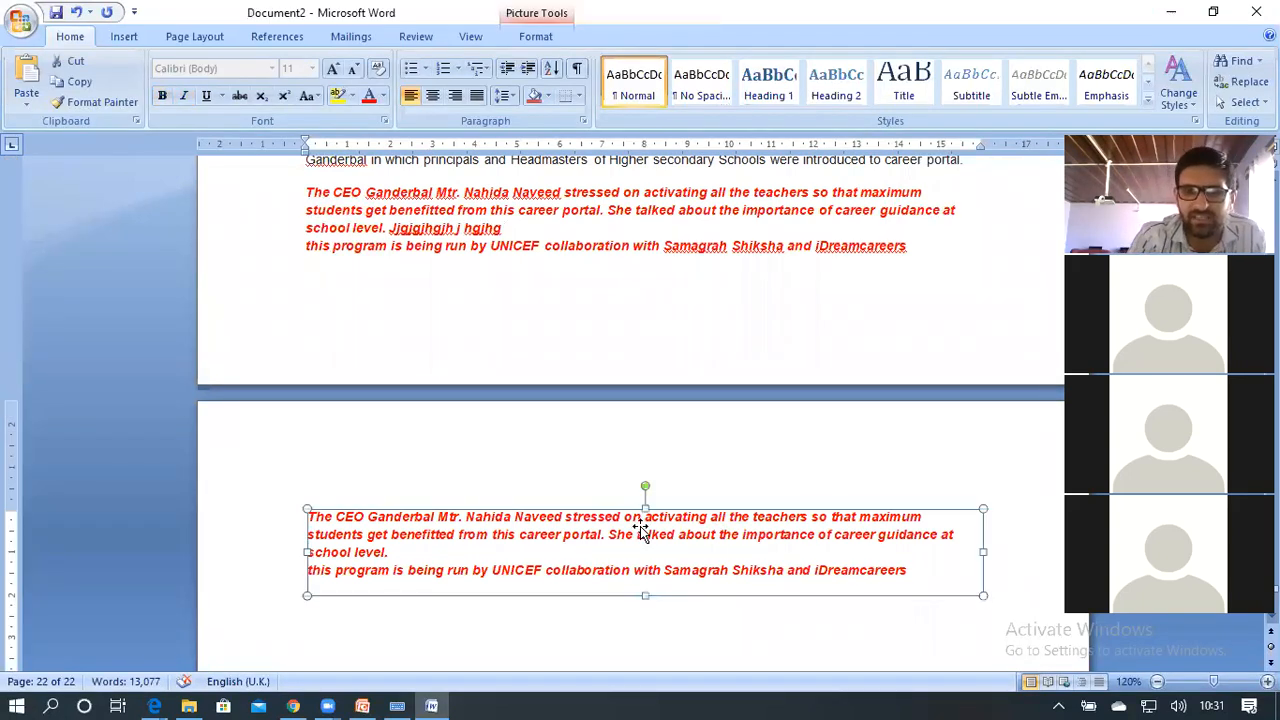
type("gjgg,njkhjkgh")
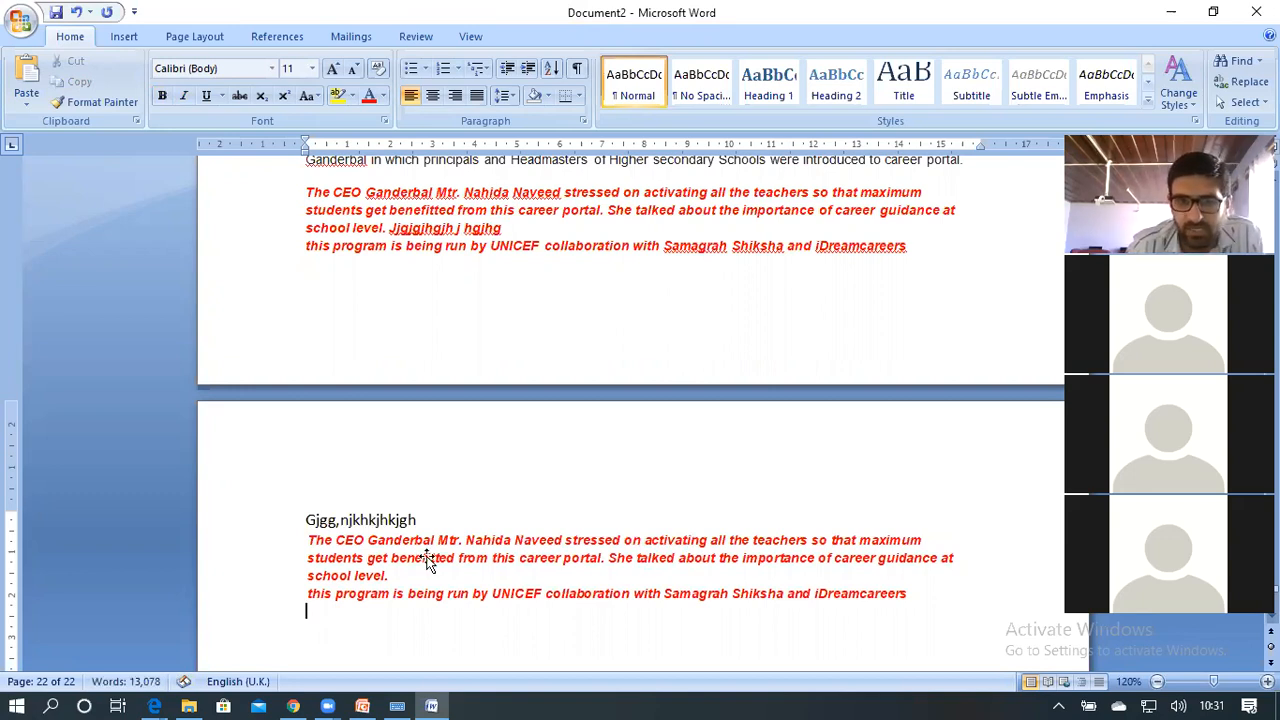
Stretch the pasted paragraph picture taller, make it narrower and move it to the right on page 22.
left_click(492, 536)
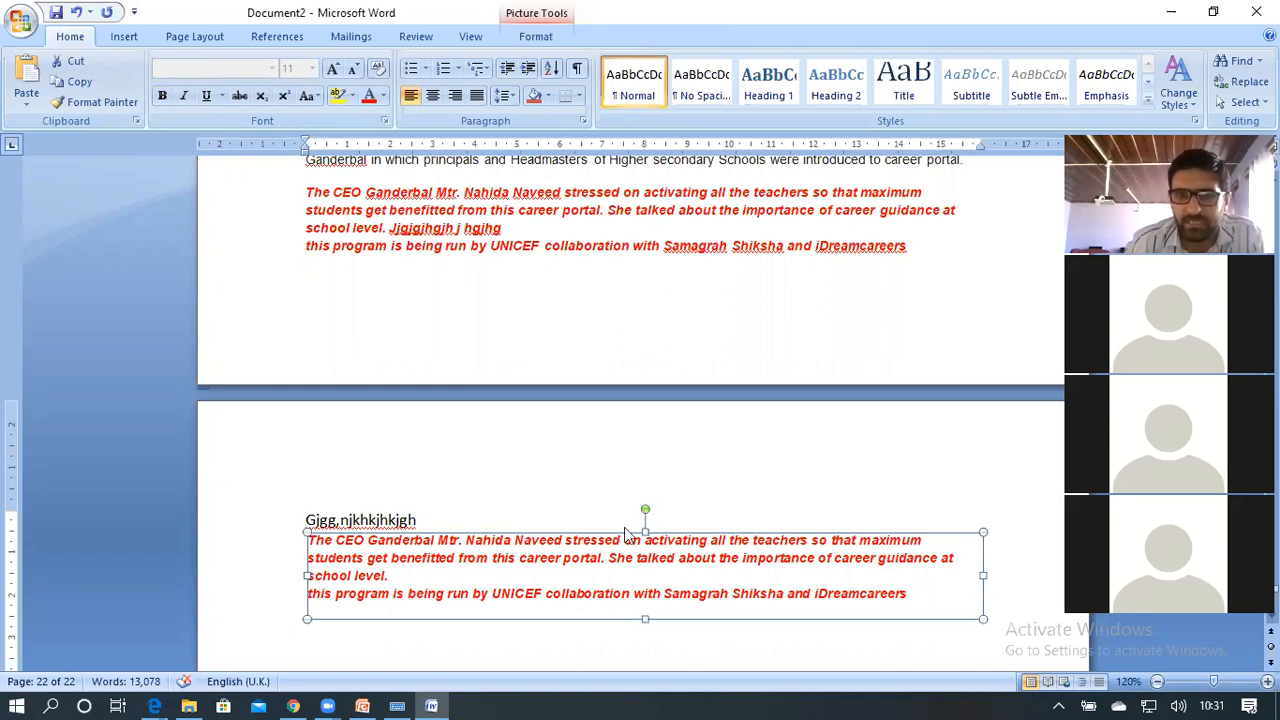
left_click_drag(646, 621, 634, 674)
left_click_drag(984, 597, 718, 597)
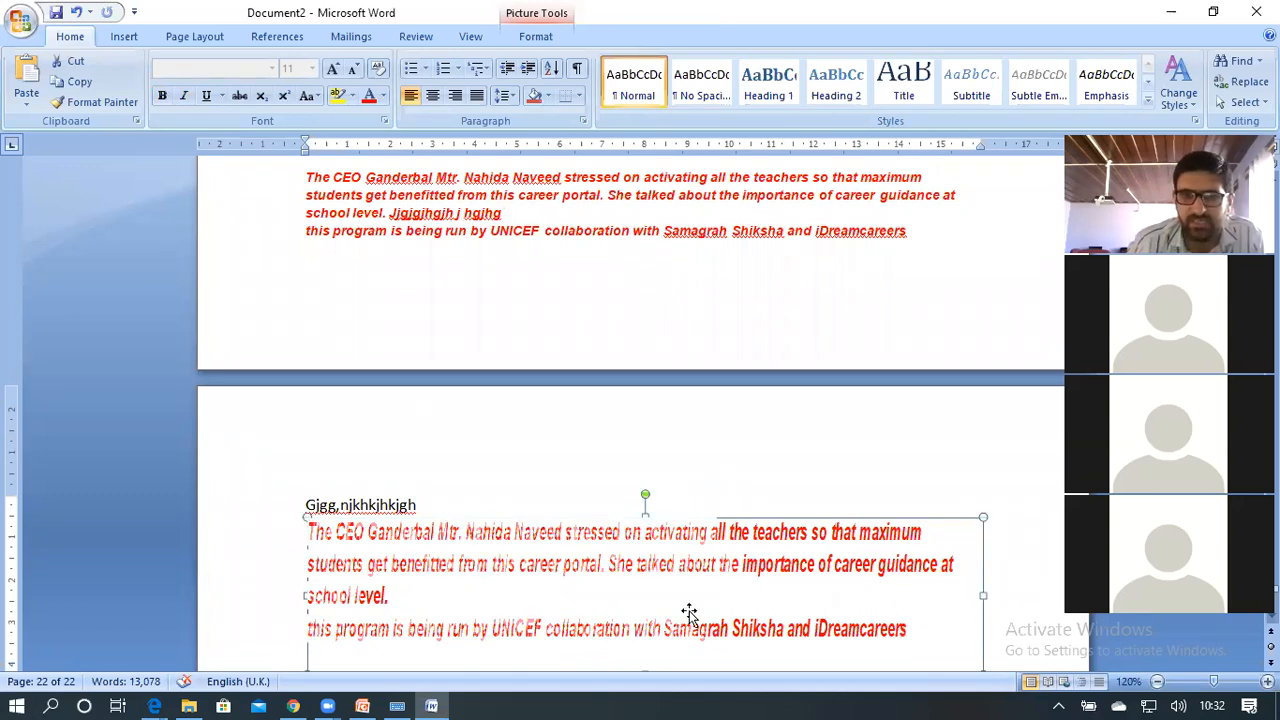
left_click_drag(828, 573, 904, 565)
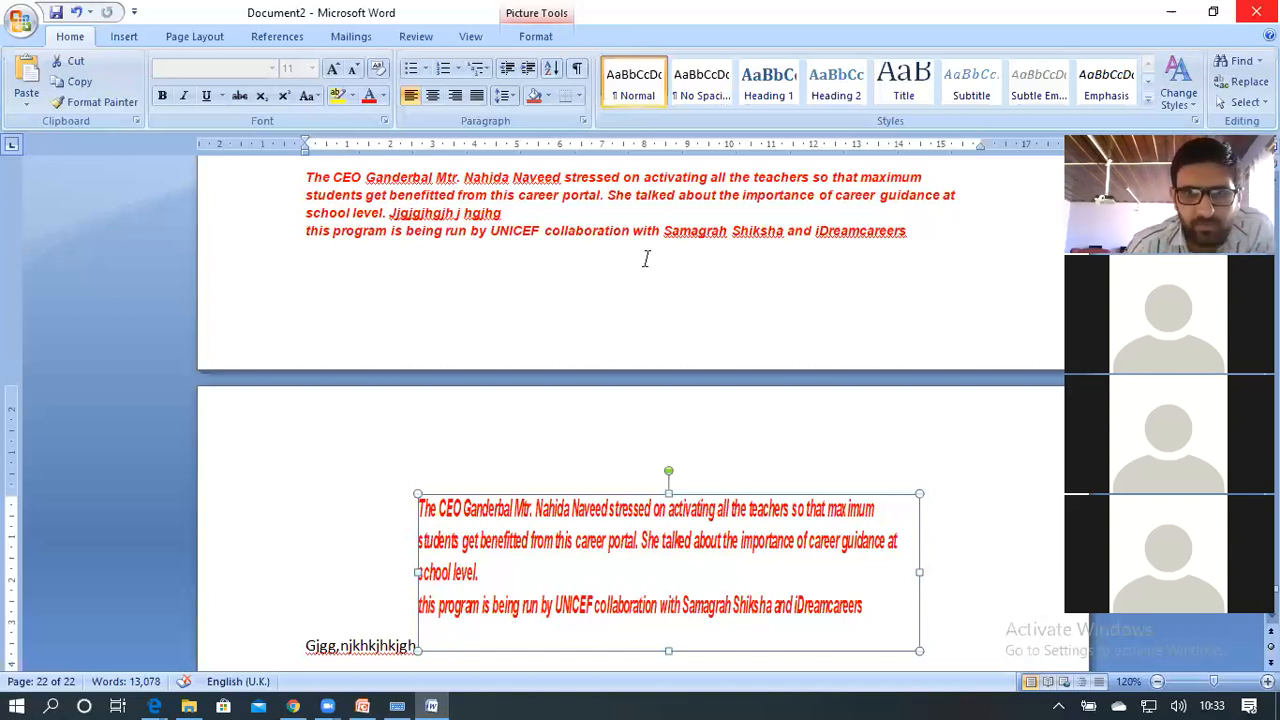
Try Format Painter by picking up the last red text paragraph's formatting and applying it over the same paragraph.
scroll(905, 343, "up", 2)
left_click_drag(915, 341, 303, 292)
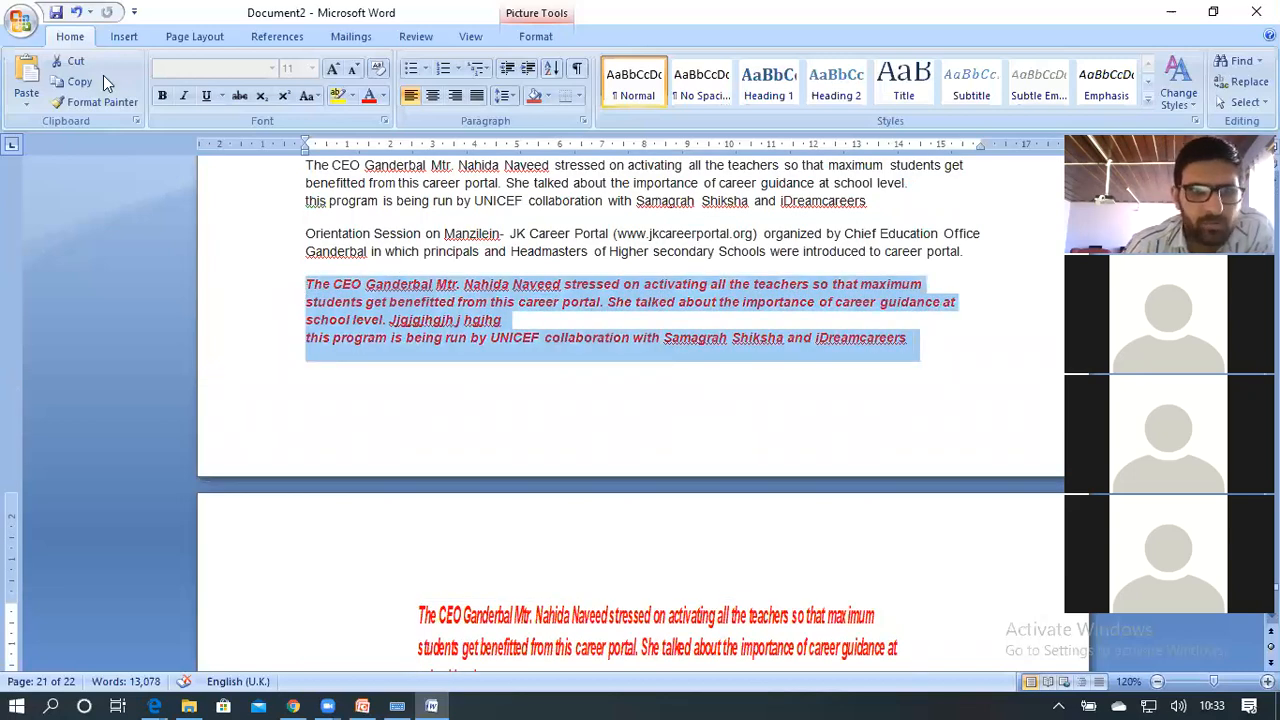
left_click(92, 100)
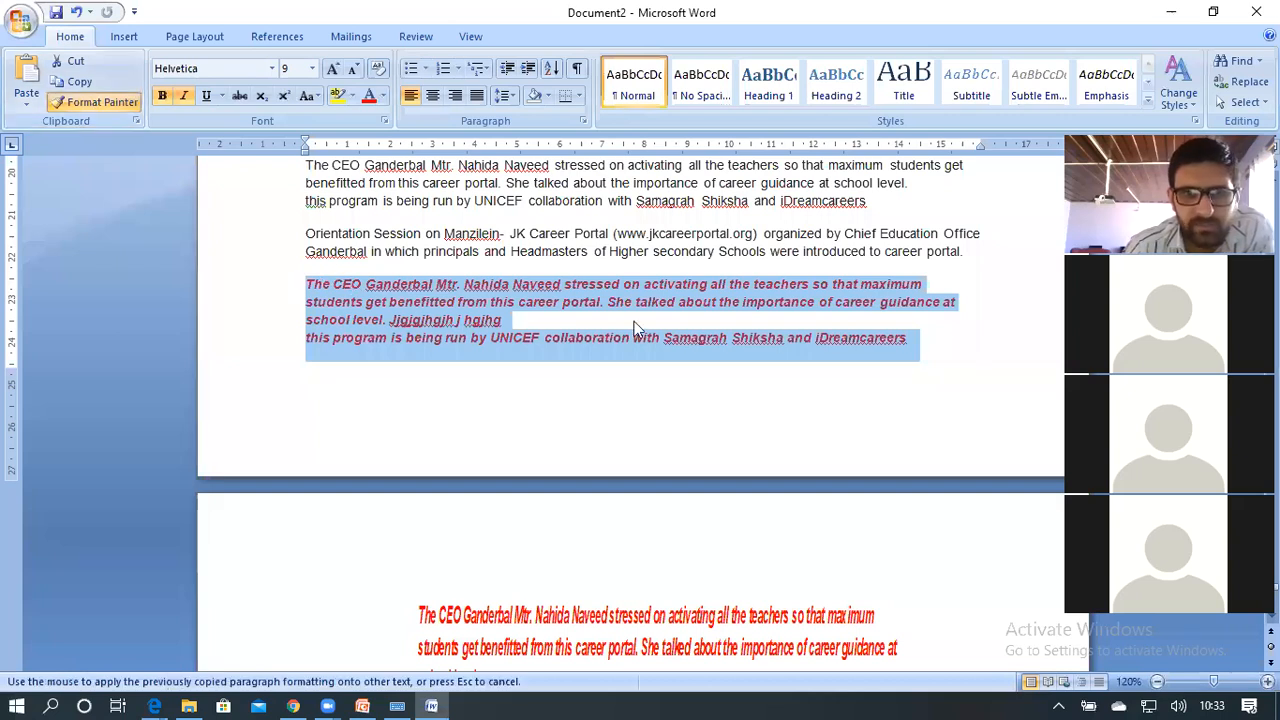
left_click(908, 345)
left_click(92, 100)
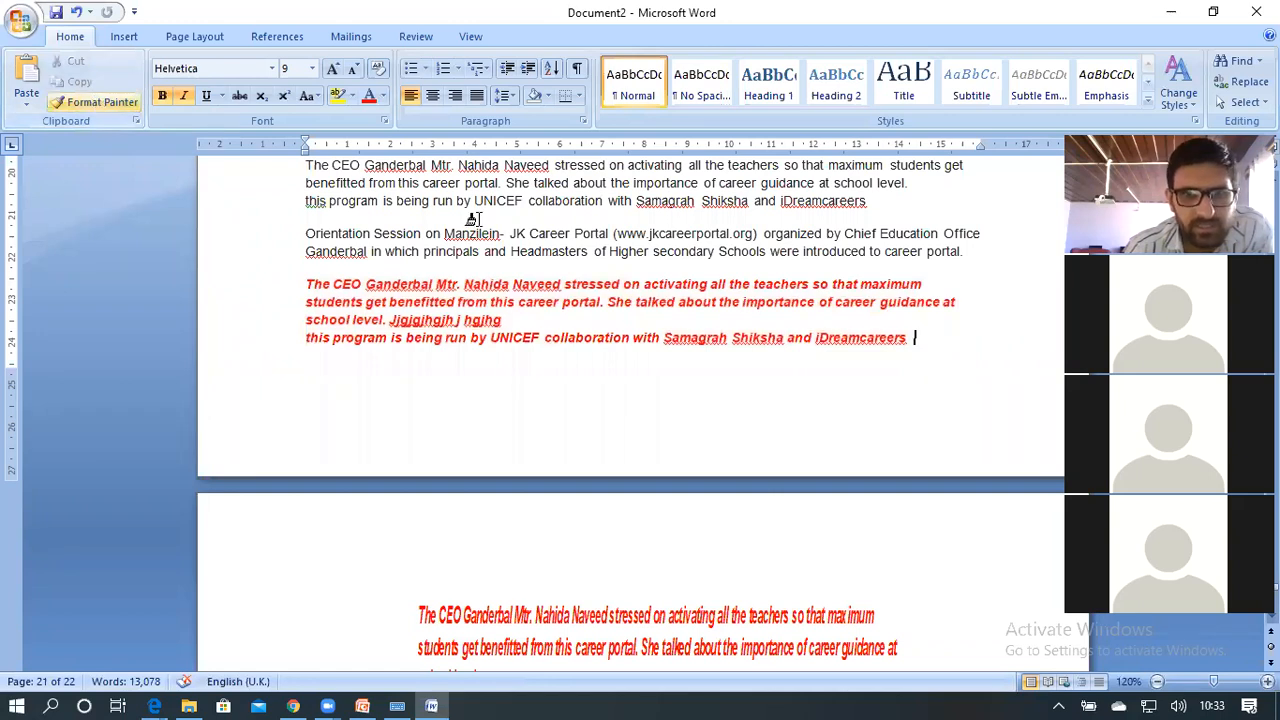
mouse_move(310, 286)
left_mouse_down()
mouse_move(423, 334)
mouse_move(944, 345)
mouse_move(925, 350)
left_mouse_up()
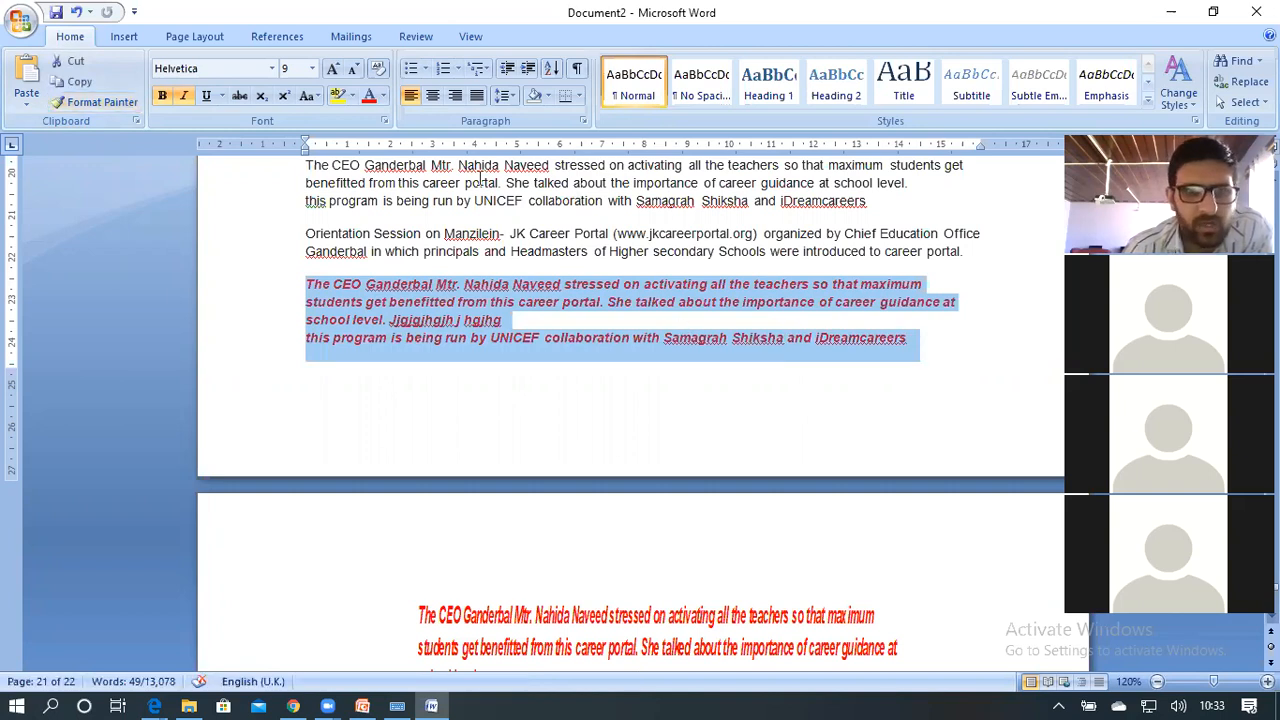
left_click(752, 285)
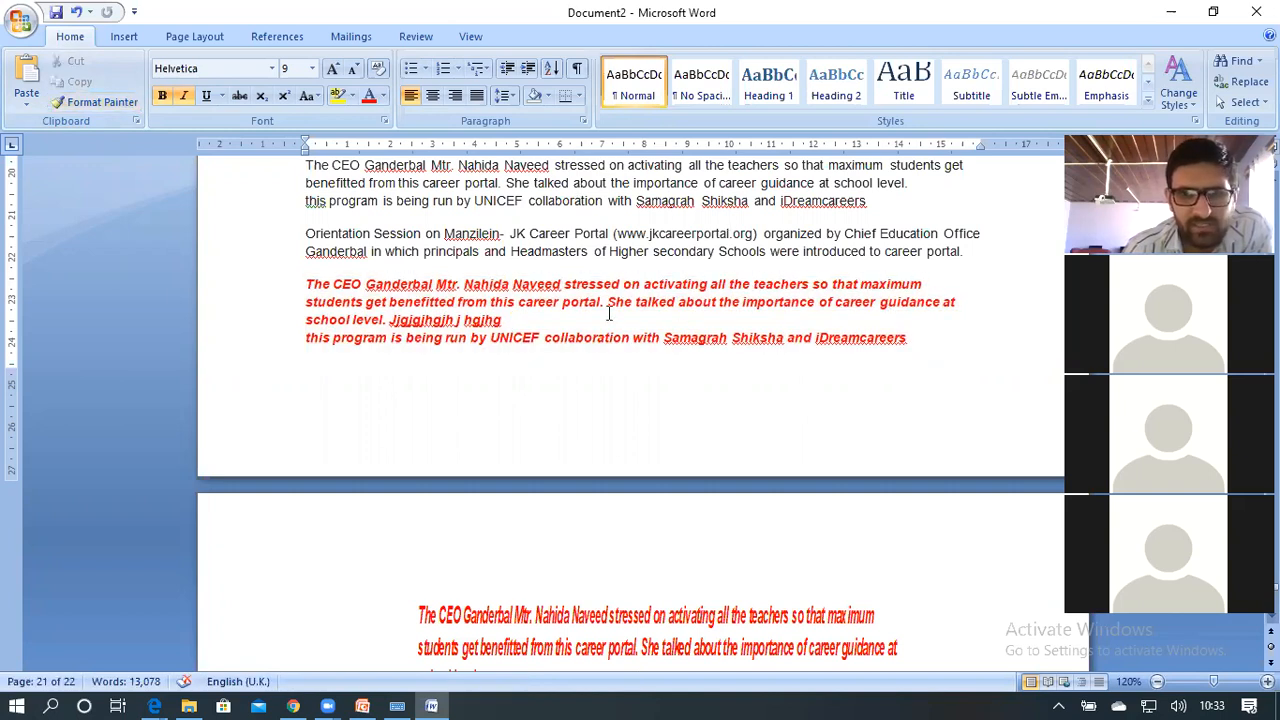
Enlarge the two black paragraphs above the last red text paragraph to size 11 and strike them through.
scroll(608, 313, "up", 1)
left_click(972, 304)
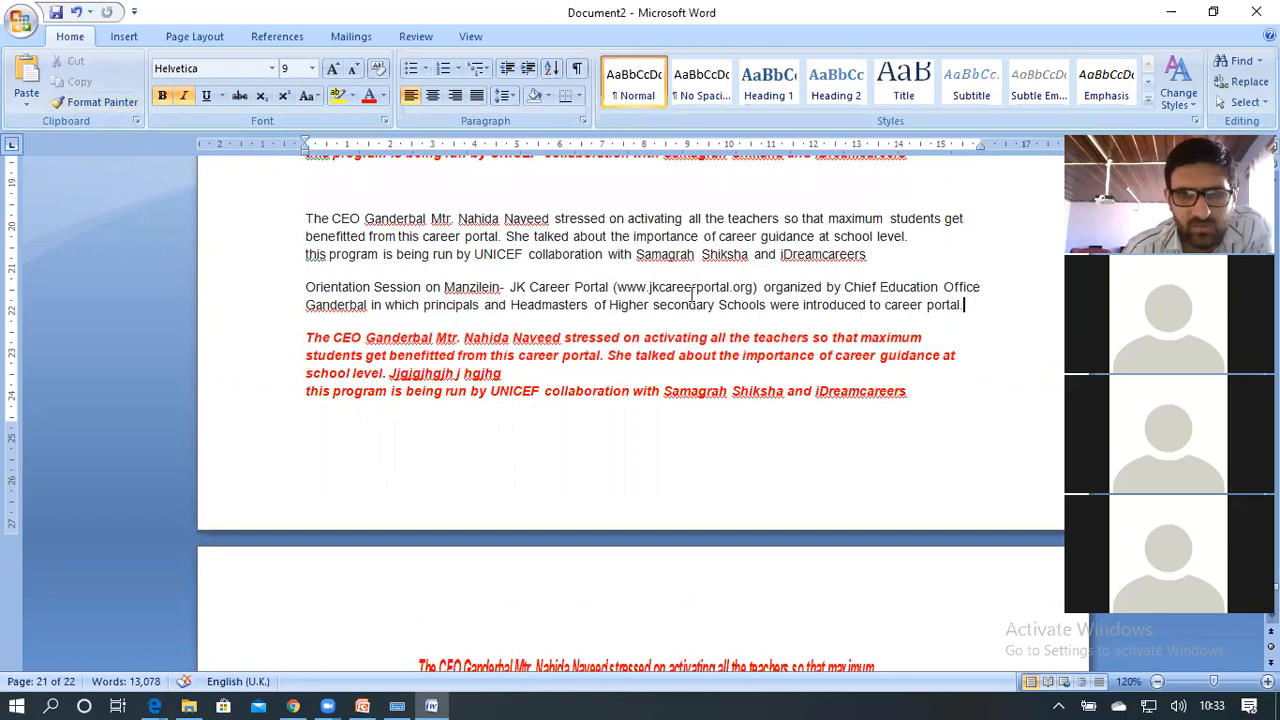
left_click(408, 286, "shift")
left_click(301, 236, "shift")
left_click(299, 212, "shift")
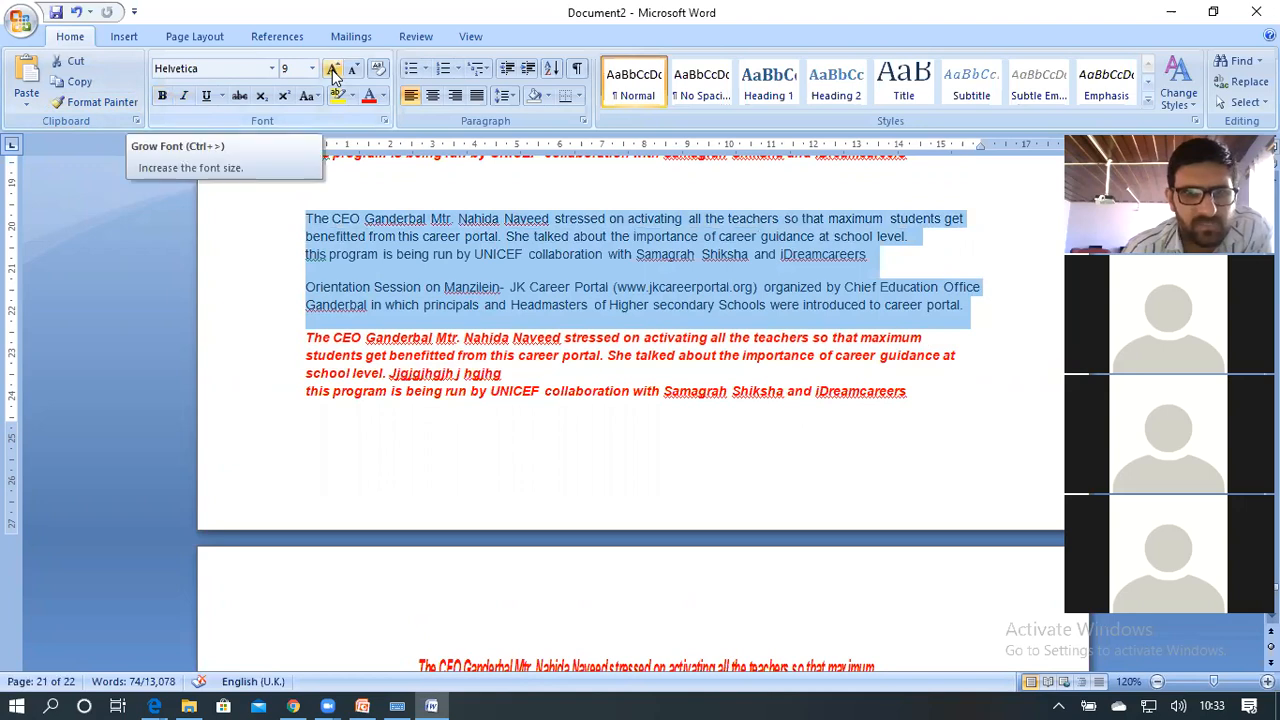
left_click(333, 70)
left_click(330, 72)
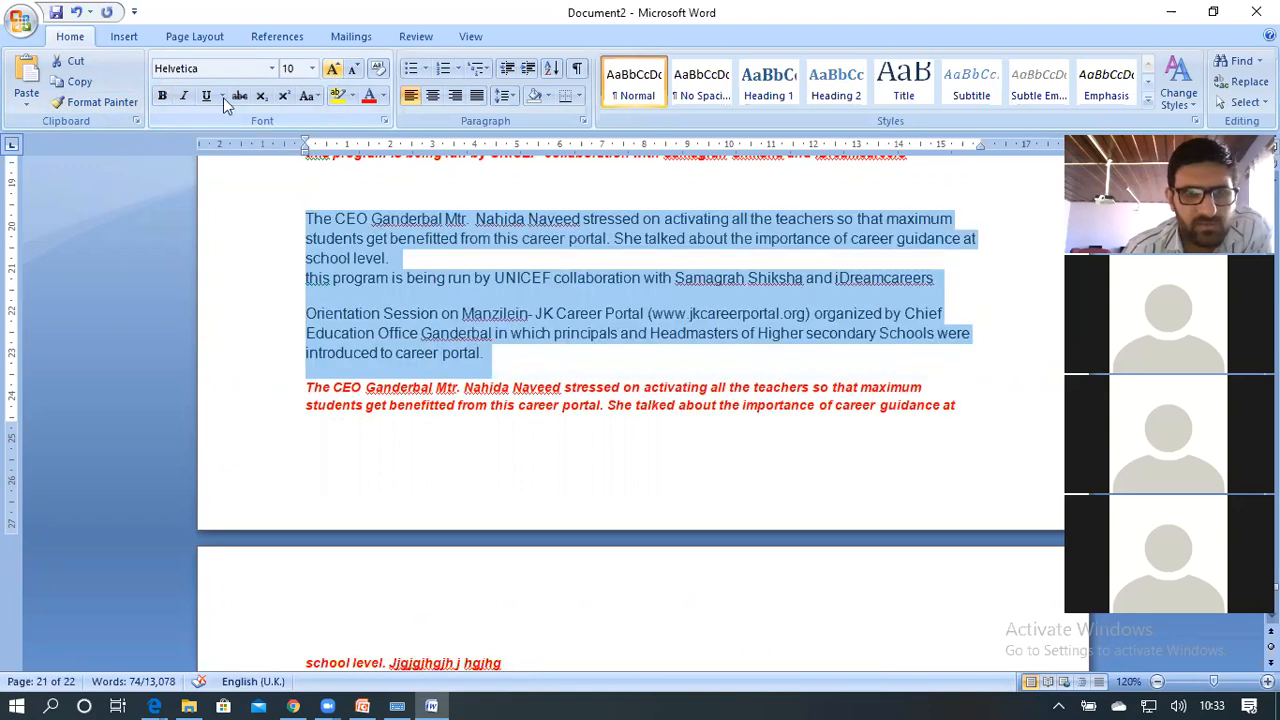
left_click(240, 96)
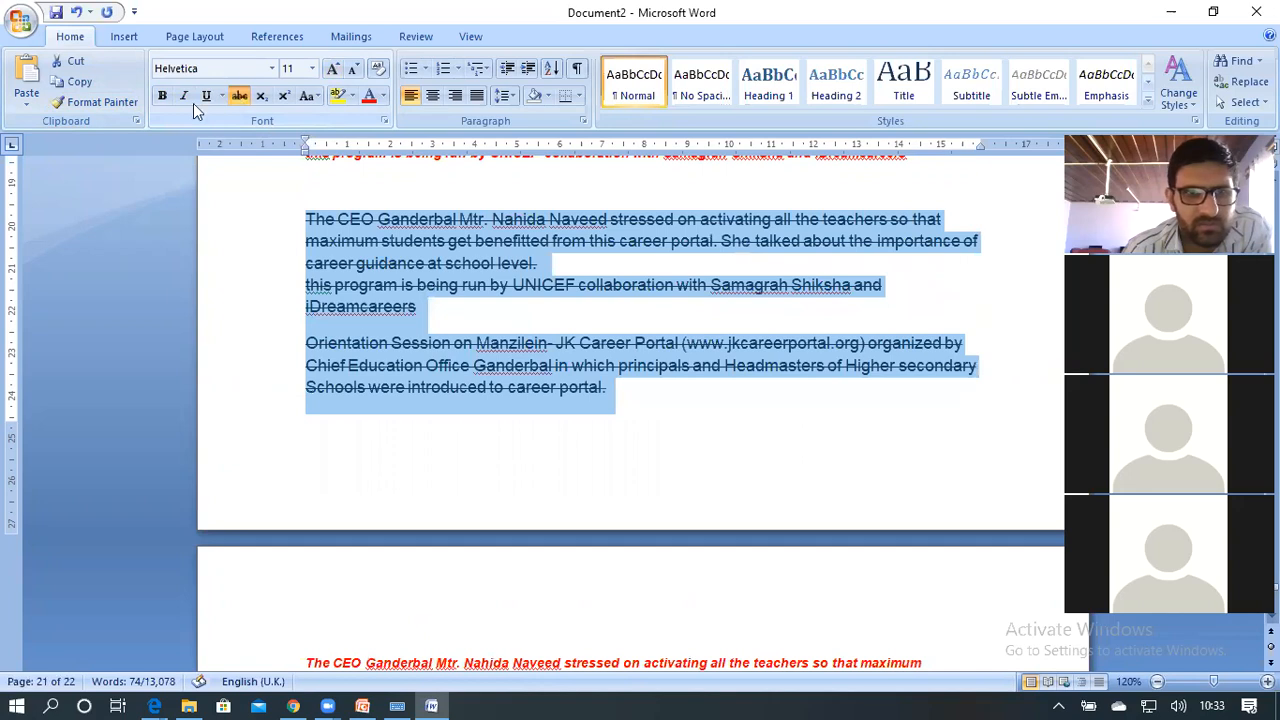
Underline the two struck-through paragraphs at the end of page 21, color them green and make them bold.
left_click(205, 99)
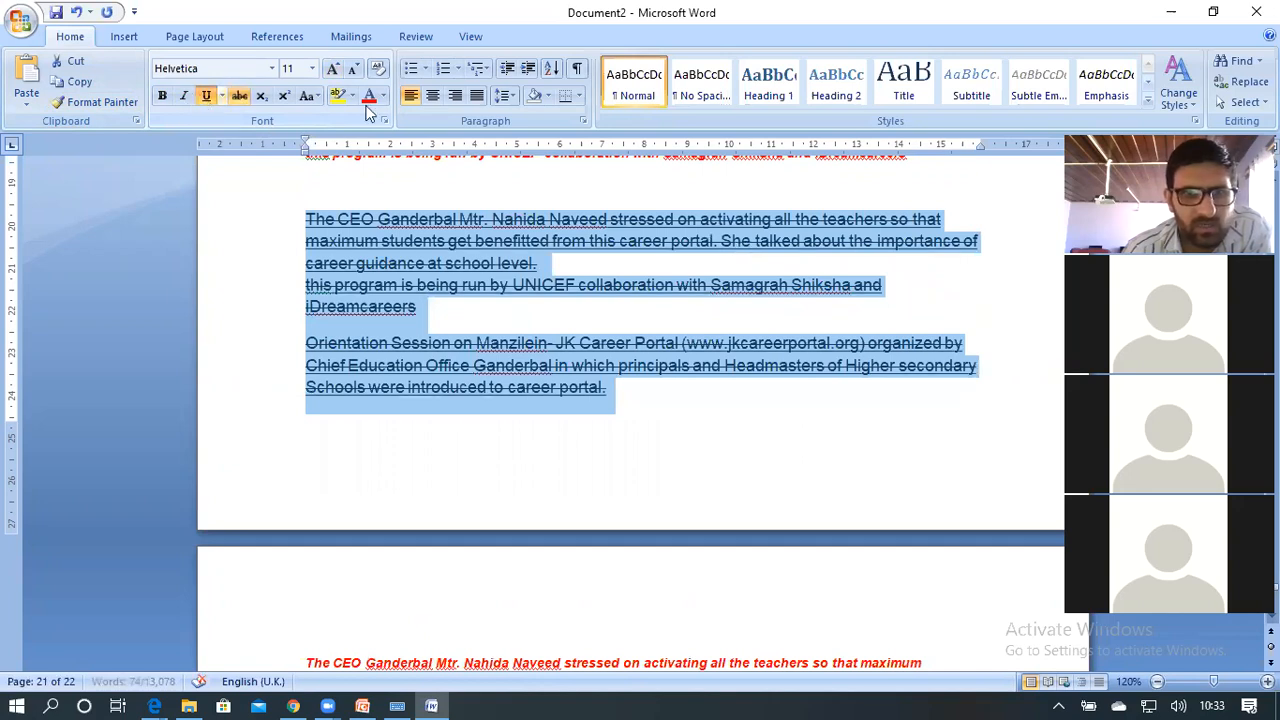
left_click(369, 101)
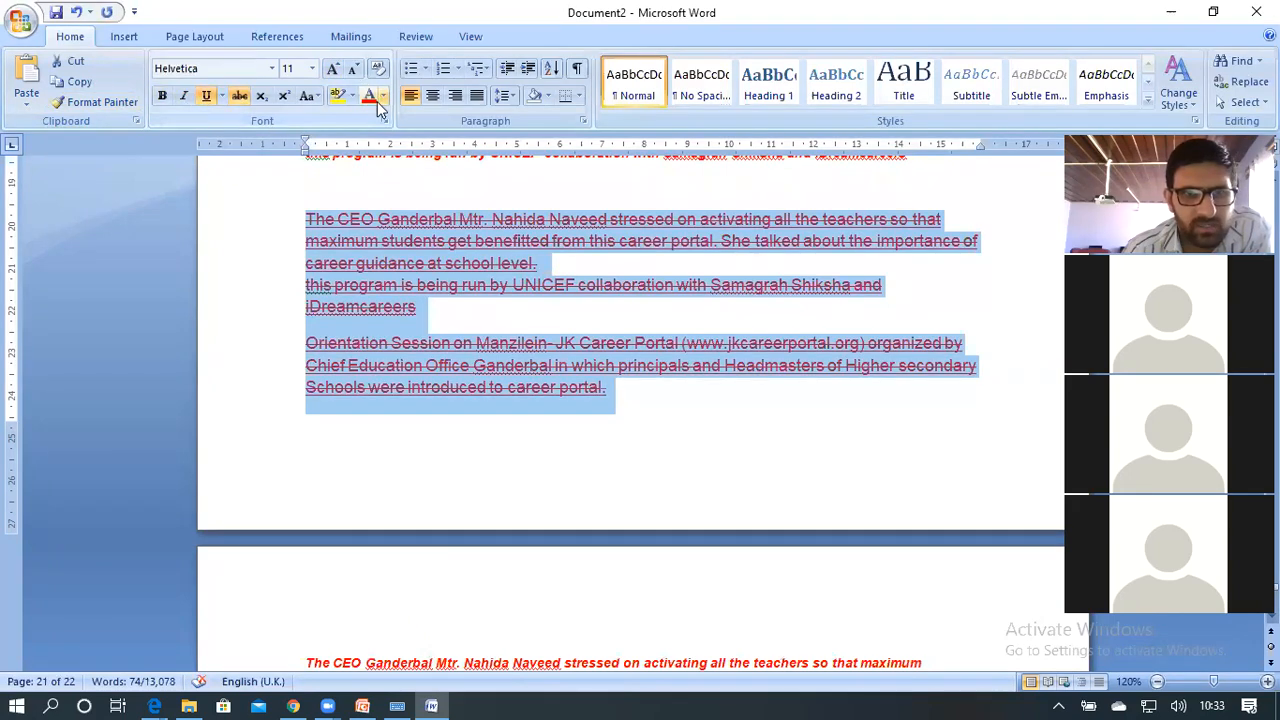
left_click(383, 96)
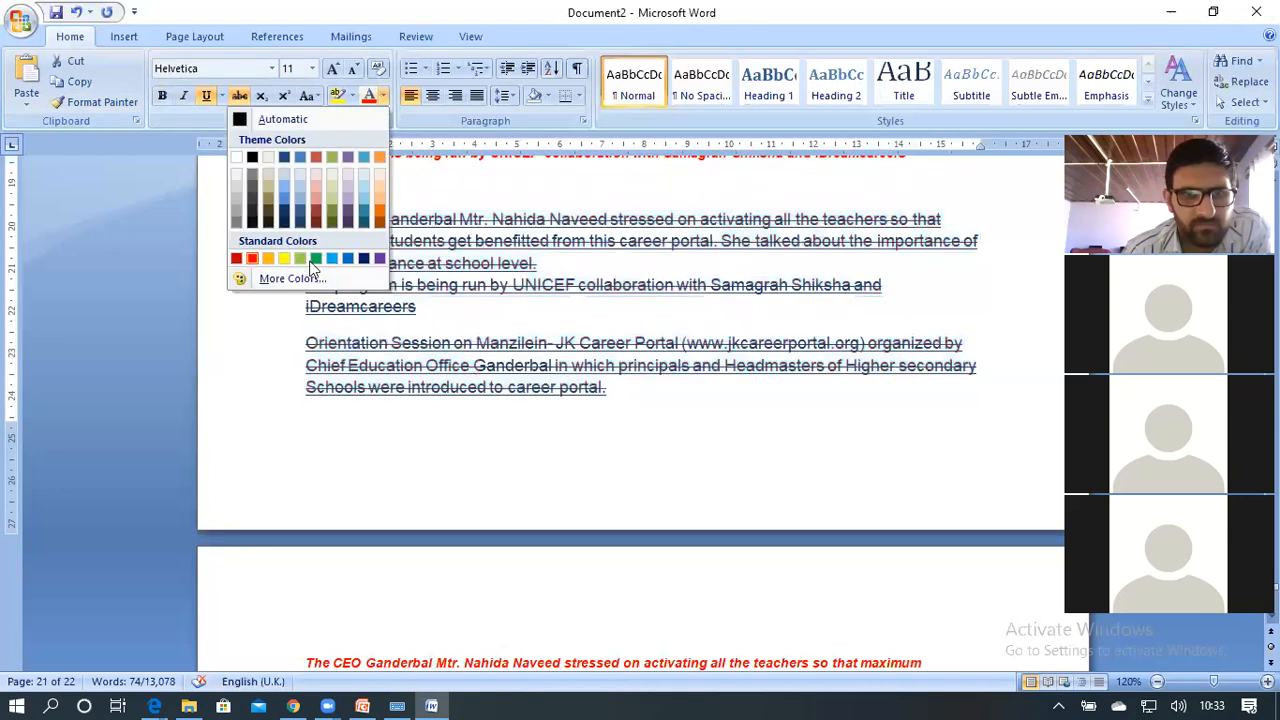
left_click(314, 259)
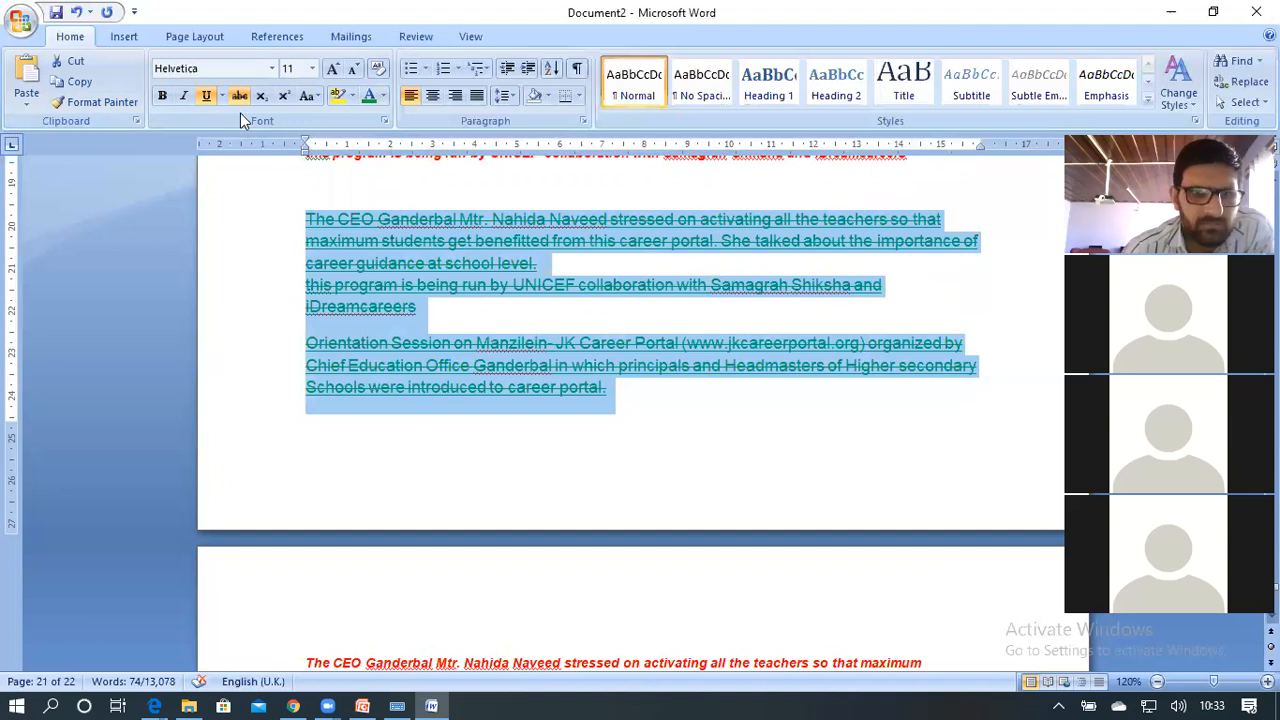
left_click(161, 97)
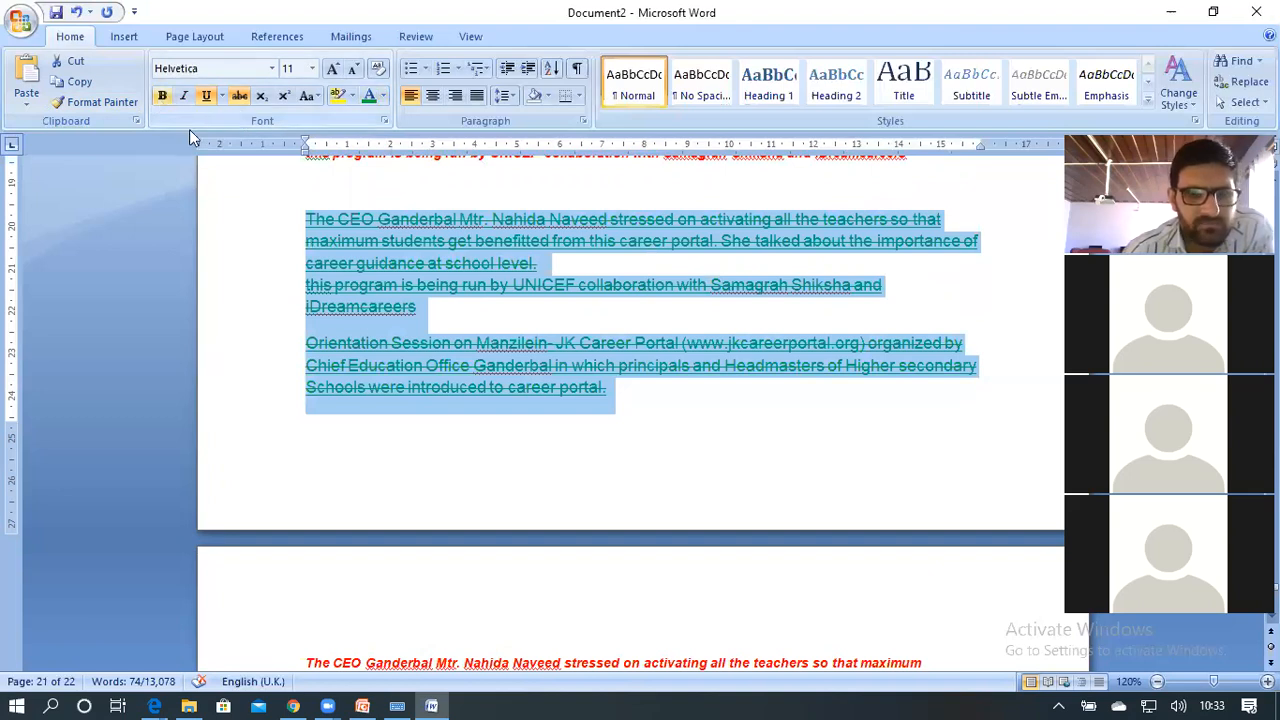
left_click(543, 421)
Try Format Painter by picking up the bold green struck-through formatting and brushing it over the same paragraphs.
left_click_drag(820, 392, 518, 258)
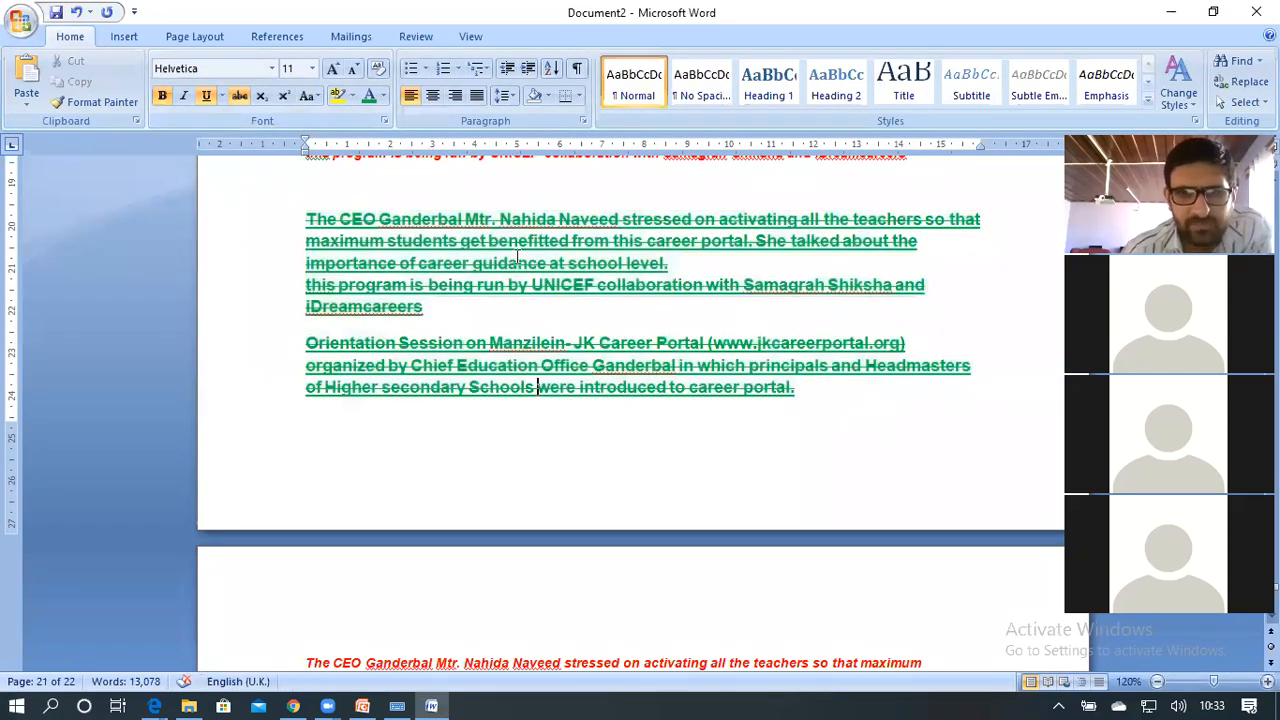
left_click_drag(324, 221, 324, 221)
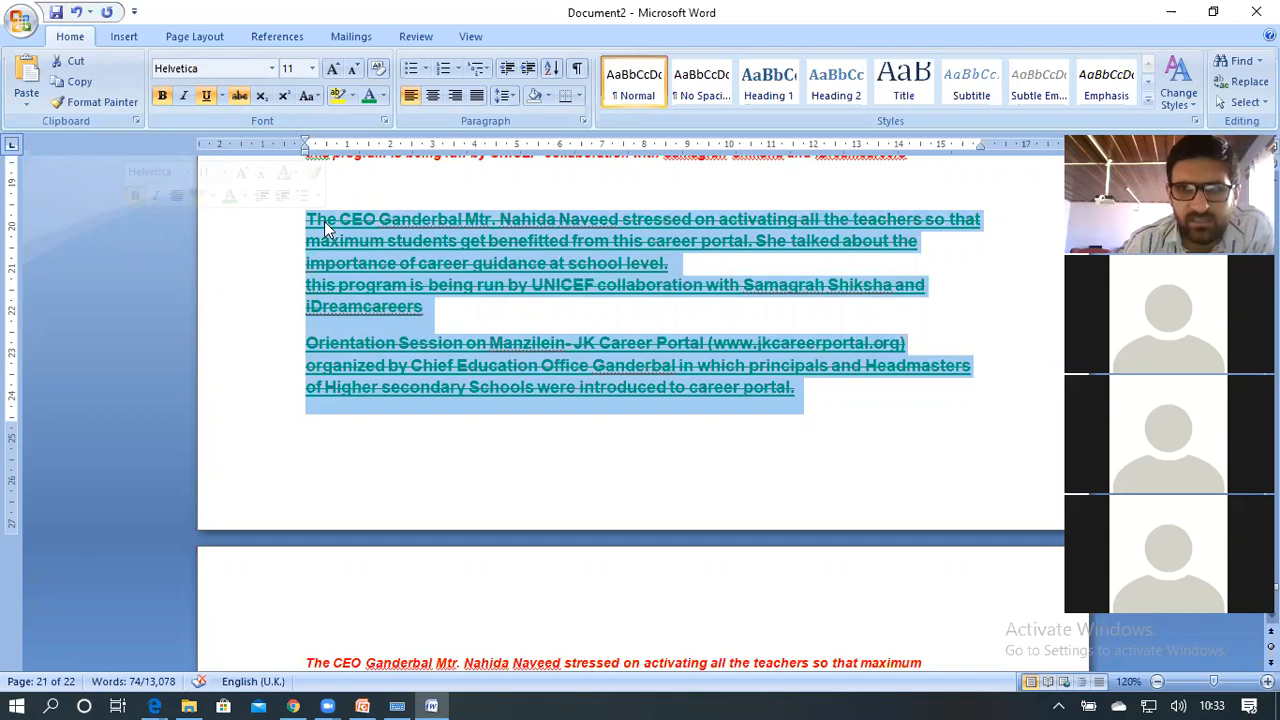
left_click(94, 77)
left_click(331, 241)
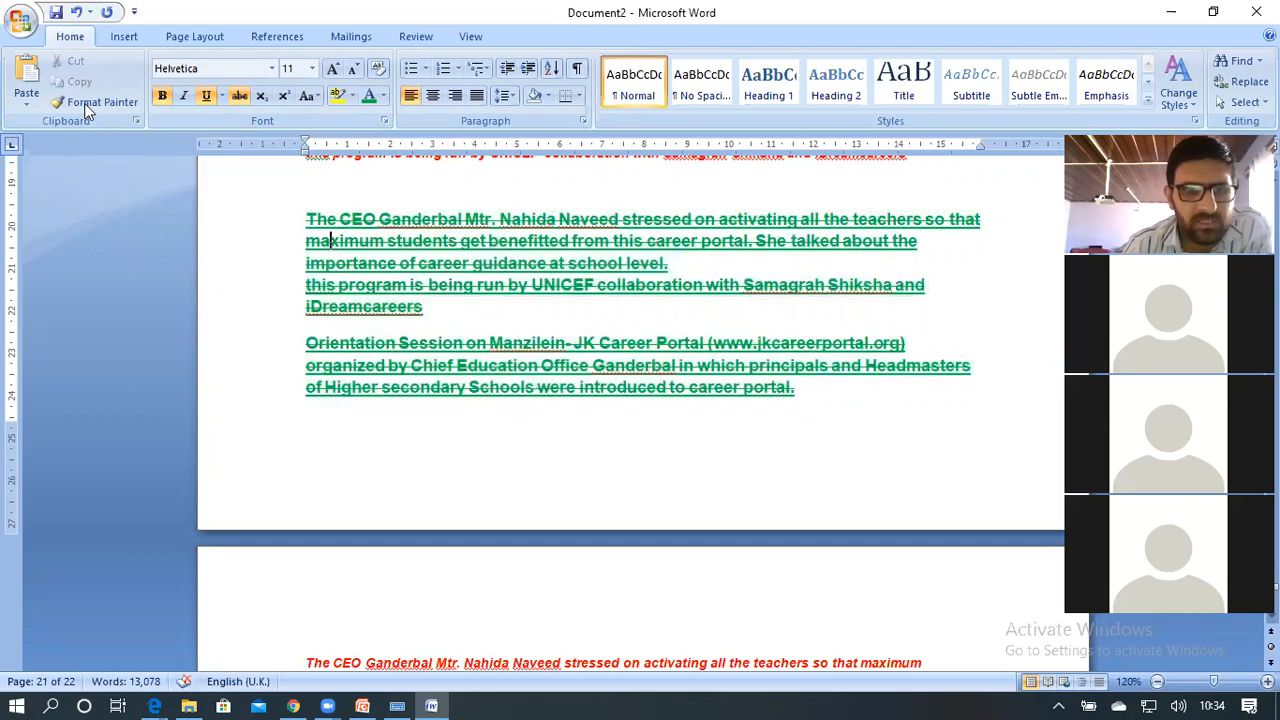
left_click(94, 102)
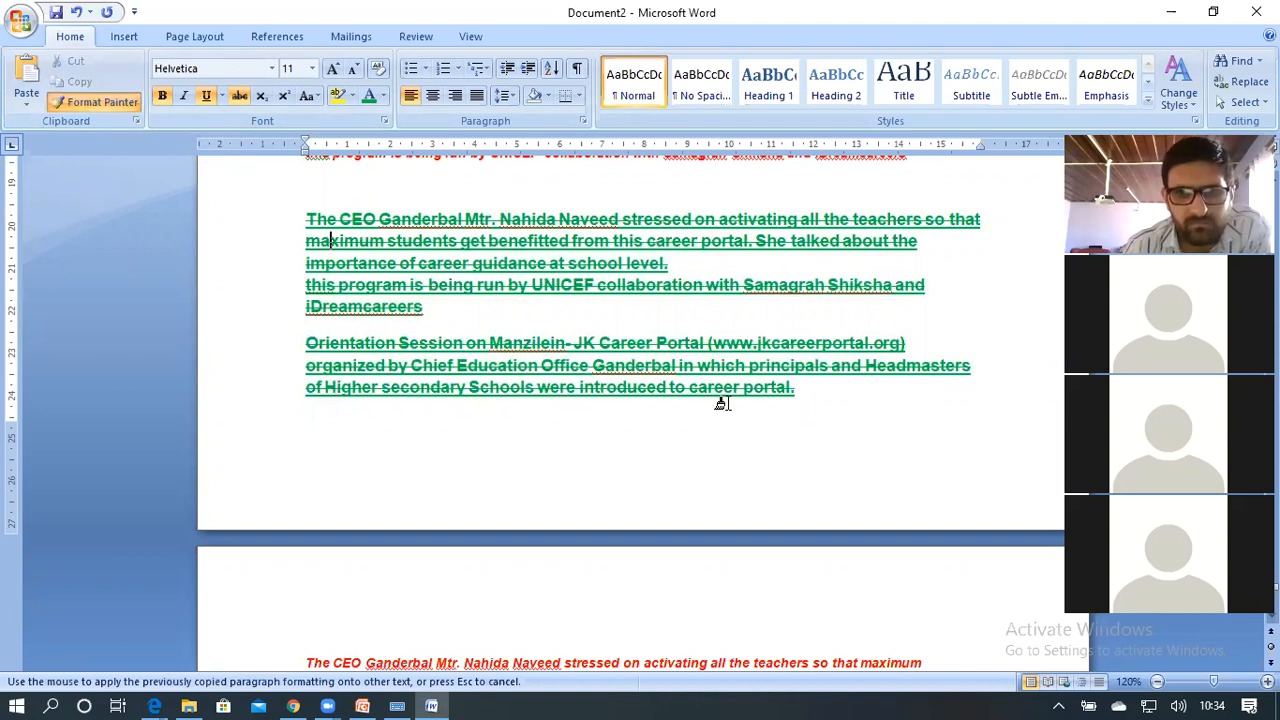
left_click_drag(797, 388, 688, 388)
left_click_drag(311, 219, 322, 245)
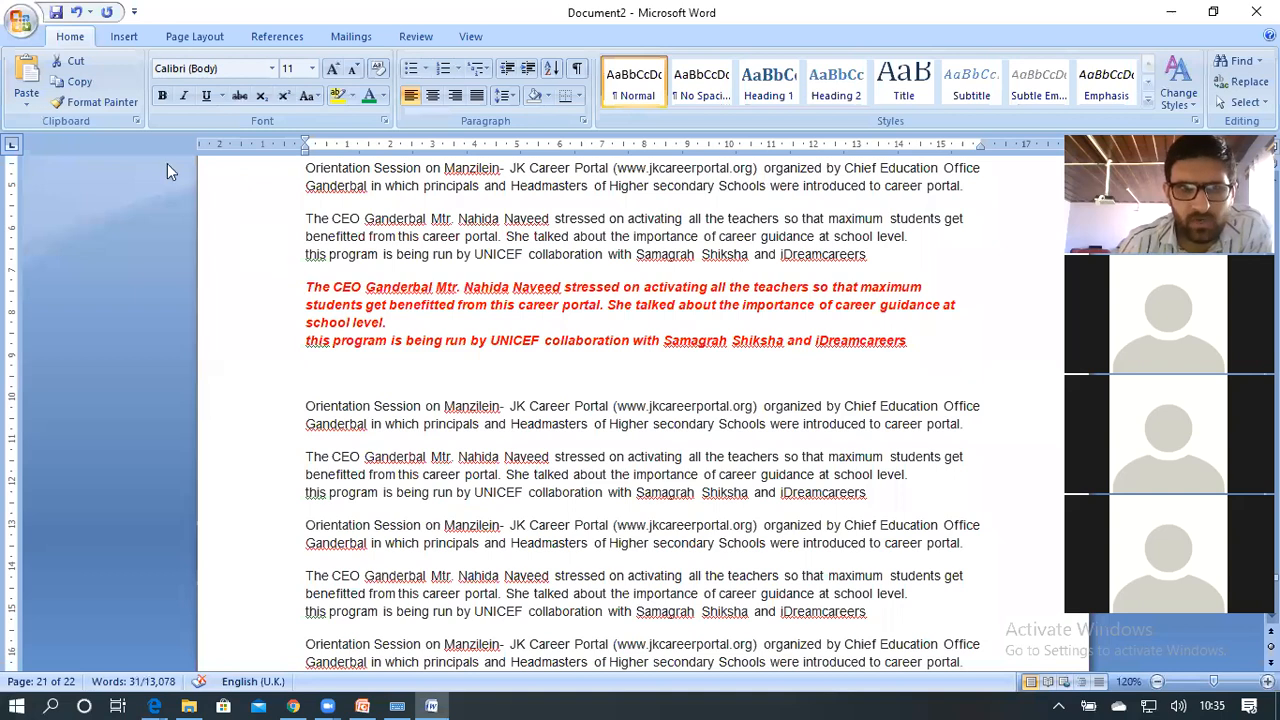
Use Format Painter to give the red paragraph's first three lines plain Calibri 11 formatting and its last line plain Helvetica 9.
left_click(79, 101)
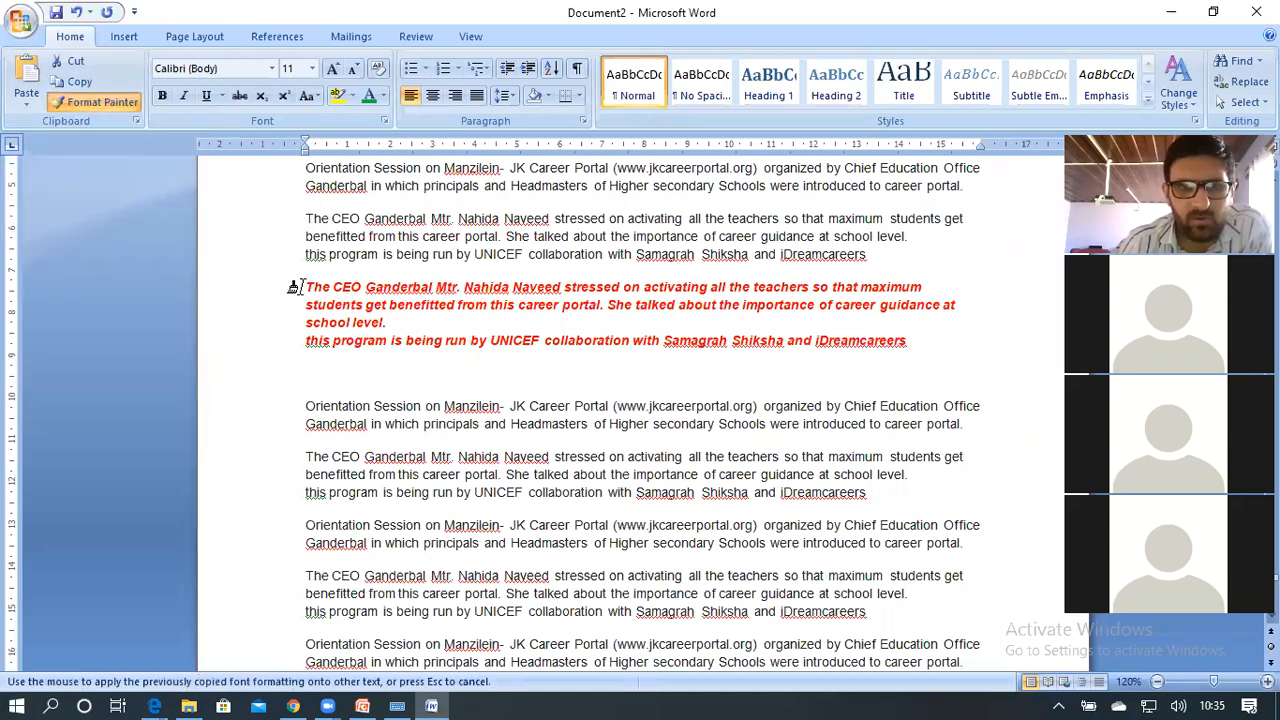
left_click_drag(302, 287, 390, 322)
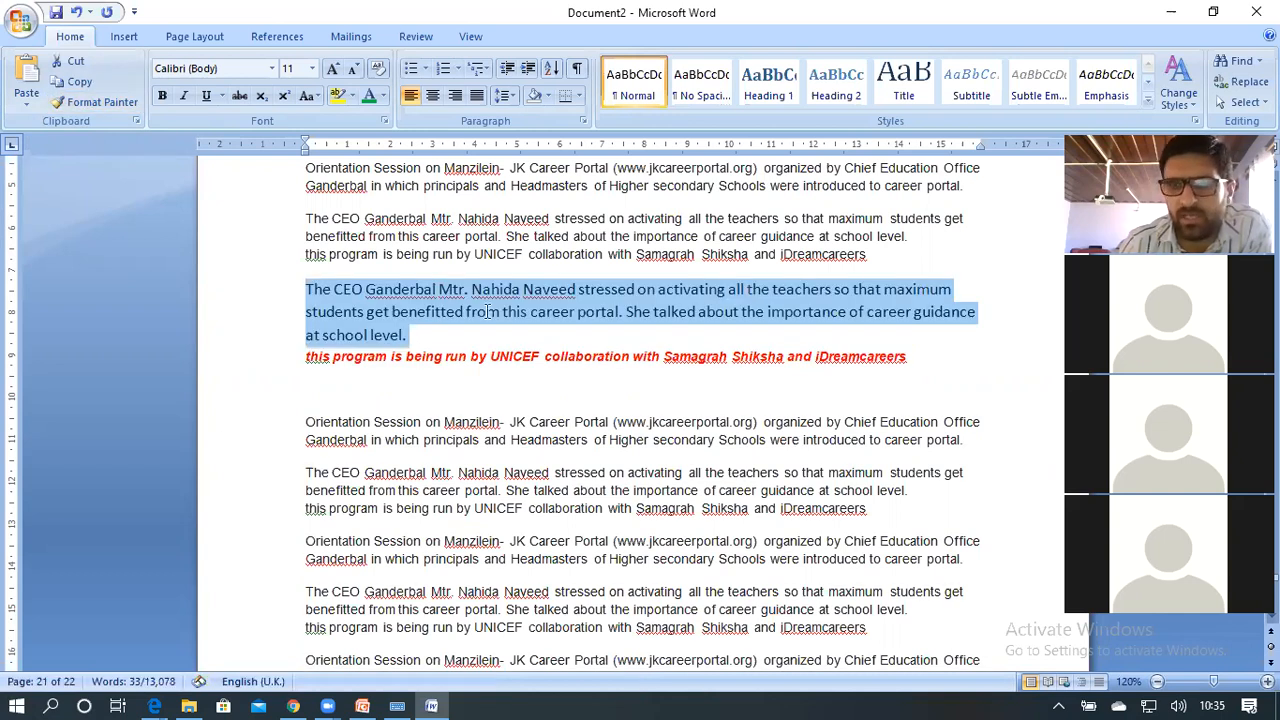
key("Down")
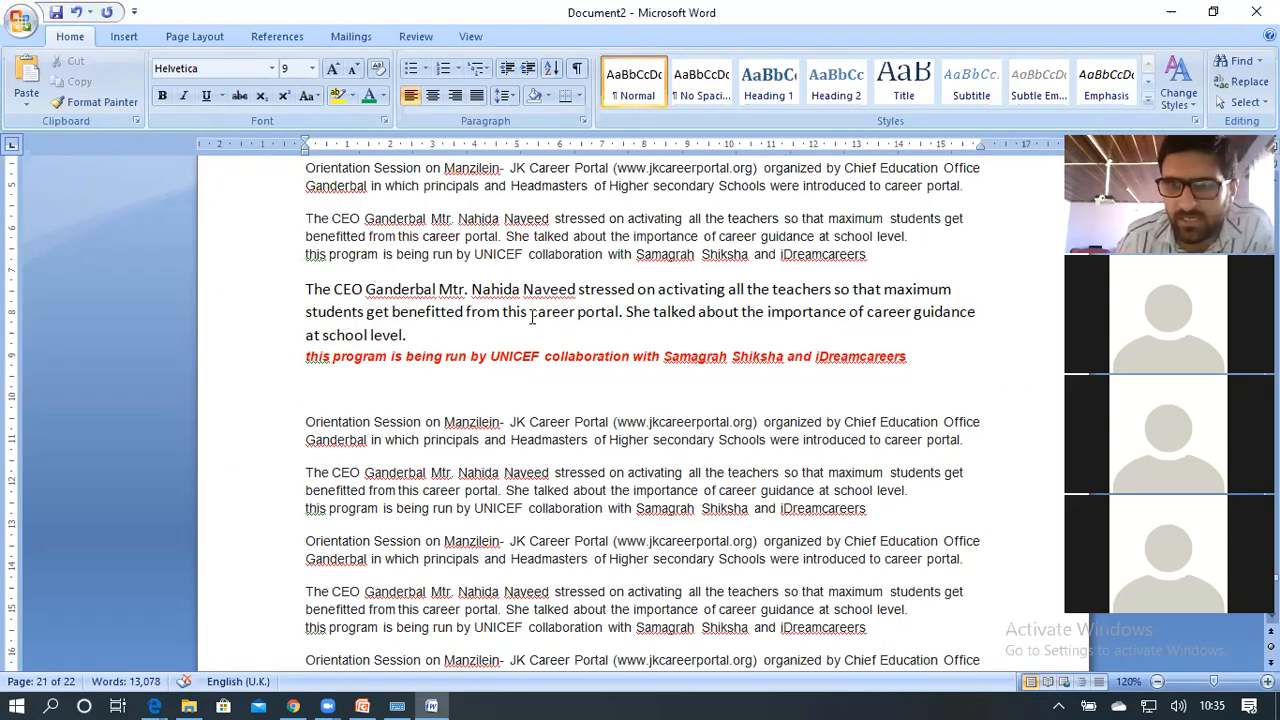
left_click(81, 103)
left_click_drag(305, 357, 890, 353)
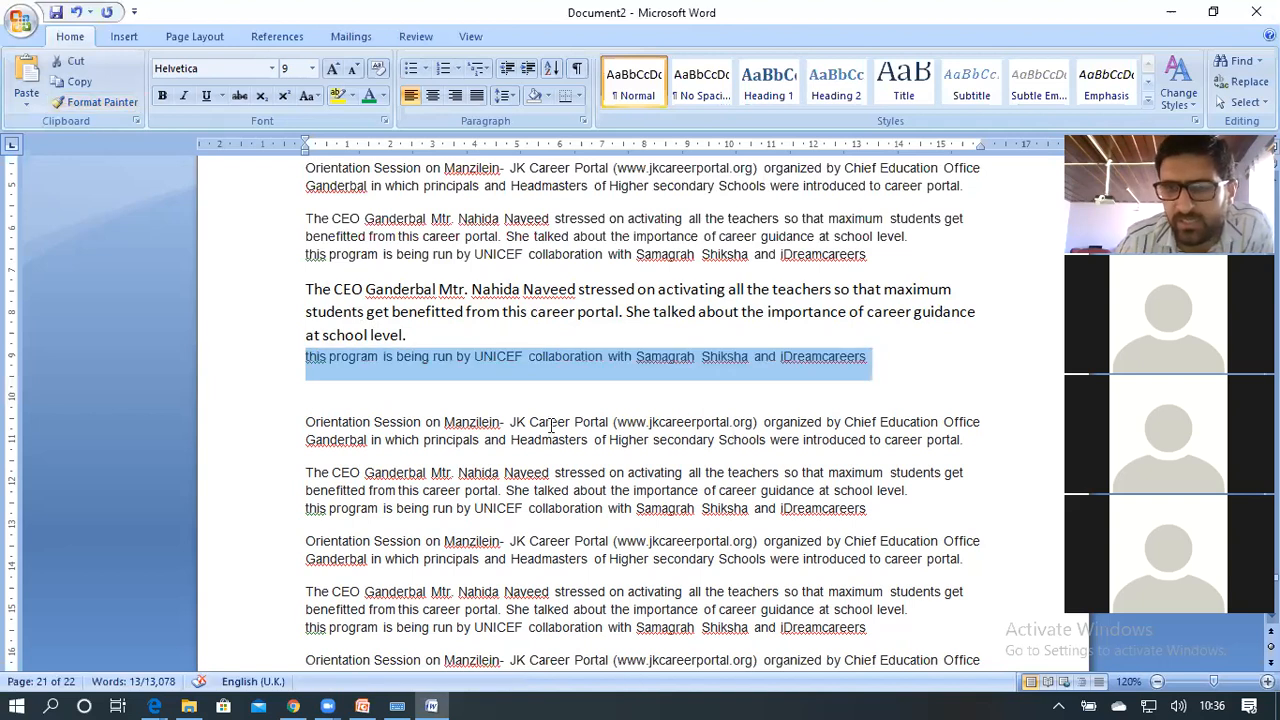
left_click(550, 425)
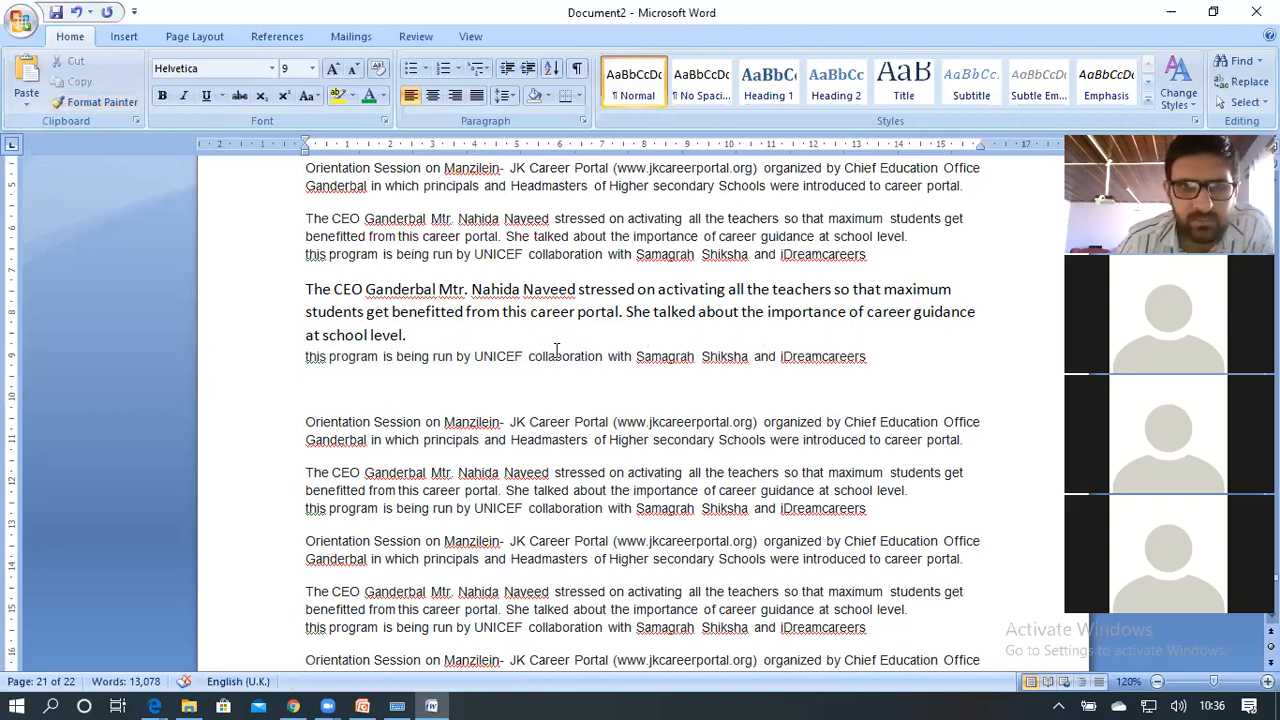
Color the last paragraphs on page 21 green and enlarge their text to size 16.
scroll(557, 350, "up", 5)
scroll(557, 350, "down", 5)
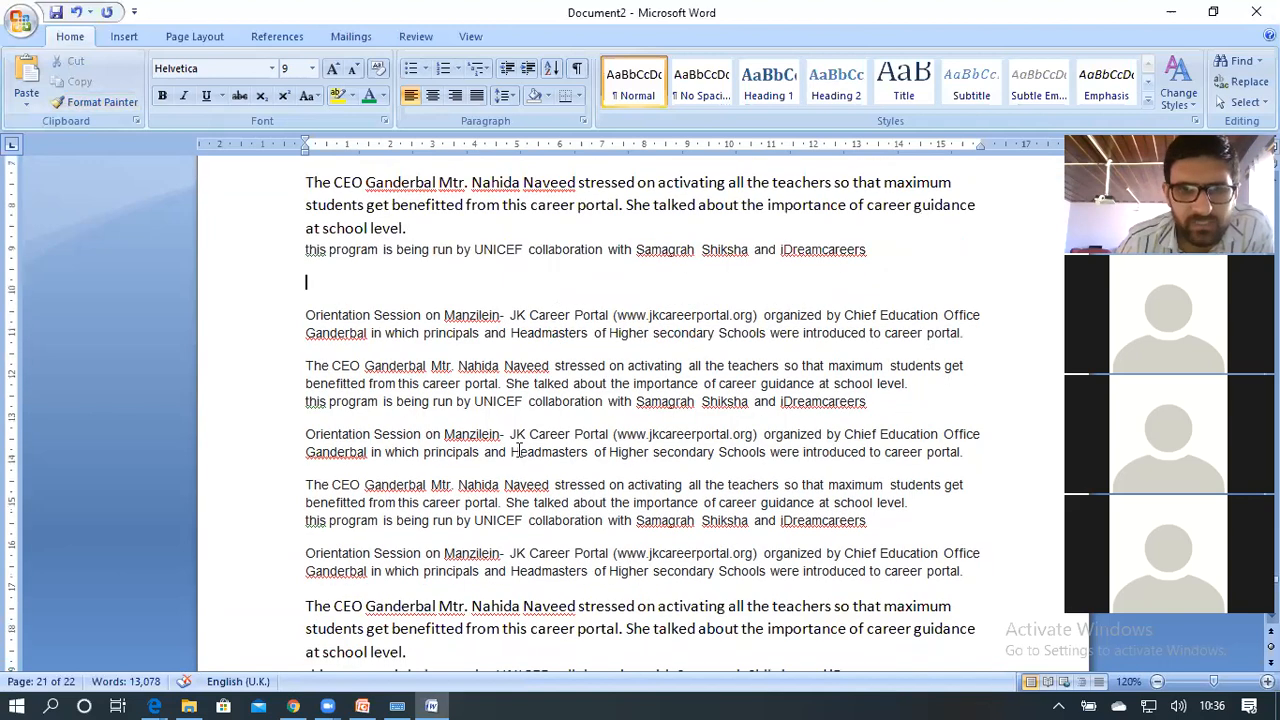
scroll(505, 443, "down", 5)
left_click_drag(294, 301, 500, 445)
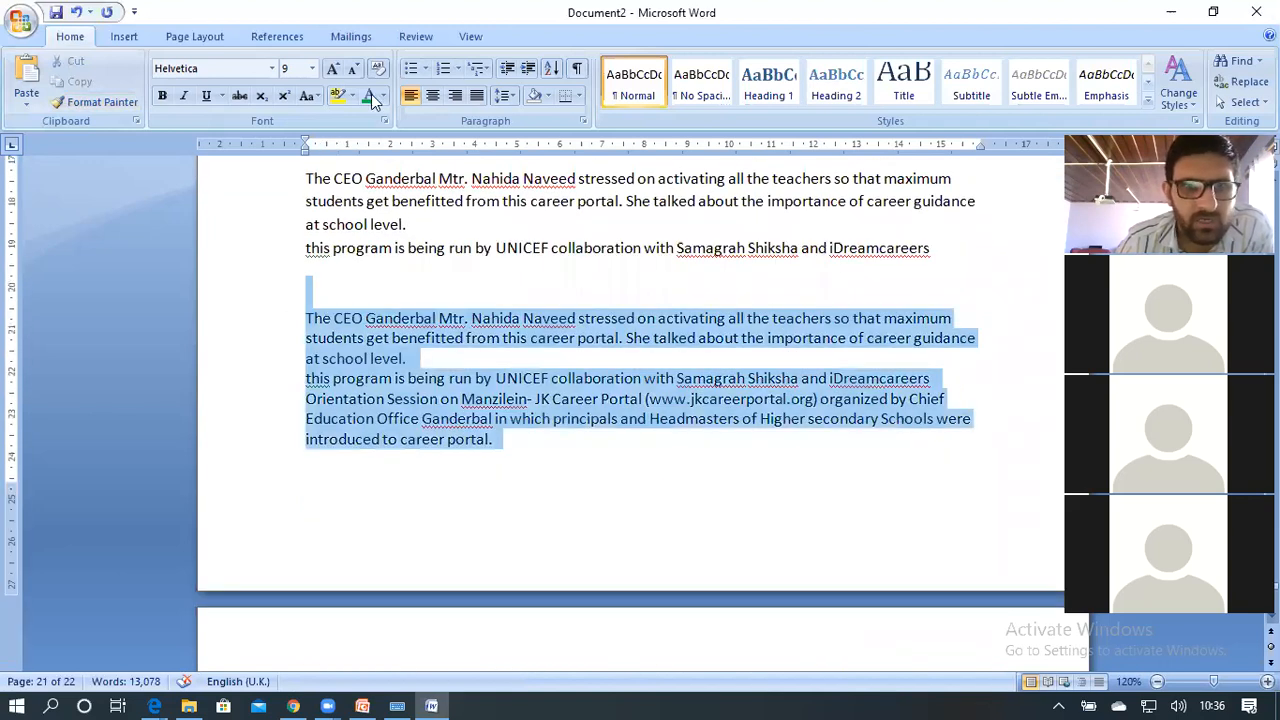
left_click(412, 112)
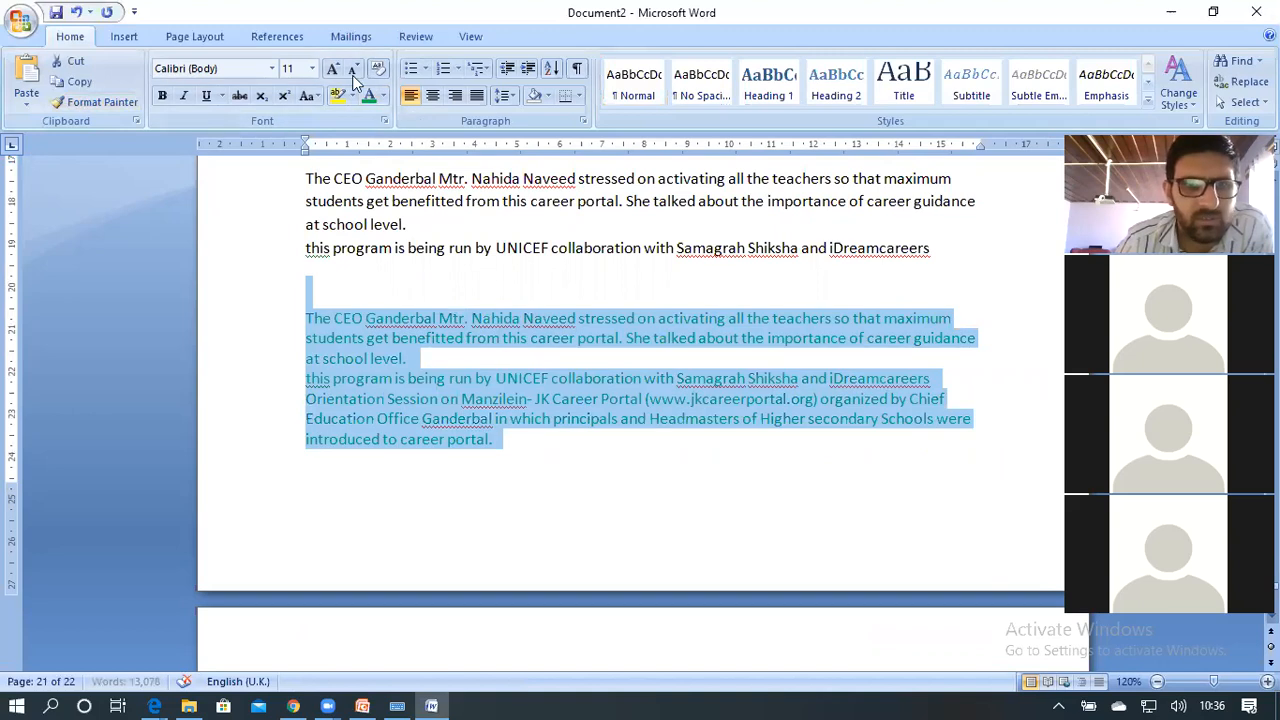
left_click(335, 71)
left_click(335, 71)
left_click(335, 71)
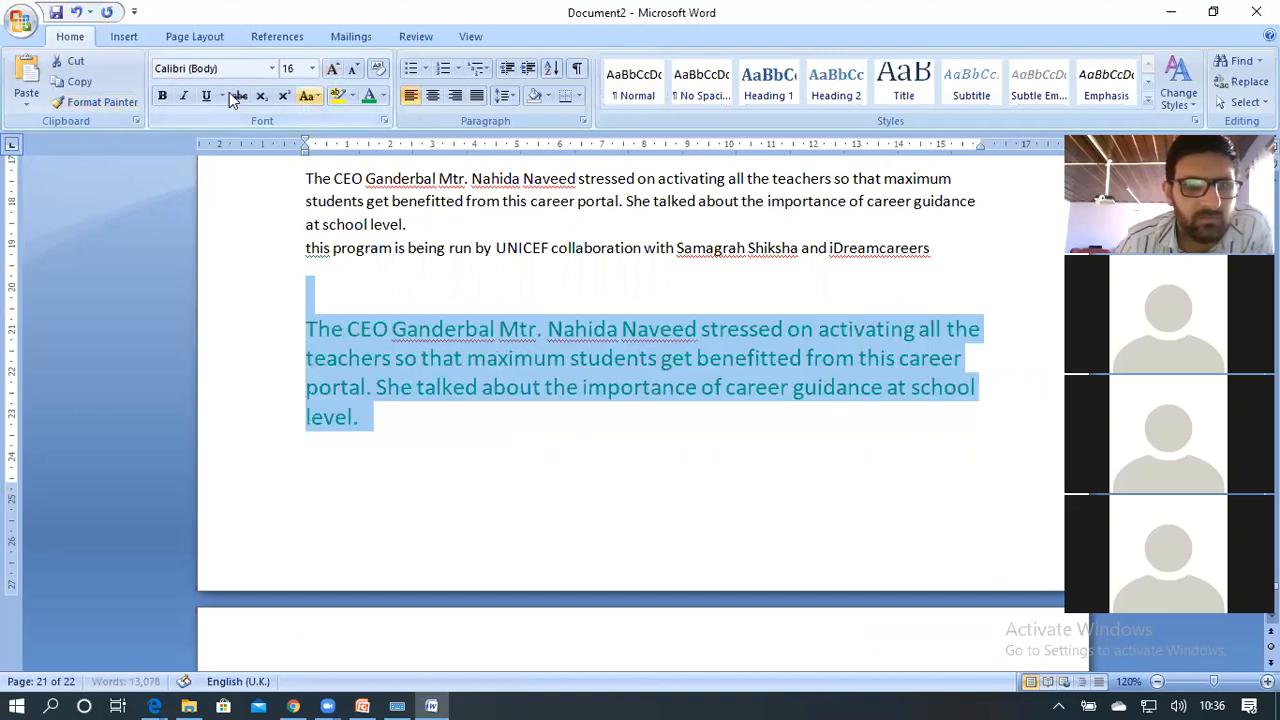
Make the enlarged green paragraphs at the end of page 21 bold, italic and underlined.
left_click(169, 94)
left_click(184, 95)
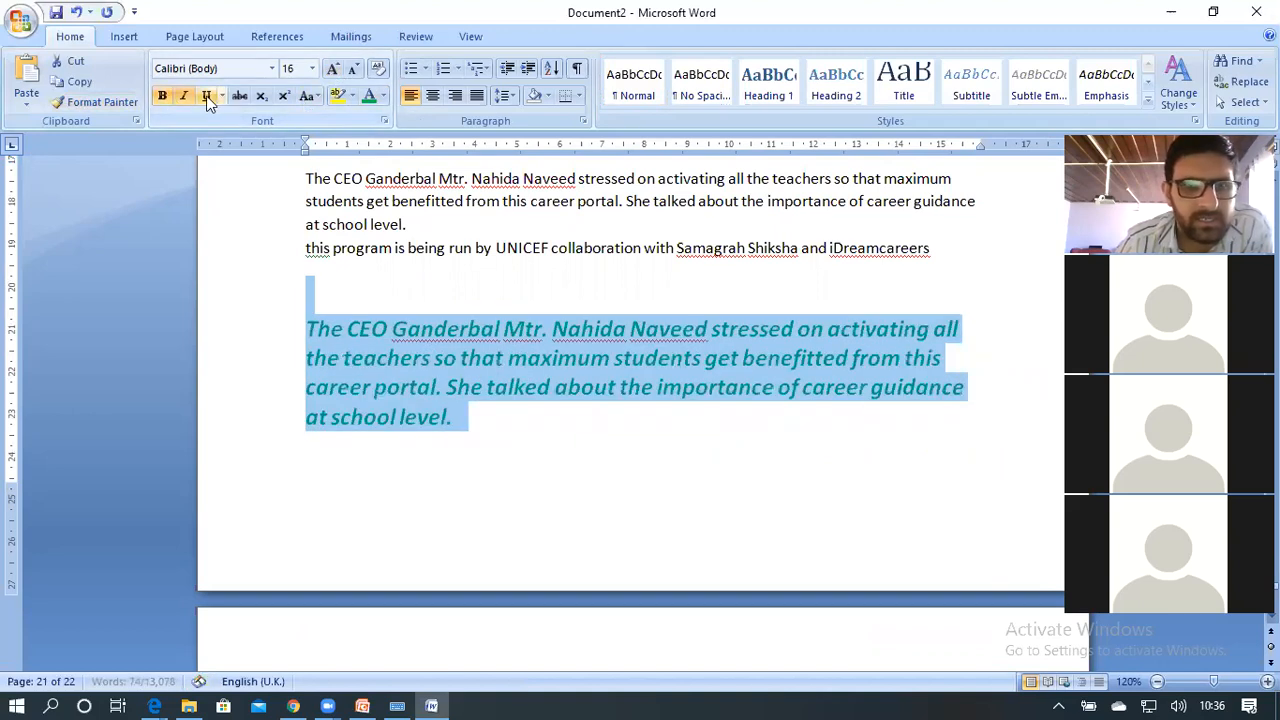
key("ctrl+u")
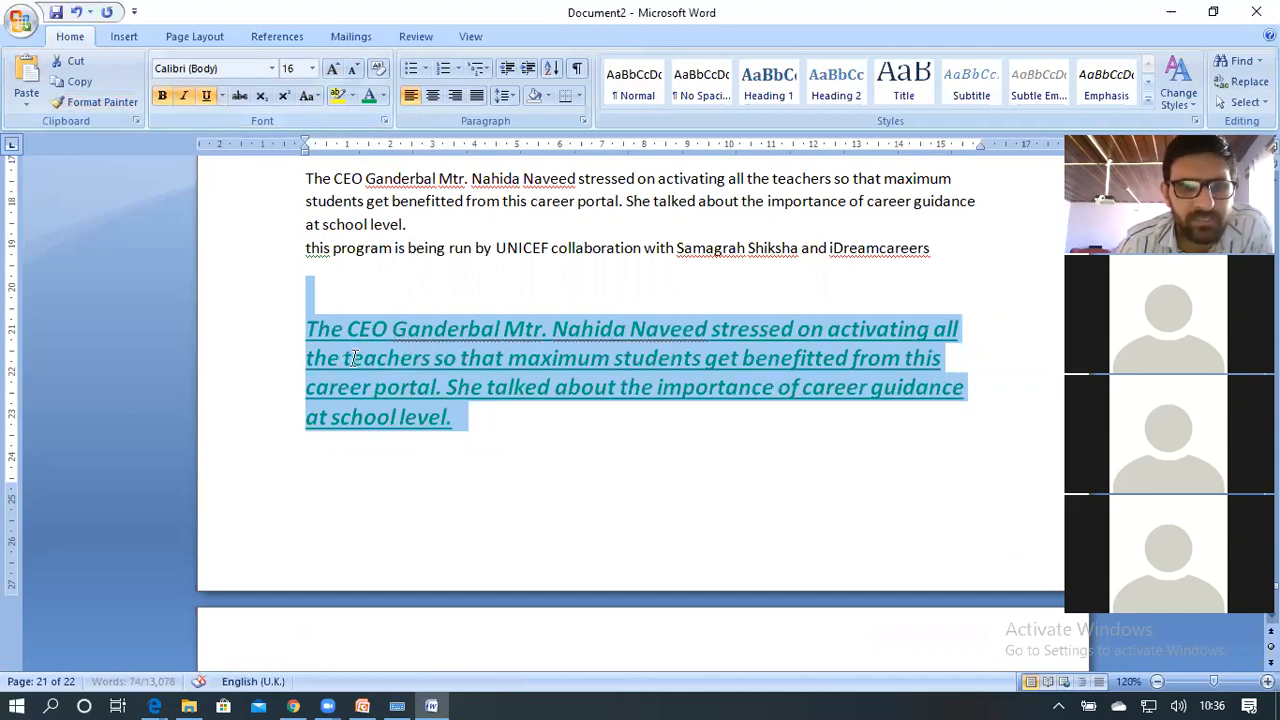
Clear all formatting from the green text running from "The CEO" to "at school level.".
left_click(305, 337)
key("ctrl+shift+Down")
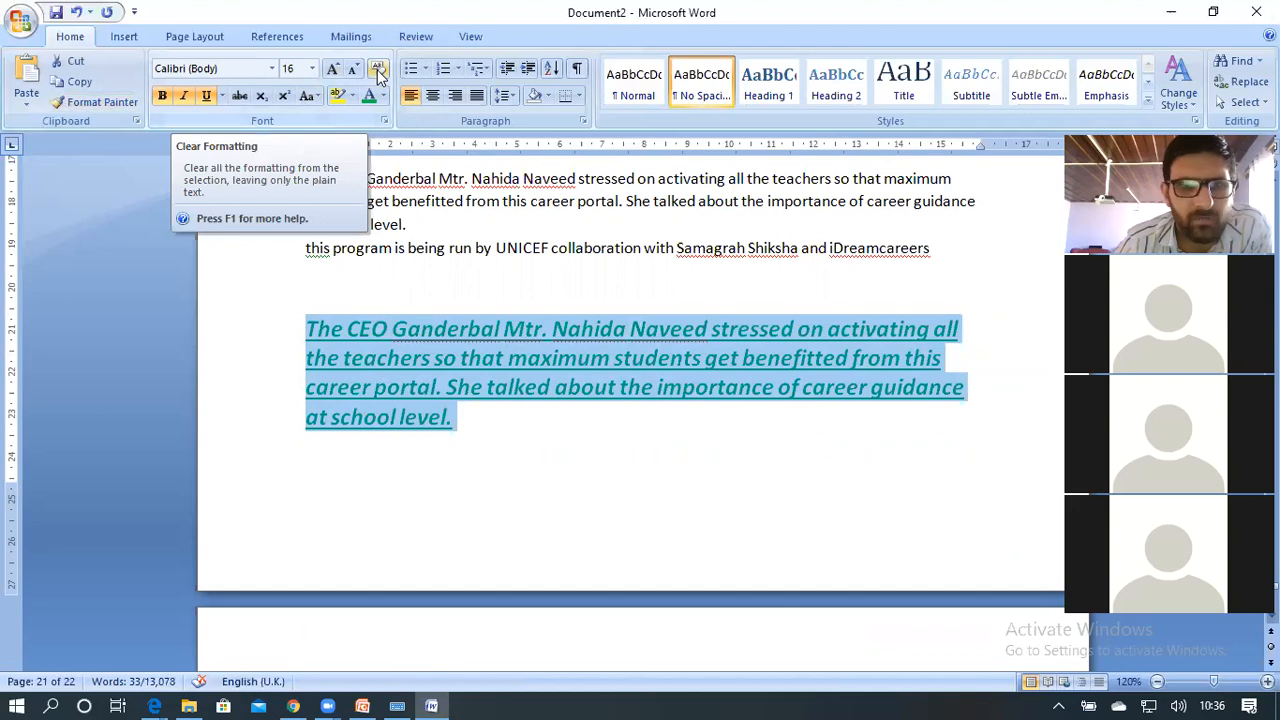
left_click(378, 69)
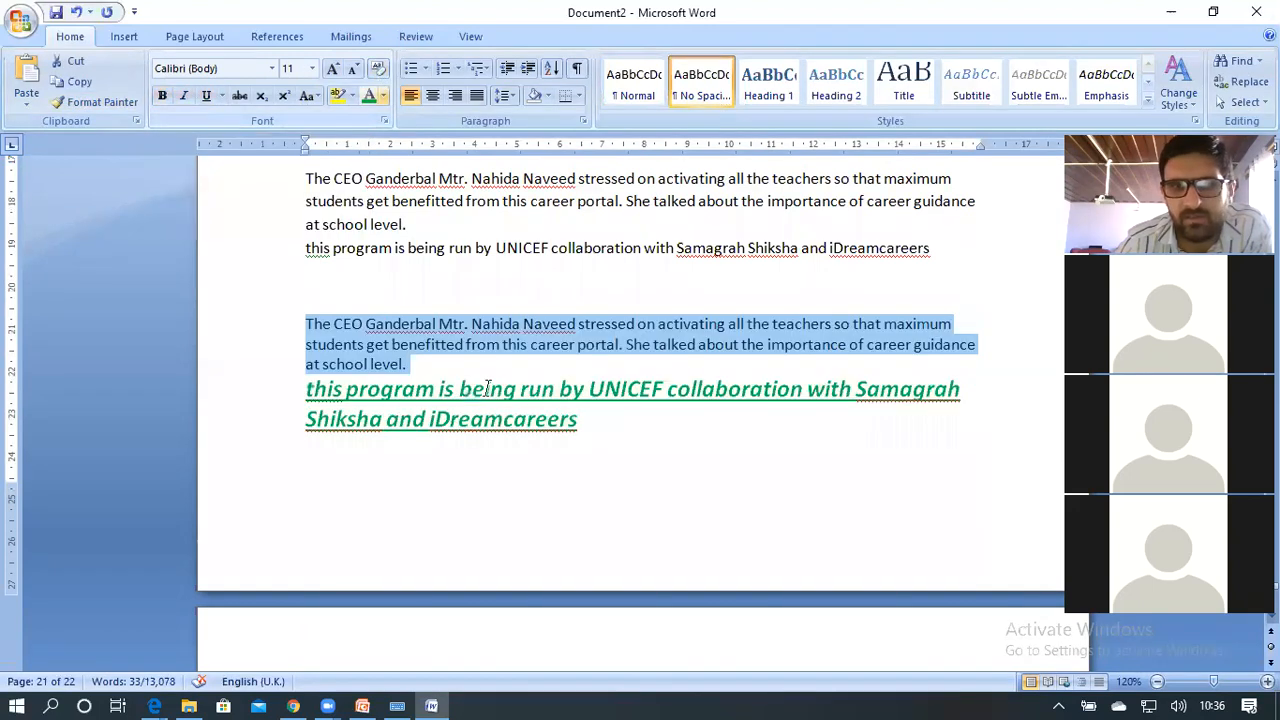
left_click(415, 360)
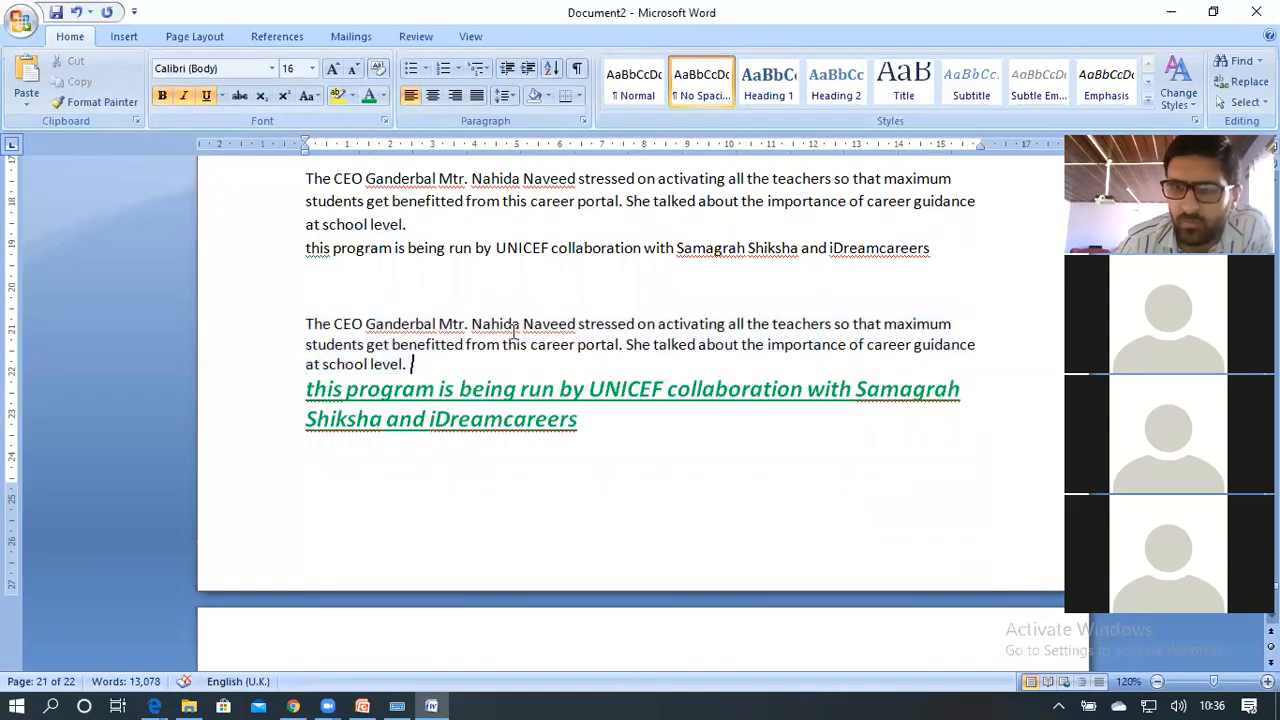